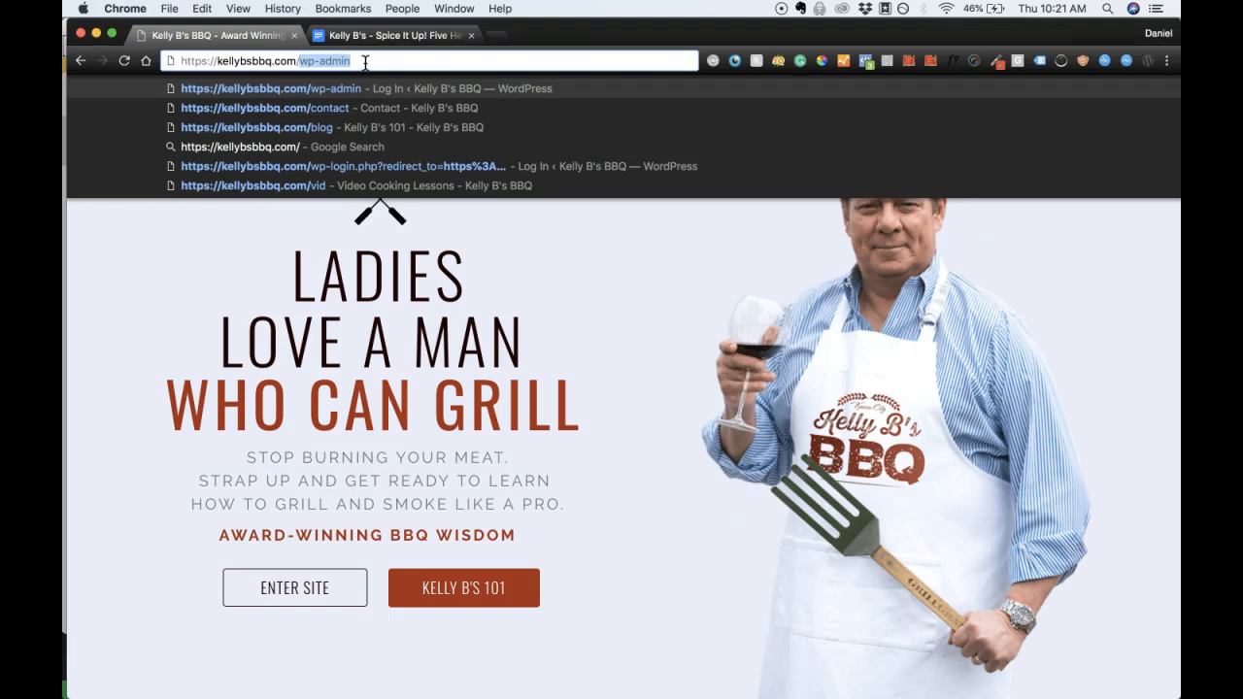
Log in to the kellybsbbq.com WordPress admin with the saved credentials and open the Pro settings.
key(Return)
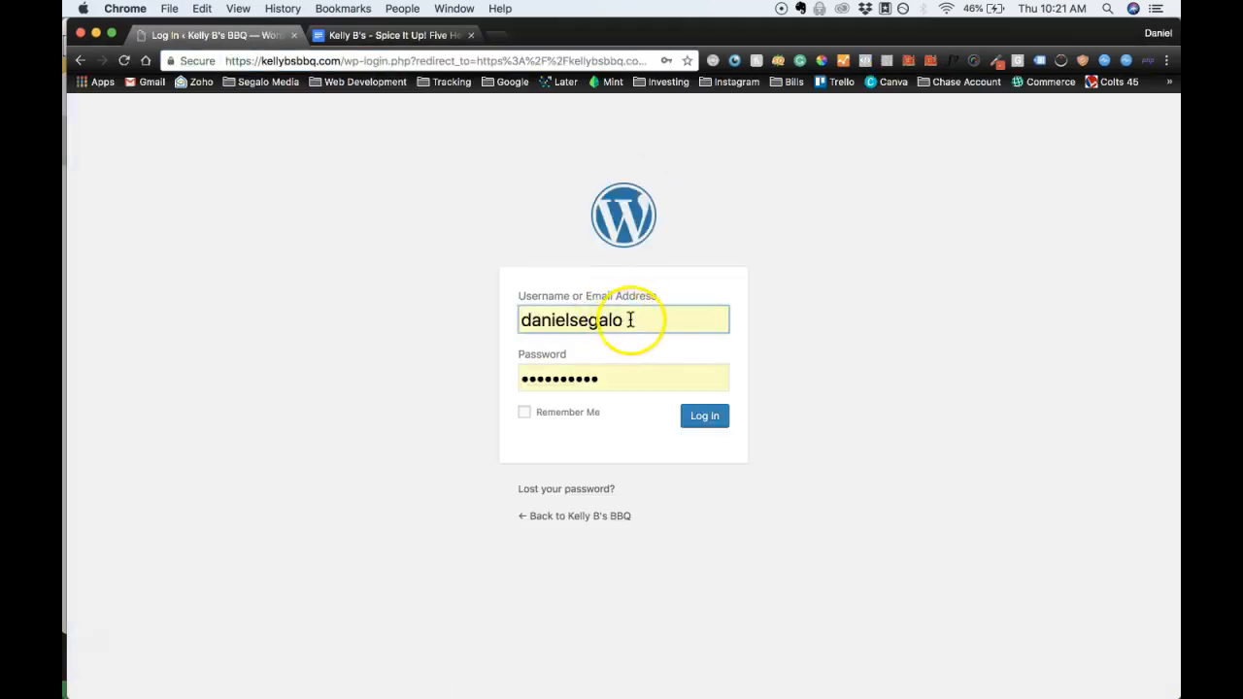
click(722, 427)
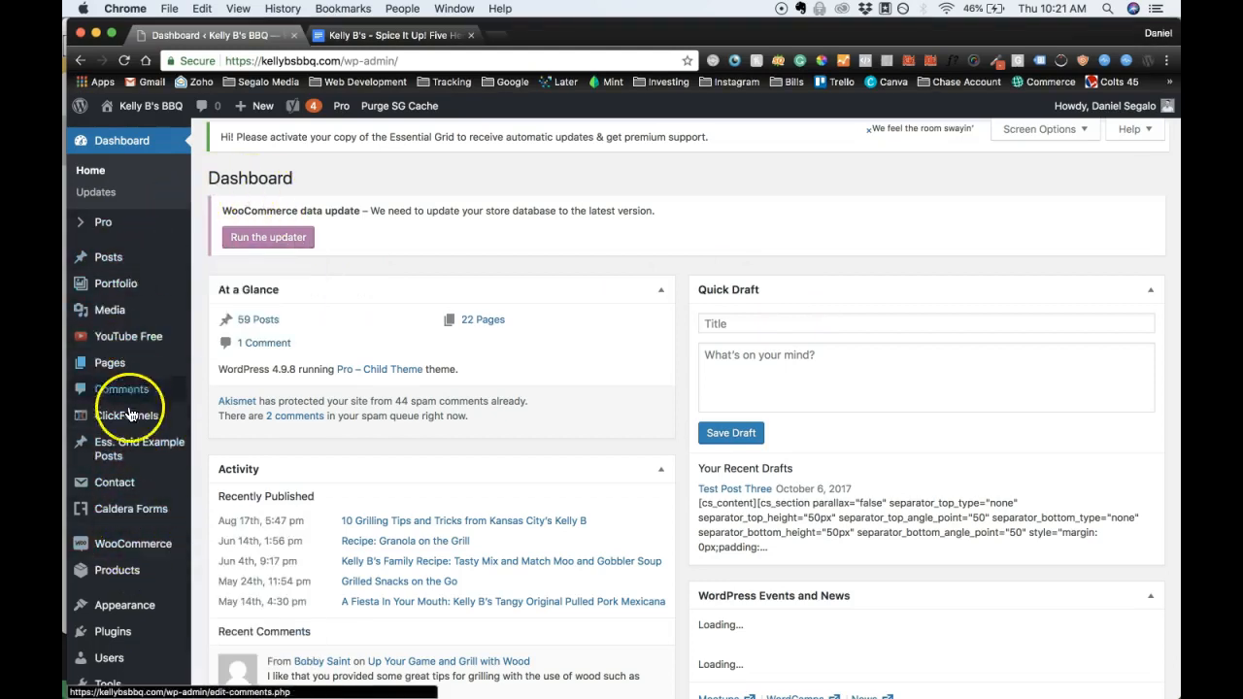
mouse_move(137, 380)
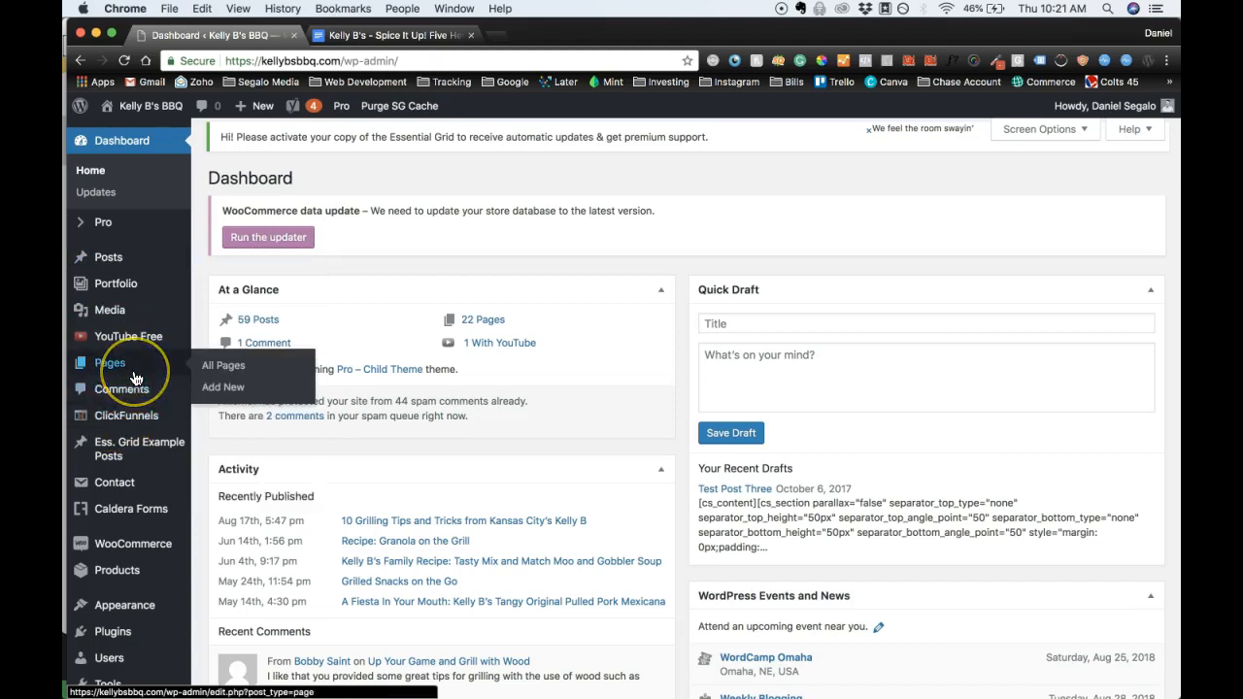
mouse_move(119, 260)
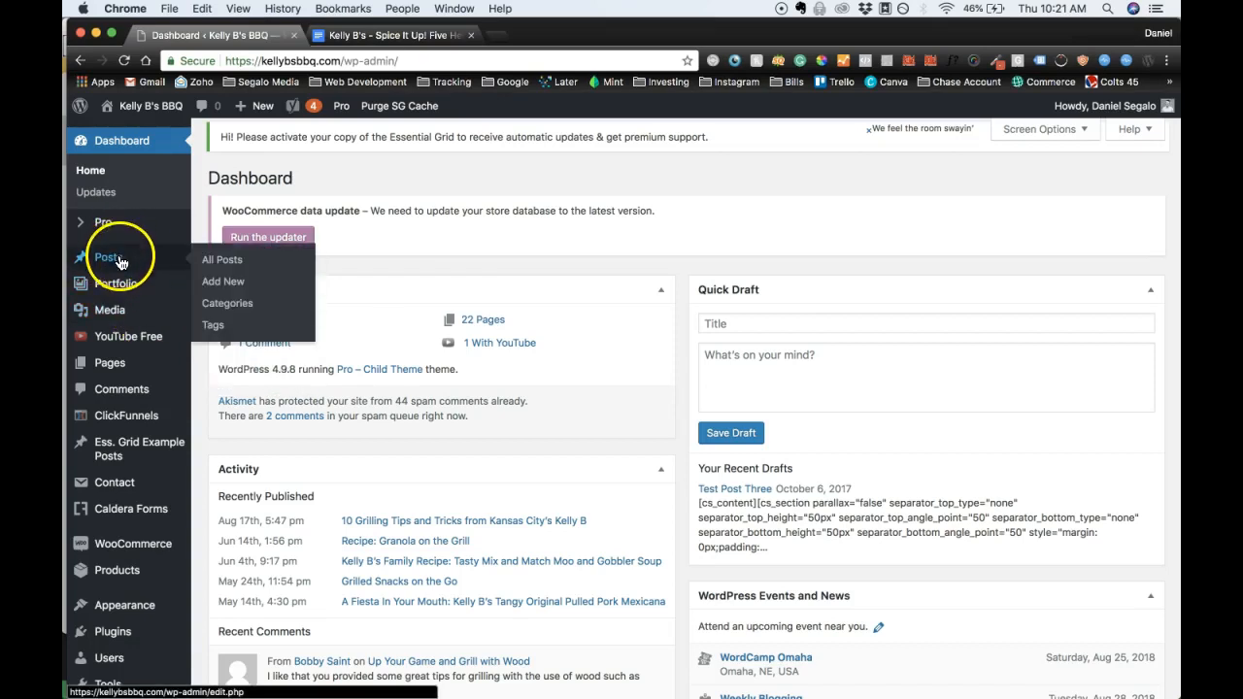
mouse_move(118, 226)
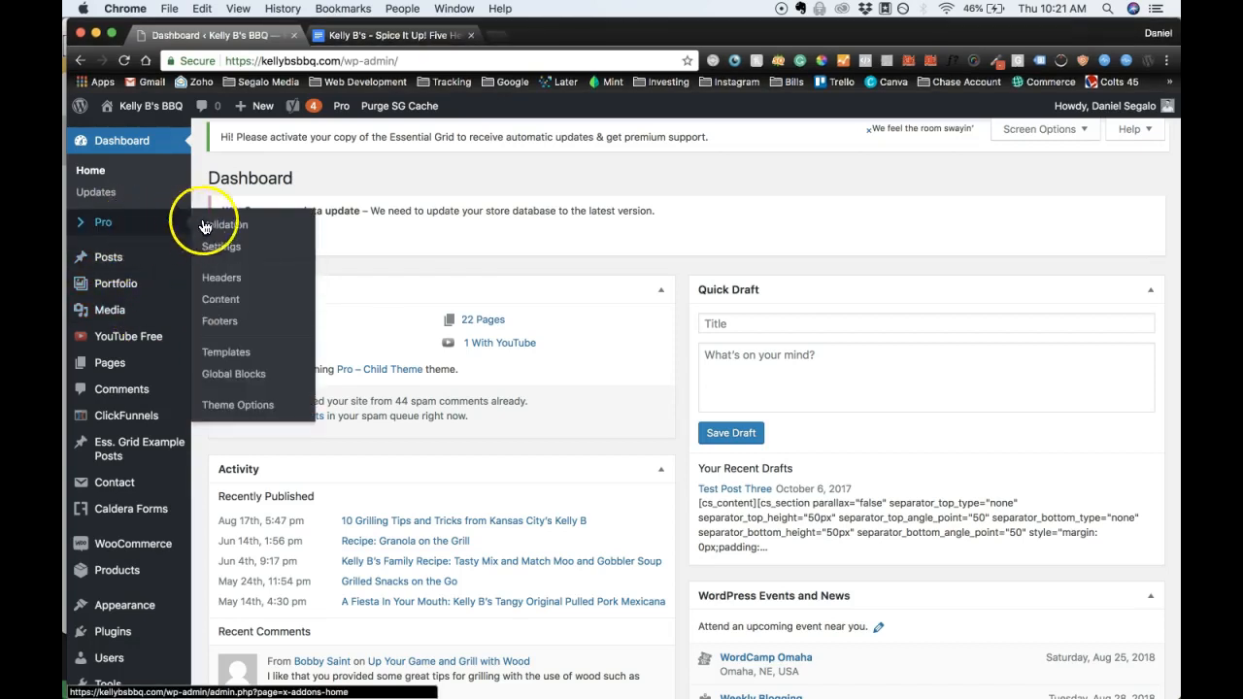
click(235, 251)
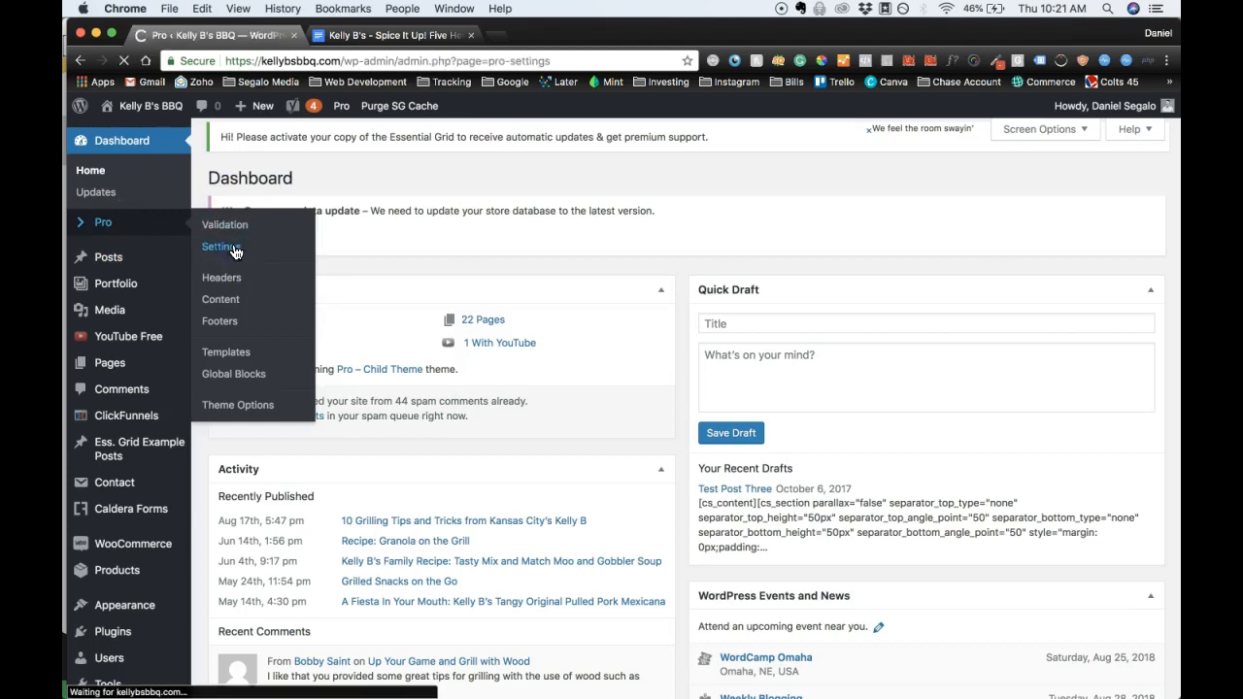
Turn the Administrator's Posts permission off and back on in the general permissions, and update the settings.
scroll(509, 429, down, 3)
scroll(509, 430, down, 5)
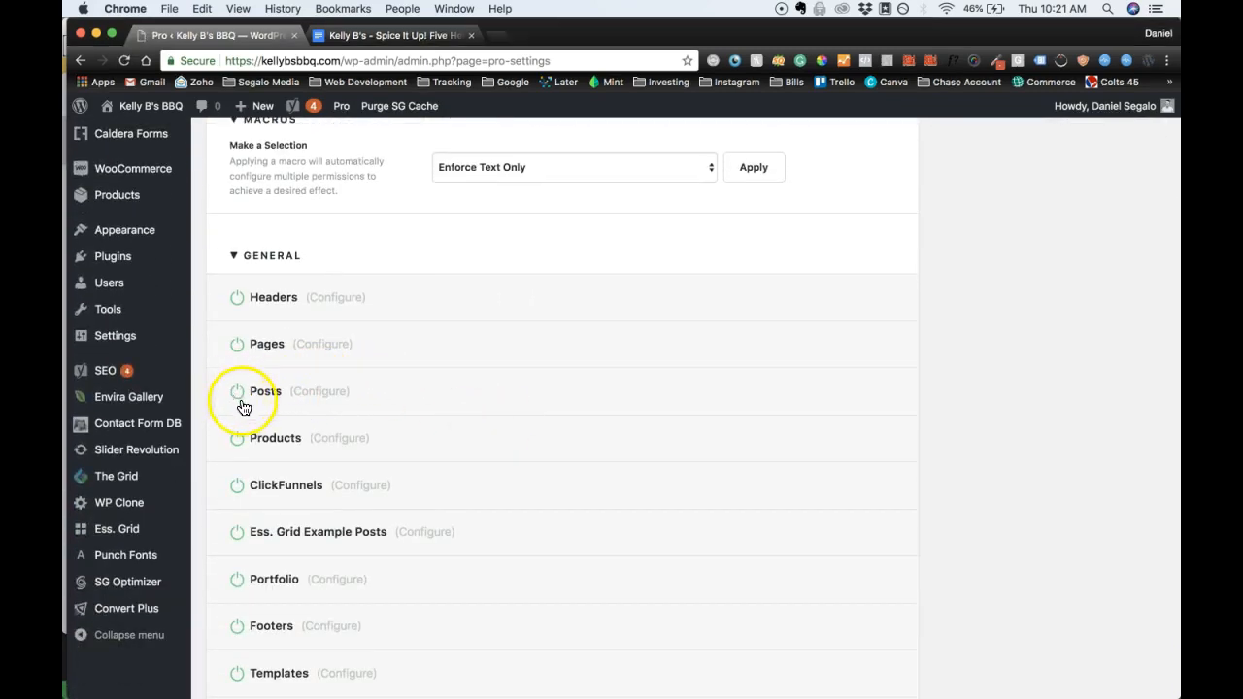
scroll(411, 408, down, 2)
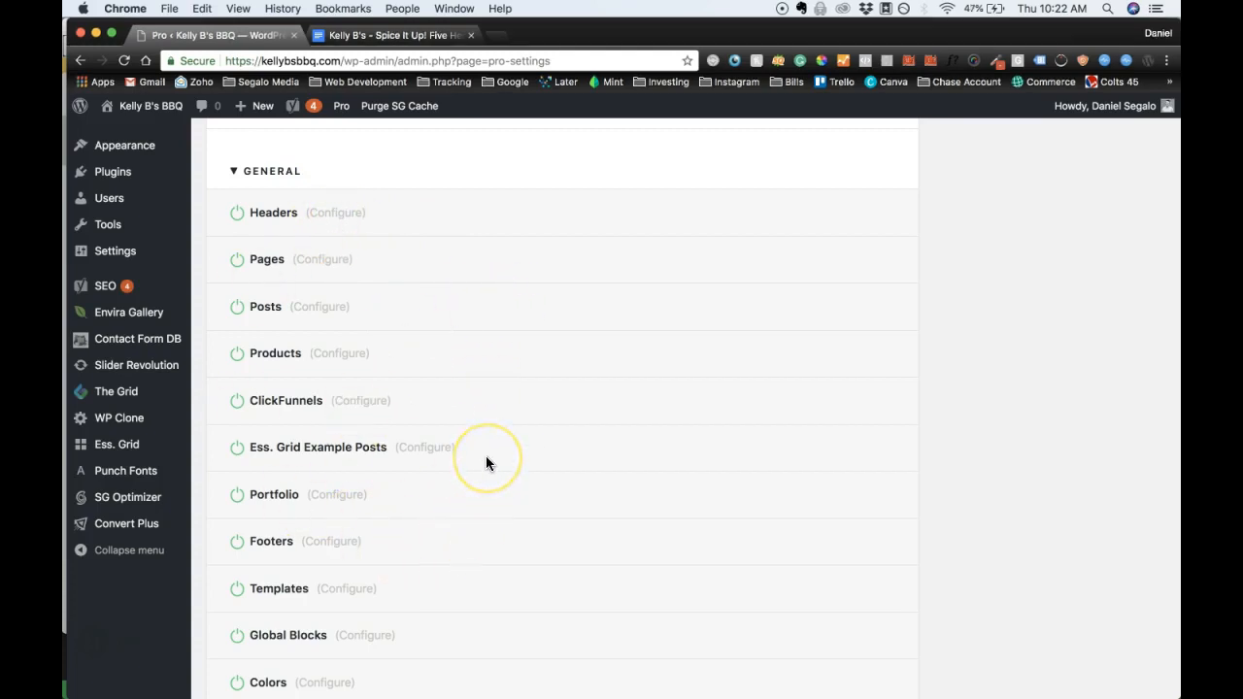
click(269, 314)
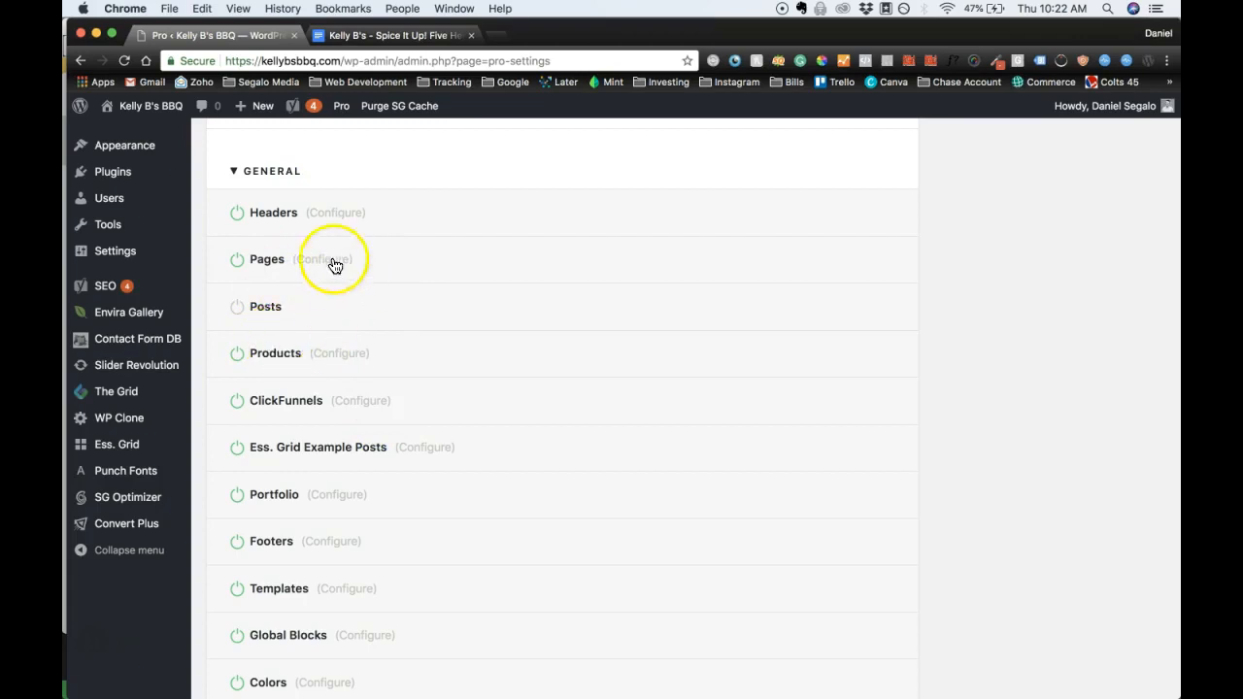
click(273, 314)
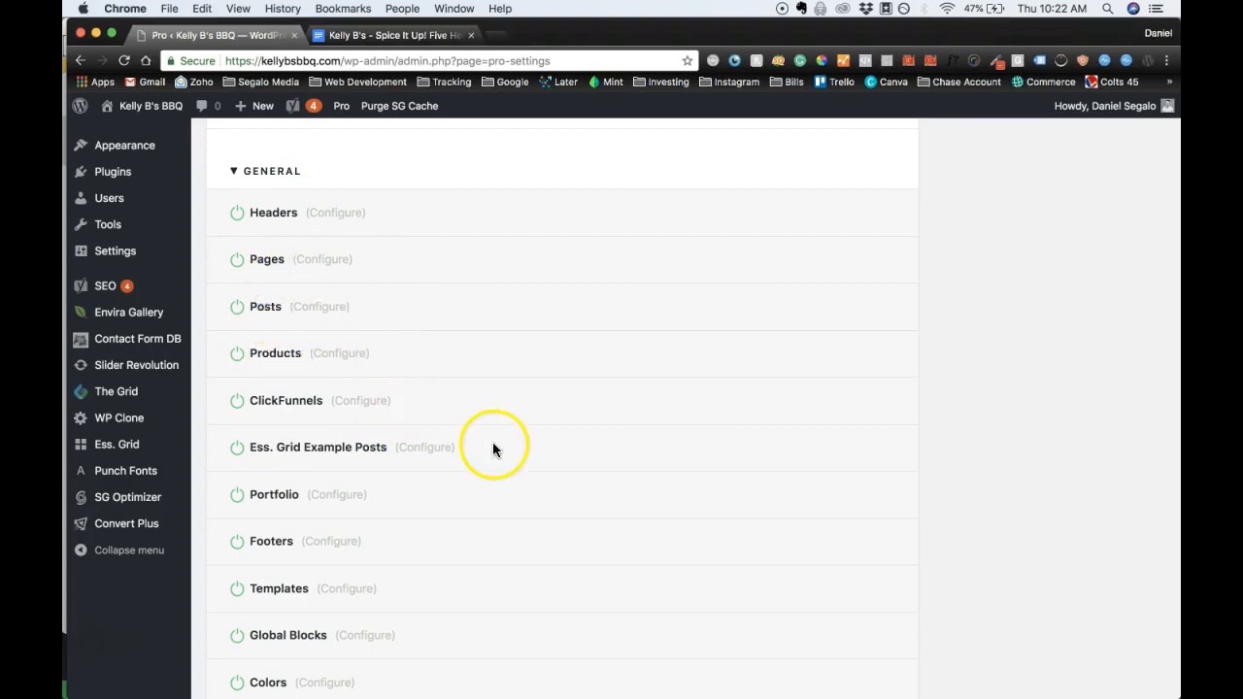
scroll(807, 389, down, 10)
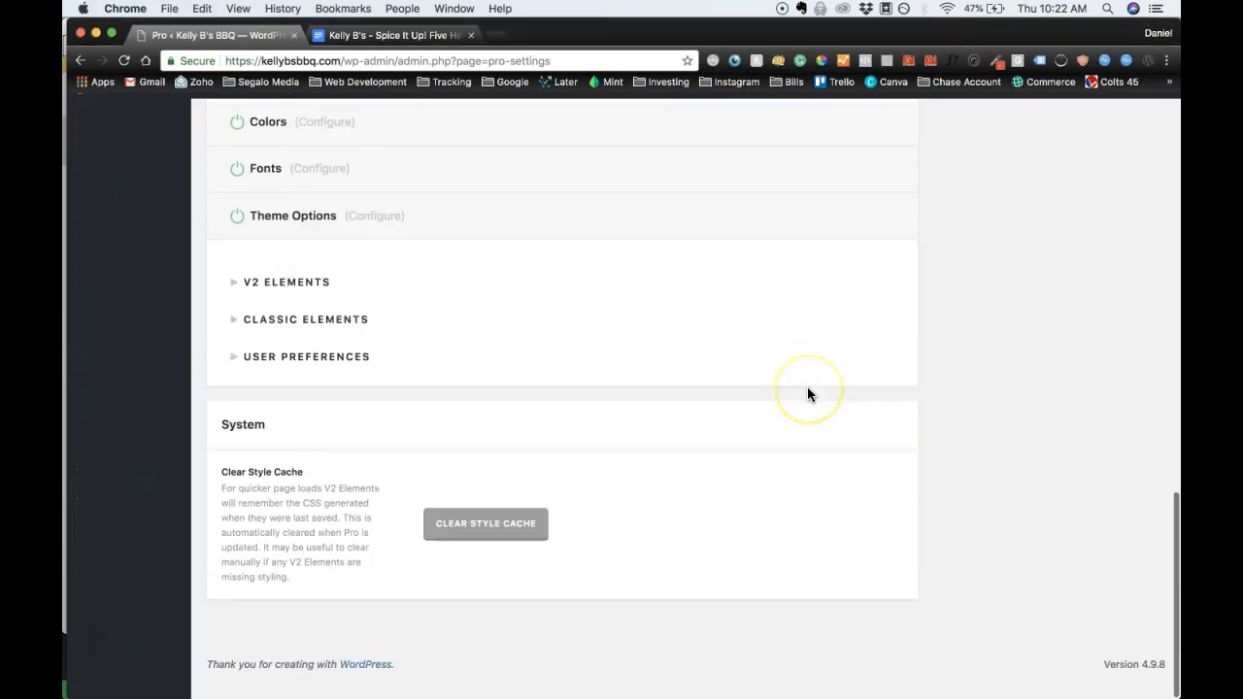
scroll(938, 500, up, 10)
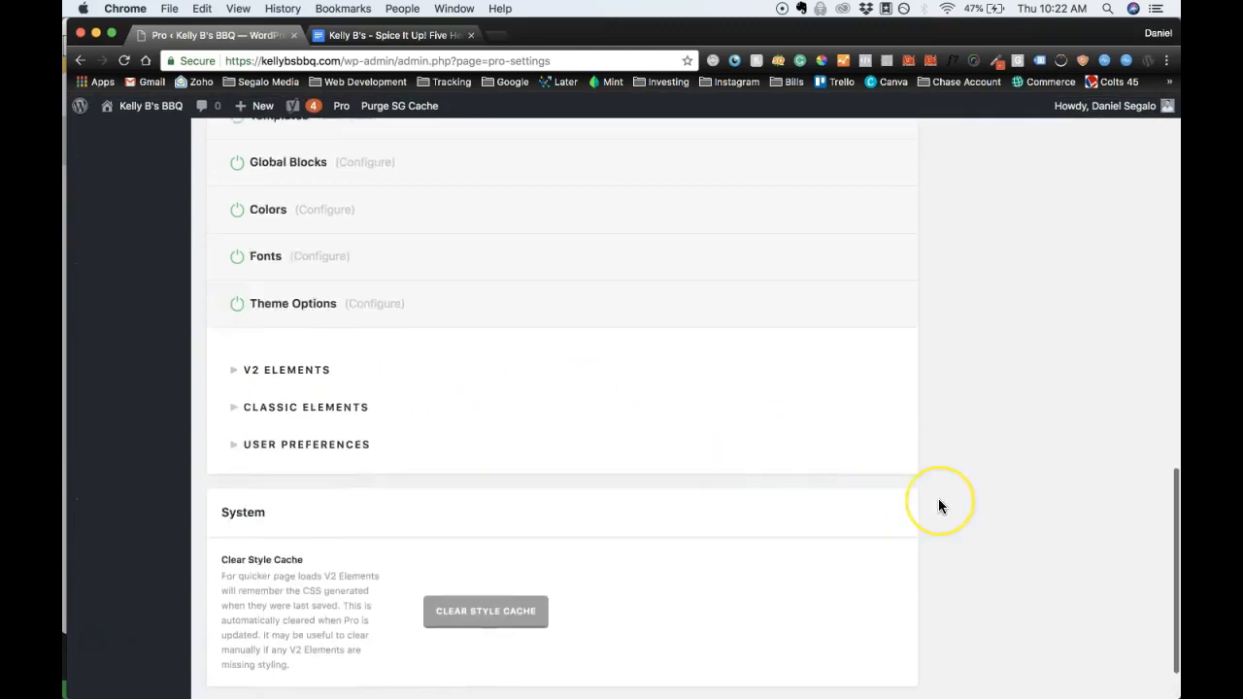
click(1045, 296)
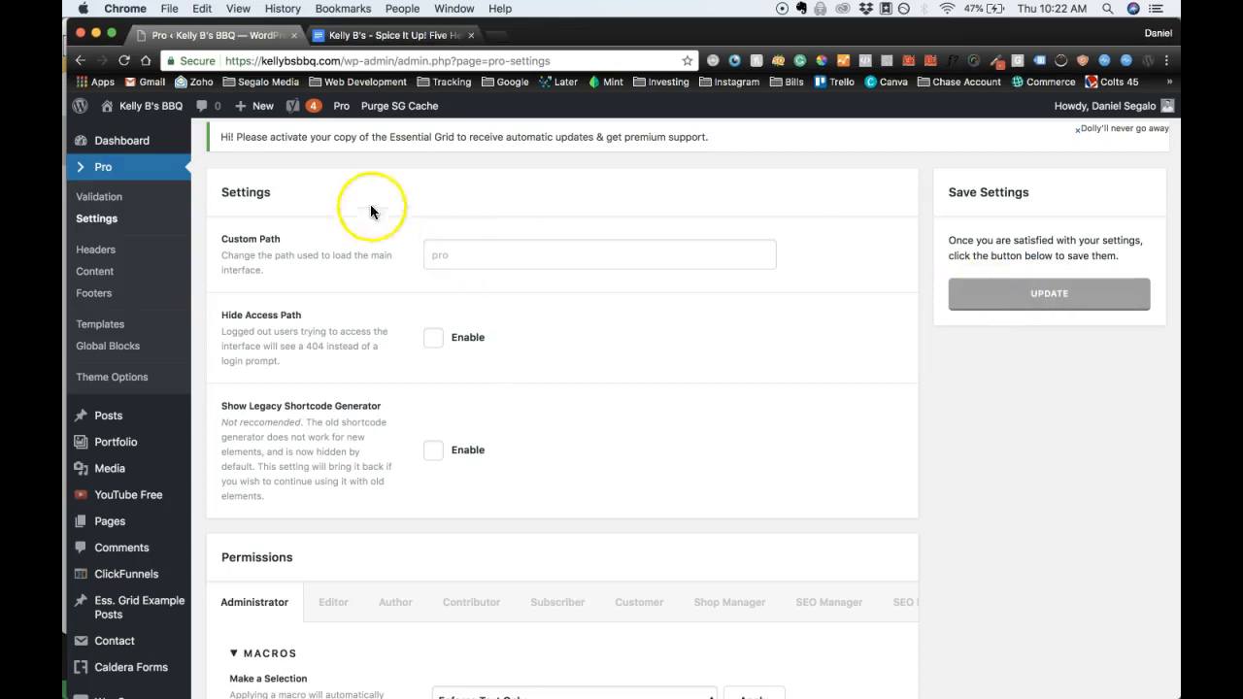
Open the list of all posts and duplicate the published "10 Grilling Tips and Tricks from Kansas City's Kelly B" post.
mouse_move(109, 424)
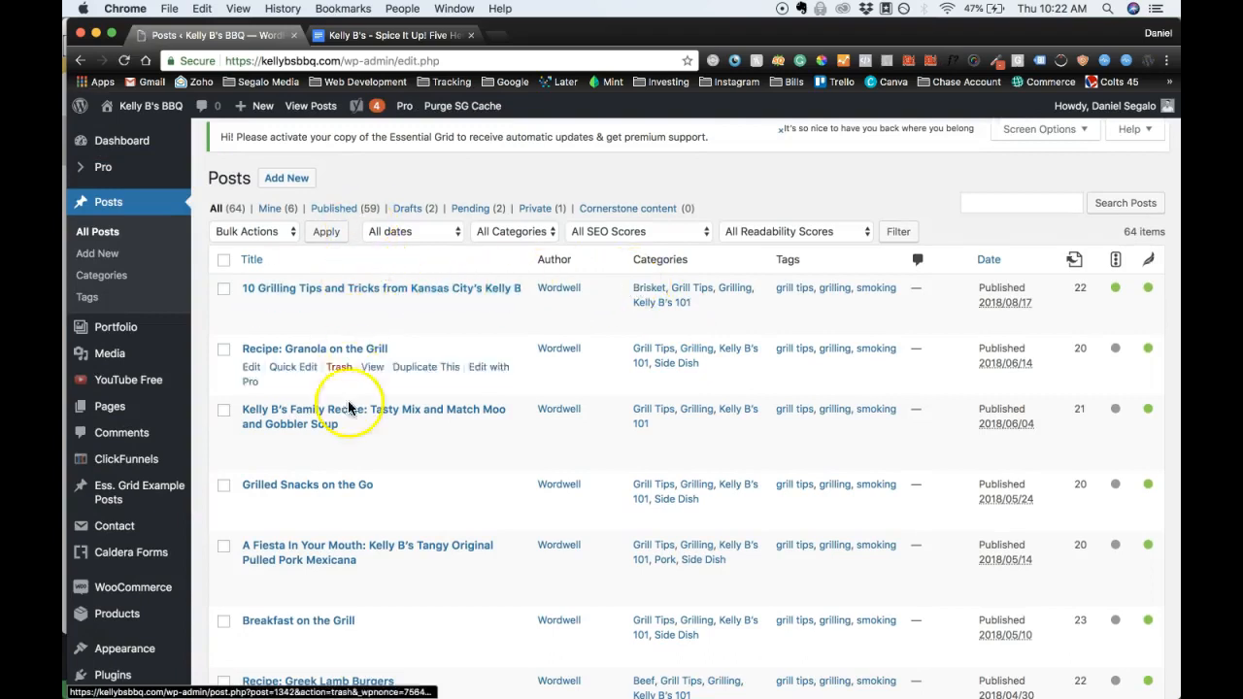
scroll(349, 444, down, 5)
scroll(348, 444, up, 5)
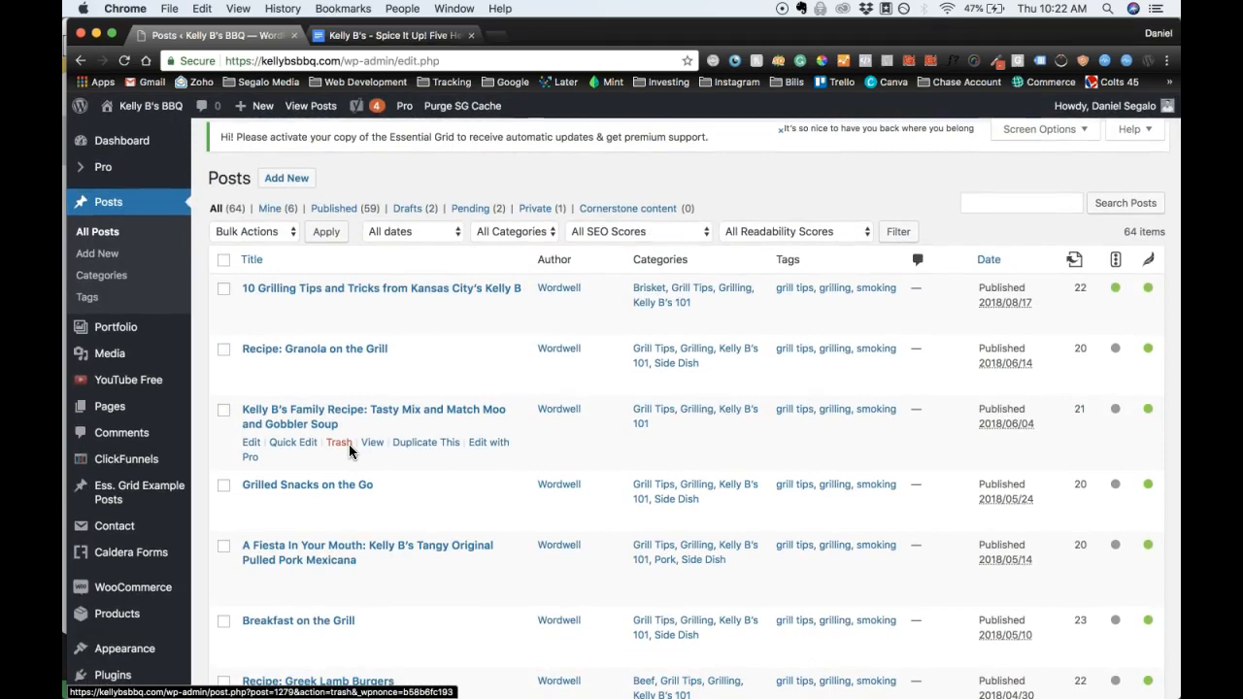
click(398, 313)
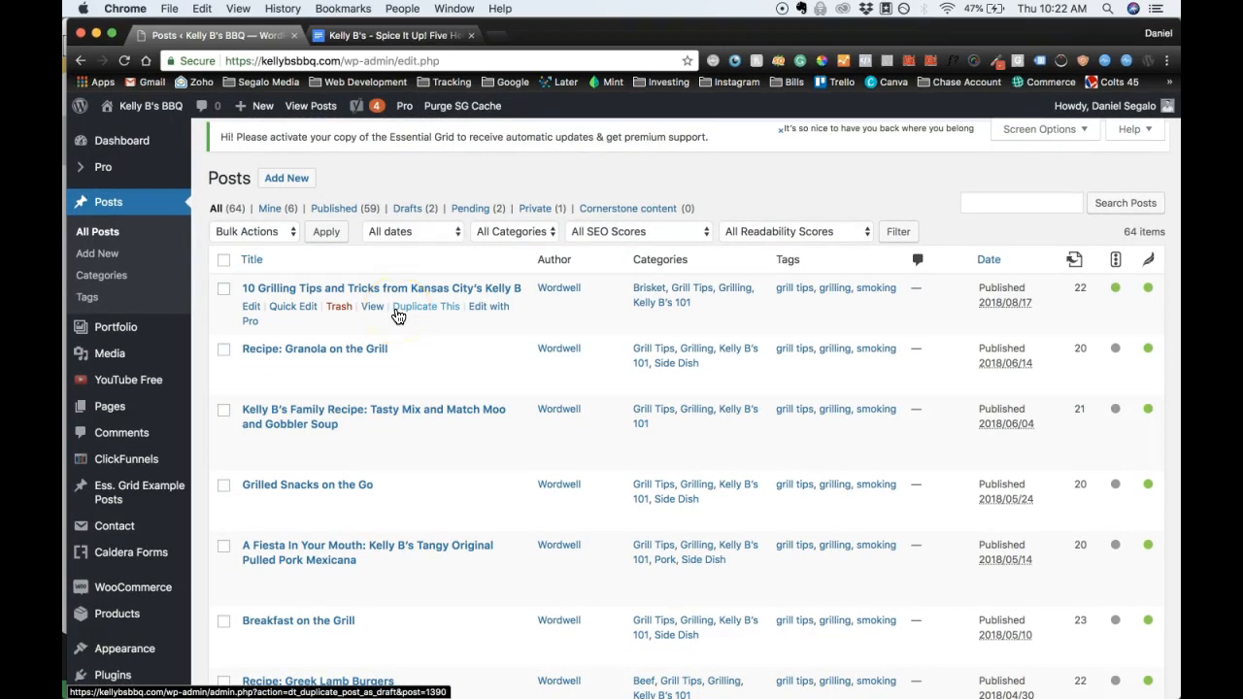
click(420, 309)
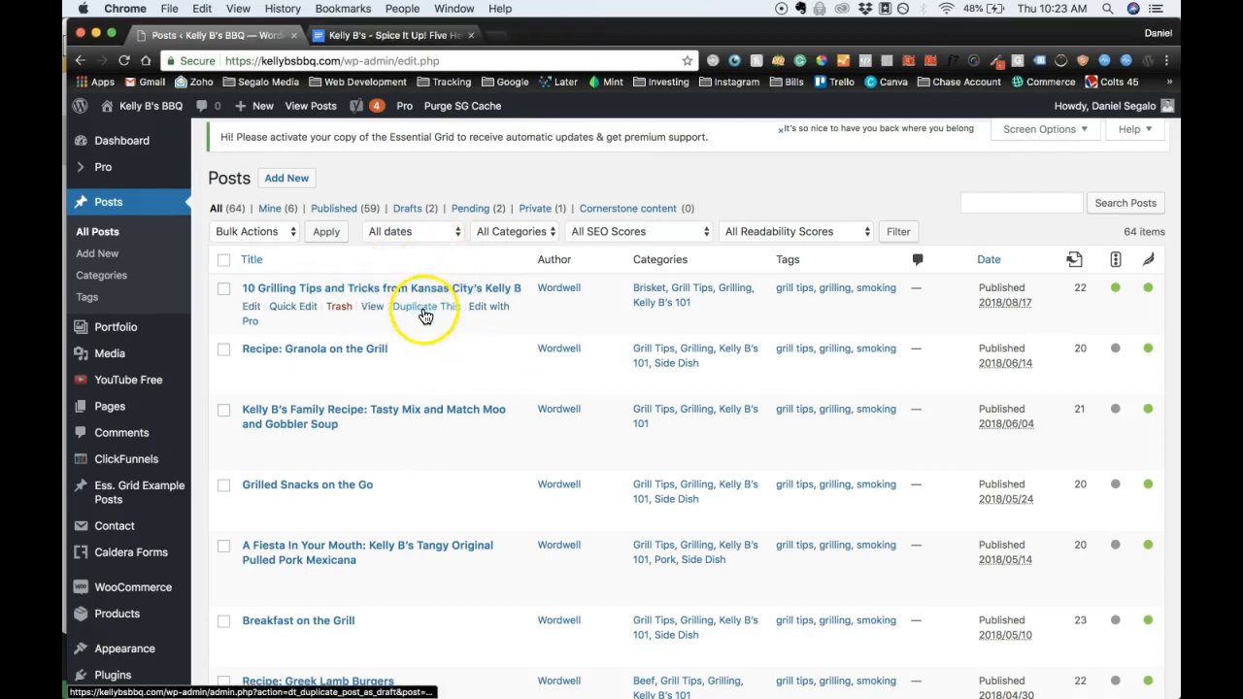
click(441, 307)
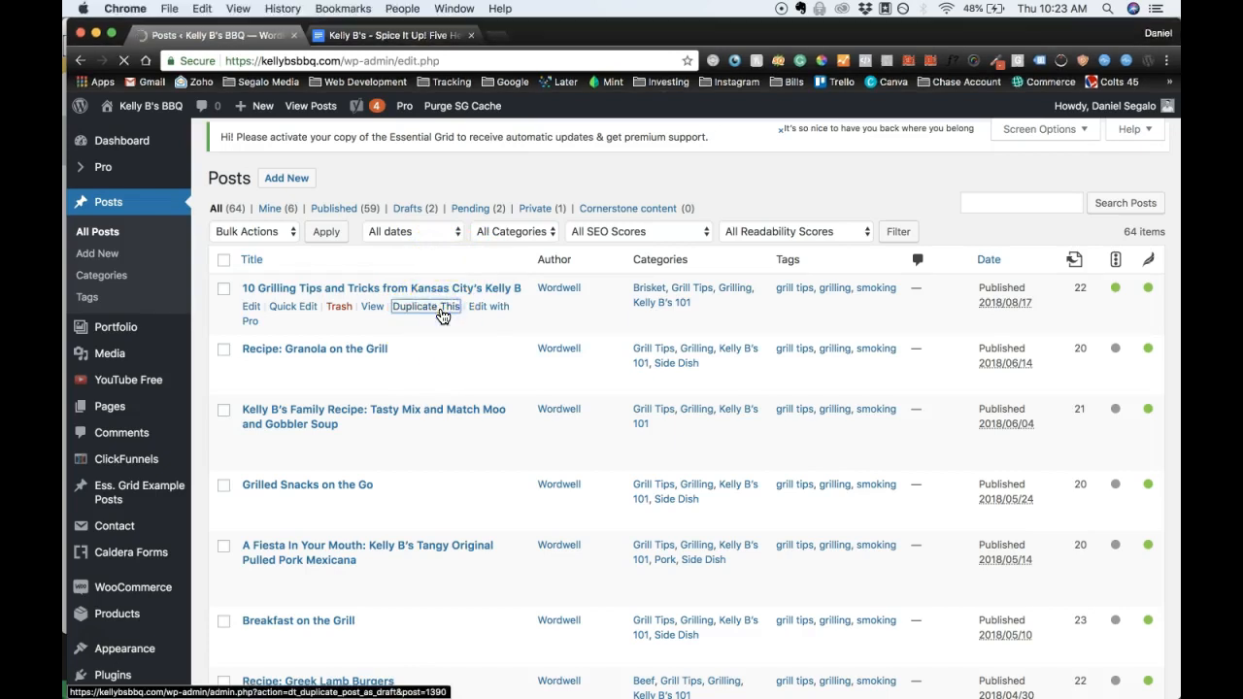
click(294, 181)
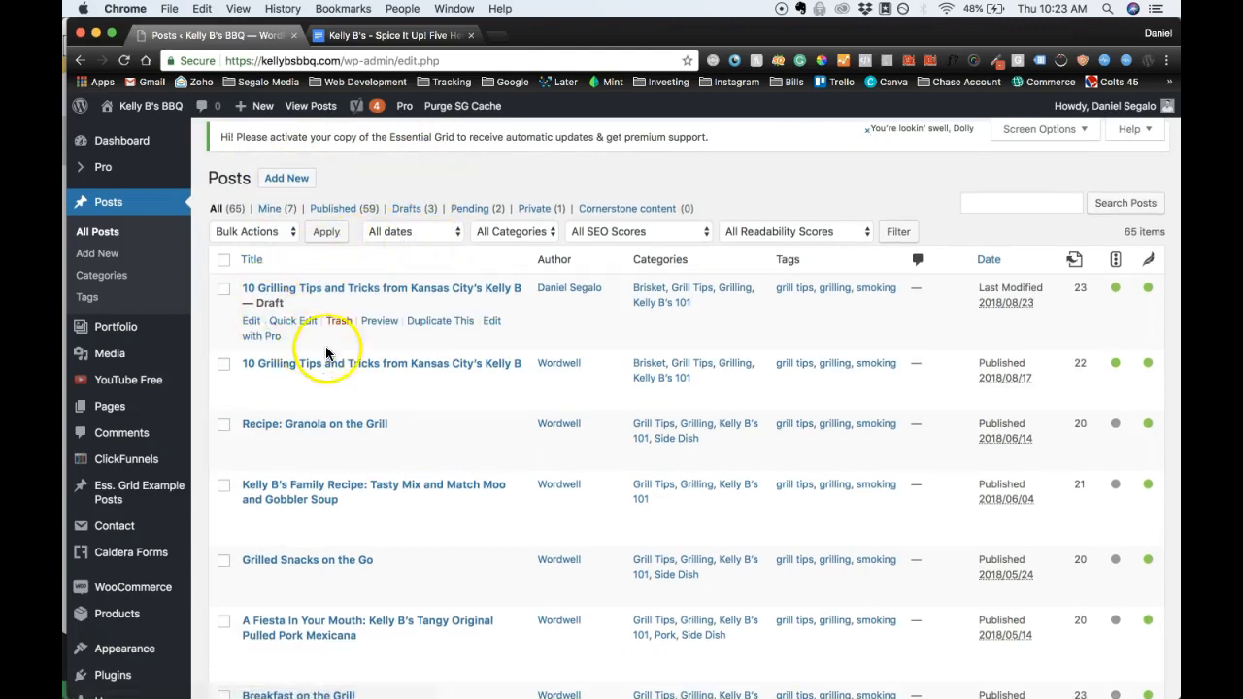
Edit the duplicated draft and replace its title with "Spice It Up! Five Herbs and Spices To Take Your Grilling Up a Level" from the Google Docs article.
mouse_move(314, 280)
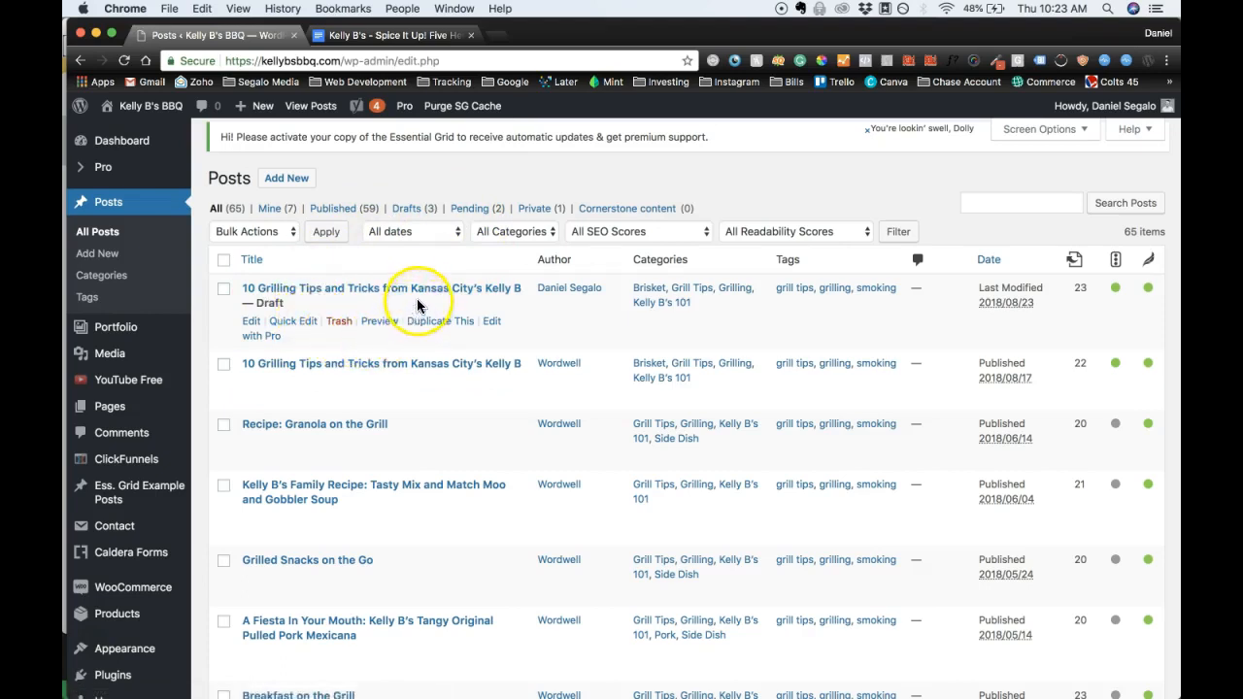
click(252, 323)
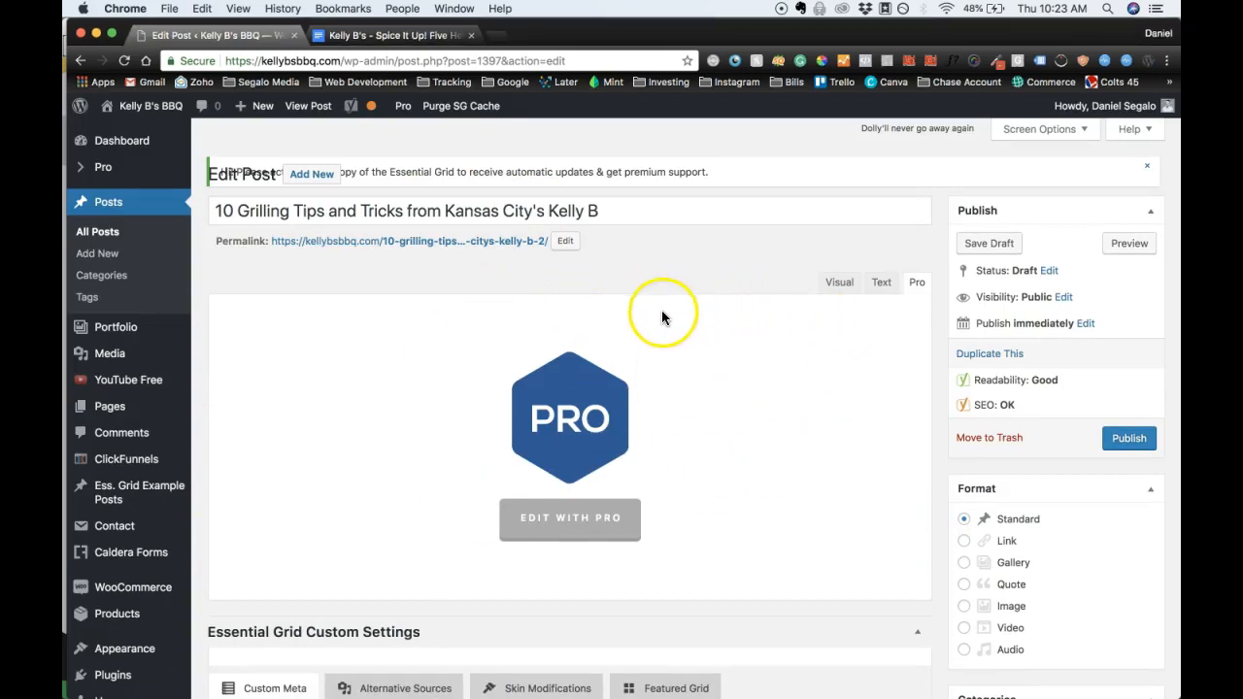
click(215, 210)
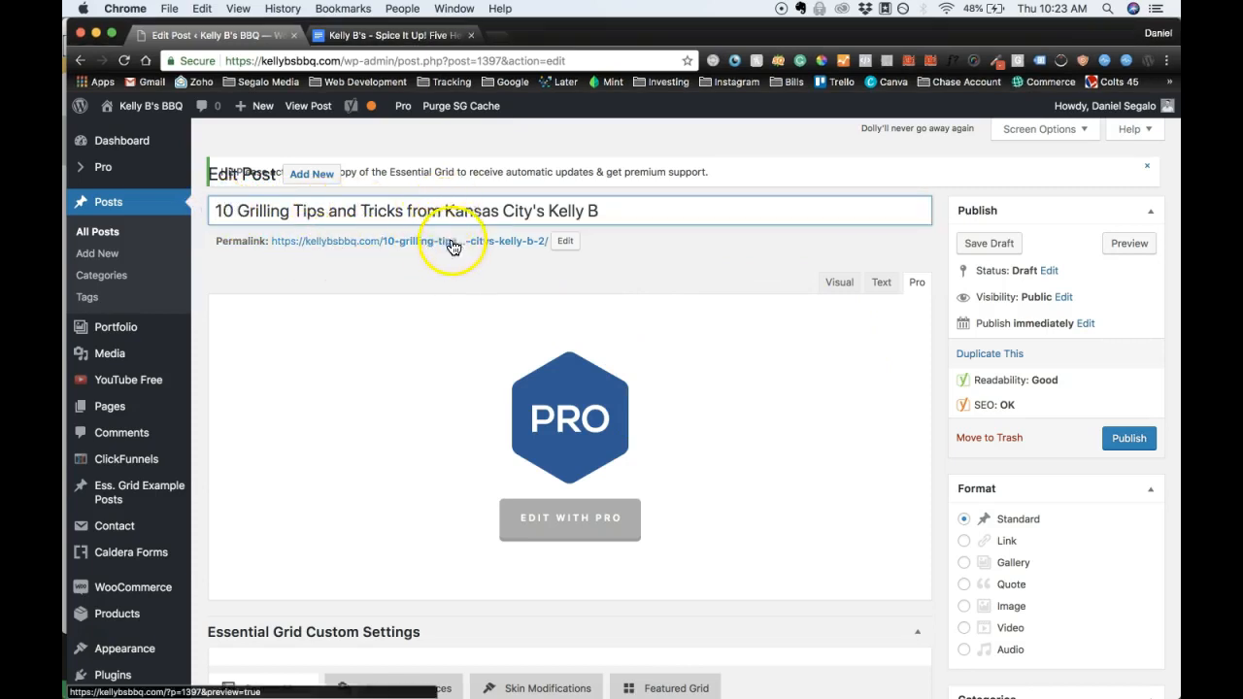
click(414, 36)
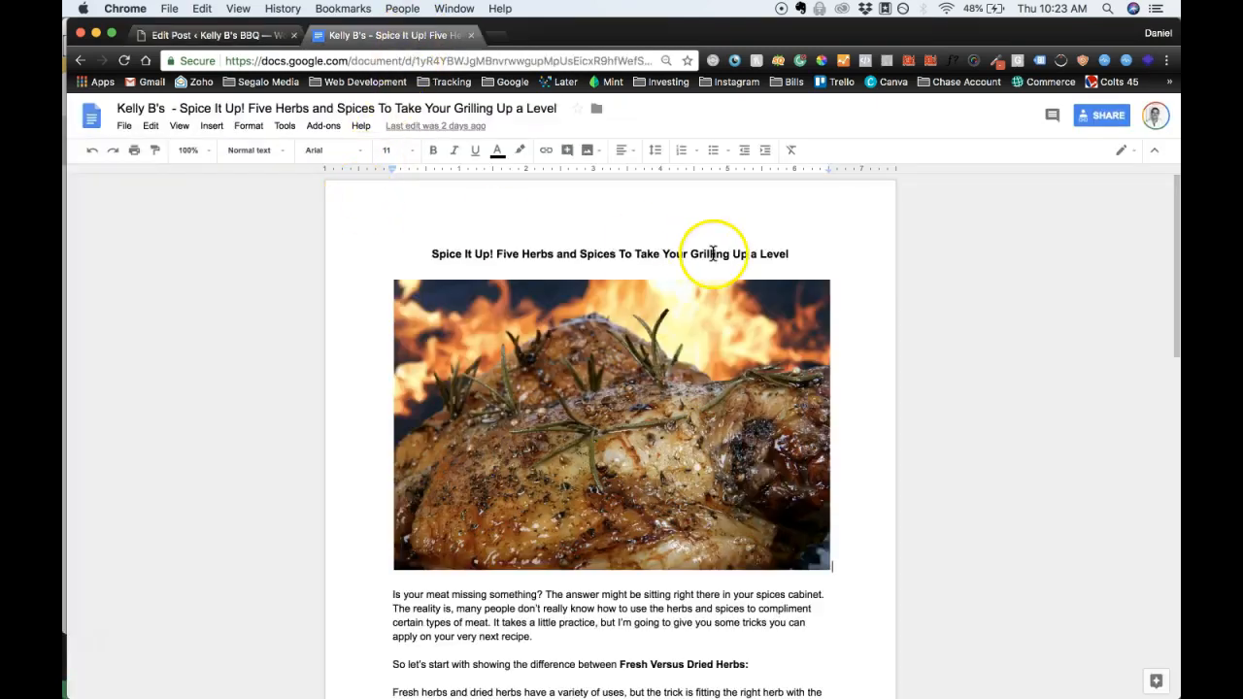
drag(796, 255, 434, 251)
key(super+c)
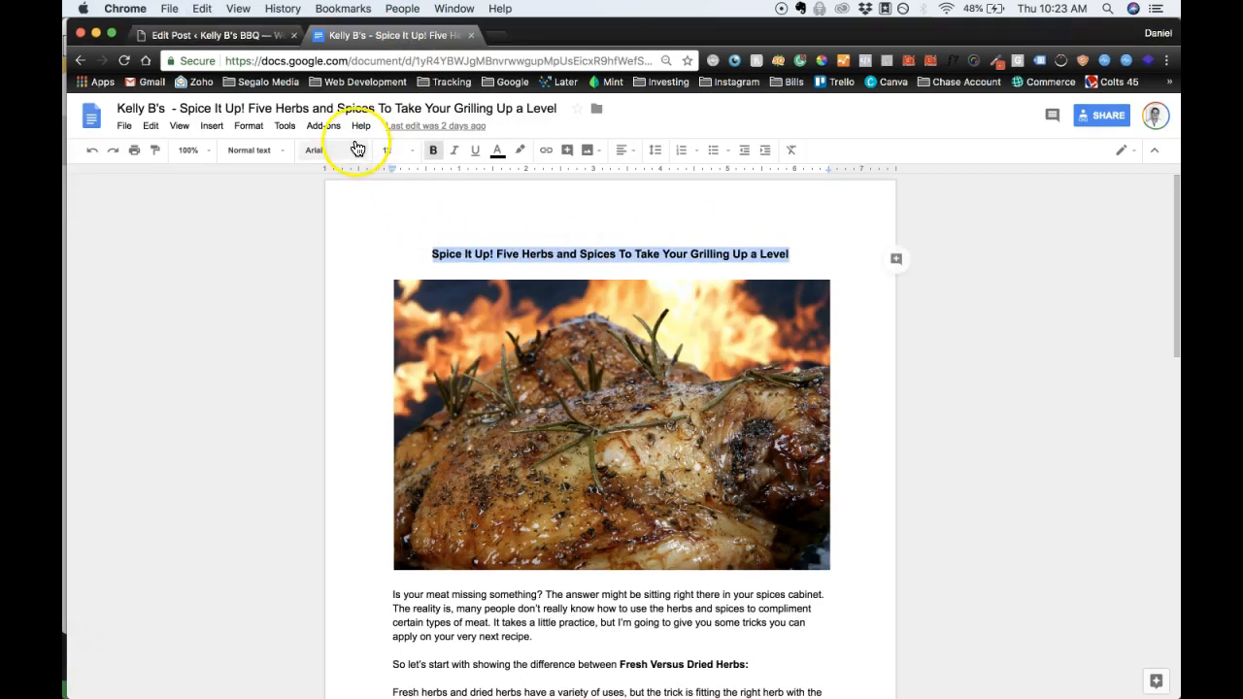
click(233, 36)
double_click(391, 211)
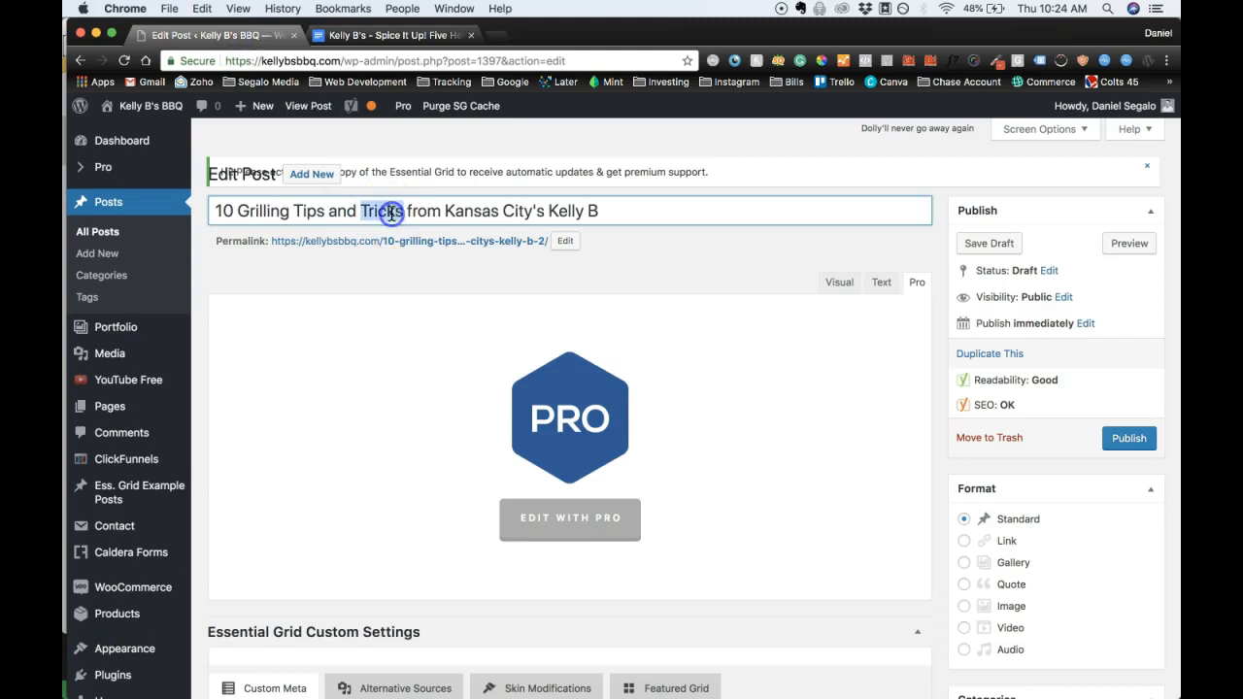
triple_click(392, 211)
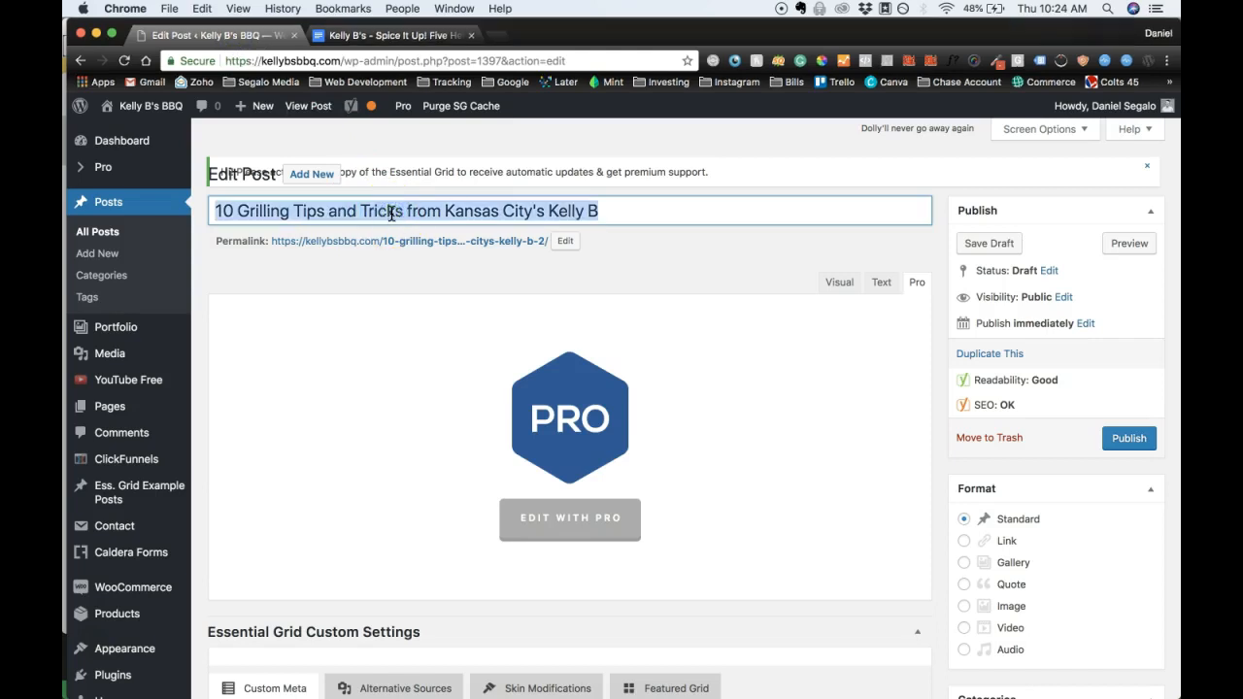
key(super+v)
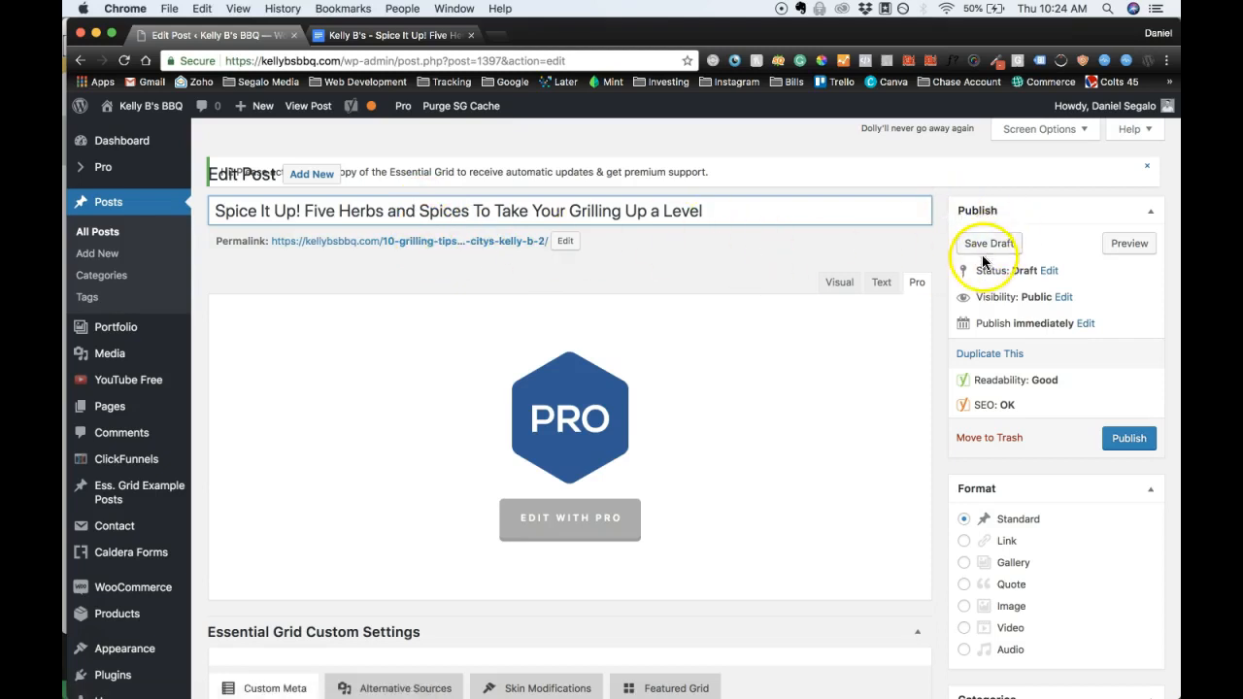
Replace the permalink slug with the copied article title and save the draft.
click(567, 242)
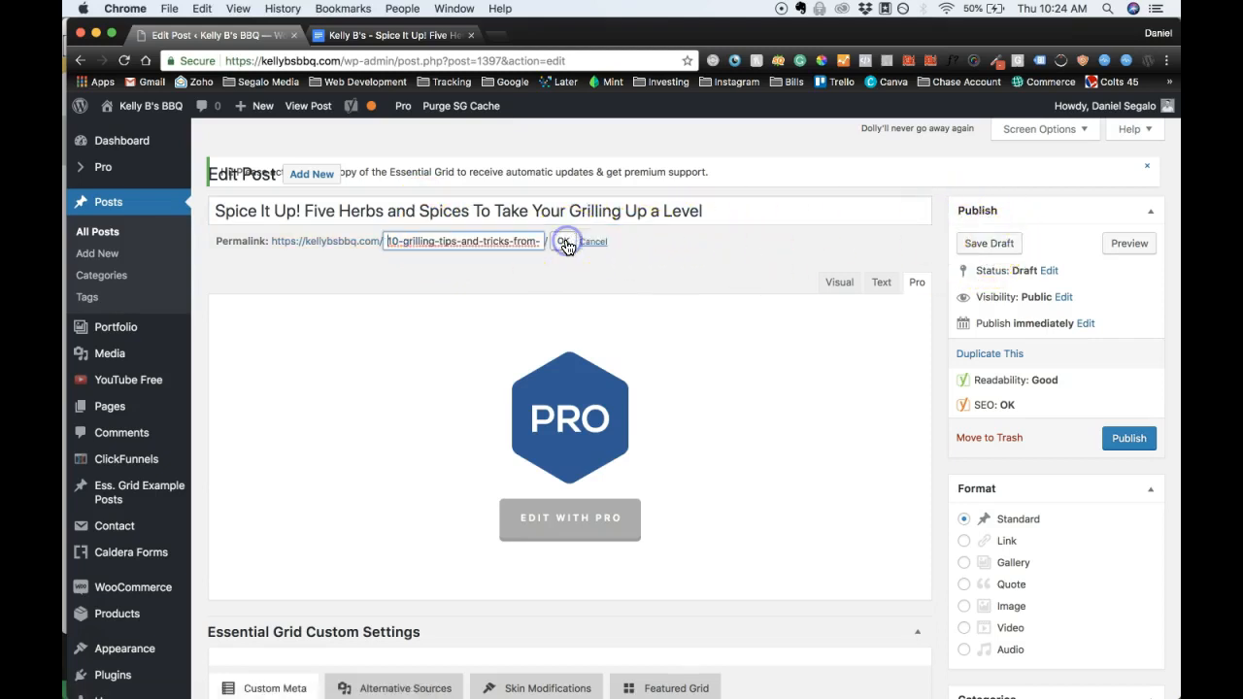
triple_click(502, 243)
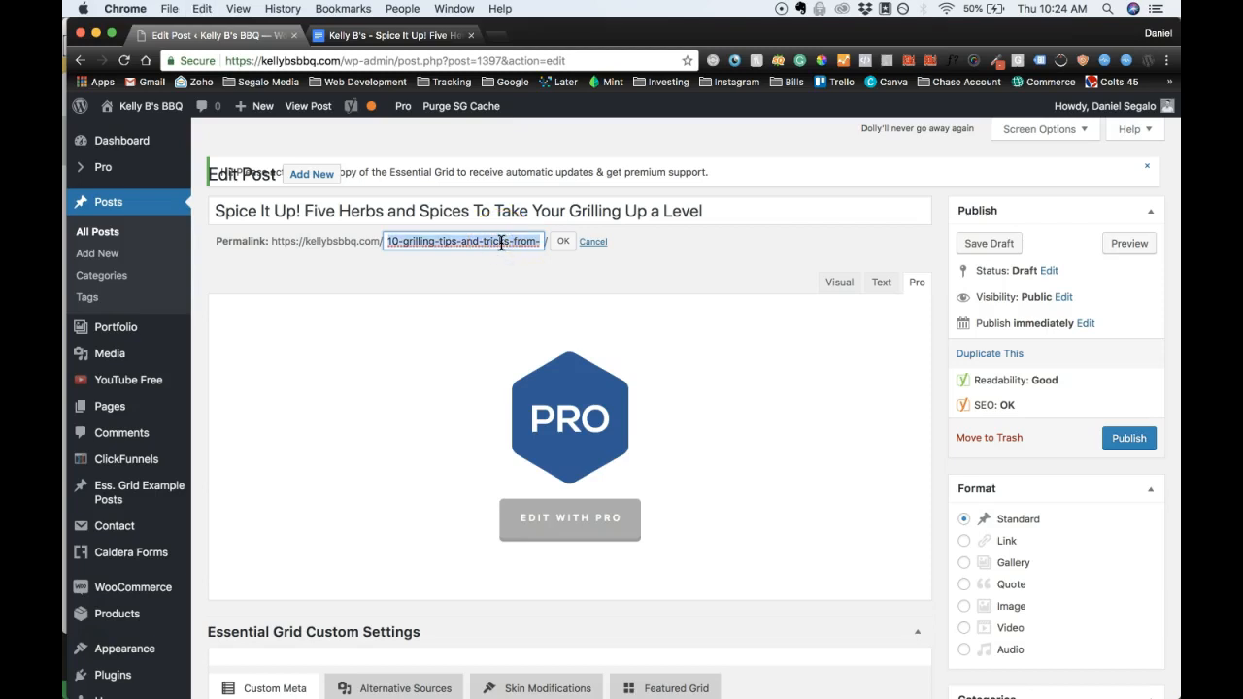
key(super+v)
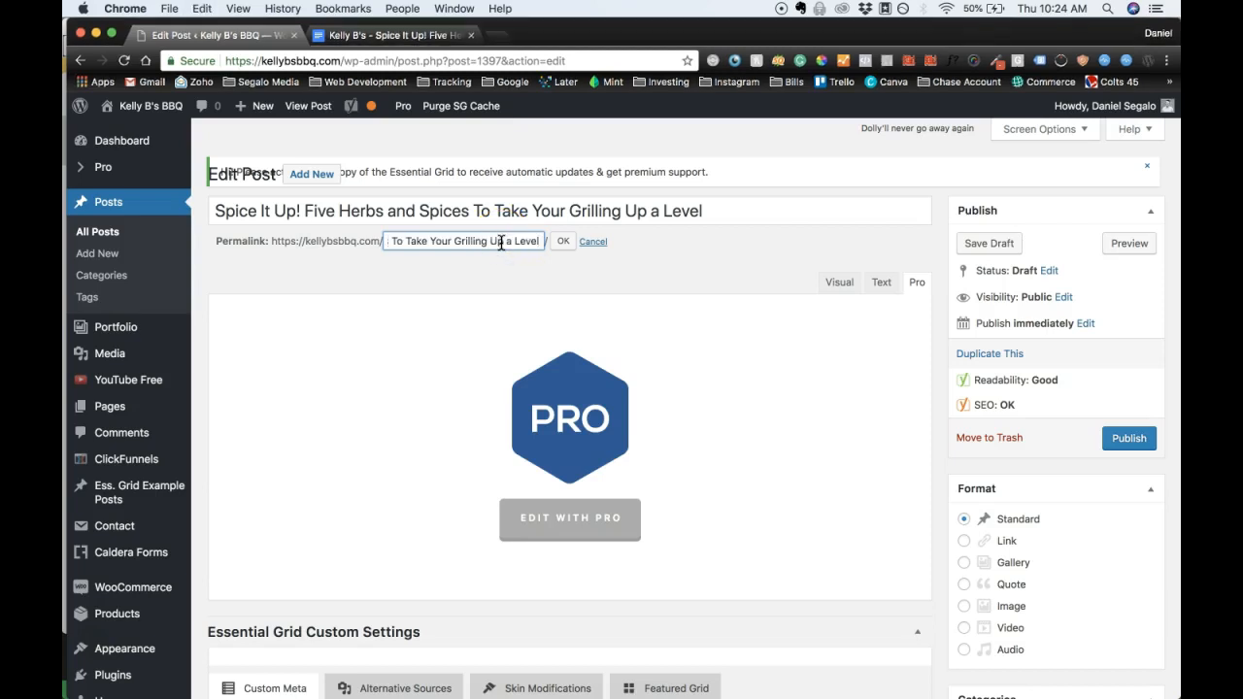
click(564, 243)
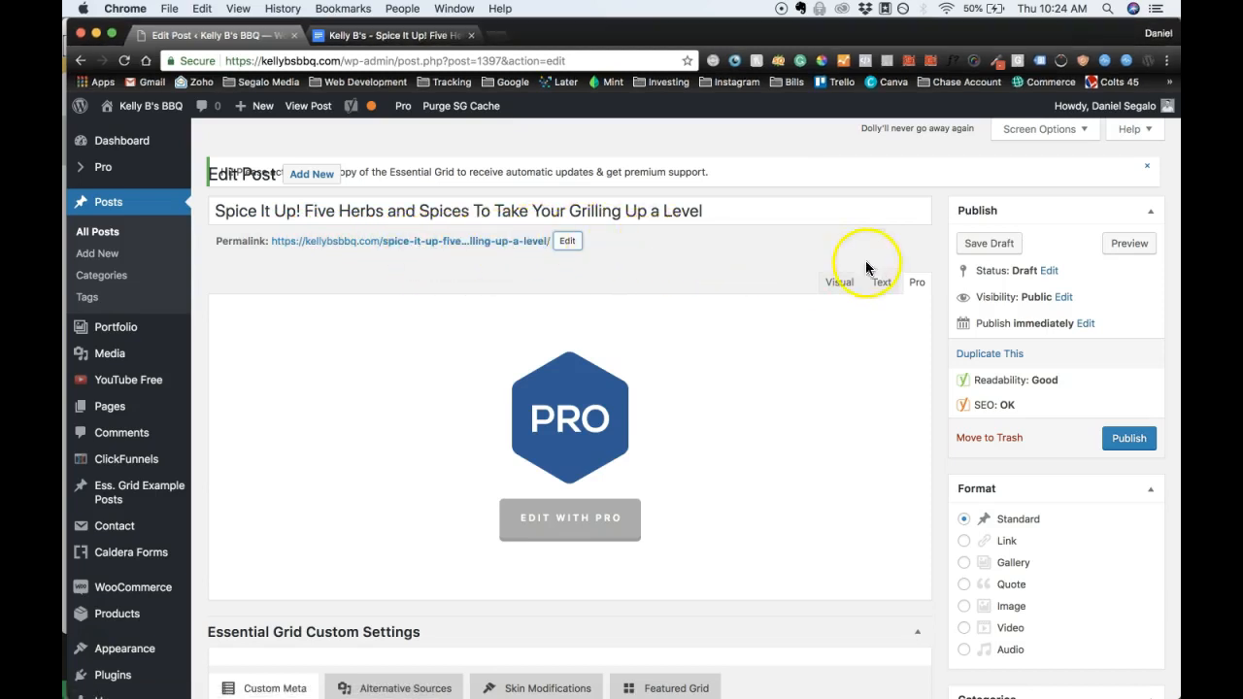
click(971, 247)
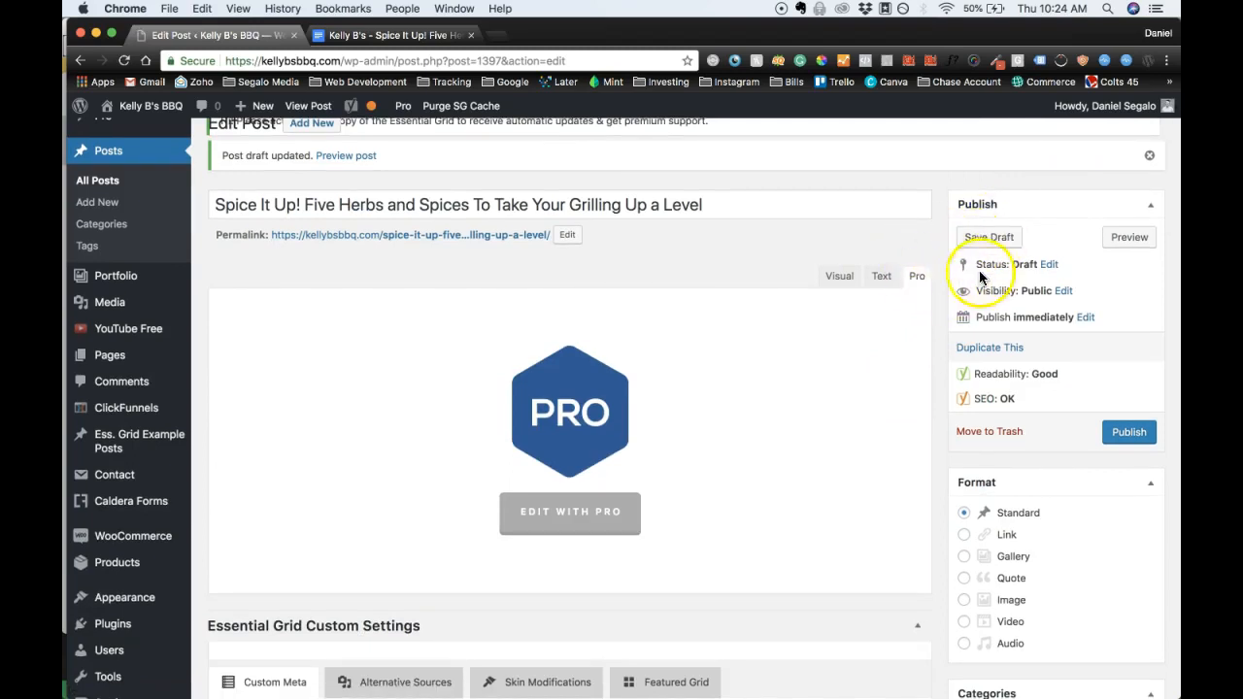
Review the categories and tags assigned to the draft post.
scroll(971, 322, down, 5)
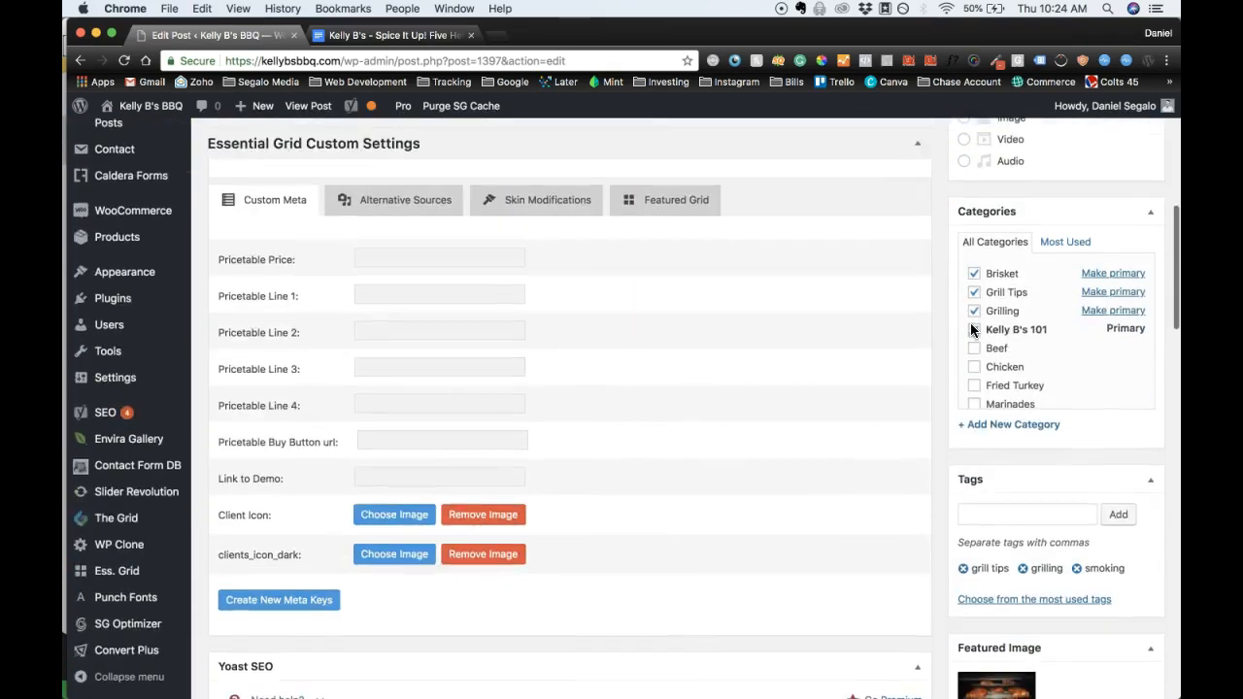
scroll(931, 414, down, 3)
scroll(931, 418, up, 5)
scroll(930, 418, down, 1)
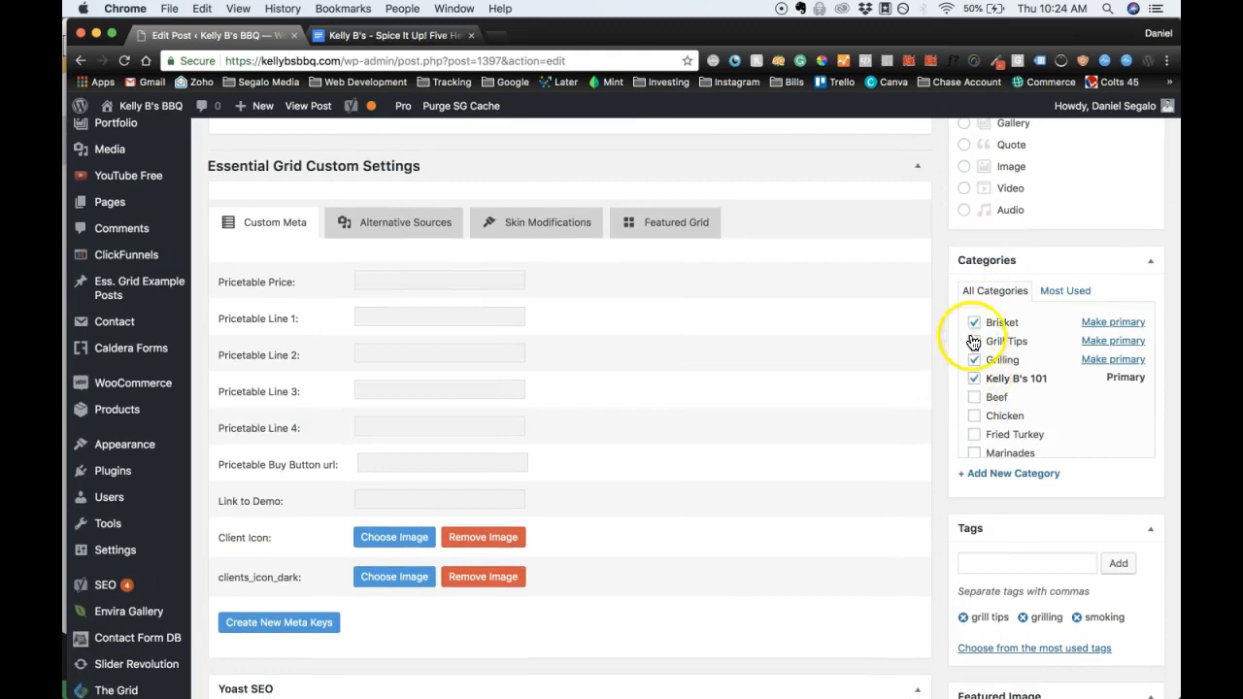
scroll(958, 272, up, 7)
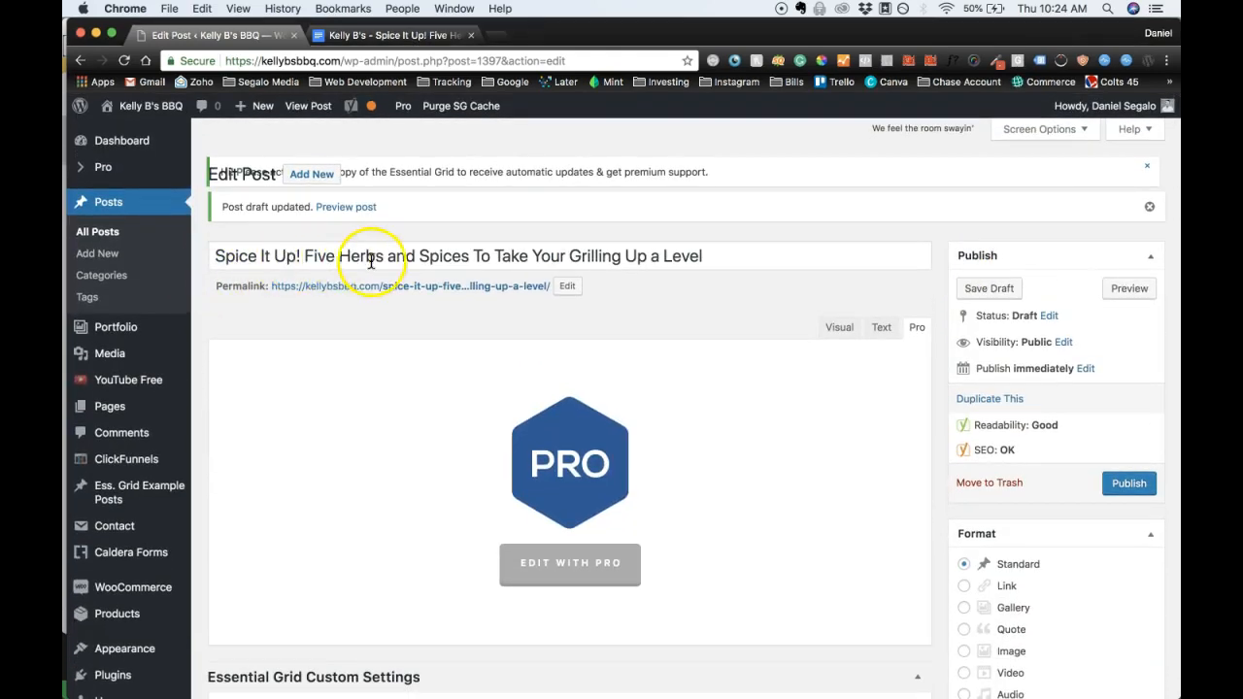
Remove the Brisket category from the draft post and assign the Marinades category.
scroll(995, 407, down, 5)
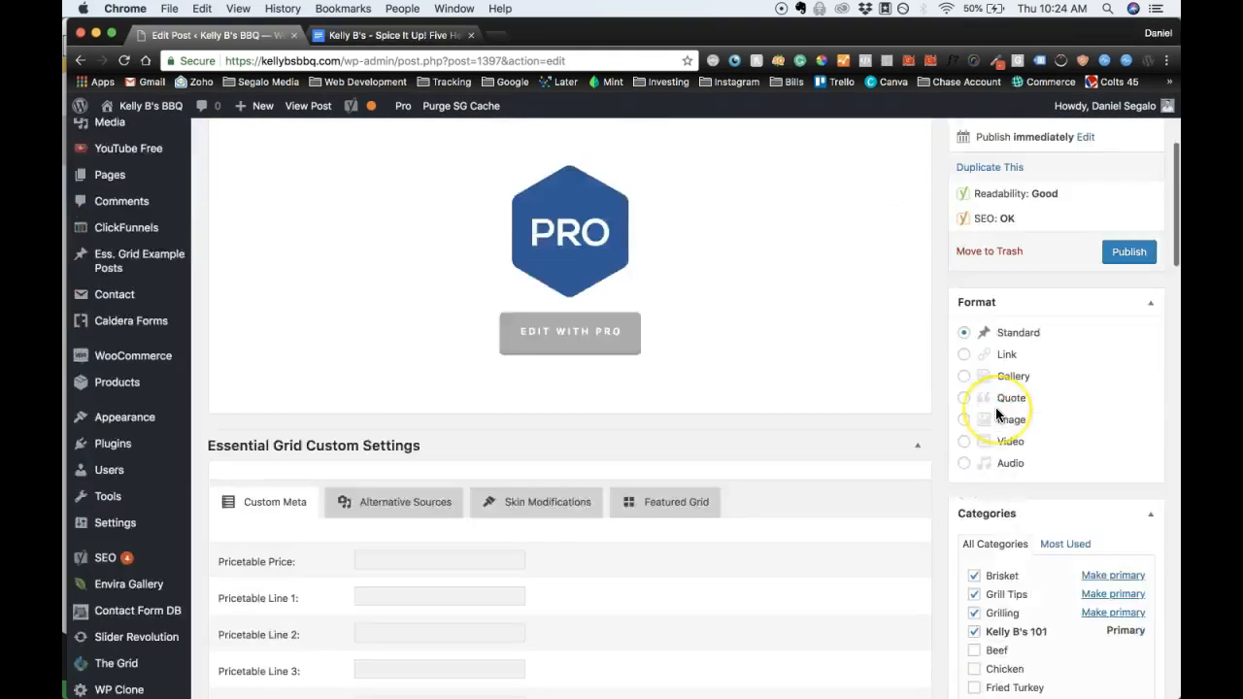
click(975, 326)
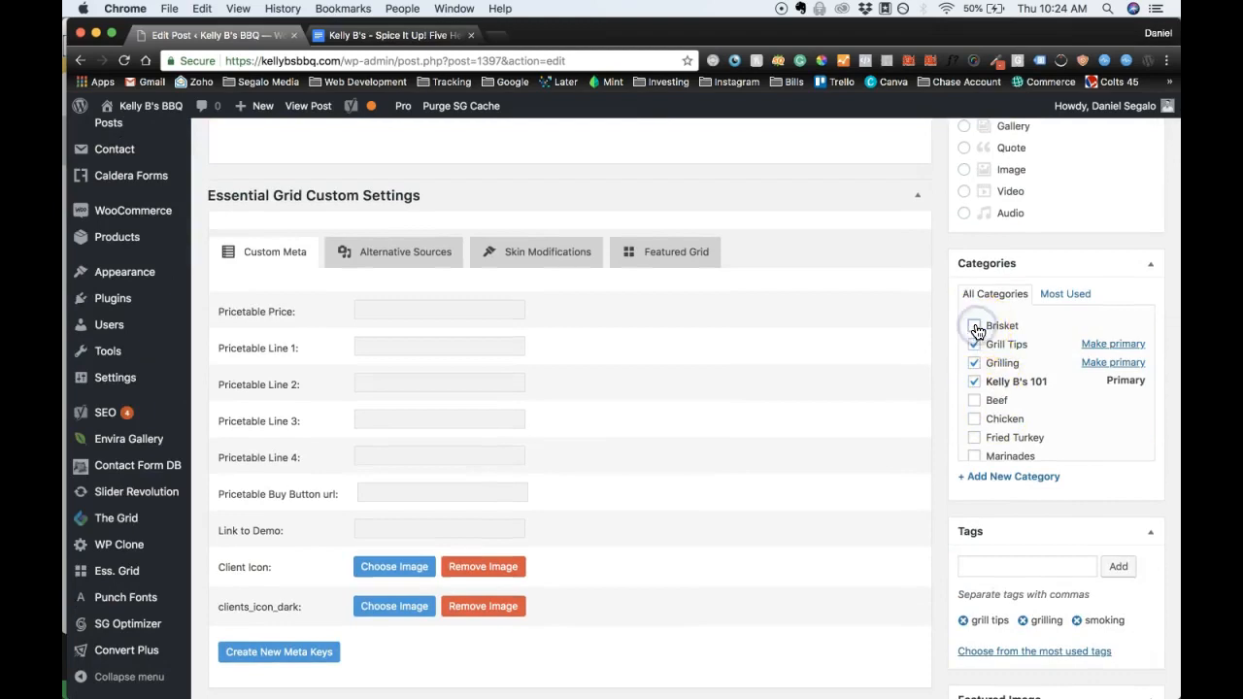
scroll(993, 509, down, 2)
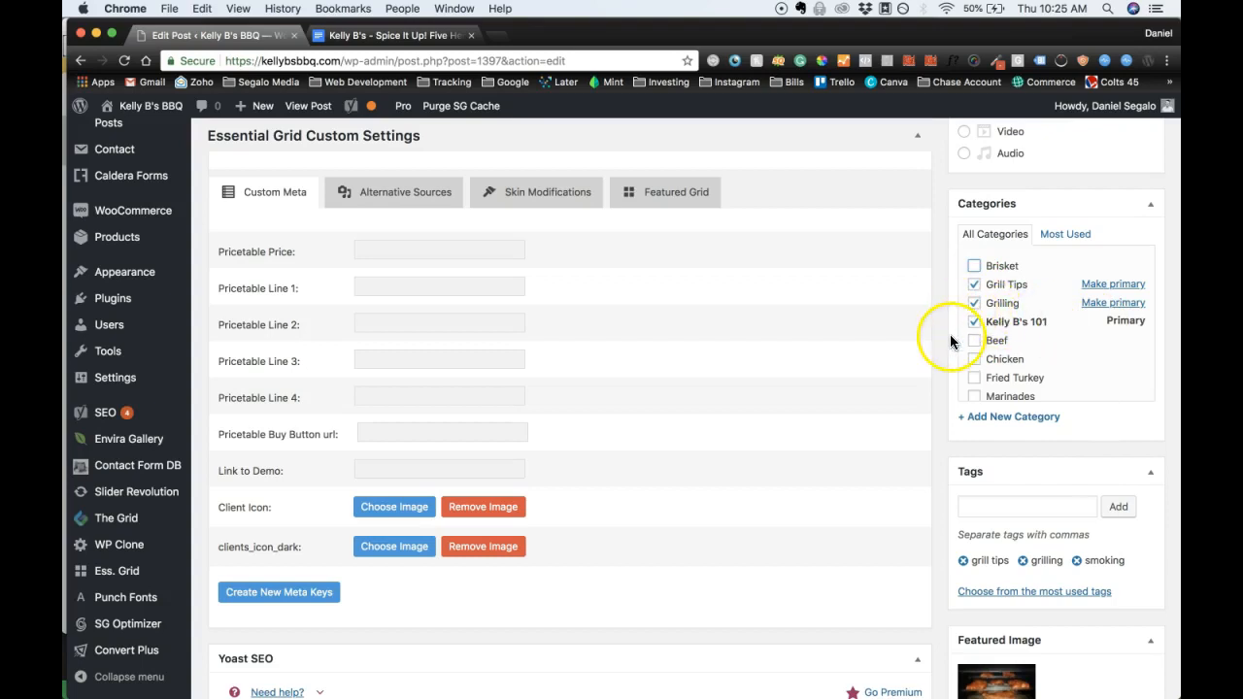
scroll(950, 341, down, 1)
scroll(1016, 336, down, 3)
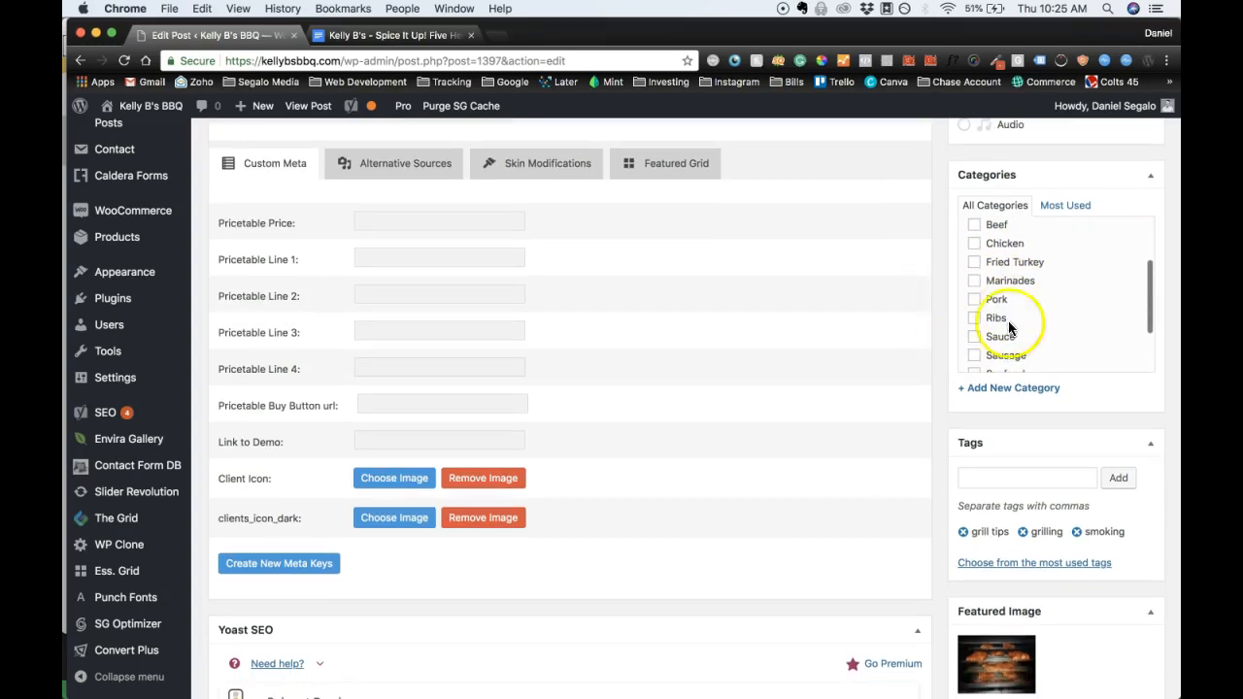
click(974, 281)
scroll(1003, 333, down, 3)
scroll(976, 306, down, 1)
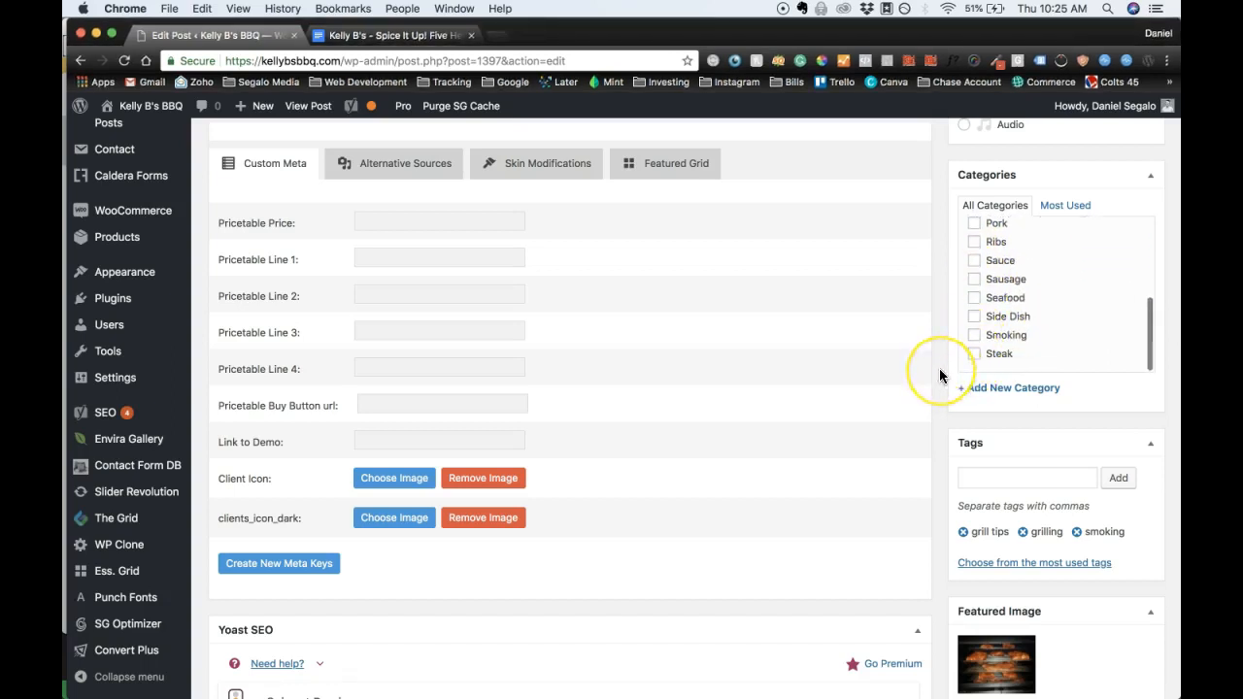
Open kellybsbbq.com/blog in a new browser tab placed beside the post editor, and check the draft's featured image.
scroll(939, 376, down, 5)
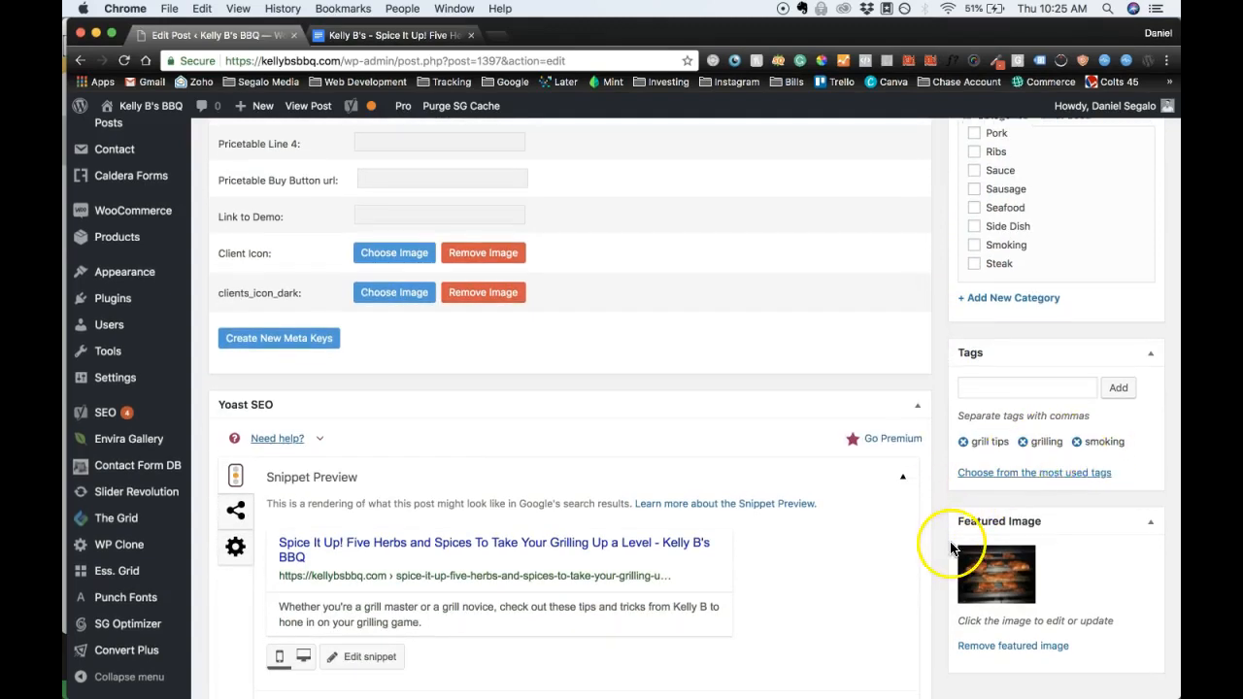
scroll(991, 549, down, 2)
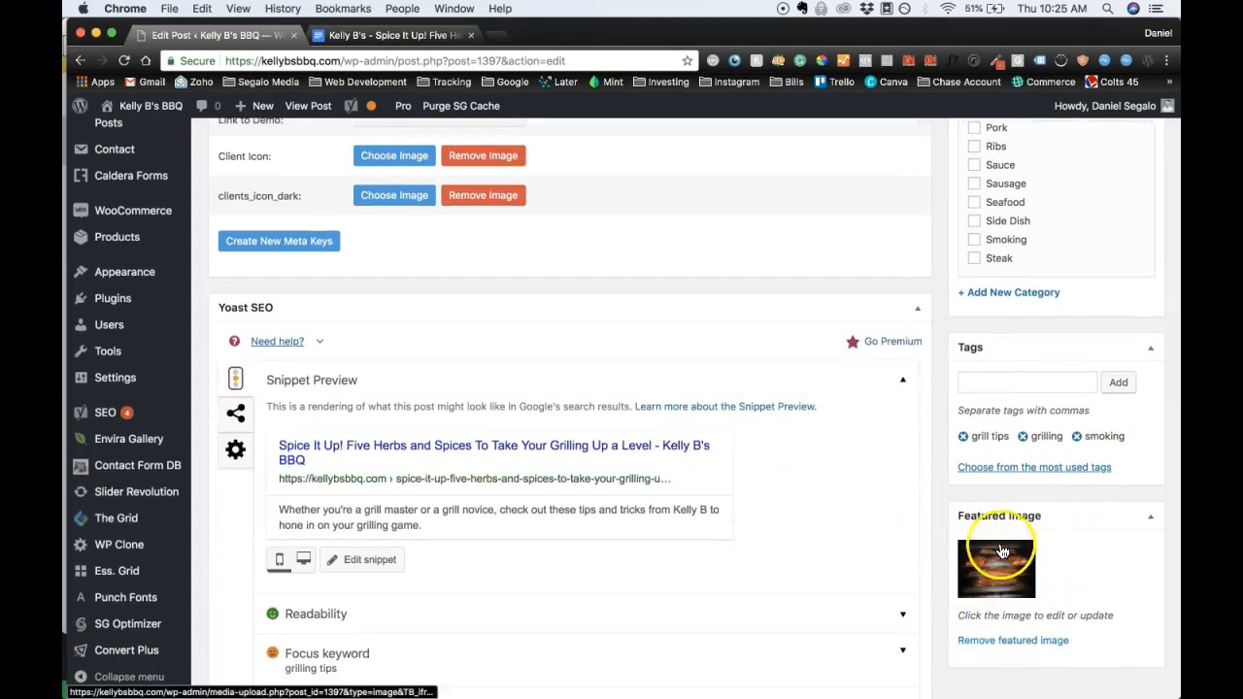
click(492, 36)
text(kellybsbbq.com/blog)
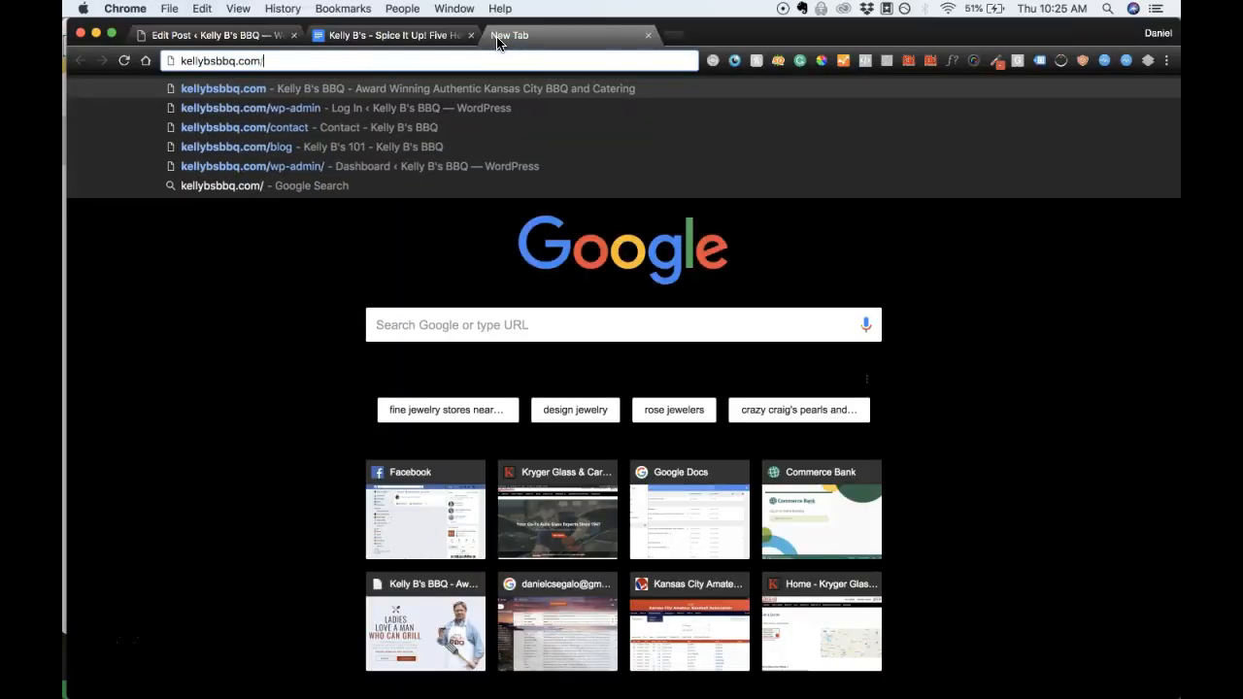
key(Return)
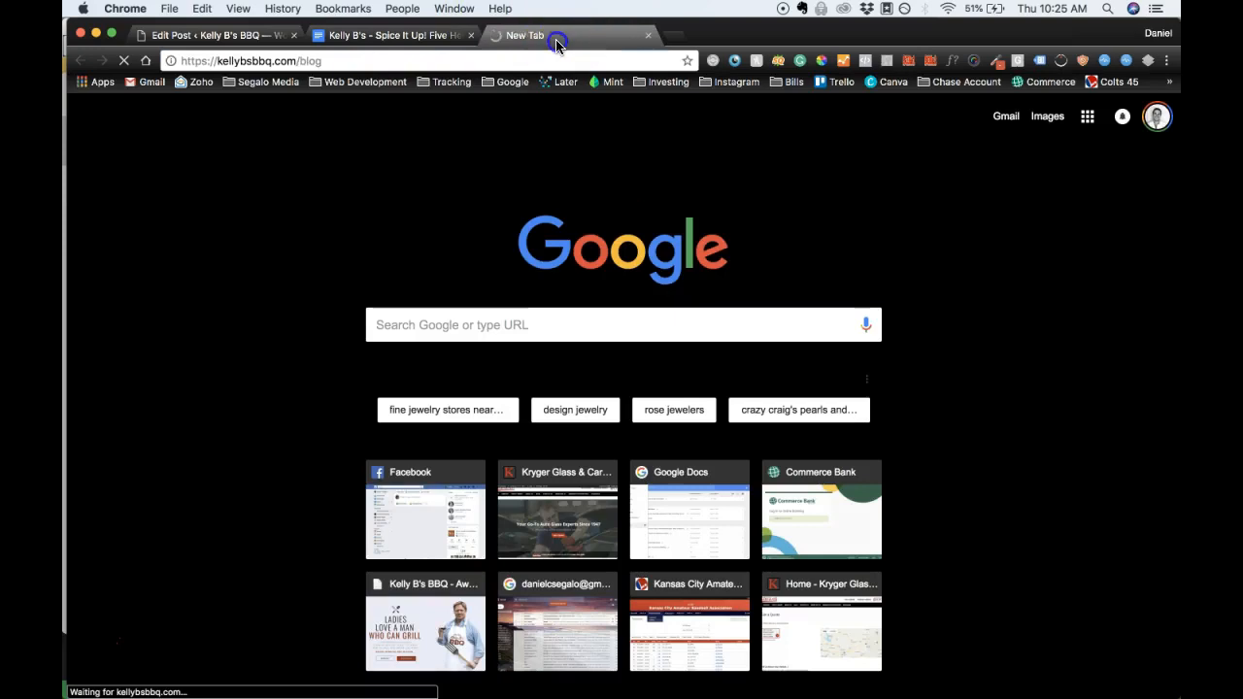
drag(557, 45, 398, 44)
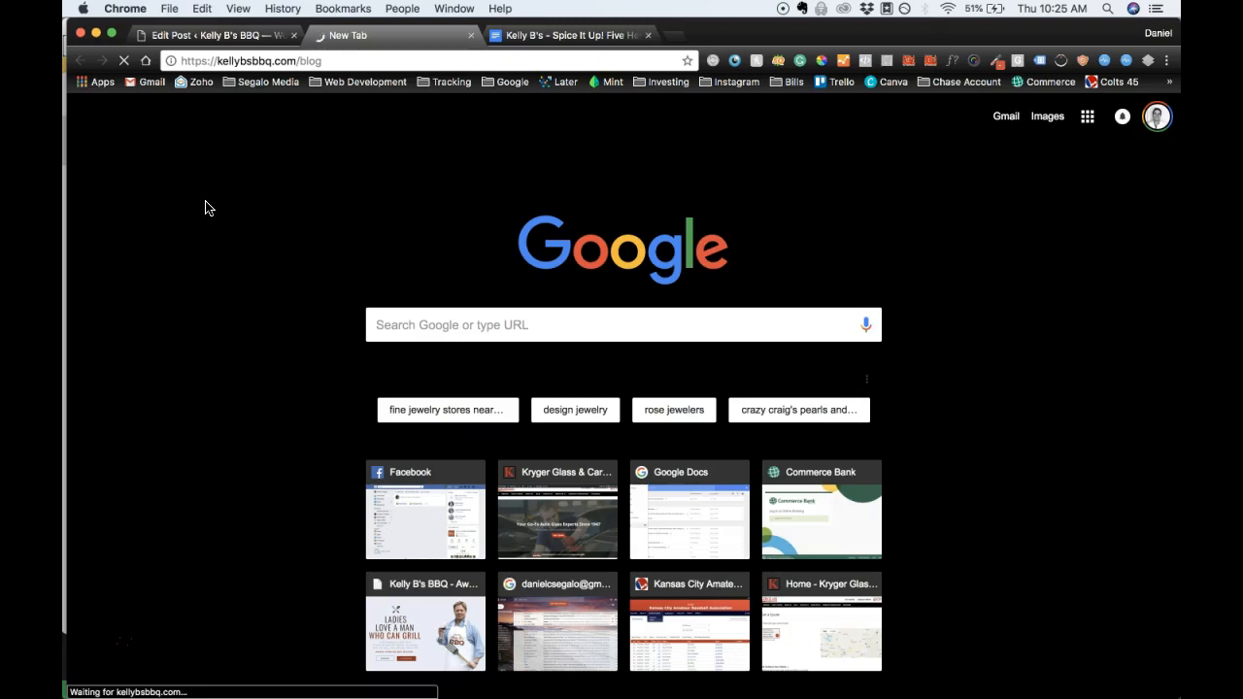
click(227, 36)
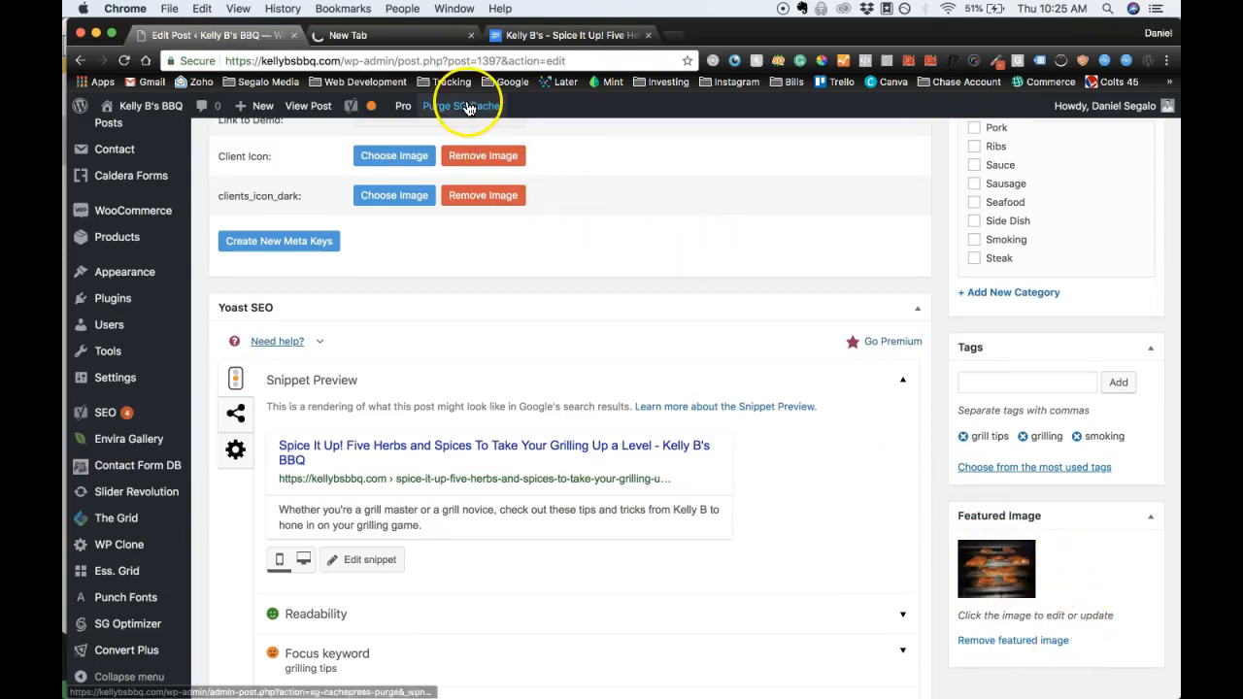
click(960, 580)
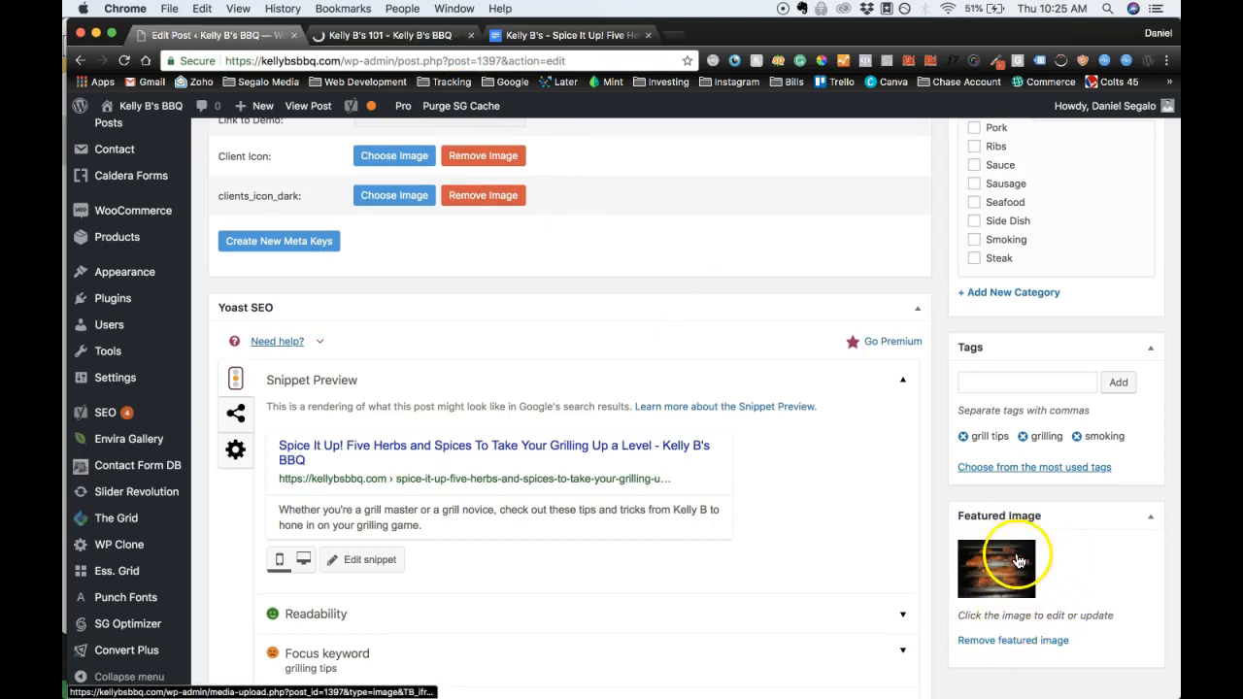
Examine how featured images appear with the post titles and excerpts in the Kelly B's 101 blog grid.
click(422, 36)
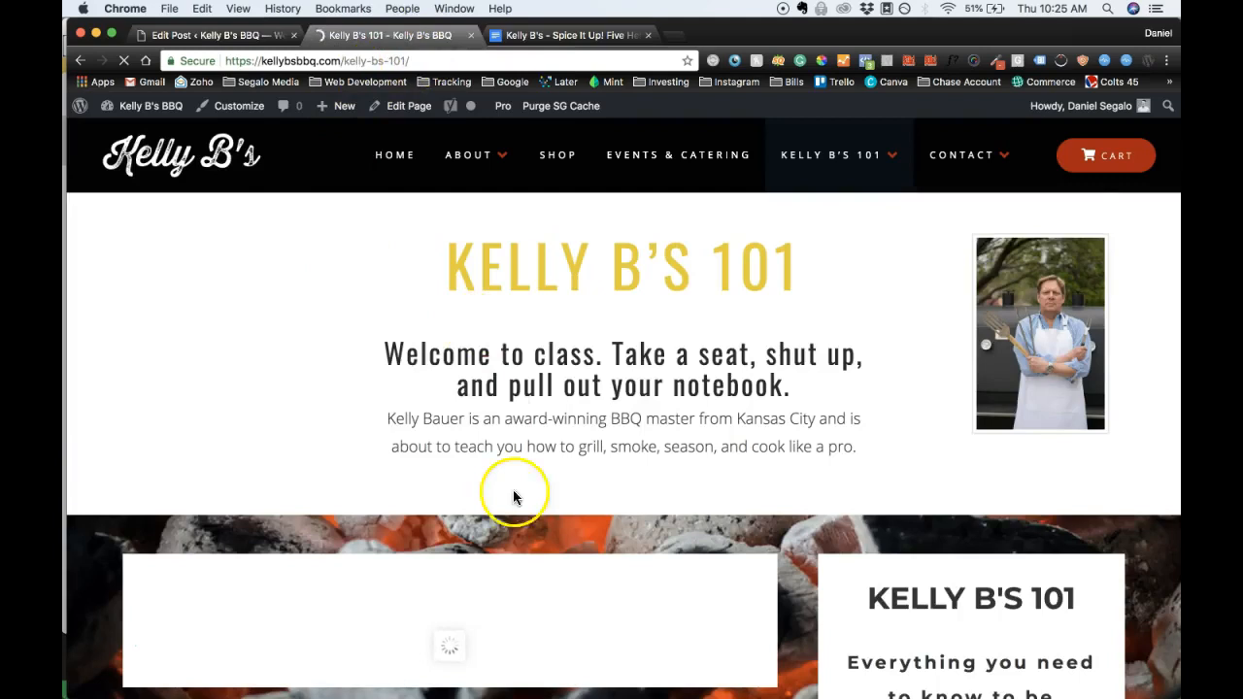
scroll(515, 500, down, 3)
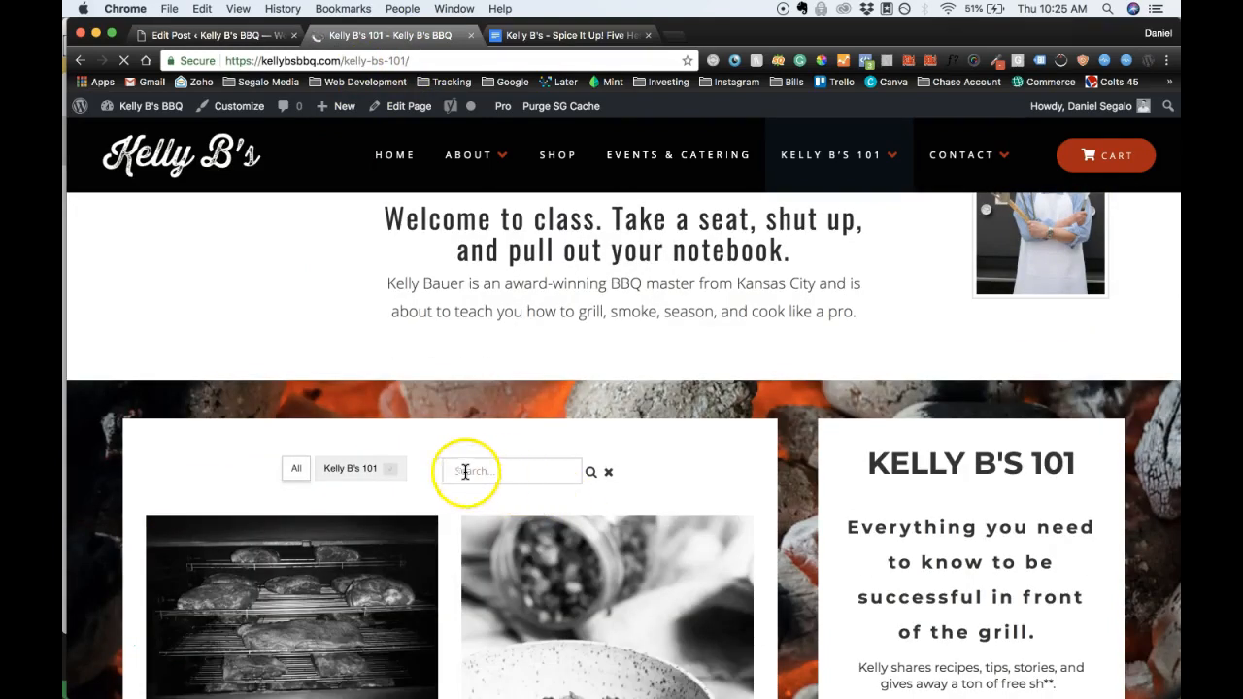
scroll(430, 544, down, 2)
scroll(425, 527, down, 2)
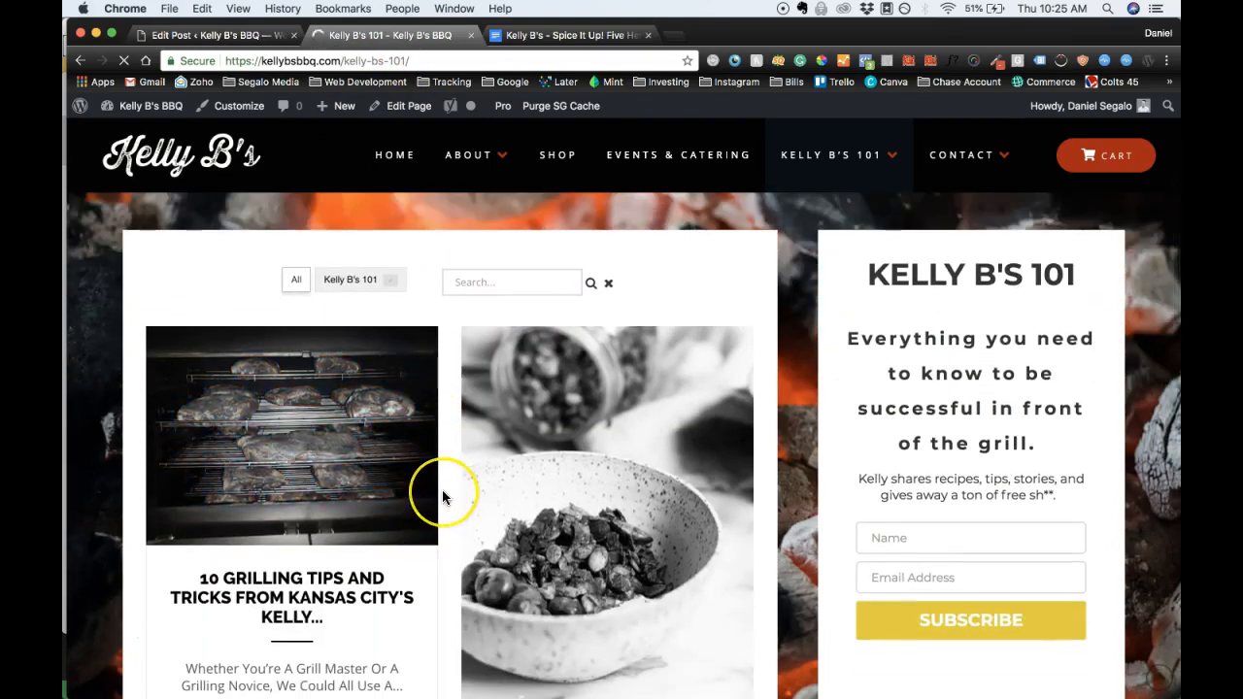
scroll(442, 497, down, 2)
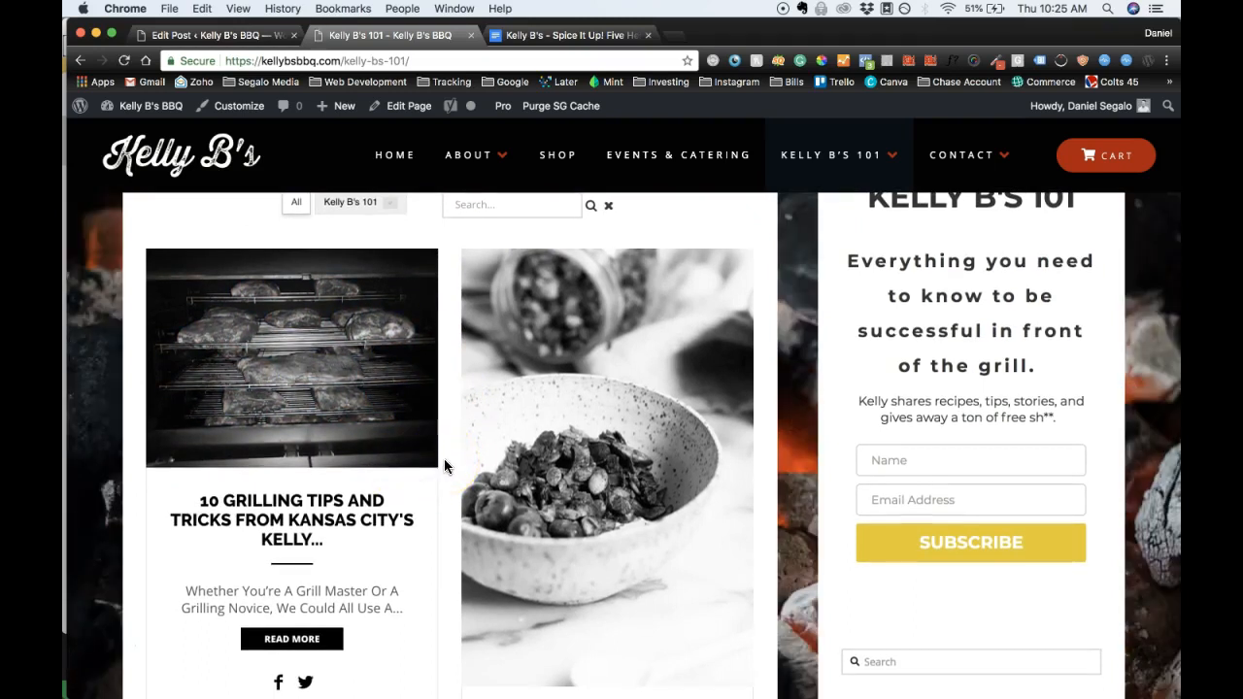
scroll(443, 467, down, 1)
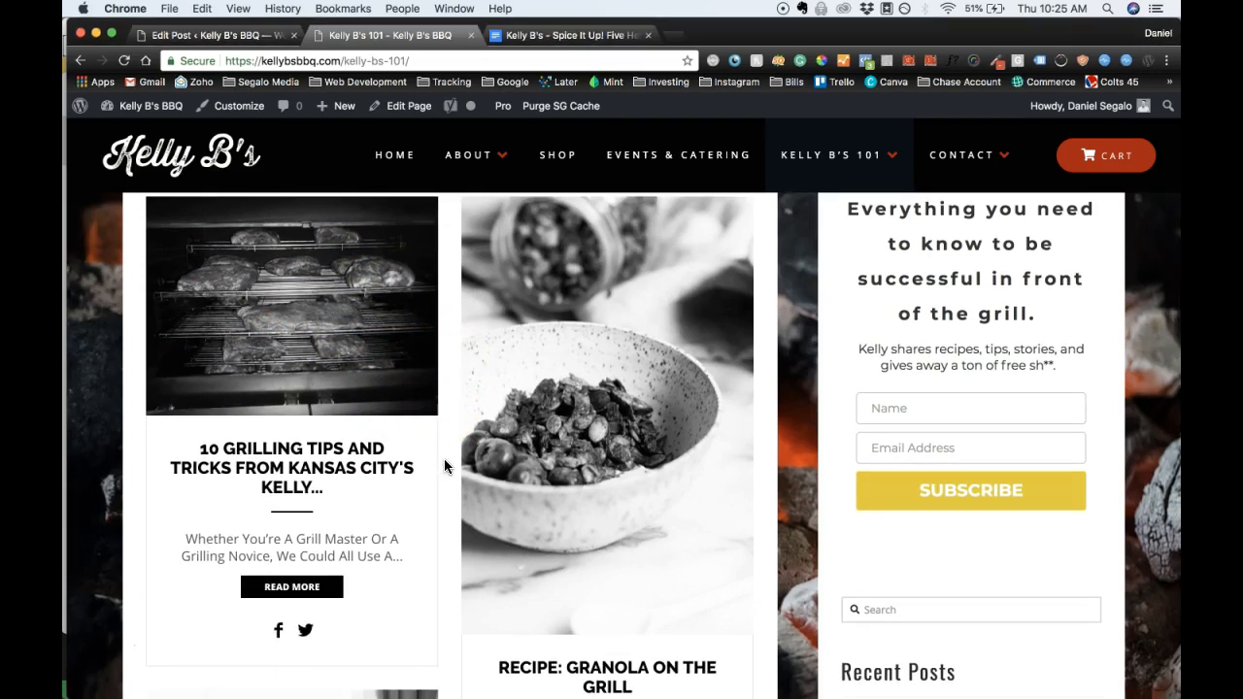
scroll(444, 470, up, 1)
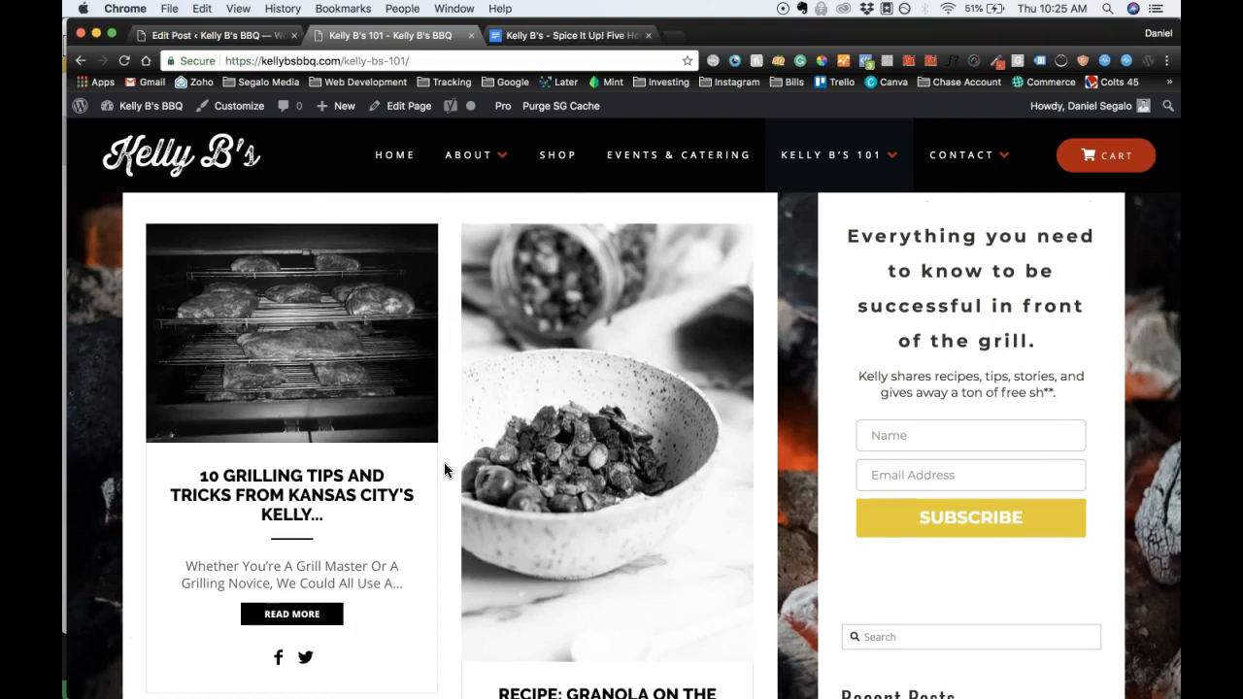
scroll(444, 463, down, 1)
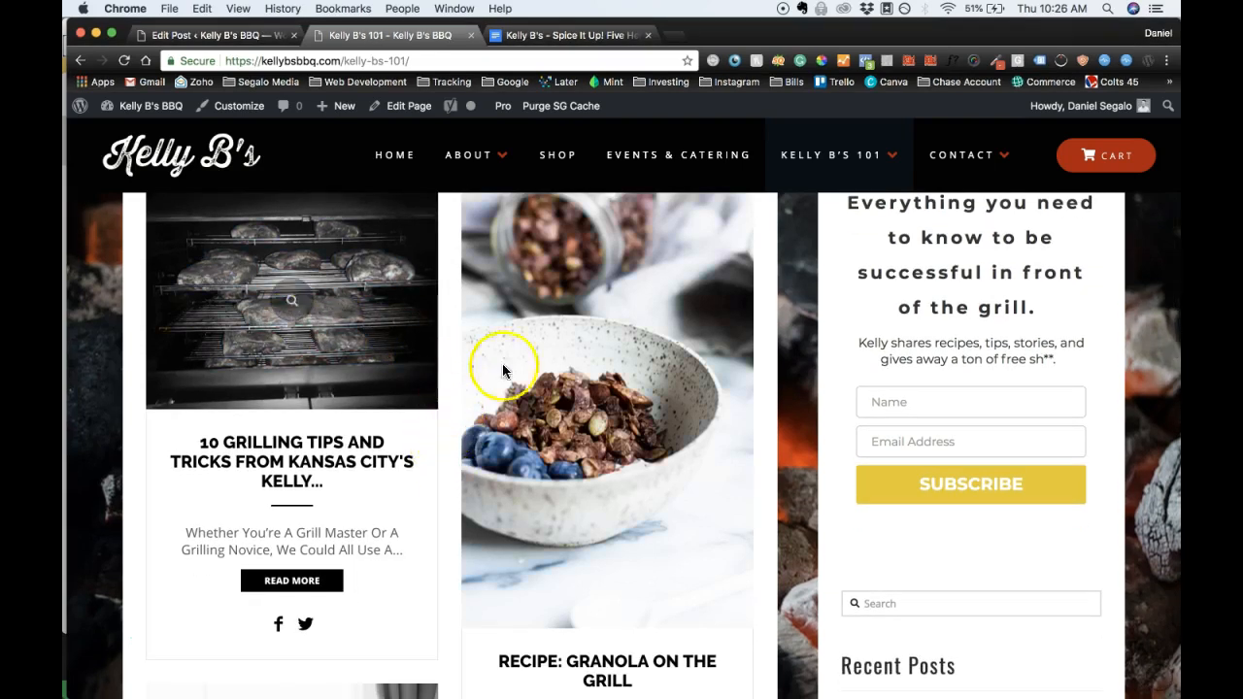
scroll(435, 496, down, 1)
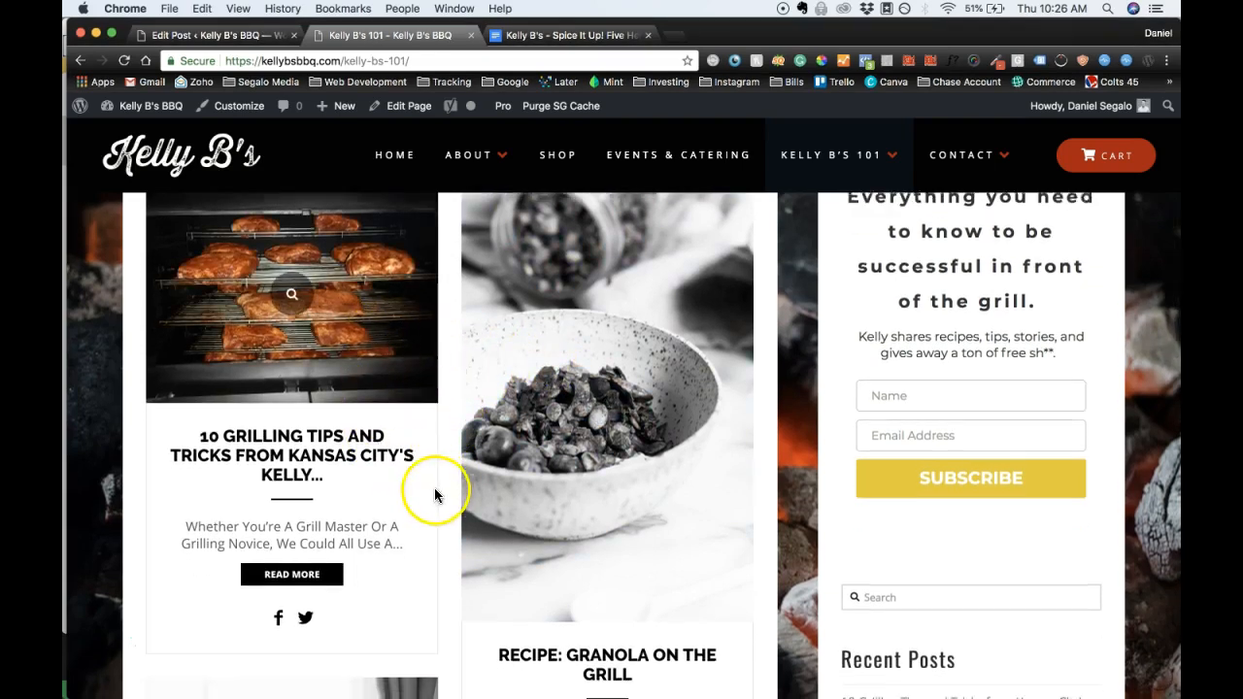
scroll(435, 497, down, 3)
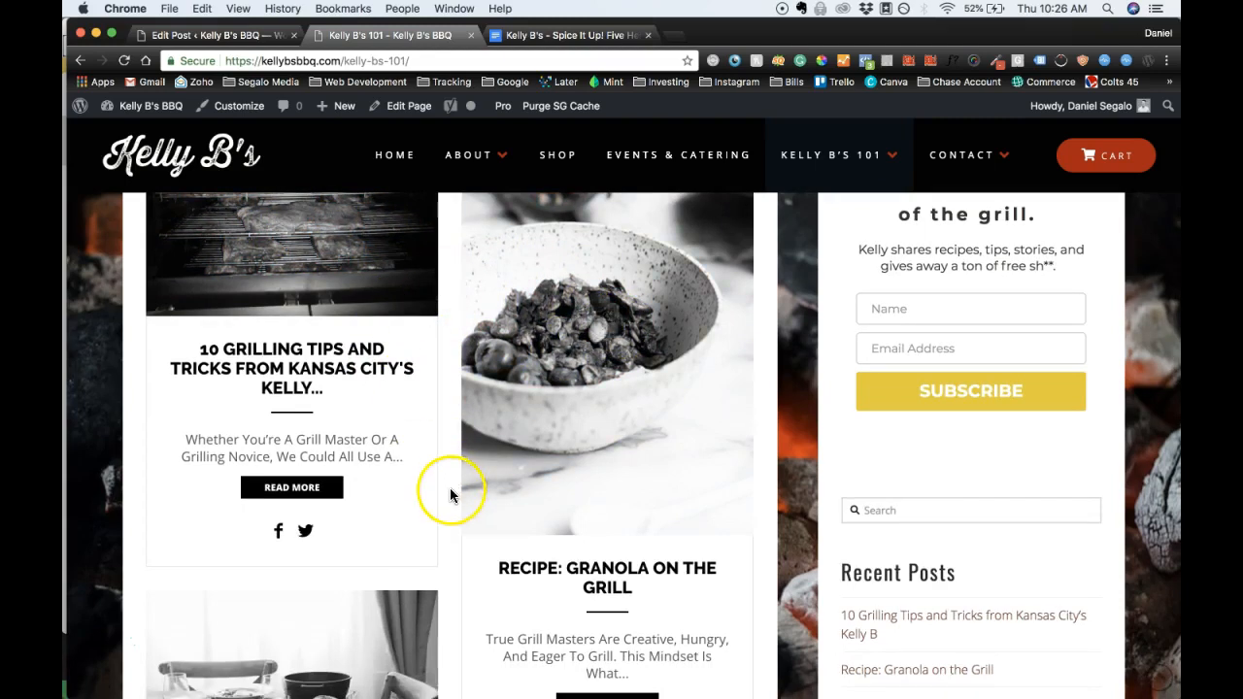
scroll(449, 488, down, 1)
scroll(450, 487, up, 4)
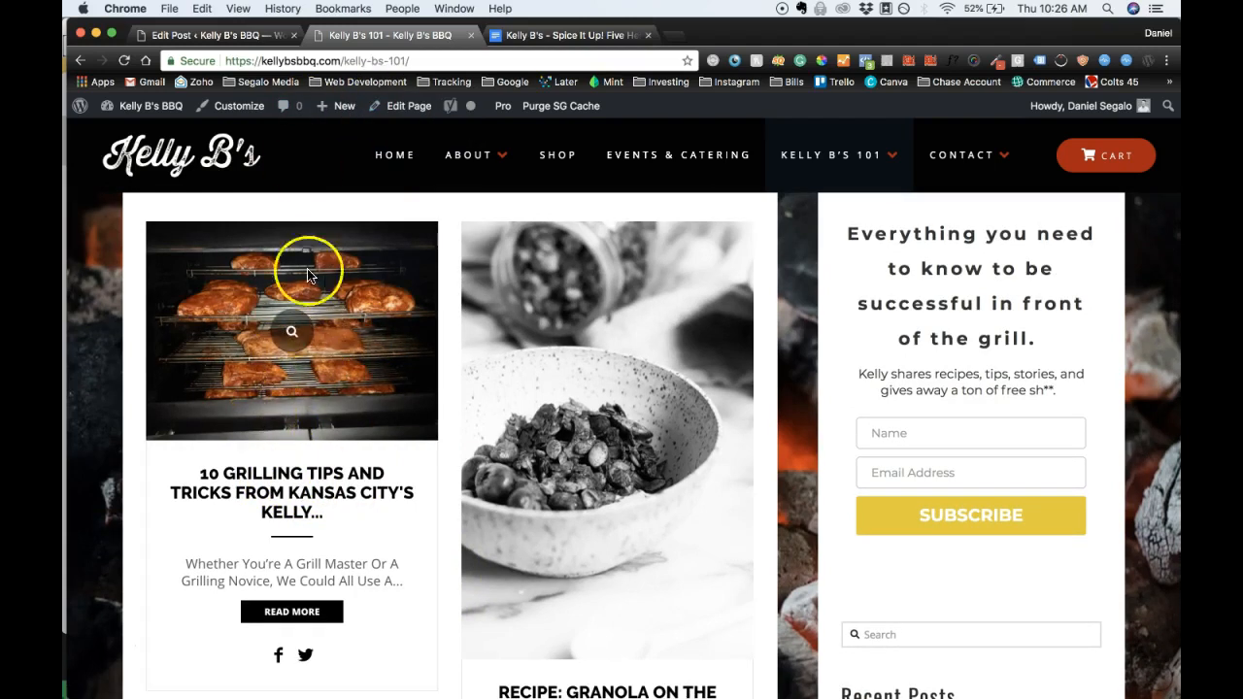
Compare the draft's featured image with the Google Docs article image, and remove it from the draft.
click(209, 35)
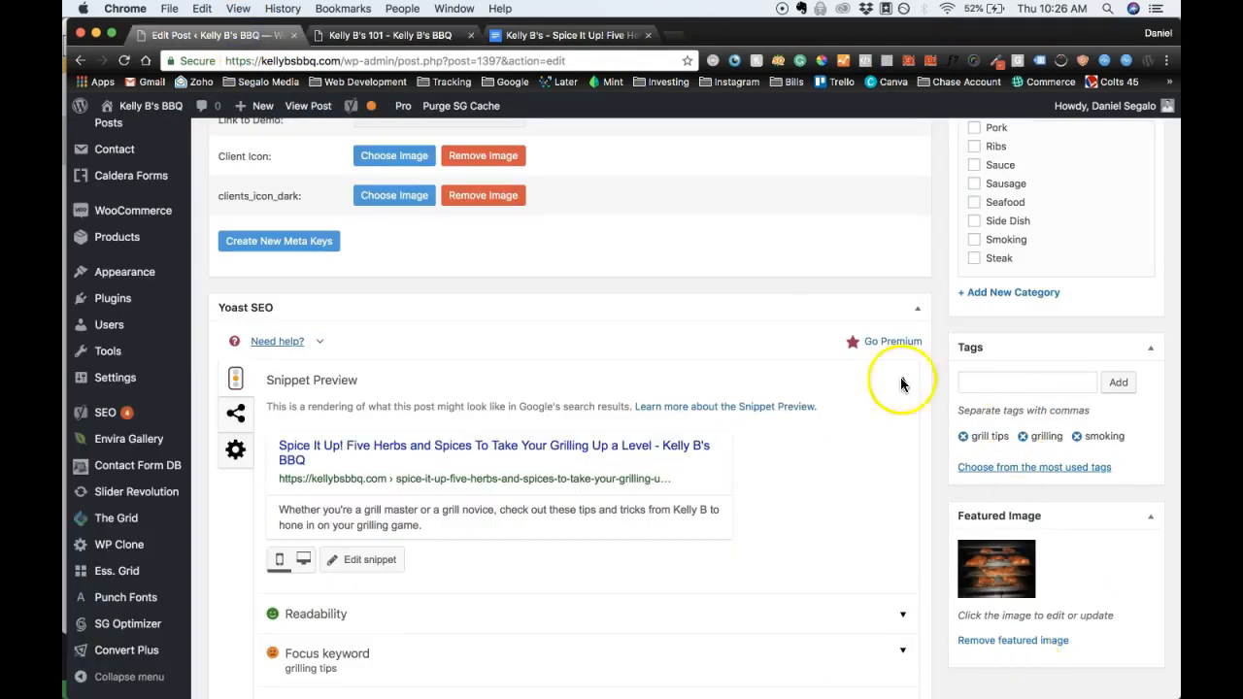
click(602, 35)
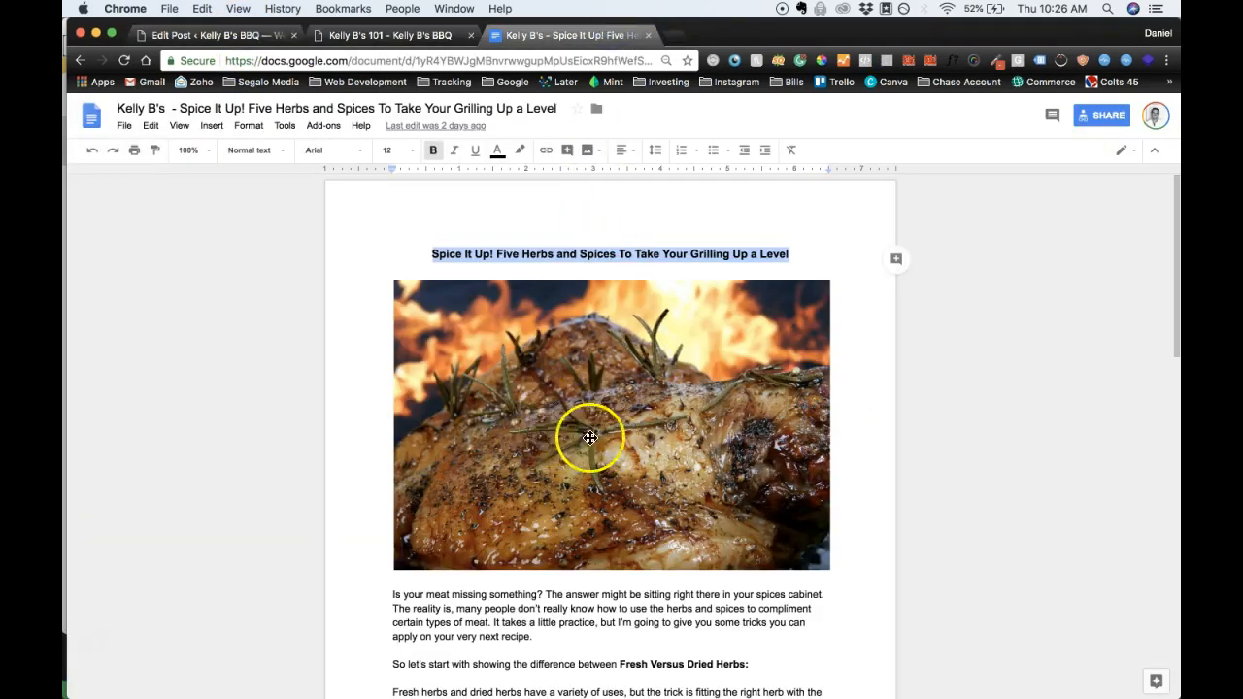
click(216, 35)
click(1012, 641)
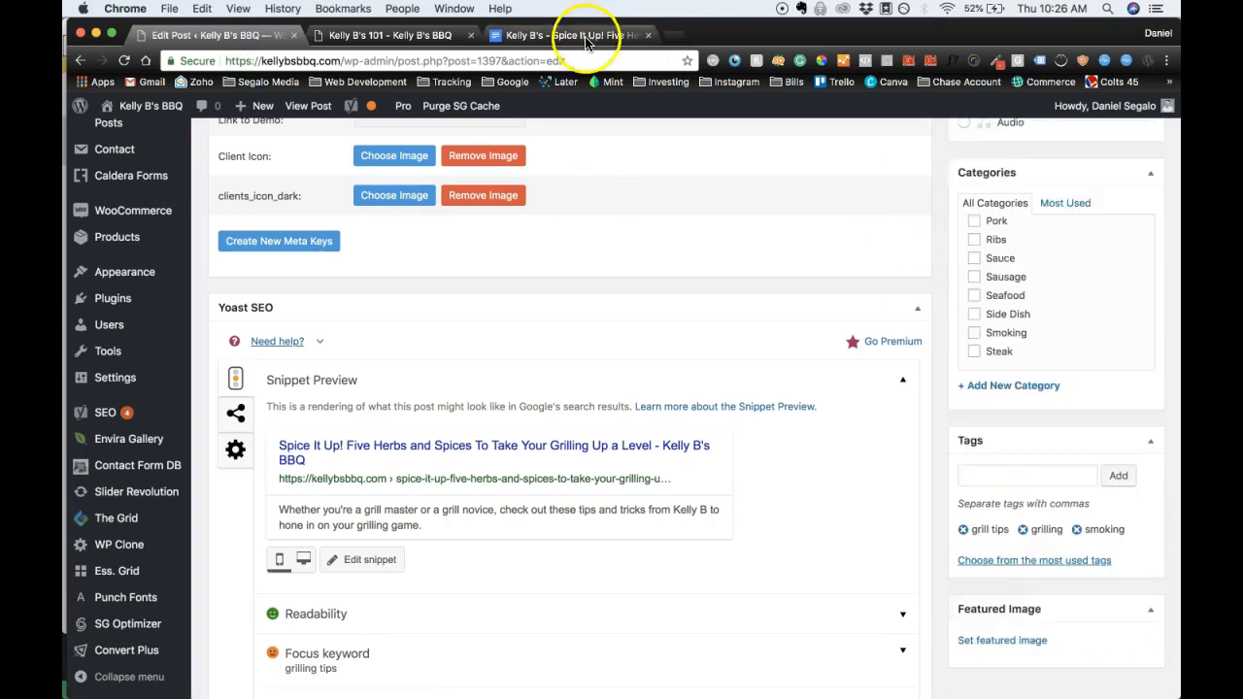
Inspect the rosemary roast image beneath the title in the Google Docs article and return to the draft post.
click(585, 35)
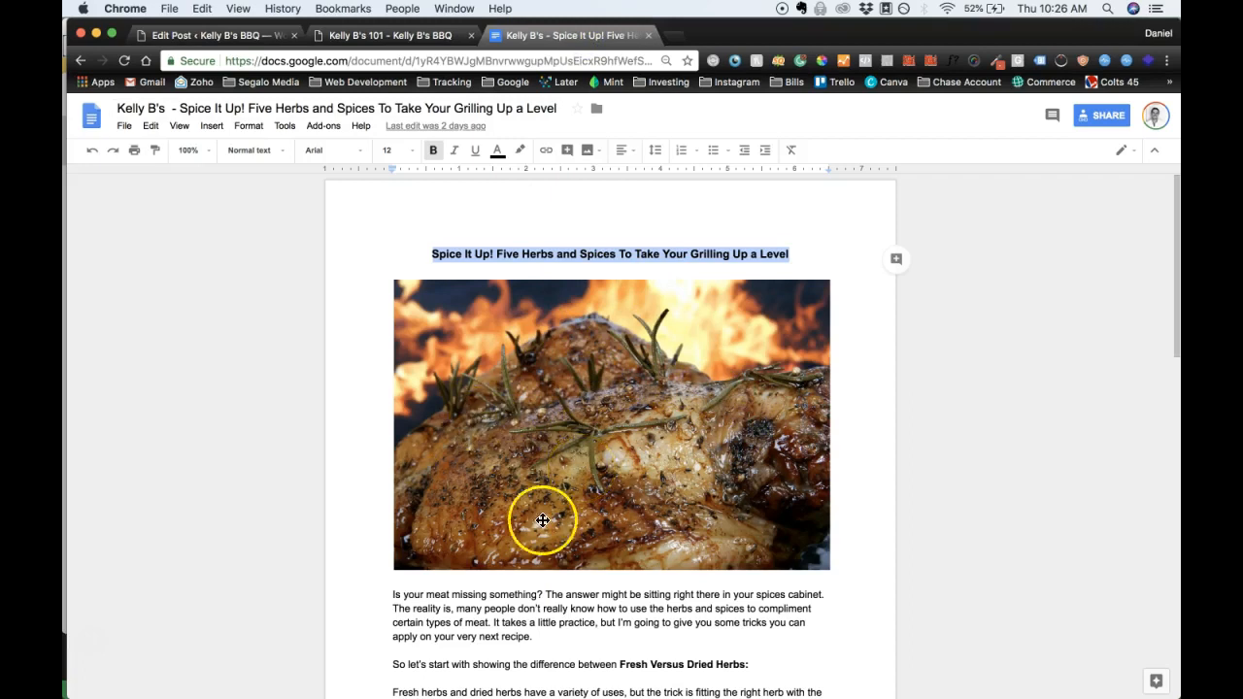
scroll(639, 394, down, 2)
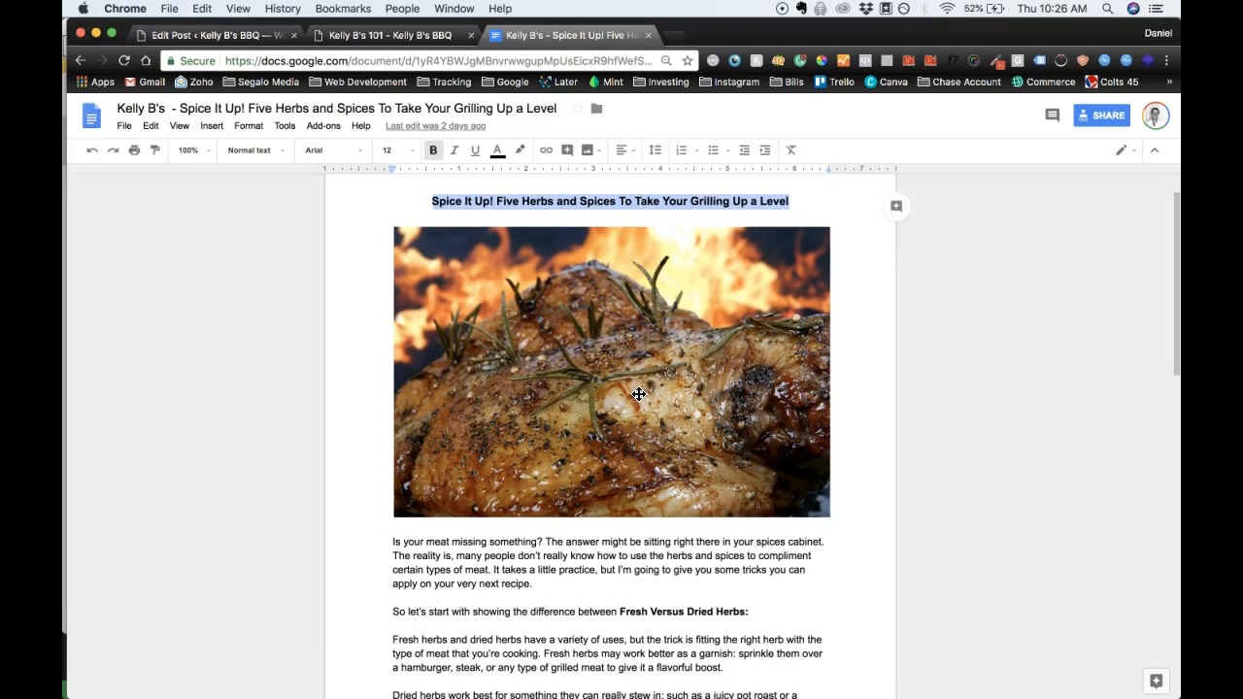
click(669, 352)
right_click(669, 352)
click(1007, 339)
click(238, 33)
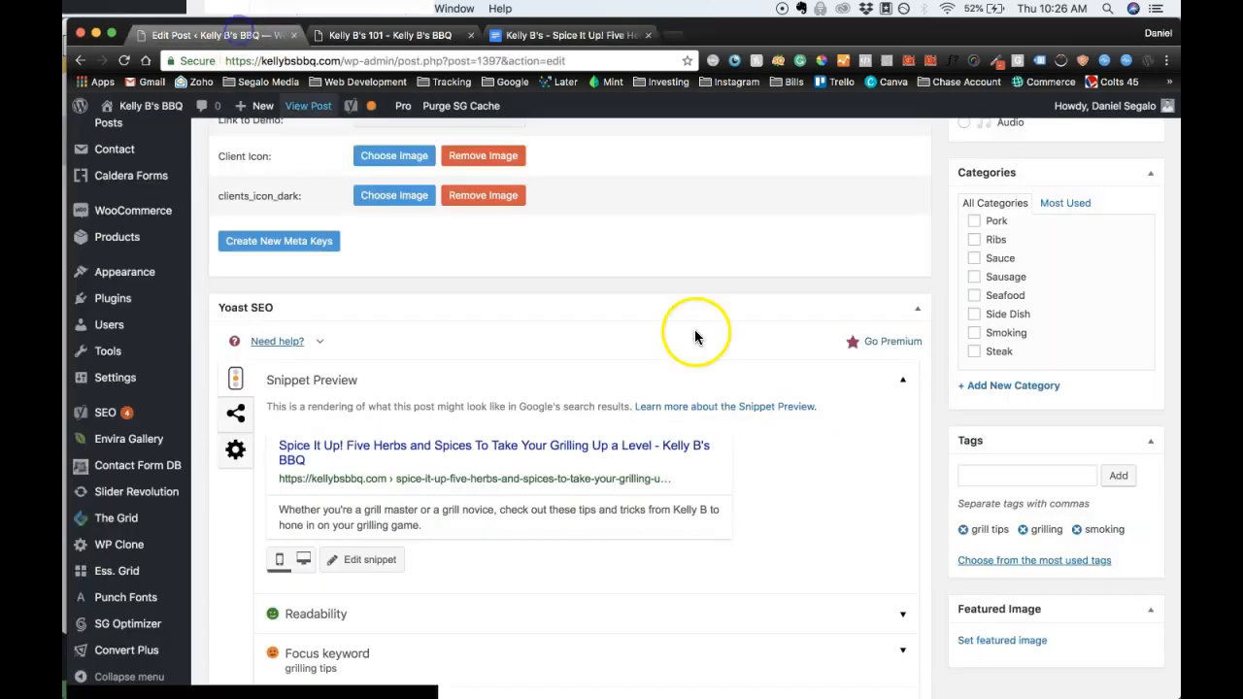
Set the media library's rosemary-topped roast in front of flames as the draft's featured image.
click(992, 641)
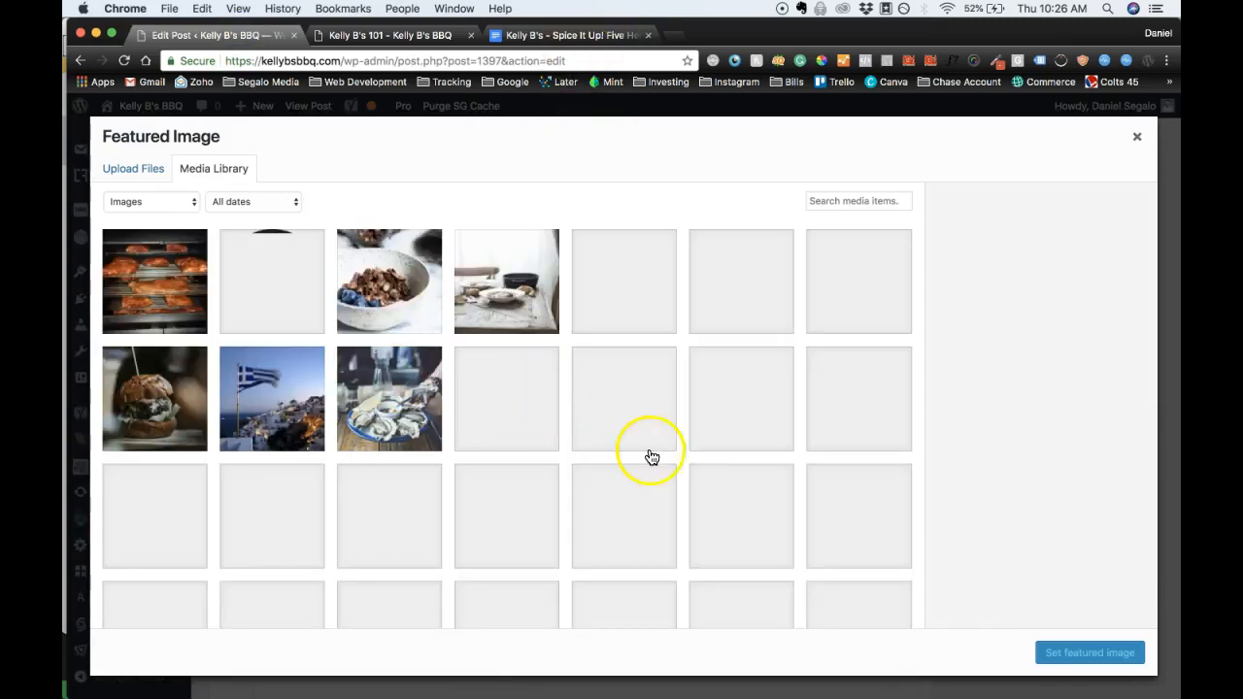
scroll(632, 476, down, 3)
scroll(629, 477, down, 5)
scroll(608, 518, down, 10)
scroll(609, 518, down, 9)
scroll(609, 518, down, 11)
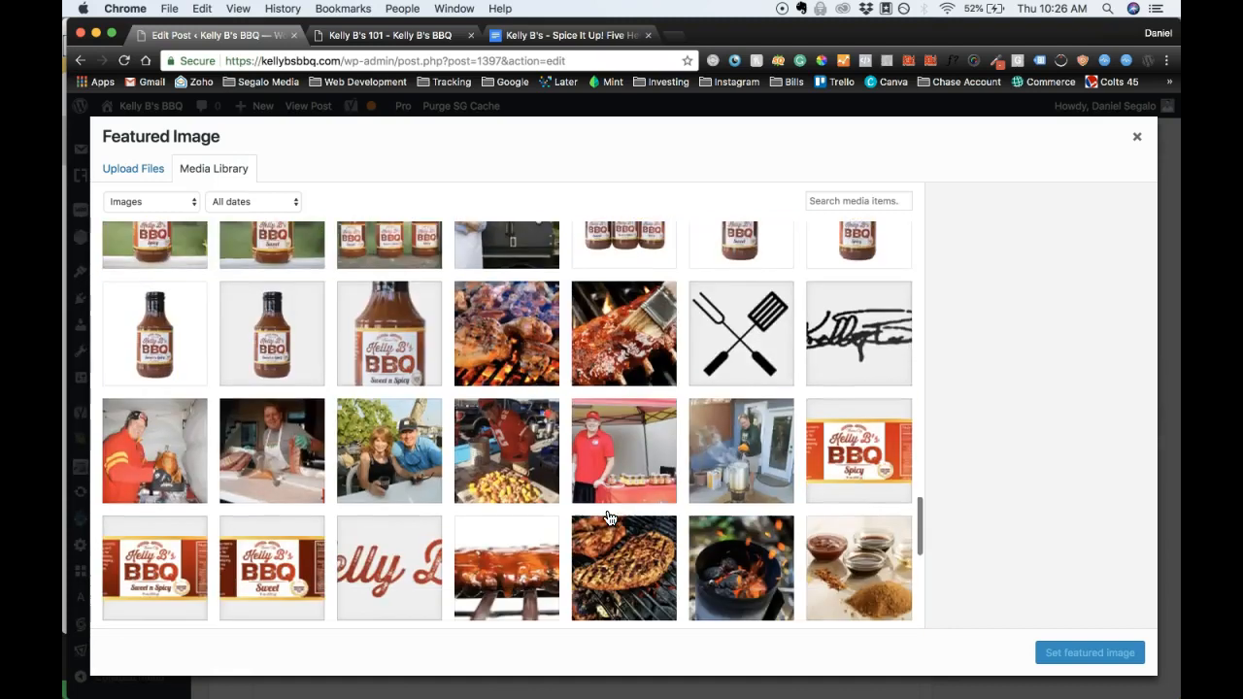
scroll(607, 513, down, 3)
scroll(605, 508, up, 2)
click(505, 305)
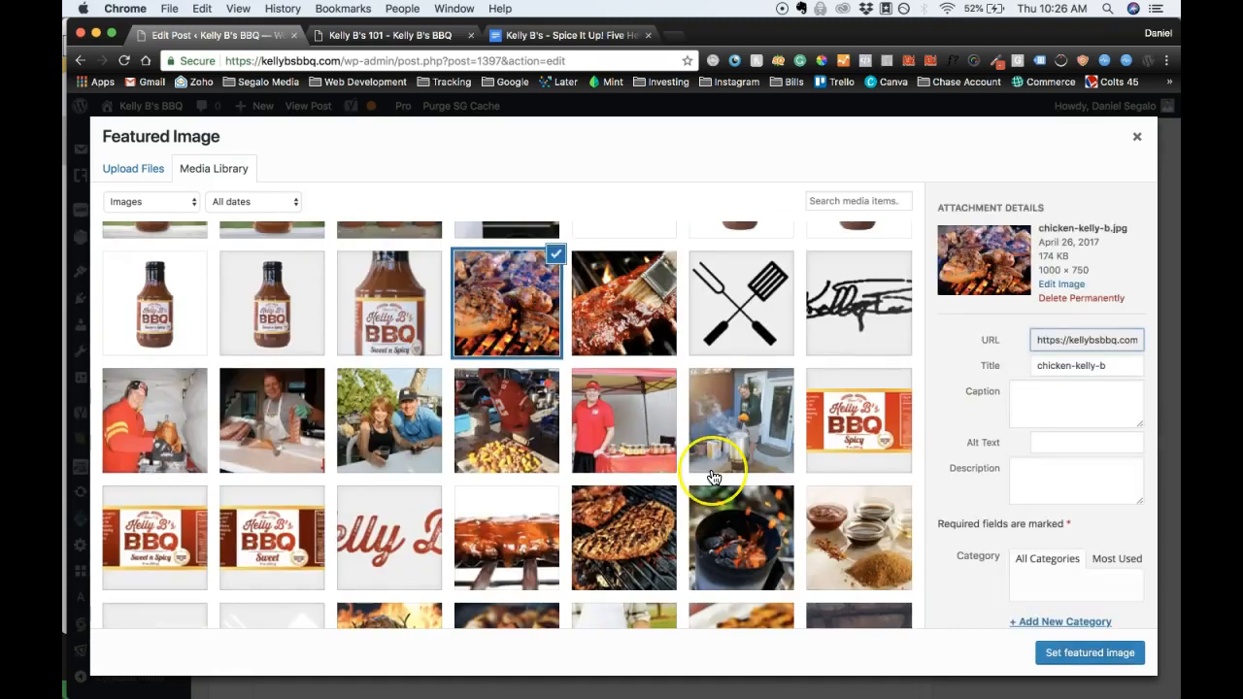
scroll(714, 477, down, 5)
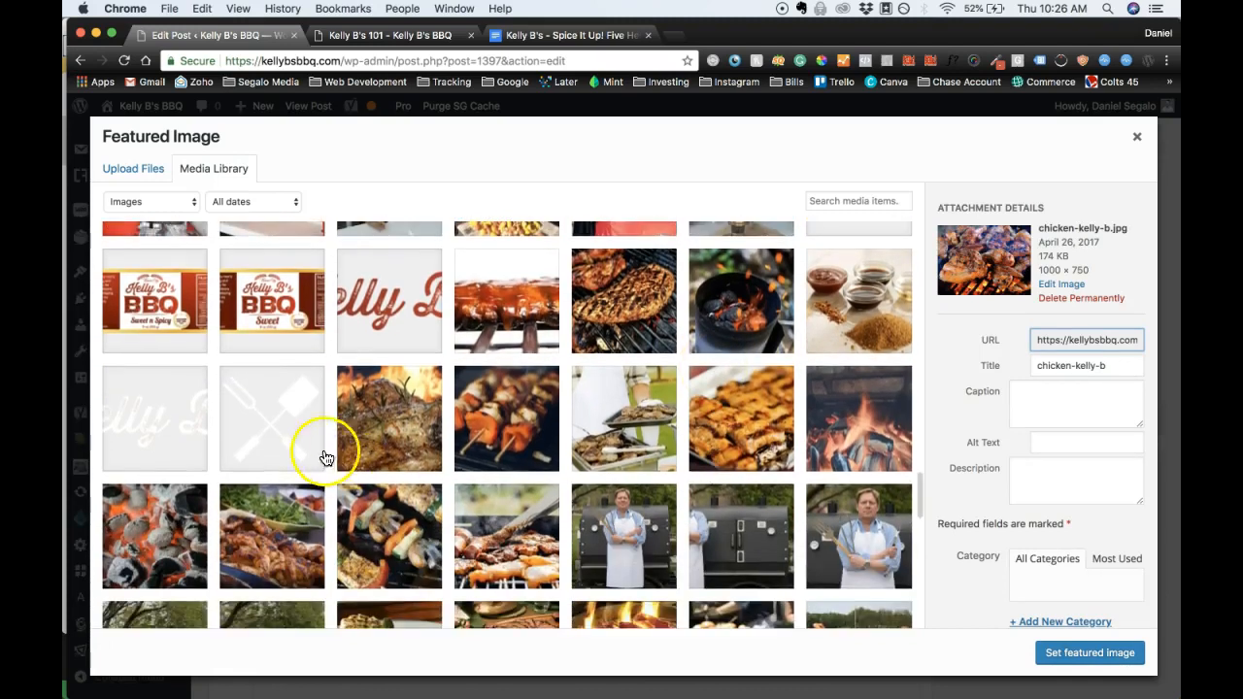
click(369, 442)
click(1068, 658)
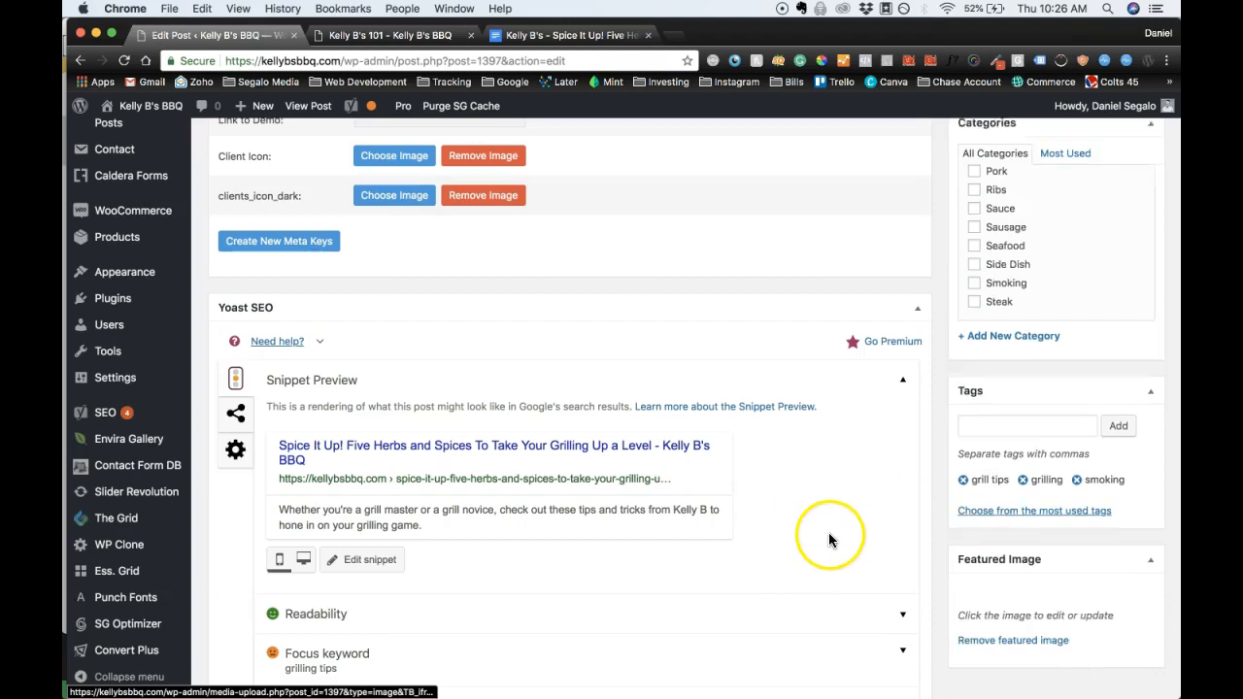
Look over the remaining post settings and save the draft with its new featured image and categories.
scroll(880, 481, down, 5)
scroll(877, 481, down, 4)
scroll(877, 481, up, 20)
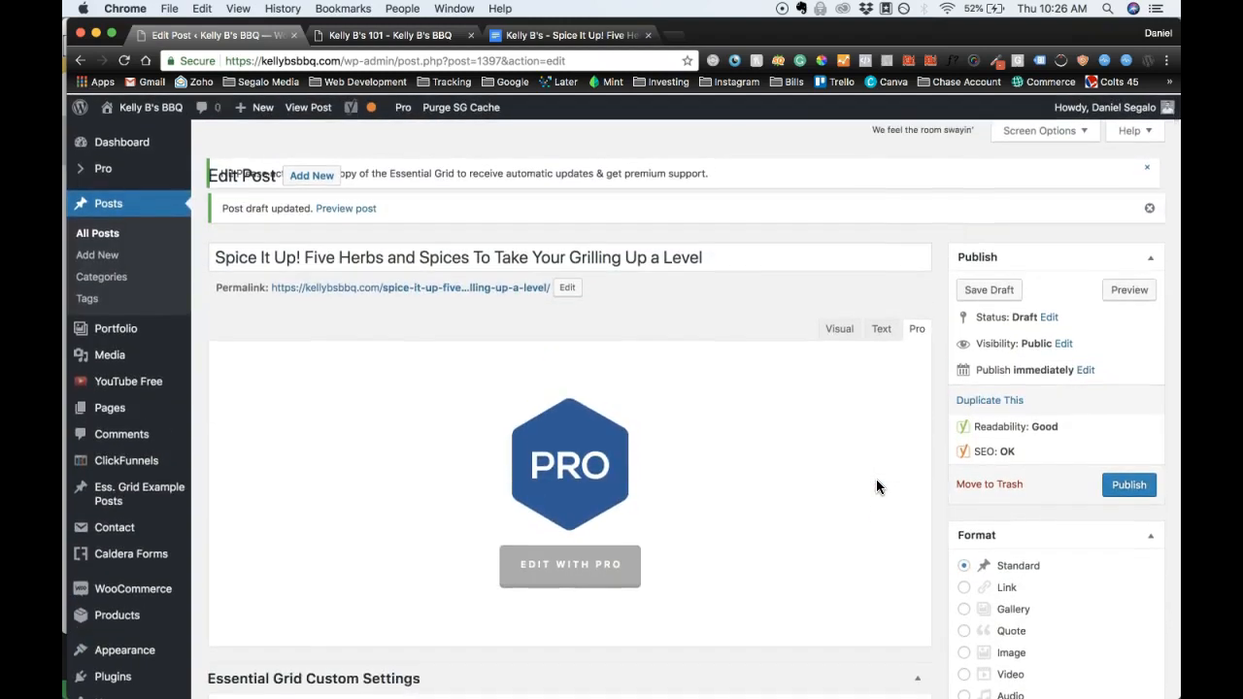
click(989, 284)
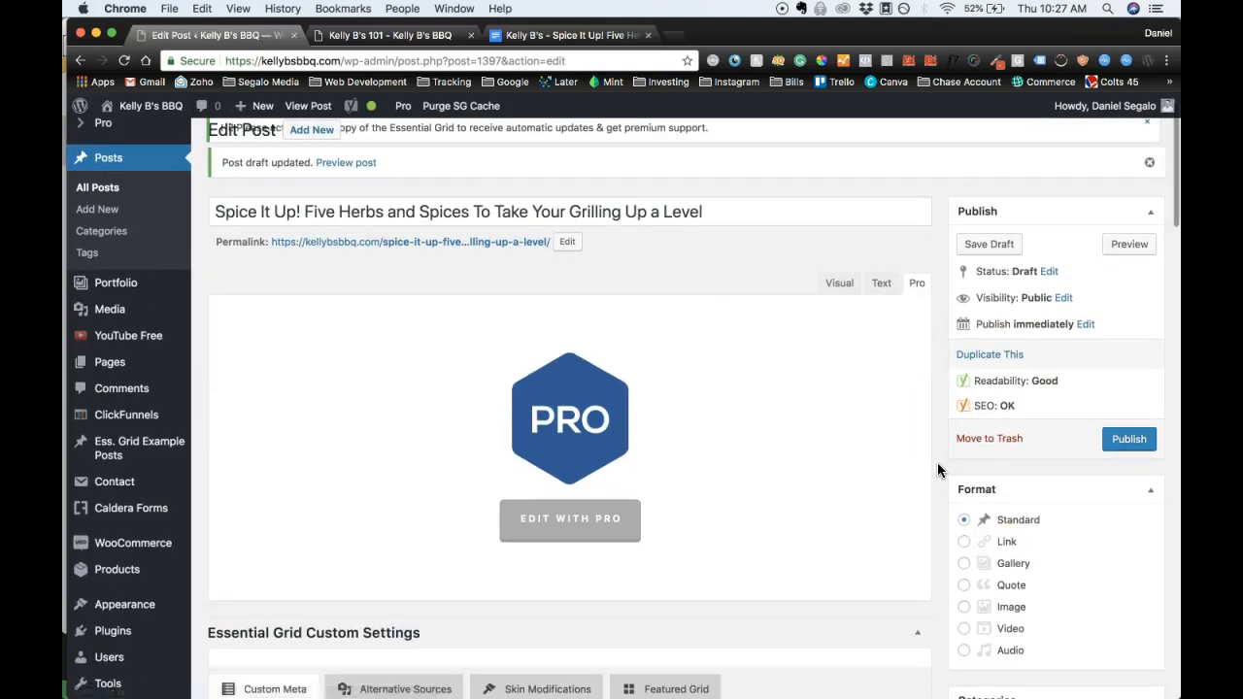
Look over the draft's settings and examine the Yoast SEO snippet preview, readability and focus keyword.
scroll(937, 463, down, 10)
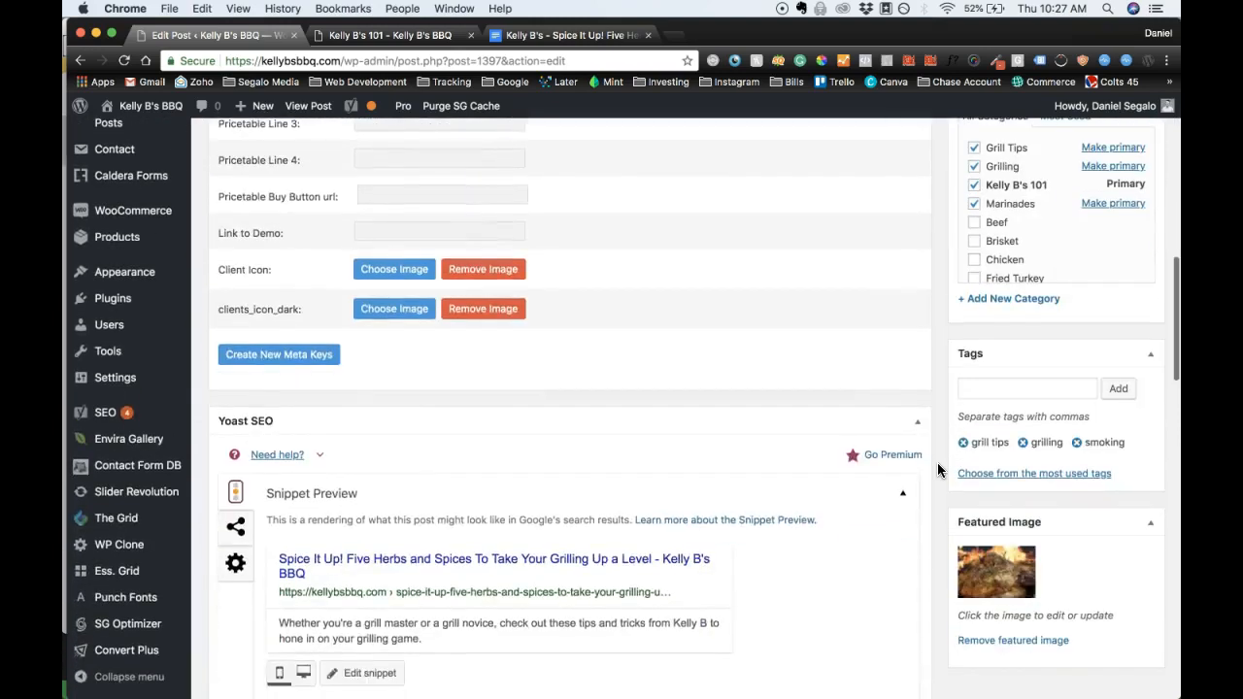
scroll(937, 463, up, 10)
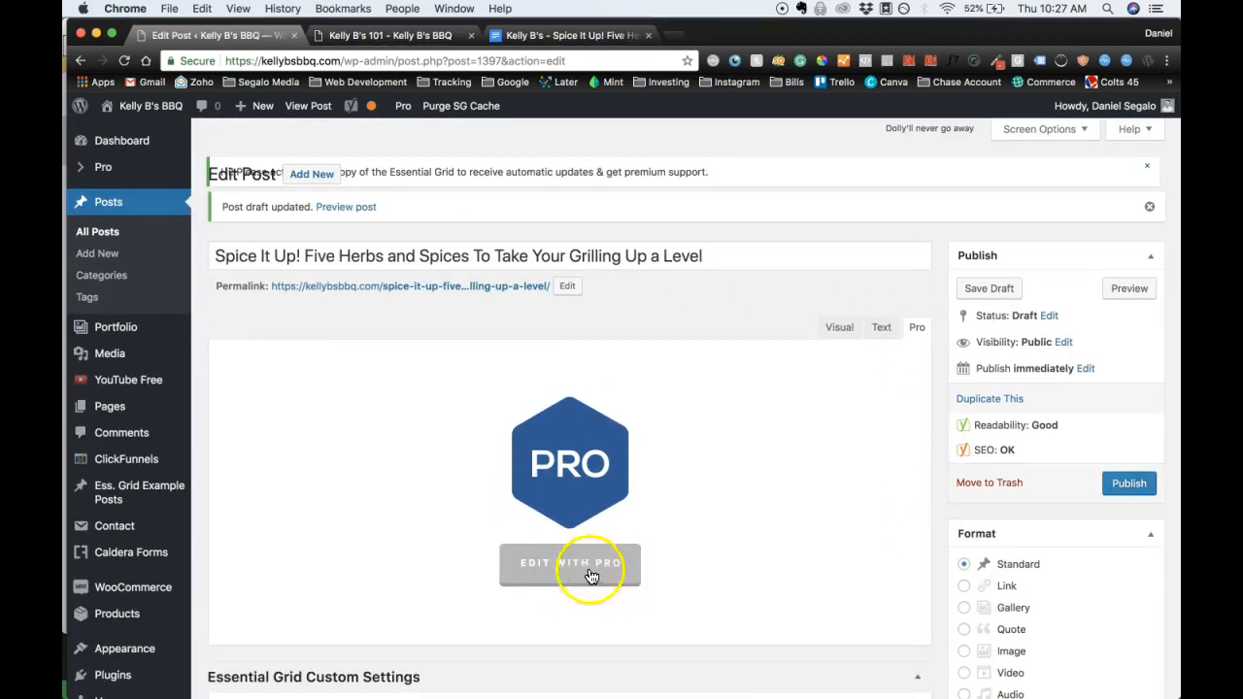
scroll(924, 463, down, 10)
scroll(925, 466, down, 2)
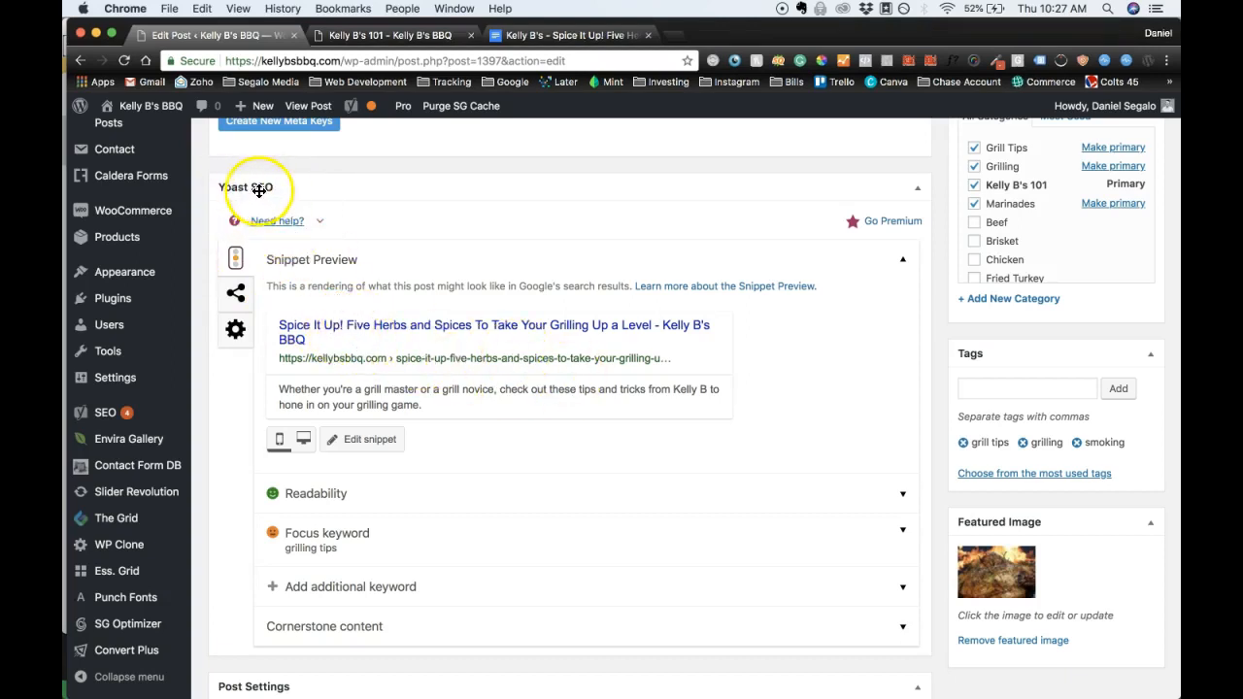
scroll(221, 381, down, 1)
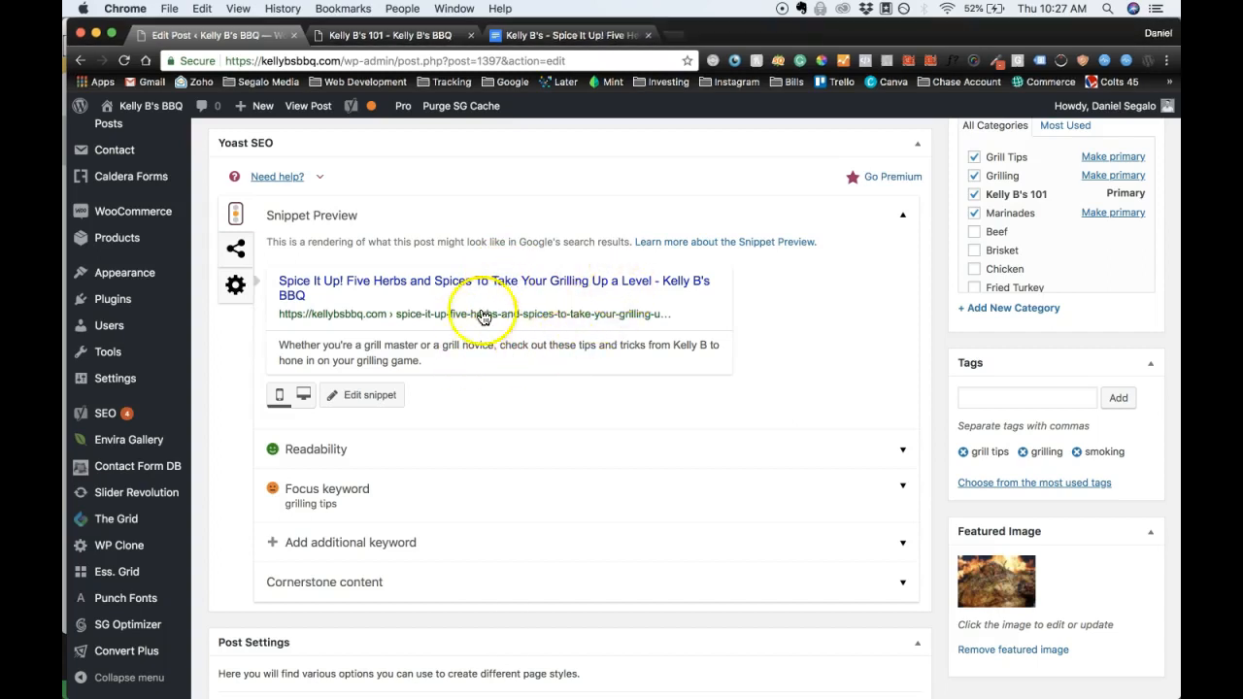
scroll(588, 288, up, 6)
scroll(592, 291, down, 5)
scroll(594, 292, down, 2)
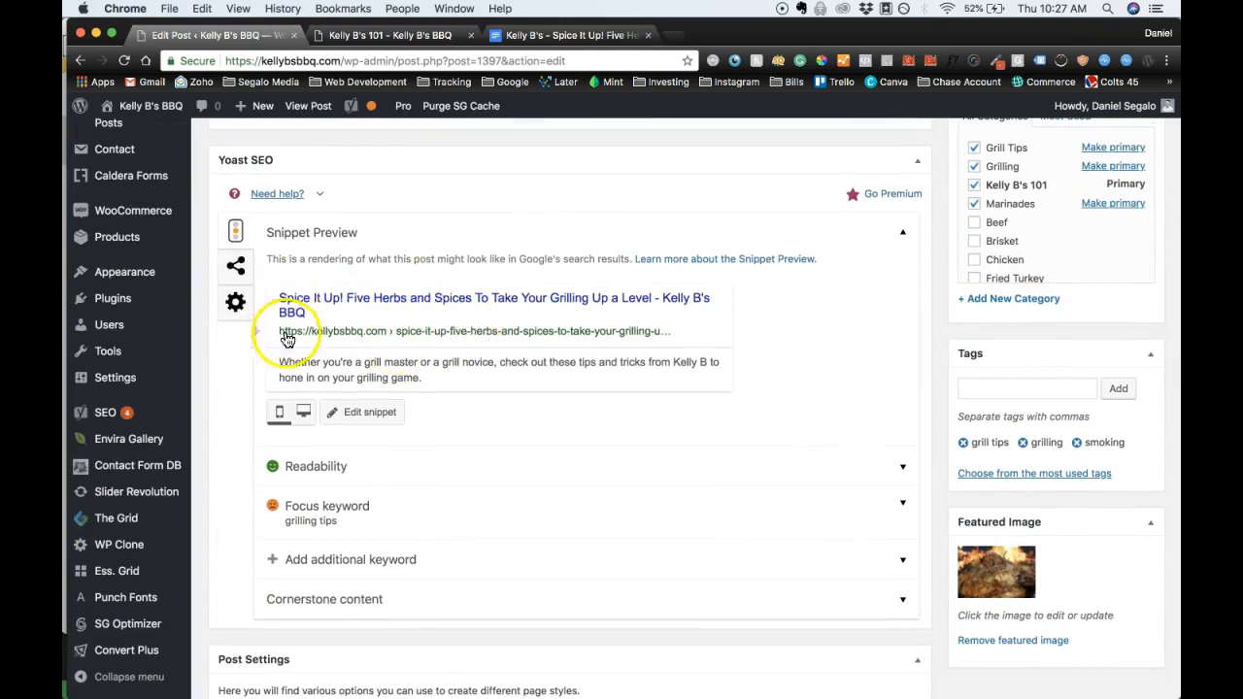
Open Yoast SEO's social sharing settings and look over the Facebook title, description and image fields.
click(238, 268)
scroll(444, 391, down, 2)
scroll(445, 390, up, 2)
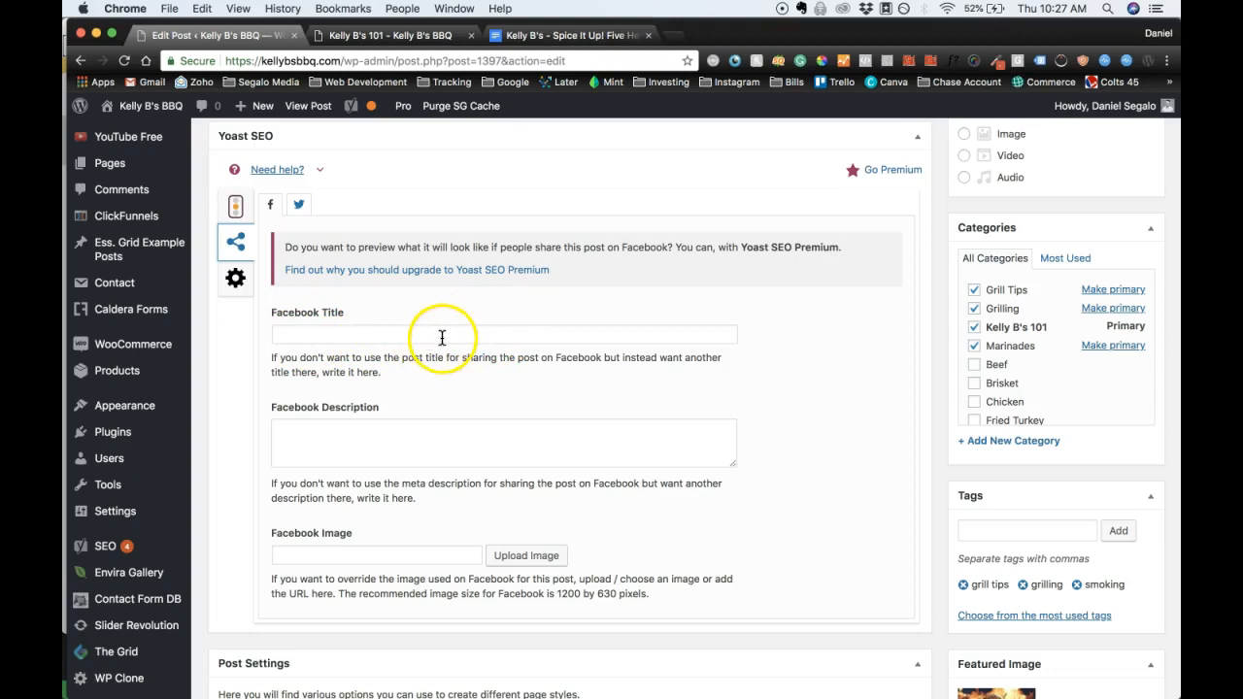
scroll(442, 330, up, 5)
scroll(705, 394, down, 6)
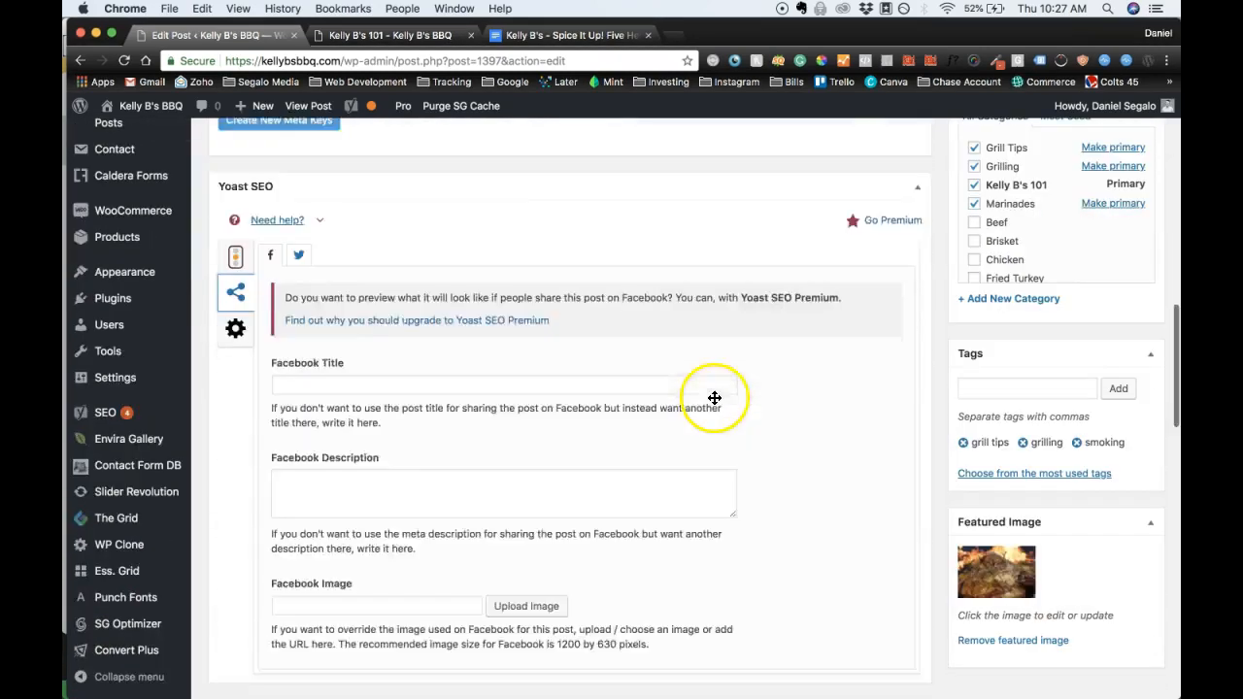
scroll(680, 292, up, 8)
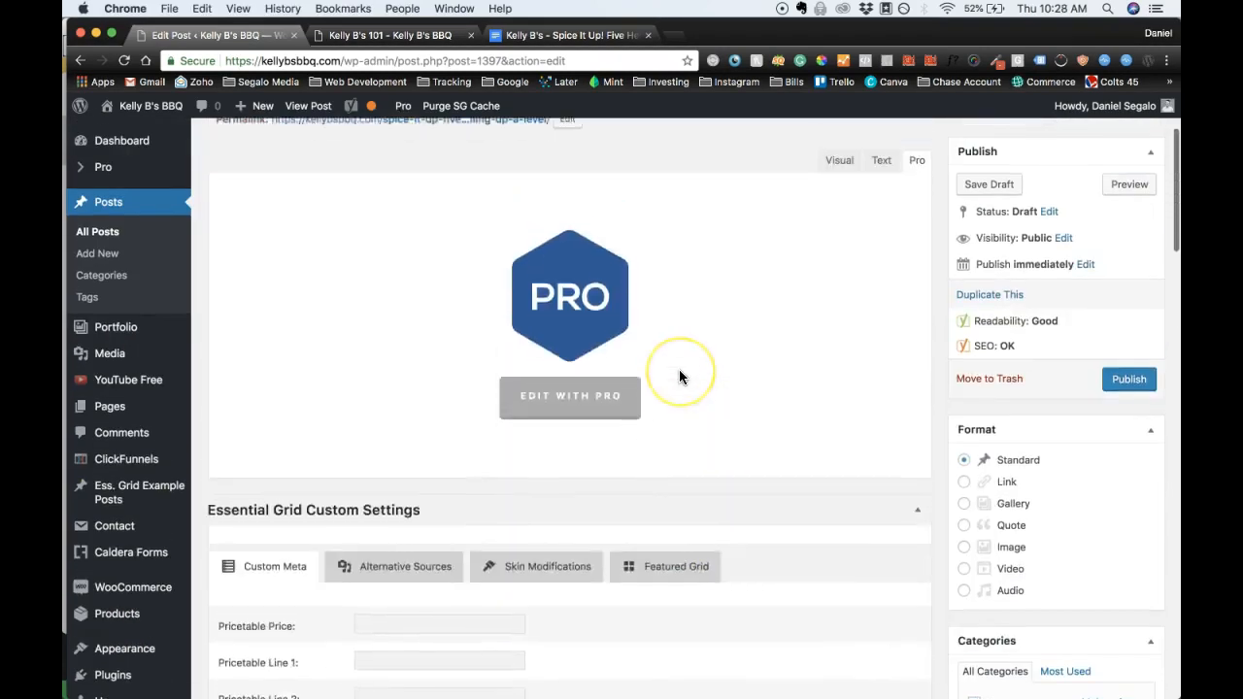
scroll(679, 377, down, 3)
scroll(679, 377, down, 5)
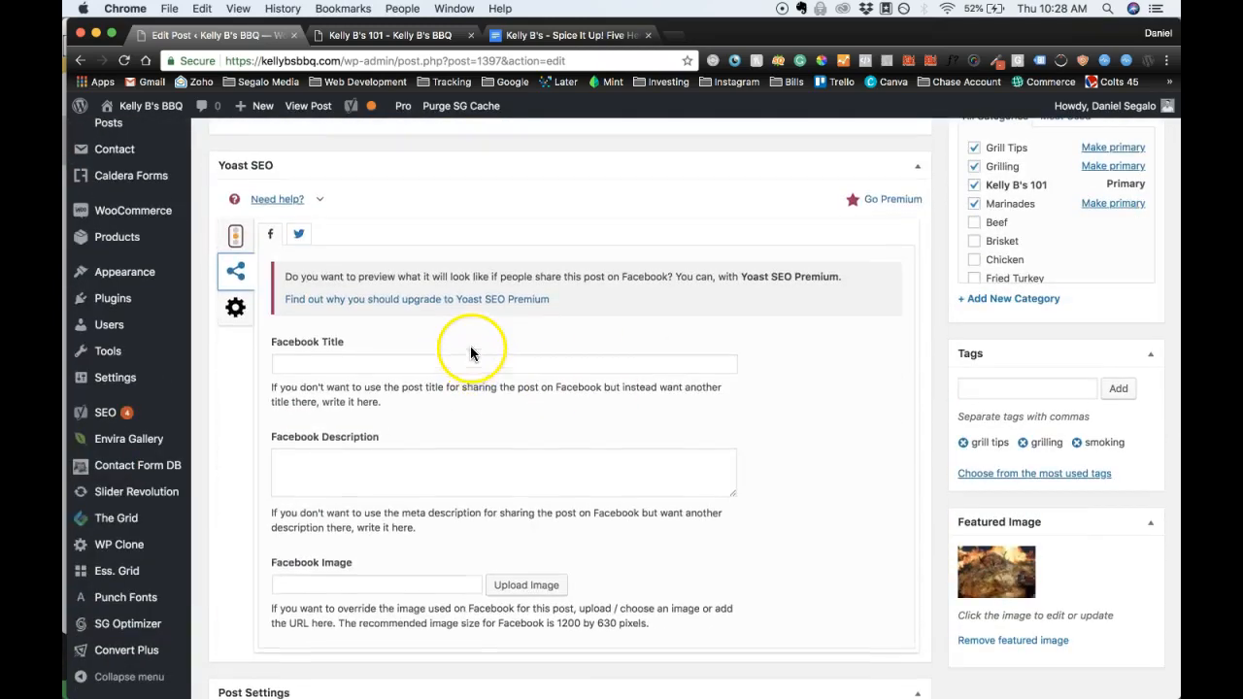
Copy the post title "Spice It Up! Five Herbs and Spices To Take Your Grilling Up a Level" into the Facebook title.
scroll(470, 353, up, 10)
click(466, 257)
key(super+a)
key(super+c)
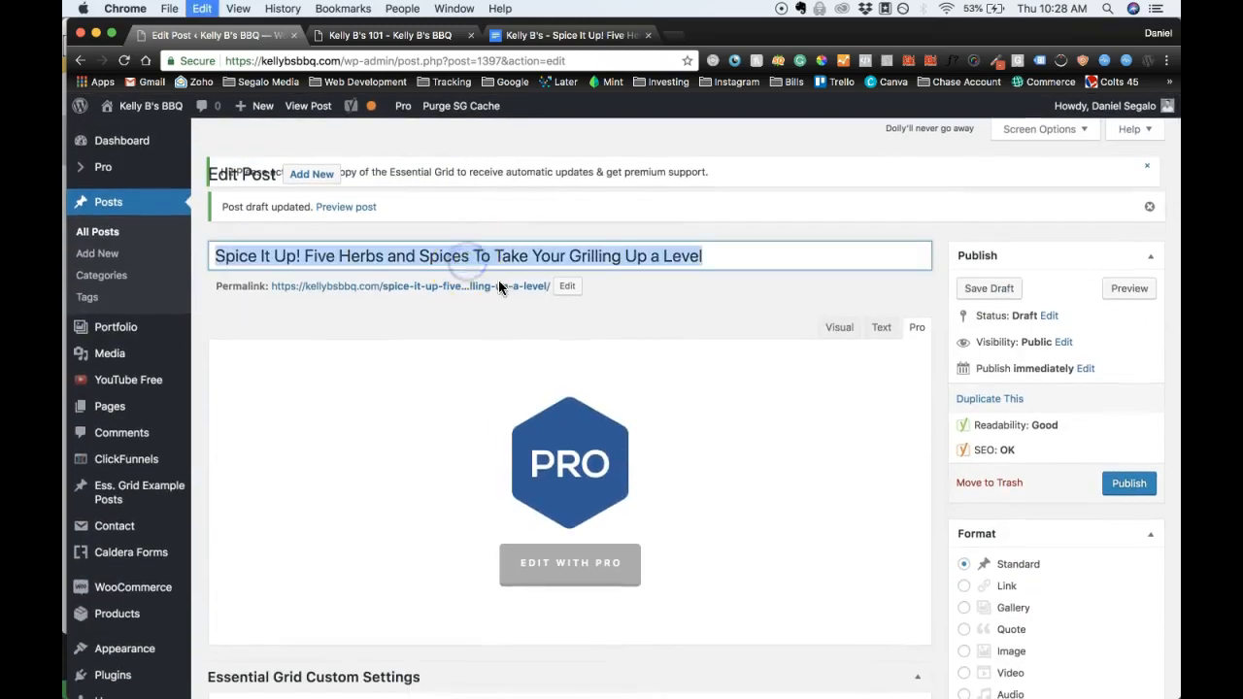
scroll(505, 286, down, 10)
scroll(518, 294, down, 5)
click(518, 288)
key(super+v)
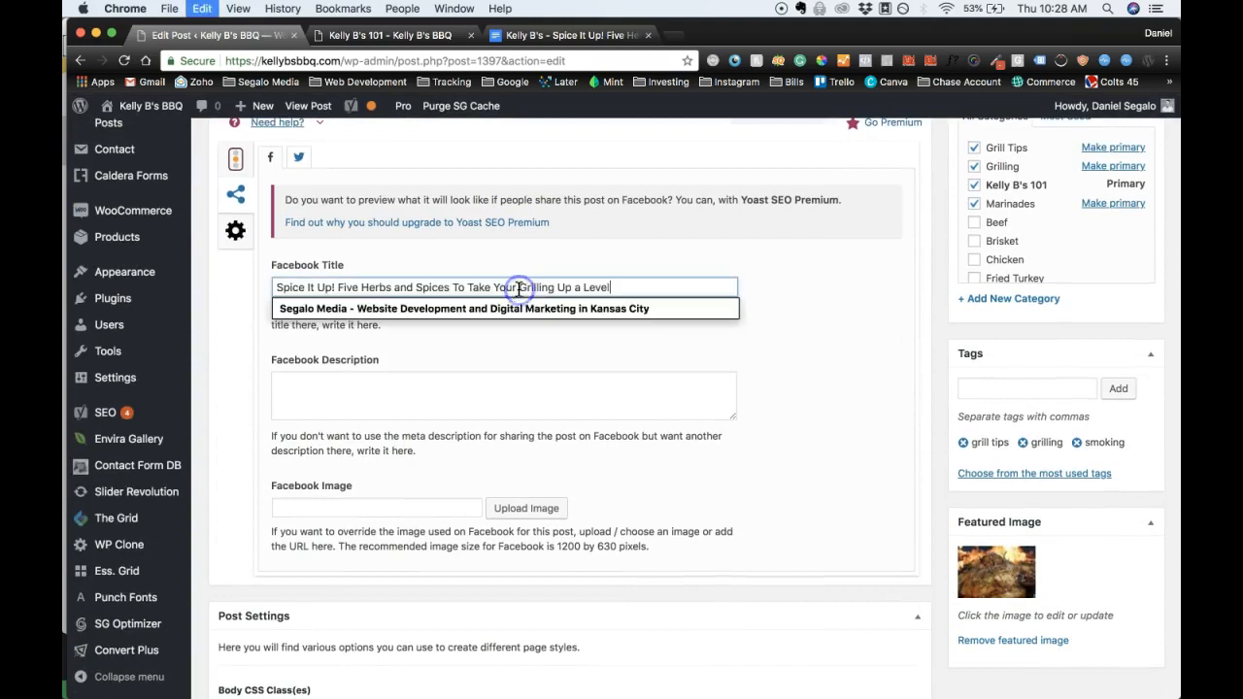
Fill the Facebook description with the Google Docs article's opening paragraph, starting "Is your meat missing something?".
scroll(460, 317, down, 2)
click(441, 325)
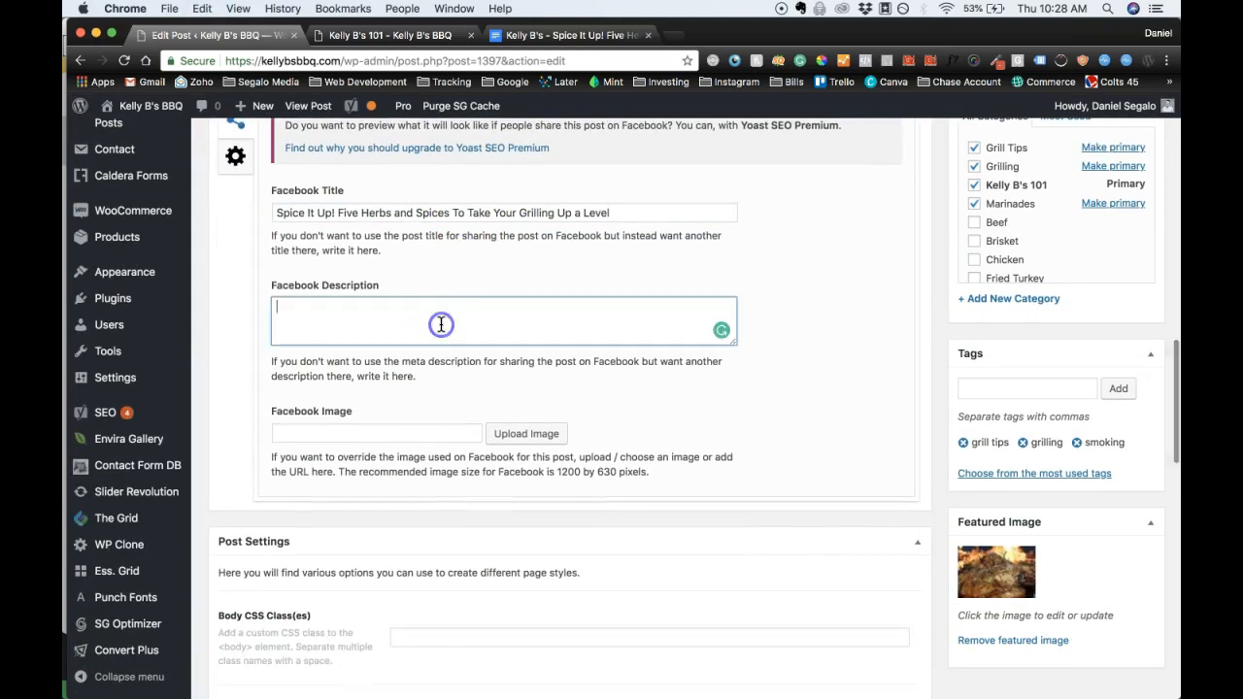
scroll(486, 360, up, 5)
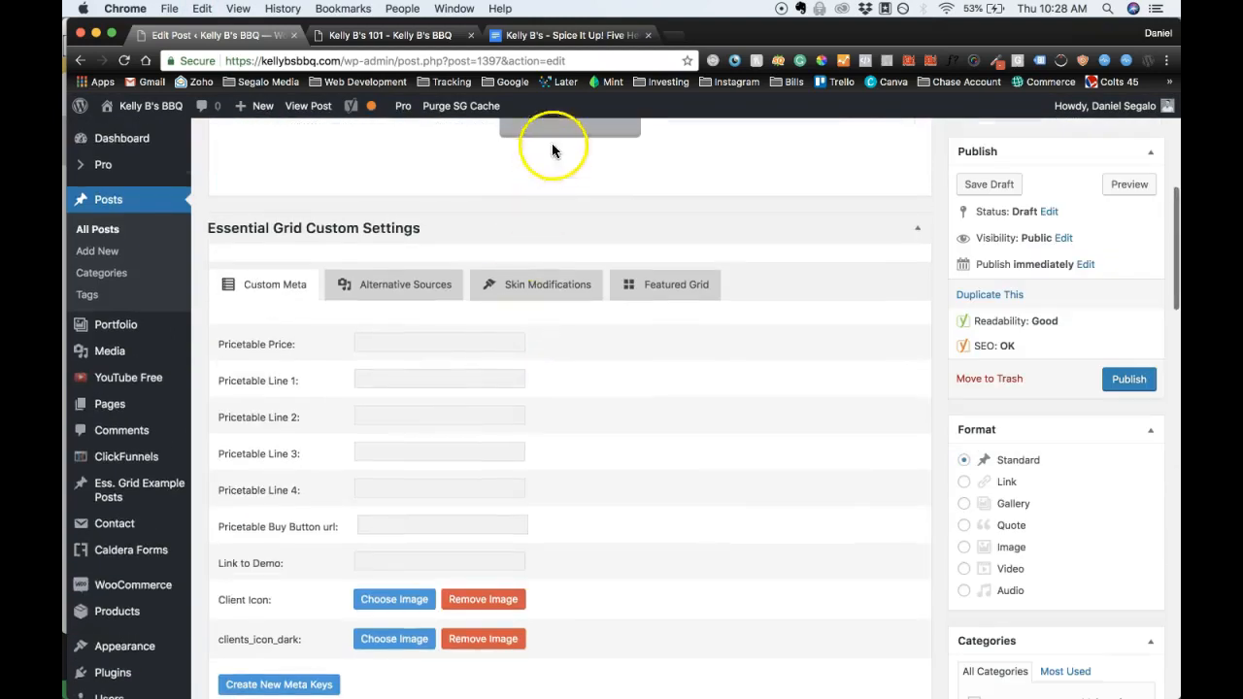
click(588, 35)
scroll(605, 291, down, 1)
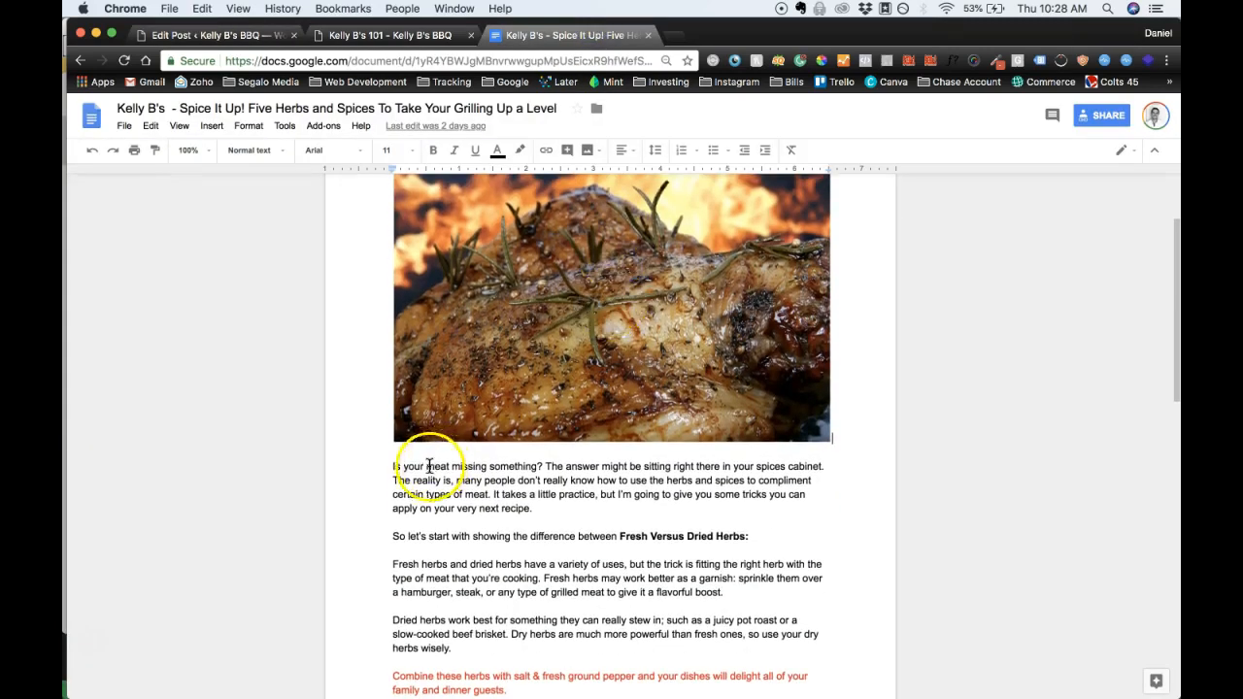
drag(391, 467, 515, 505)
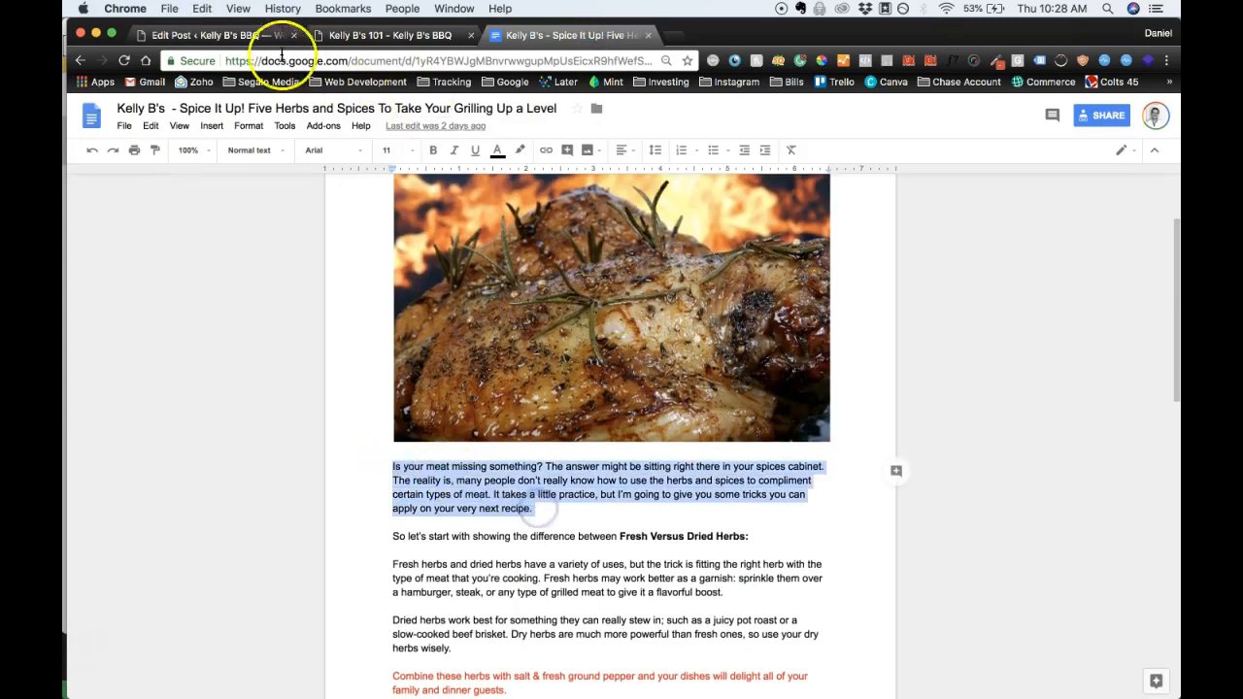
click(214, 35)
scroll(476, 467, down, 10)
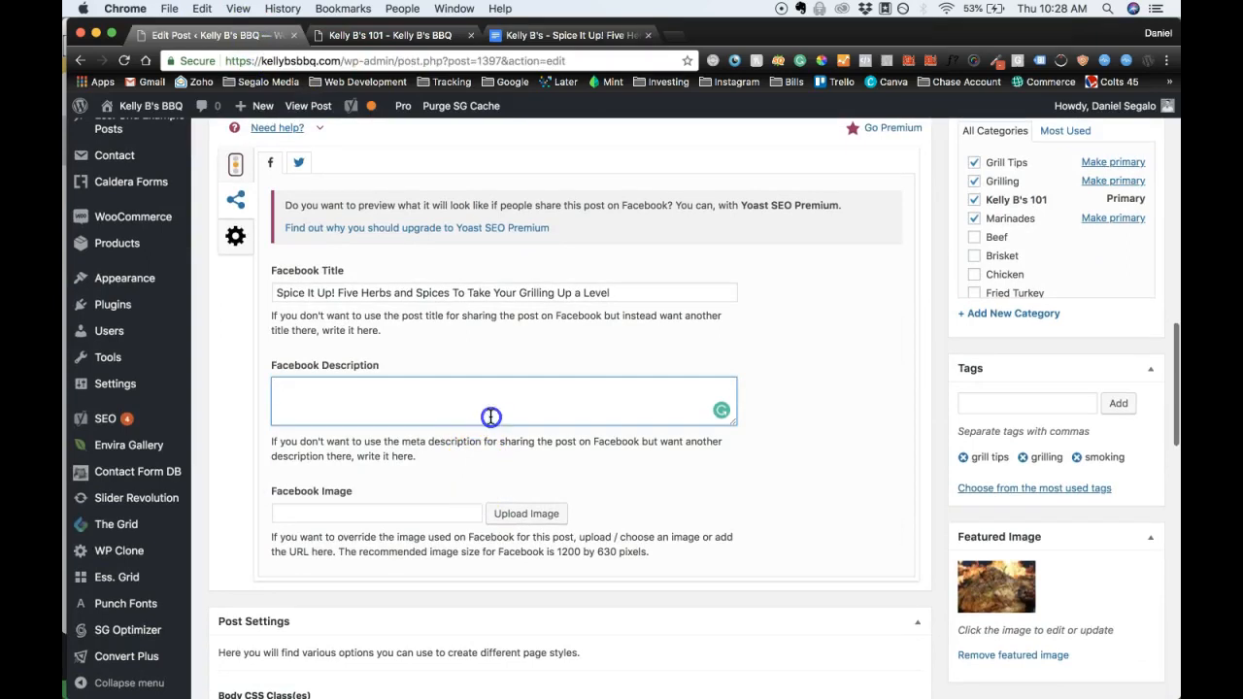
key(super+v)
Set the media library's rosemary-topped roast in front of flames as the Facebook image.
click(526, 513)
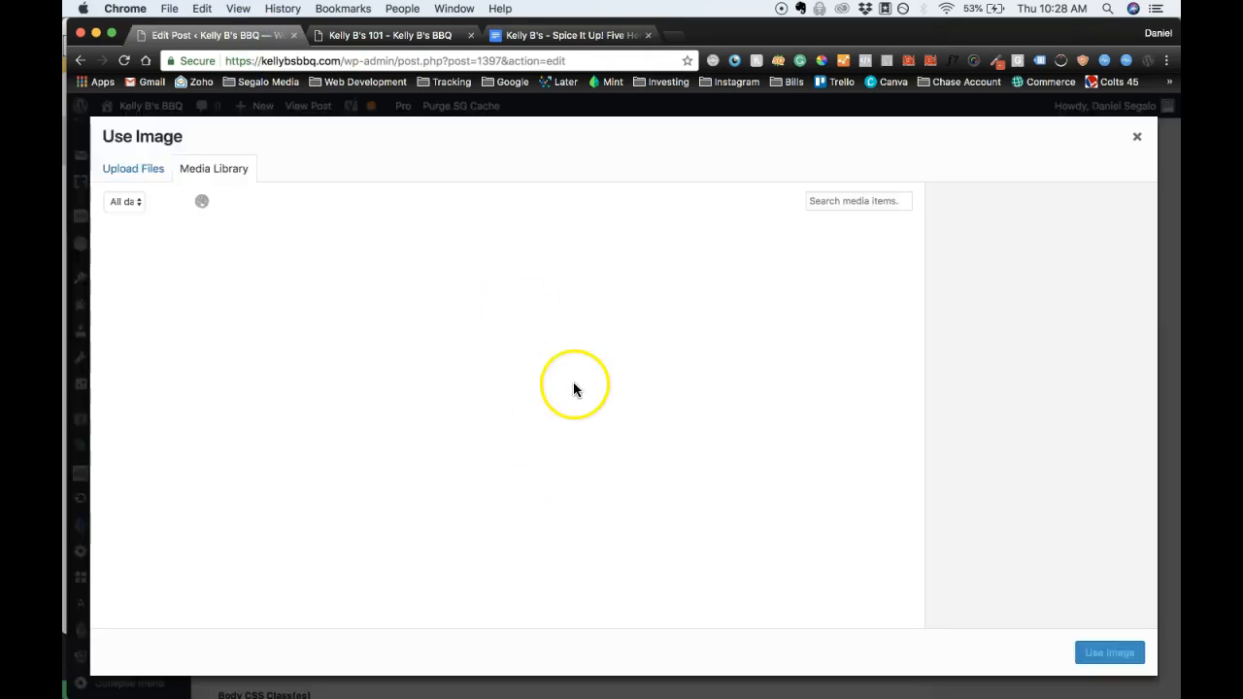
scroll(511, 487, down, 10)
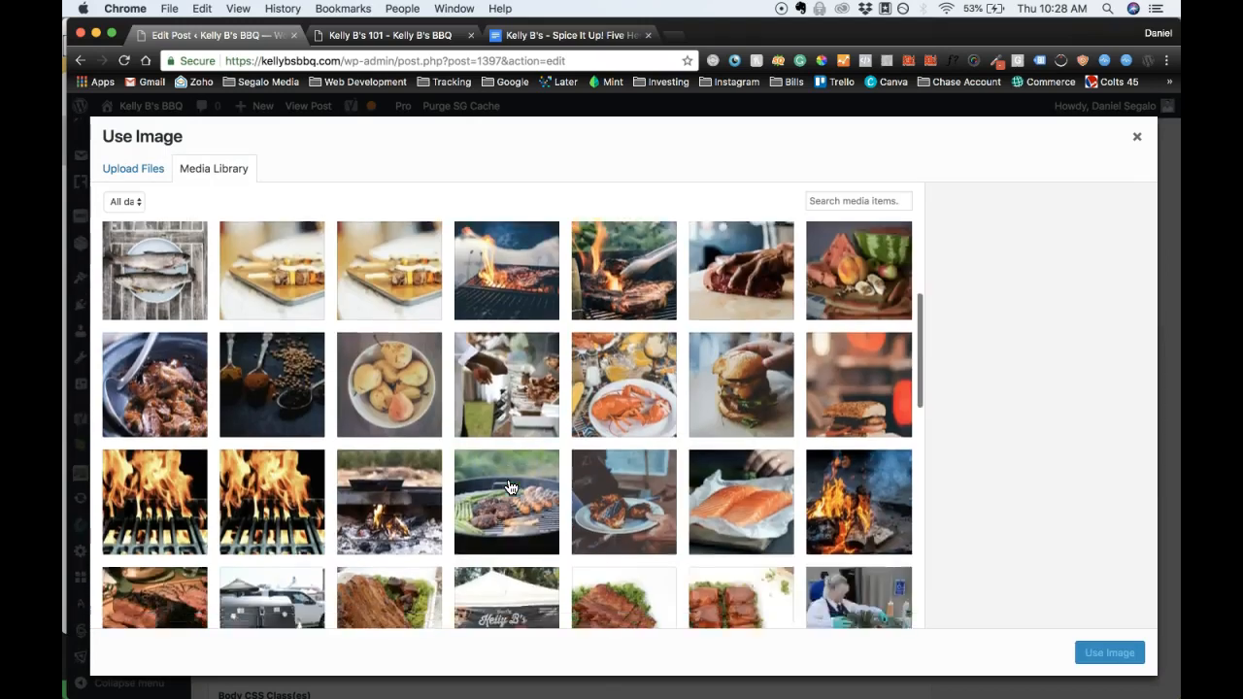
scroll(511, 486, down, 5)
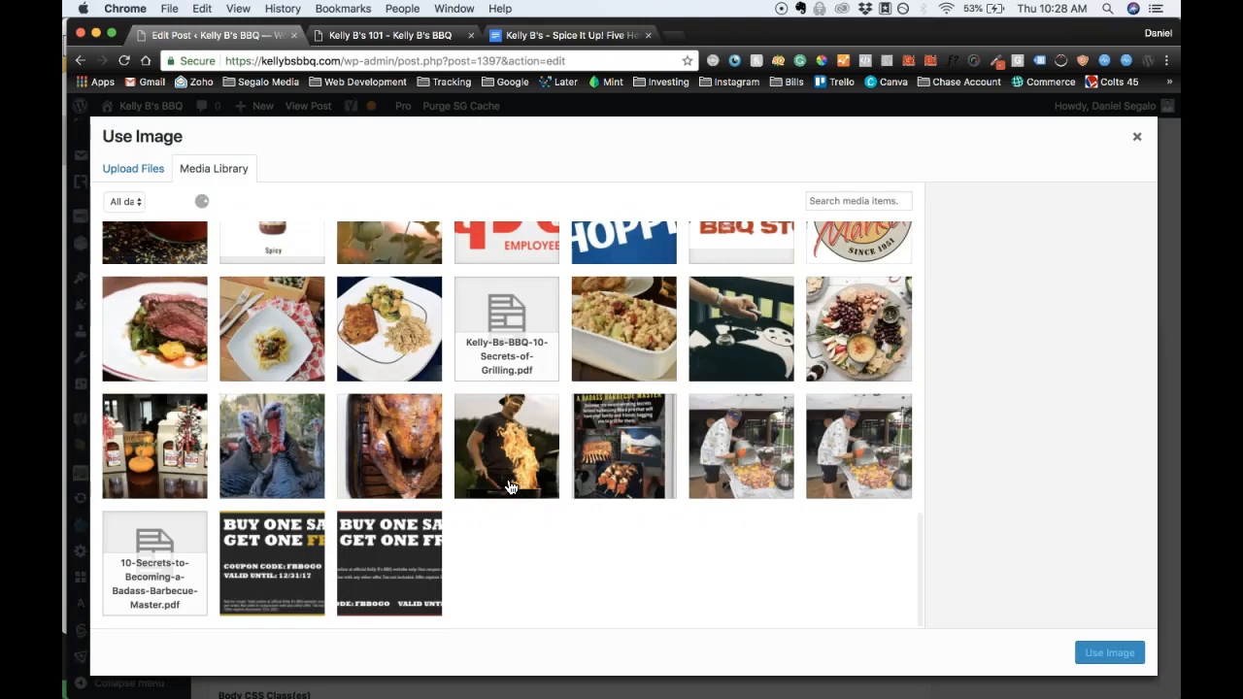
scroll(507, 505, down, 10)
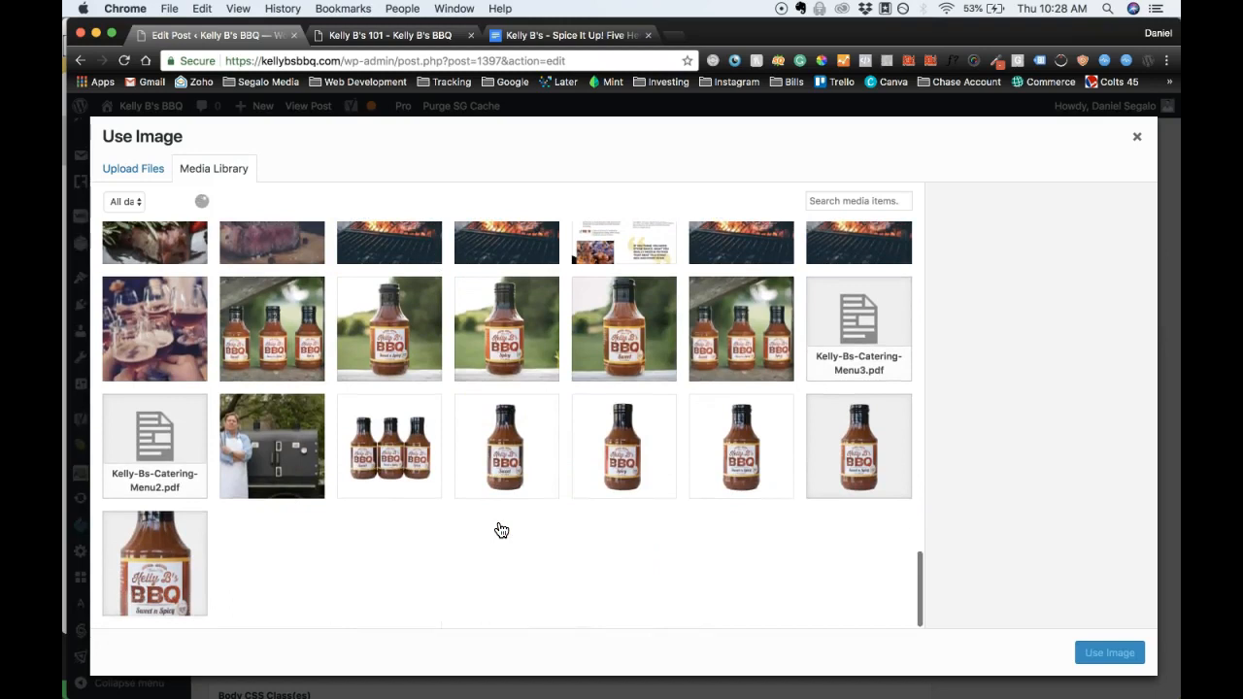
scroll(501, 529, down, 15)
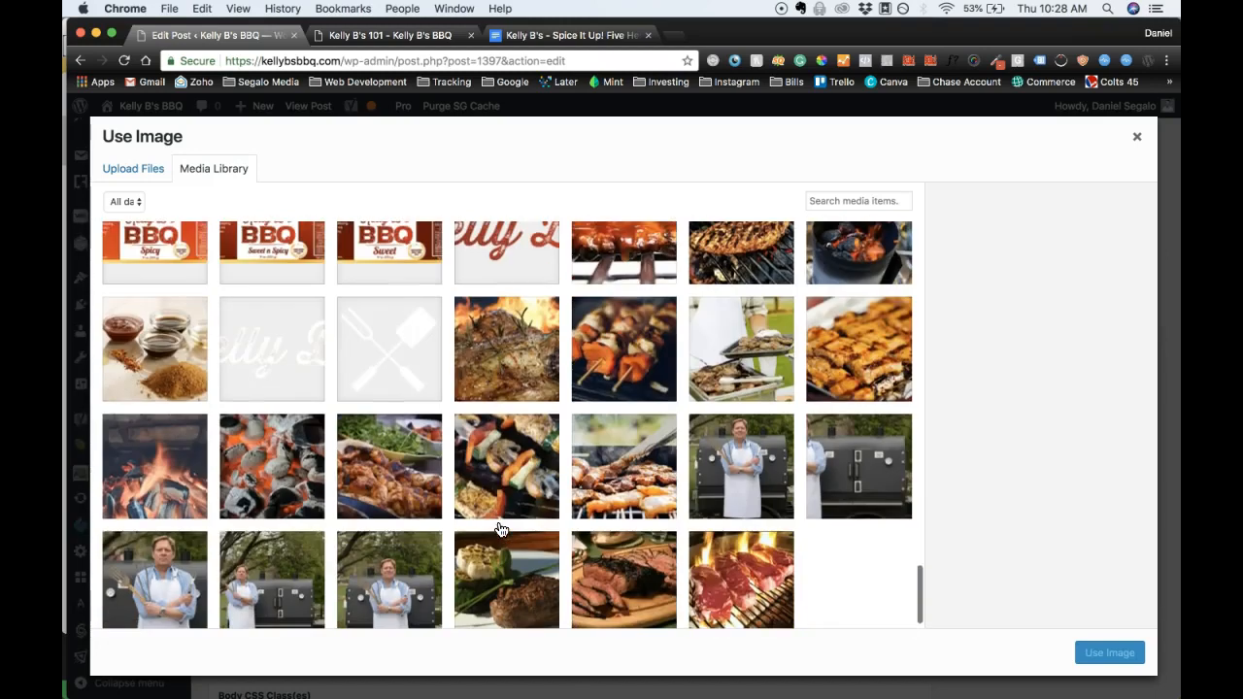
click(507, 349)
click(1094, 651)
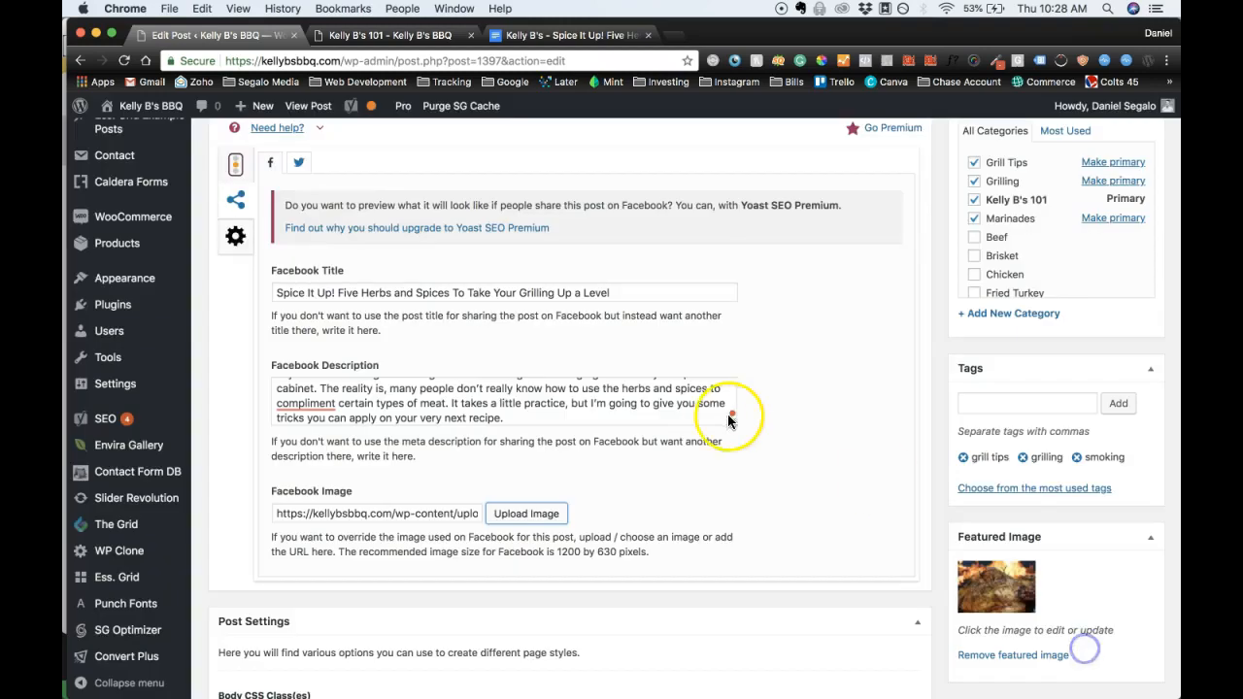
Correct the spelling of "compliment" to "complement" in the Facebook description and review its text.
scroll(841, 519, down, 2)
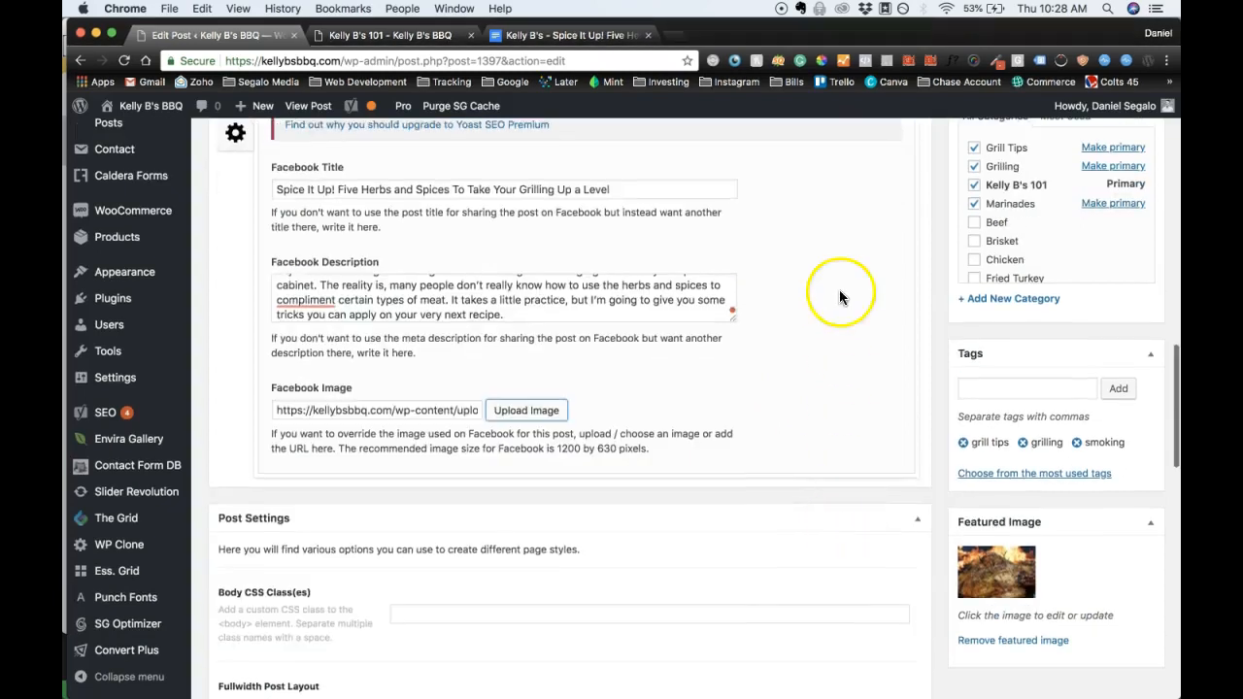
scroll(840, 297, up, 4)
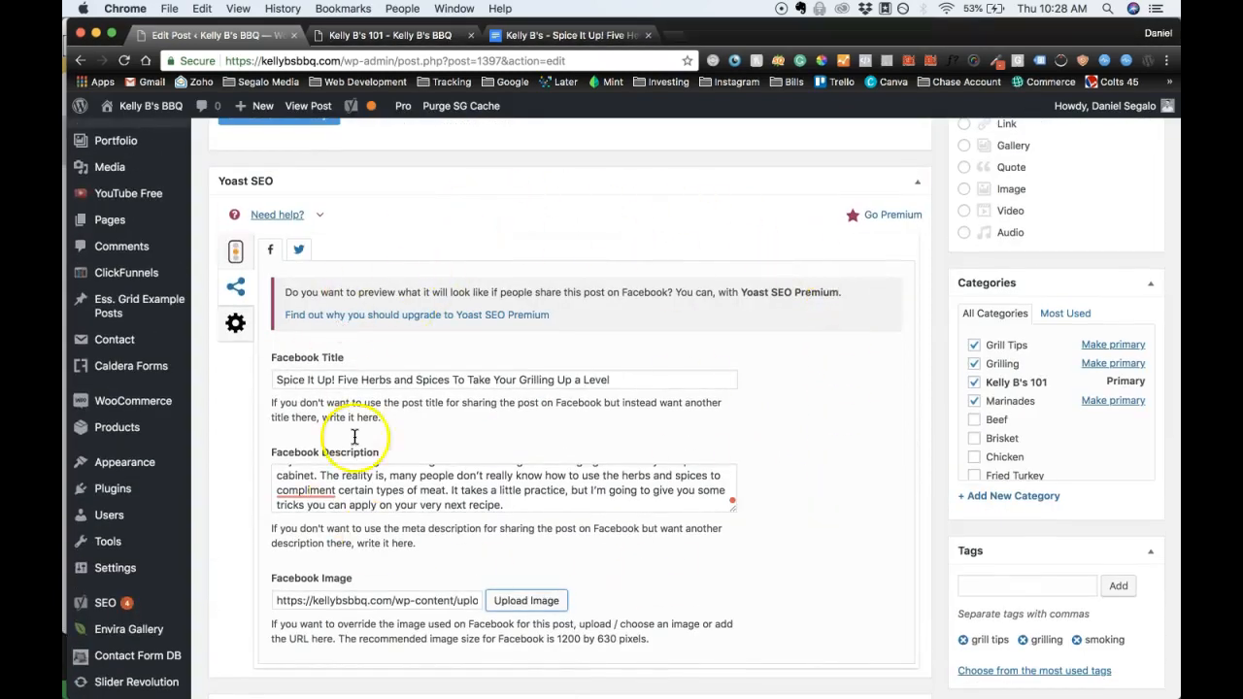
scroll(530, 340, down, 3)
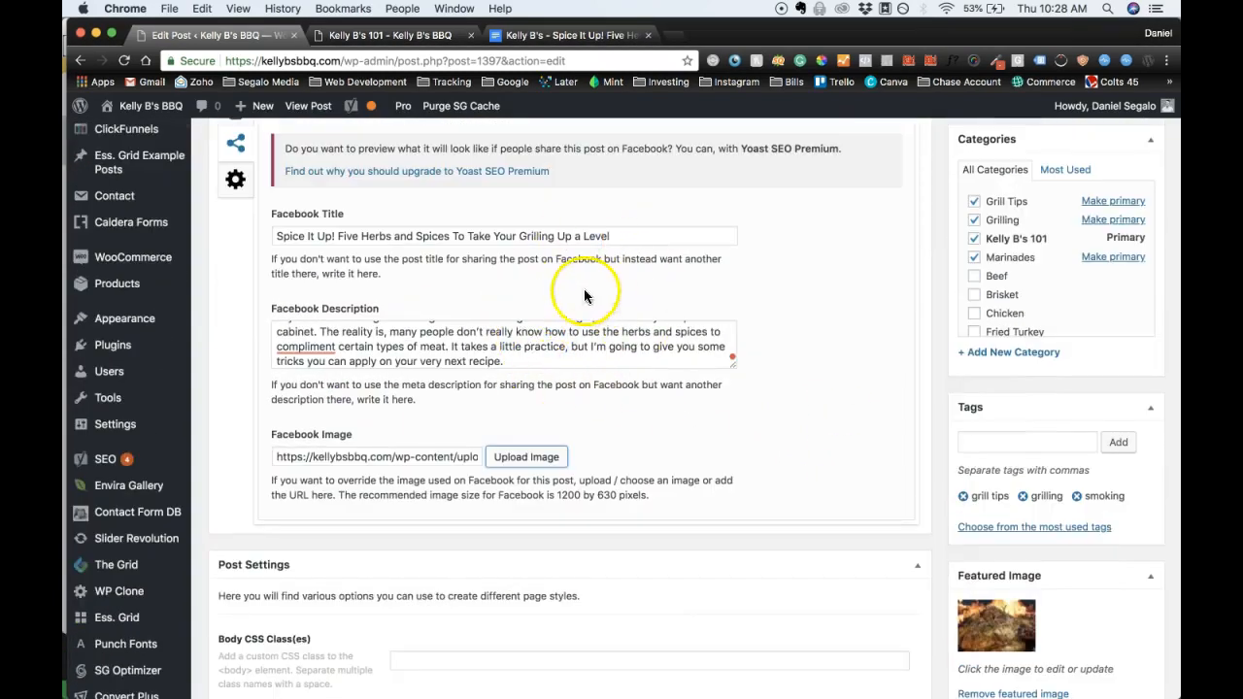
right_click(306, 347)
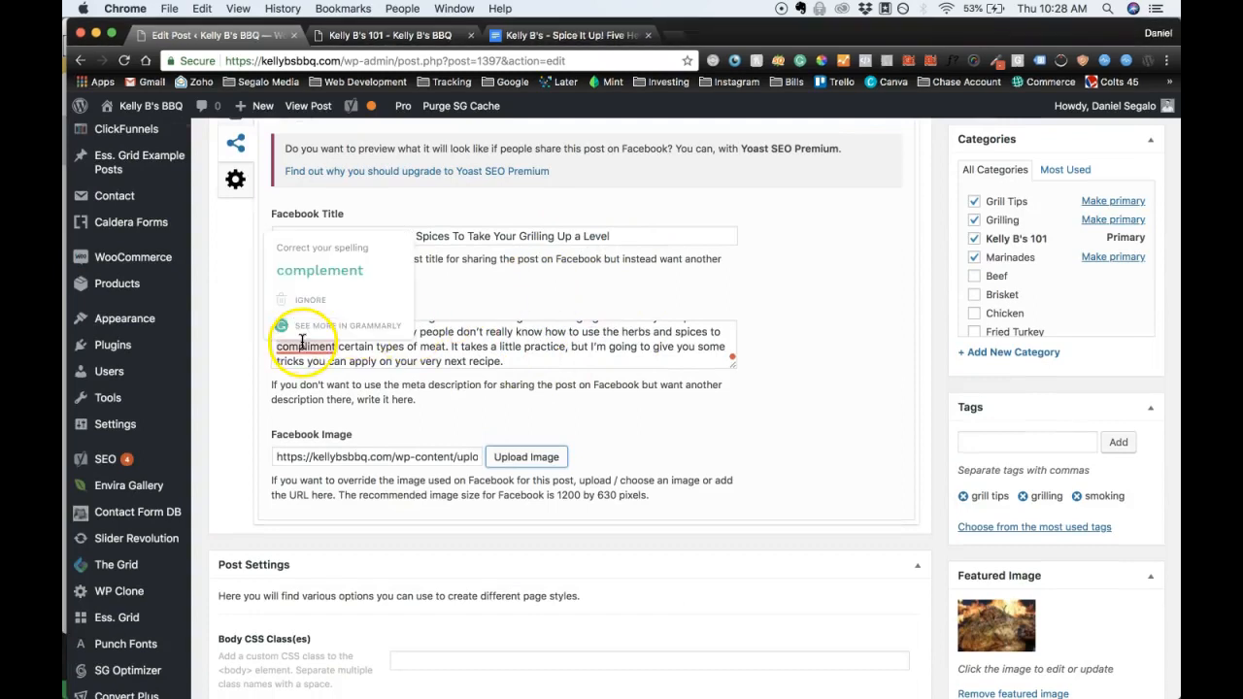
click(336, 273)
click(477, 358)
scroll(477, 358, up, 1)
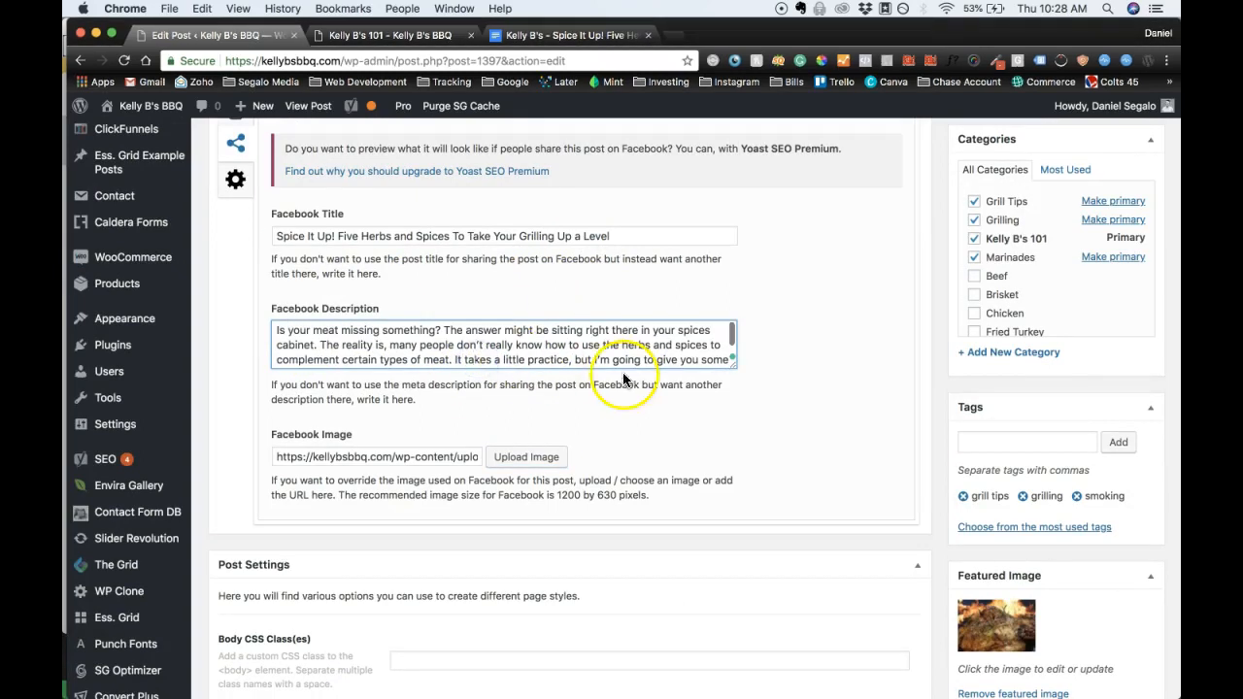
Copy the Facebook title into the Twitter title of the post's social sharing settings.
scroll(624, 378, down, 9)
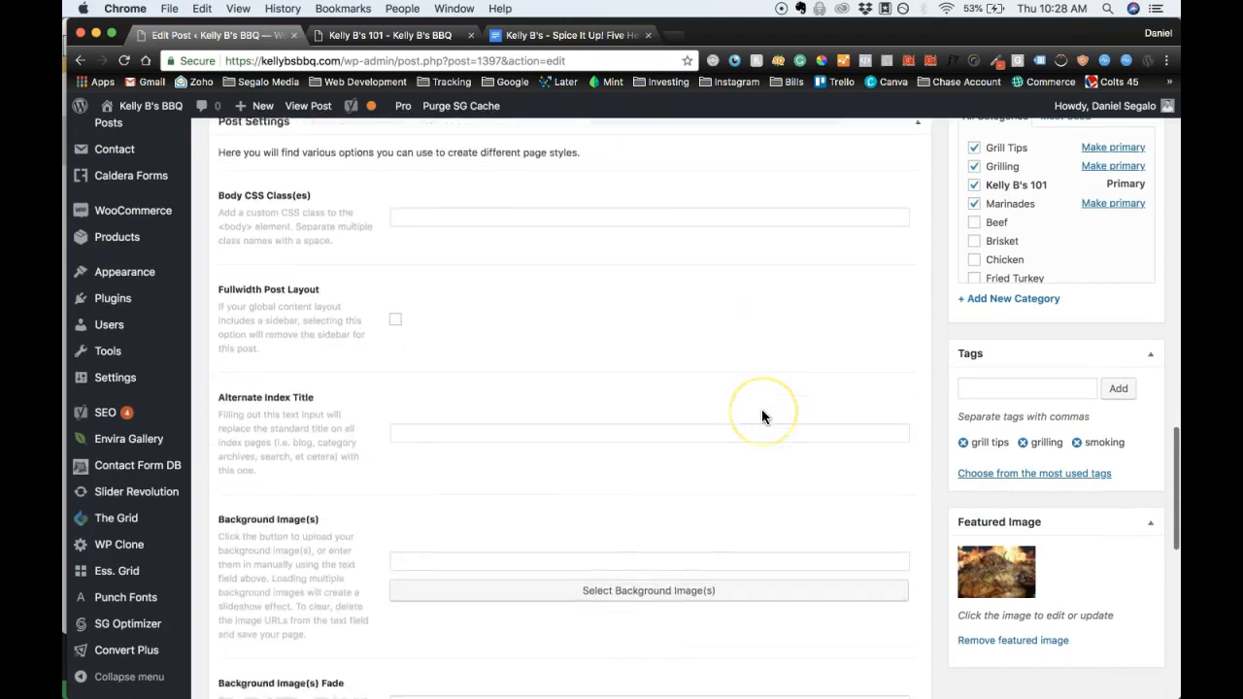
scroll(762, 416, up, 11)
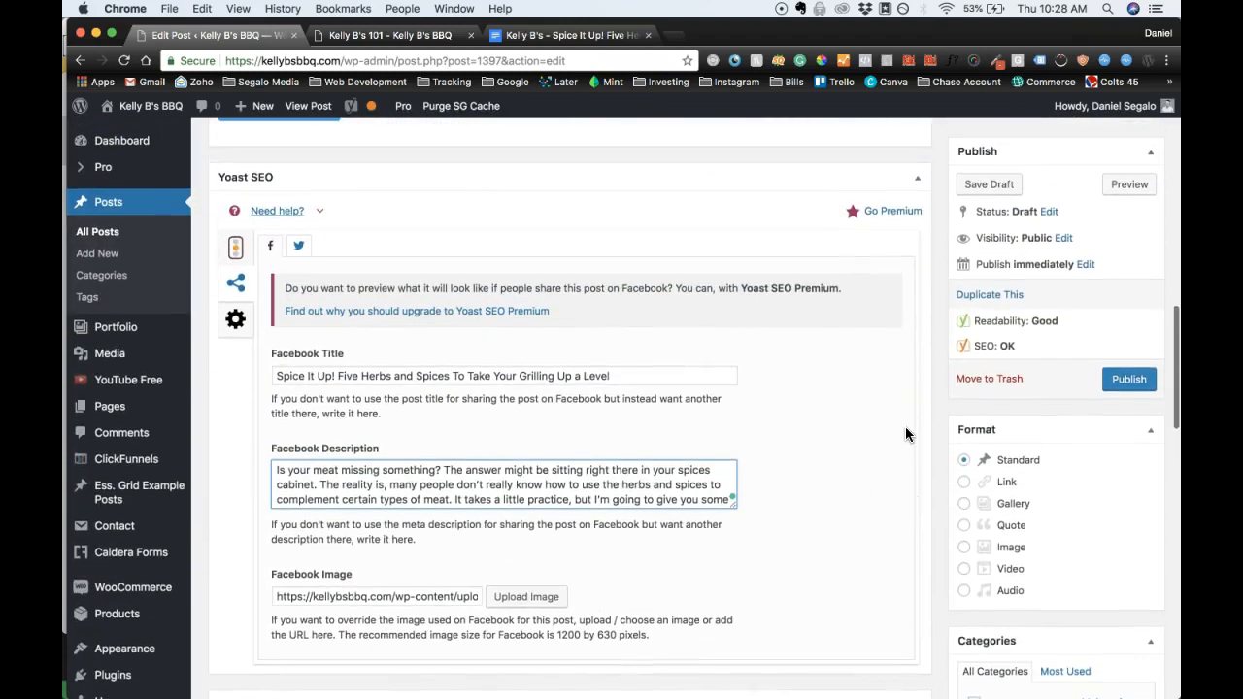
click(298, 245)
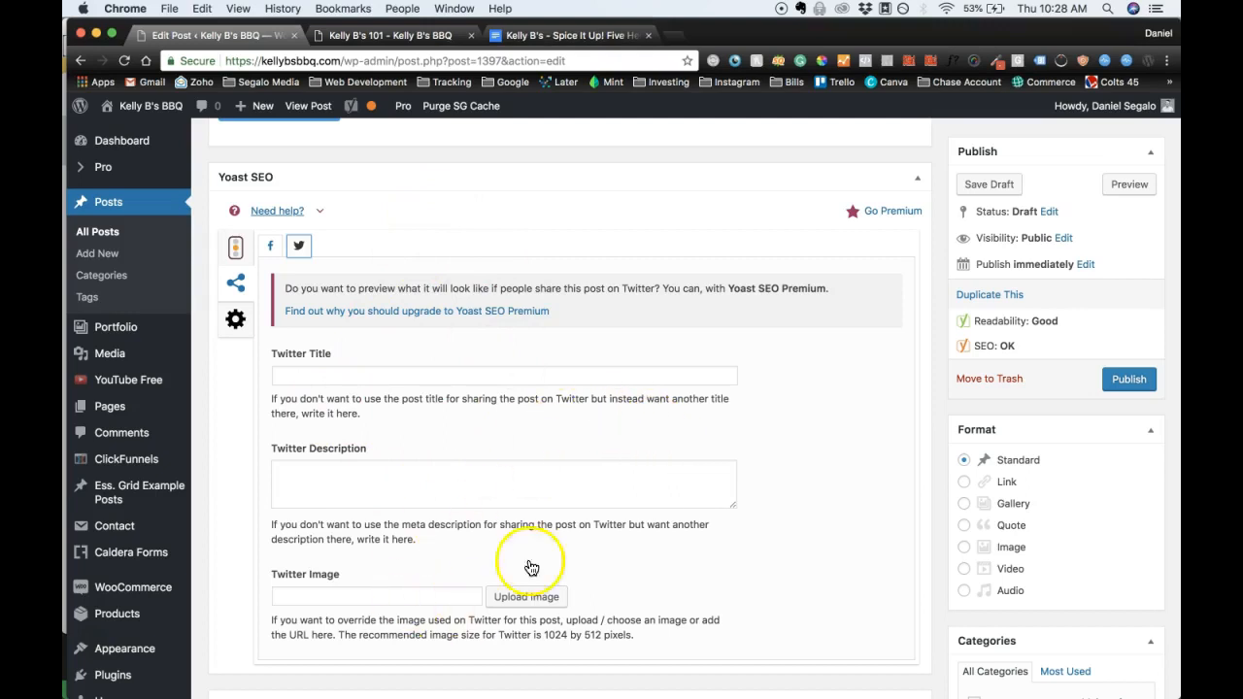
click(403, 375)
click(272, 258)
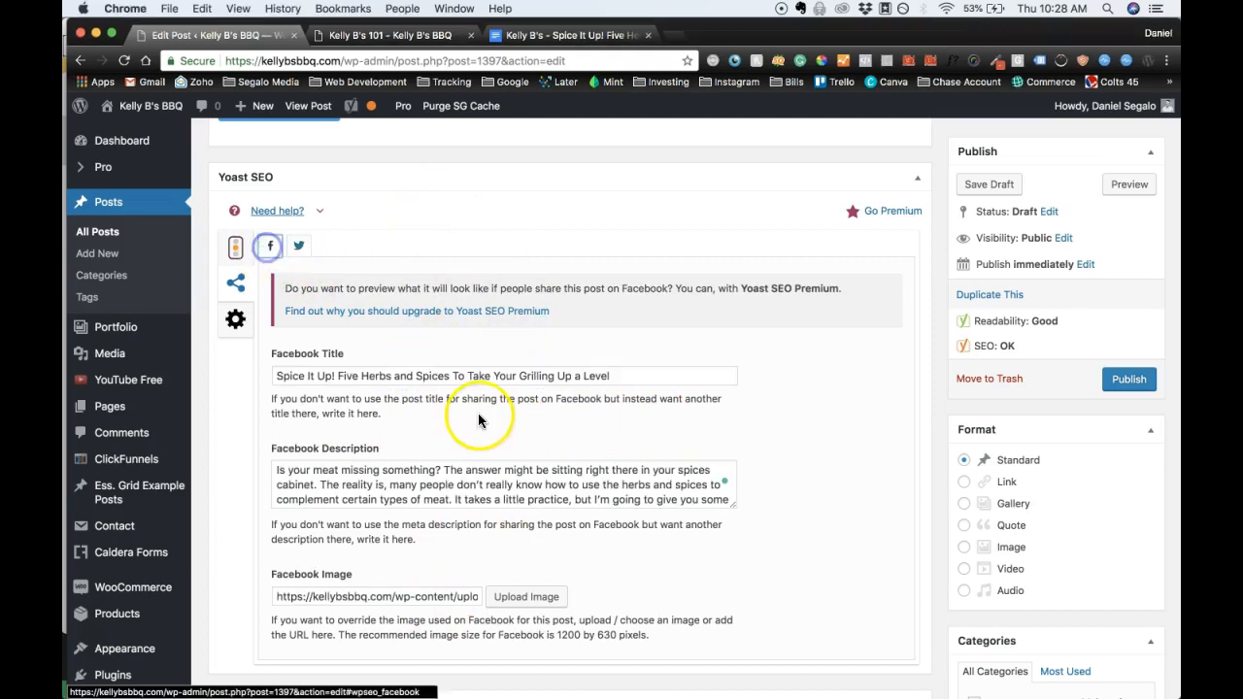
triple_click(475, 377)
click(299, 245)
click(370, 373)
Copy the corrected Facebook description into the Twitter description.
click(270, 246)
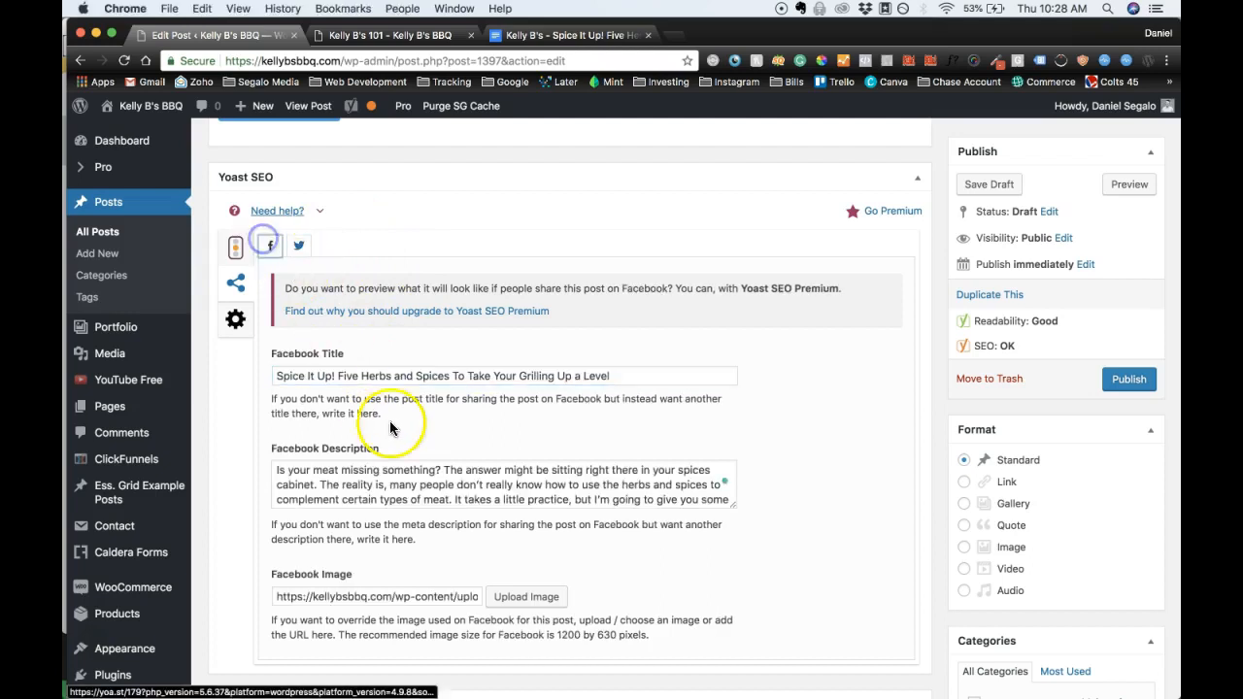
triple_click(392, 478)
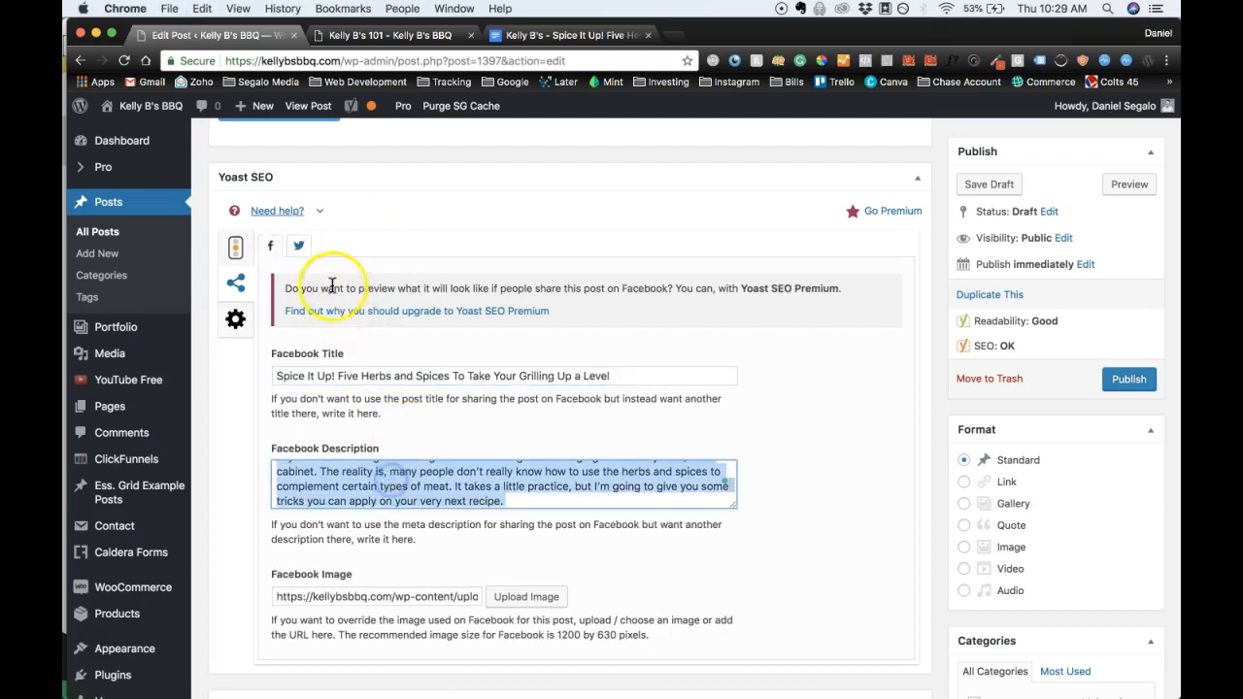
key(super+c)
click(299, 244)
click(382, 474)
key(super+v)
Set the media library's rosemary-topped roast in front of flames (kelly-b-8-1.jpeg) as the Twitter image and save the post draft.
click(540, 601)
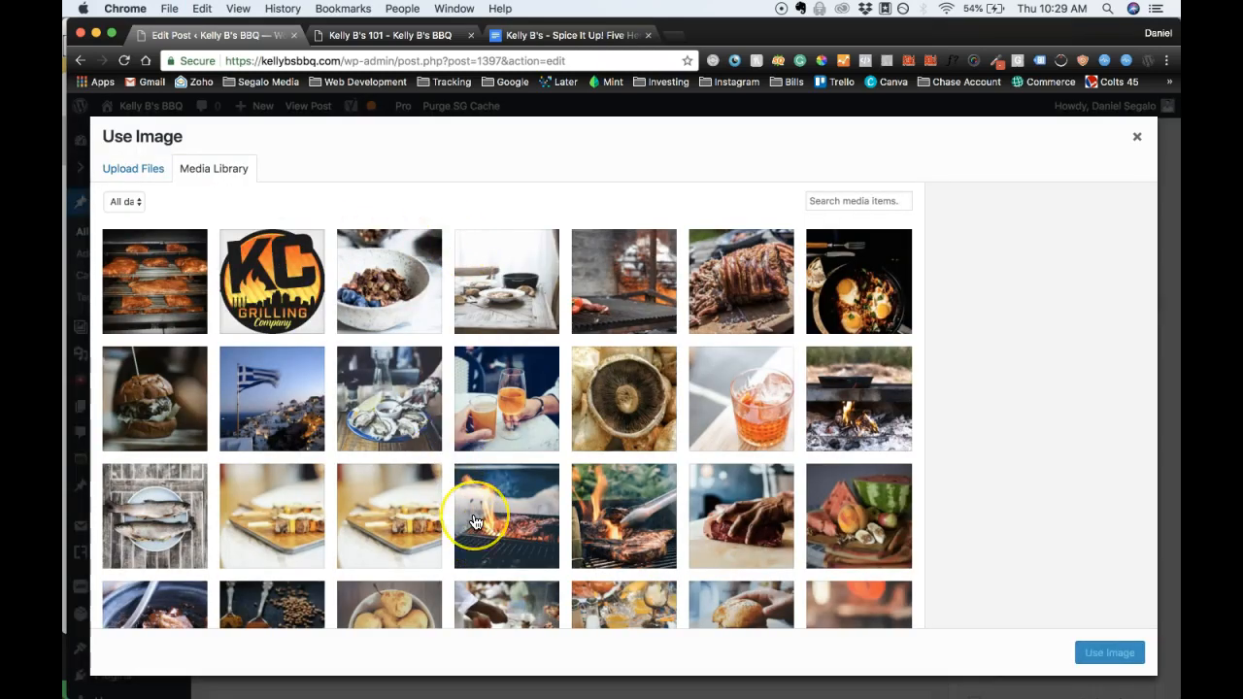
scroll(474, 519, down, 10)
scroll(473, 523, down, 10)
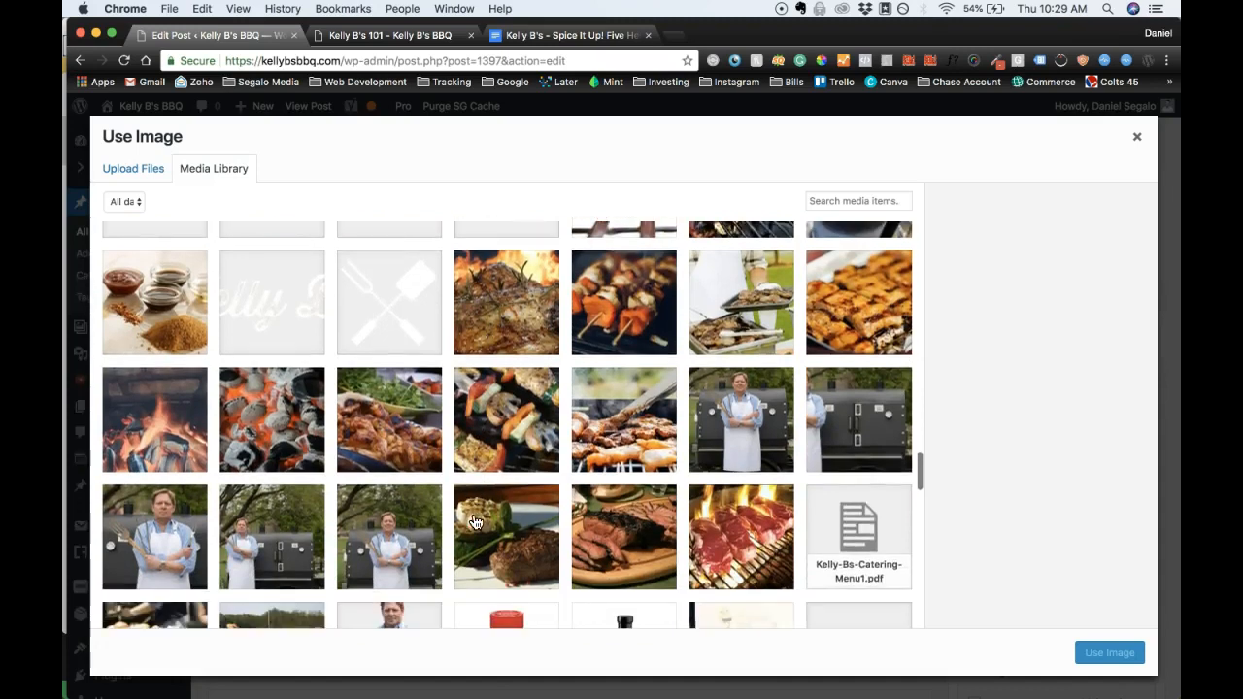
click(512, 322)
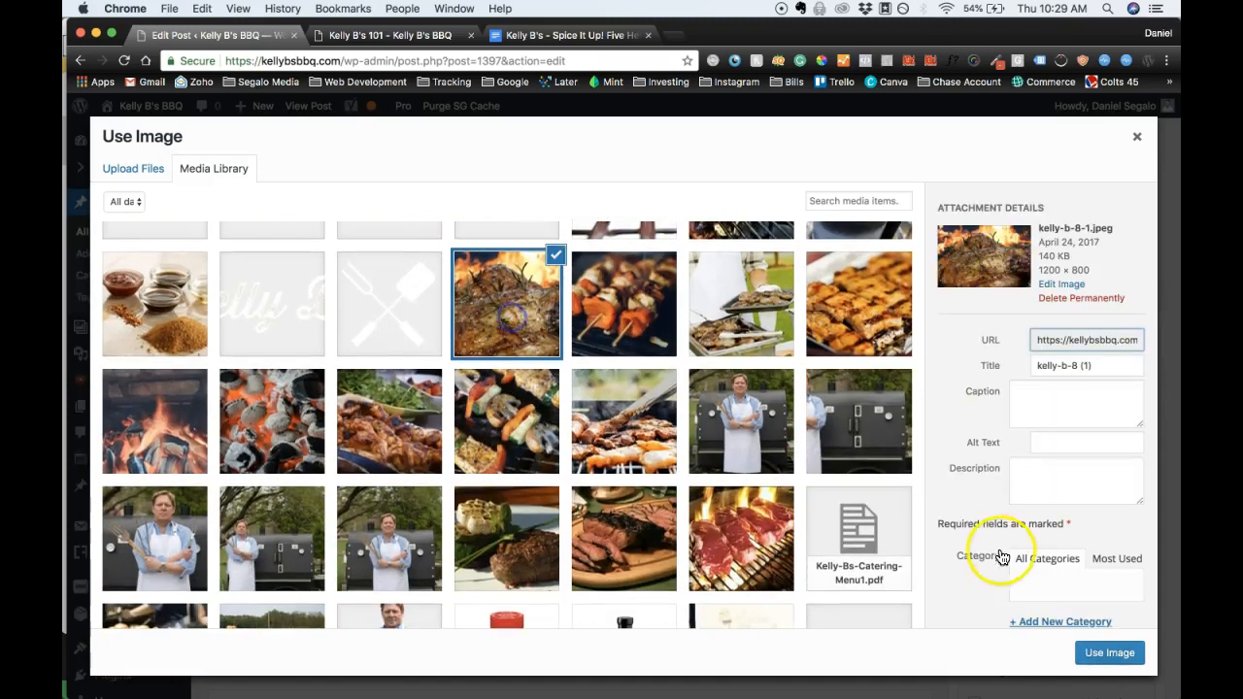
click(1110, 652)
click(990, 185)
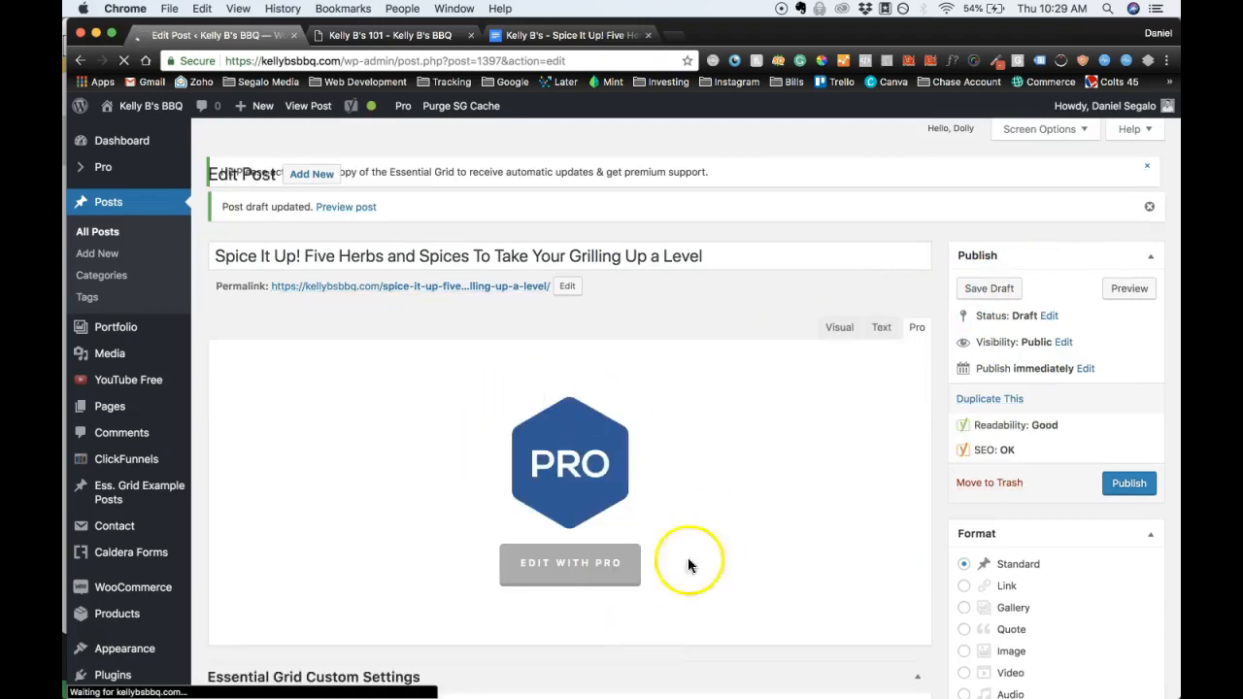
Review the saved draft's title, permalink, custom settings, categories, tags and featured image on the post editing page.
scroll(879, 454, down, 2)
scroll(774, 407, up, 1)
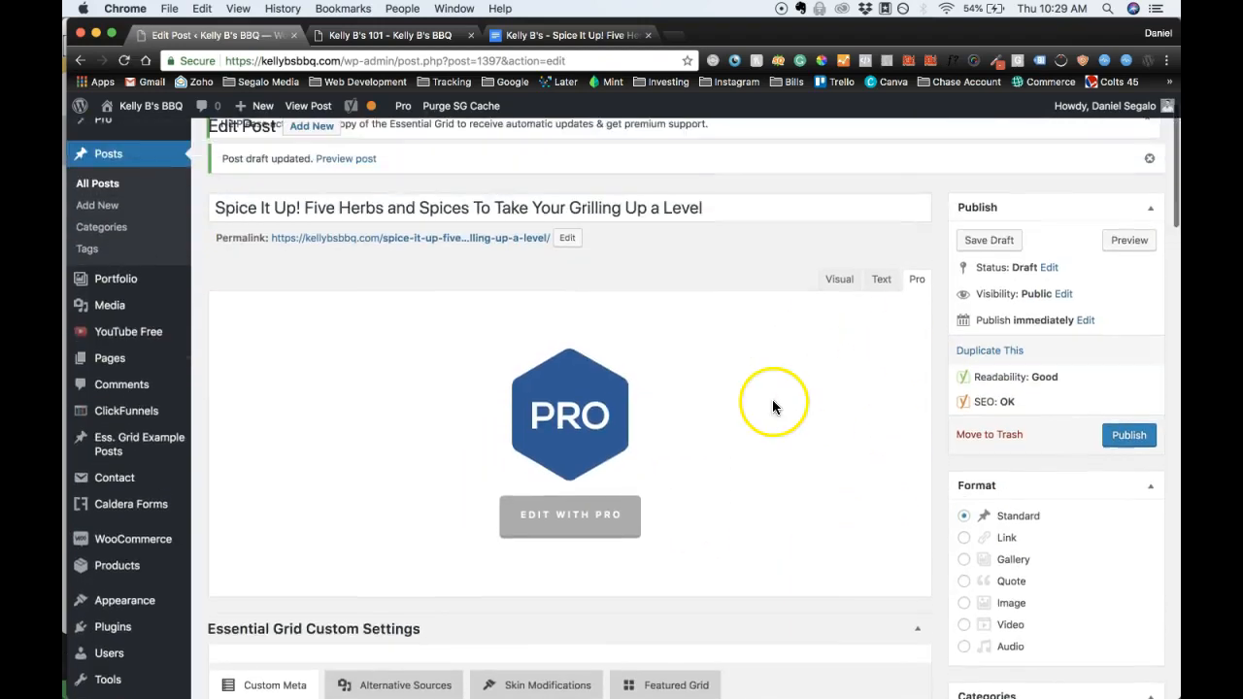
scroll(284, 323, up, 1)
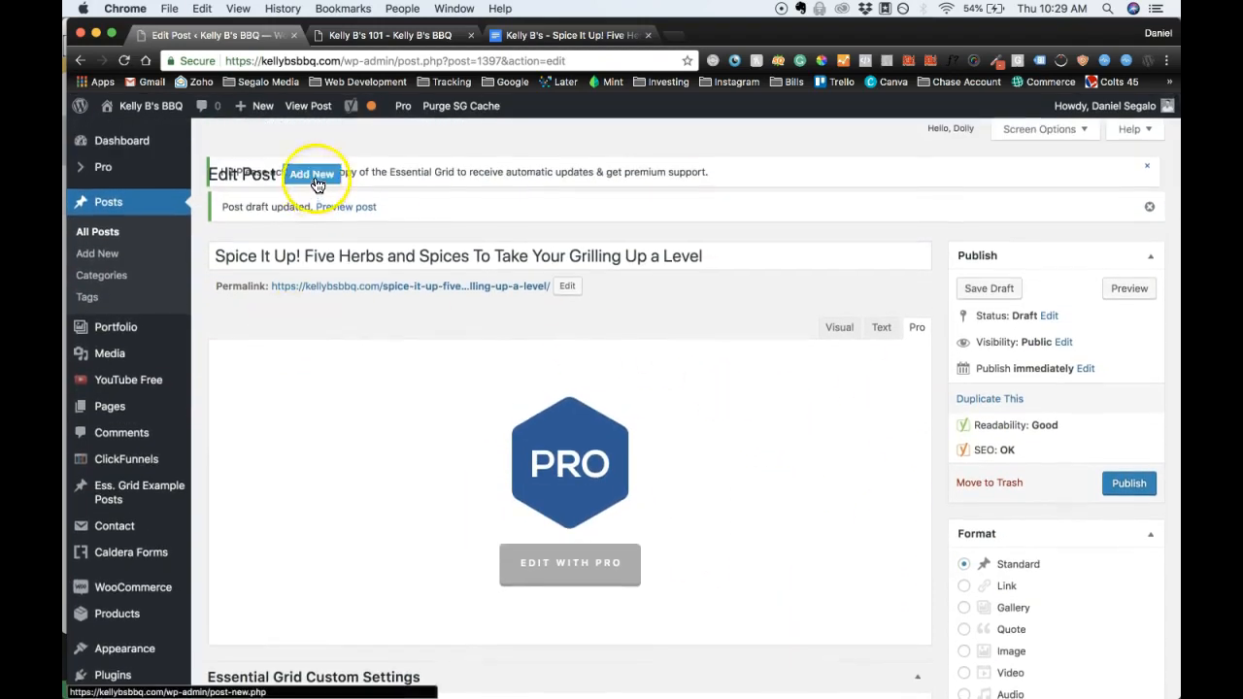
scroll(835, 502, down, 5)
scroll(880, 243, down, 10)
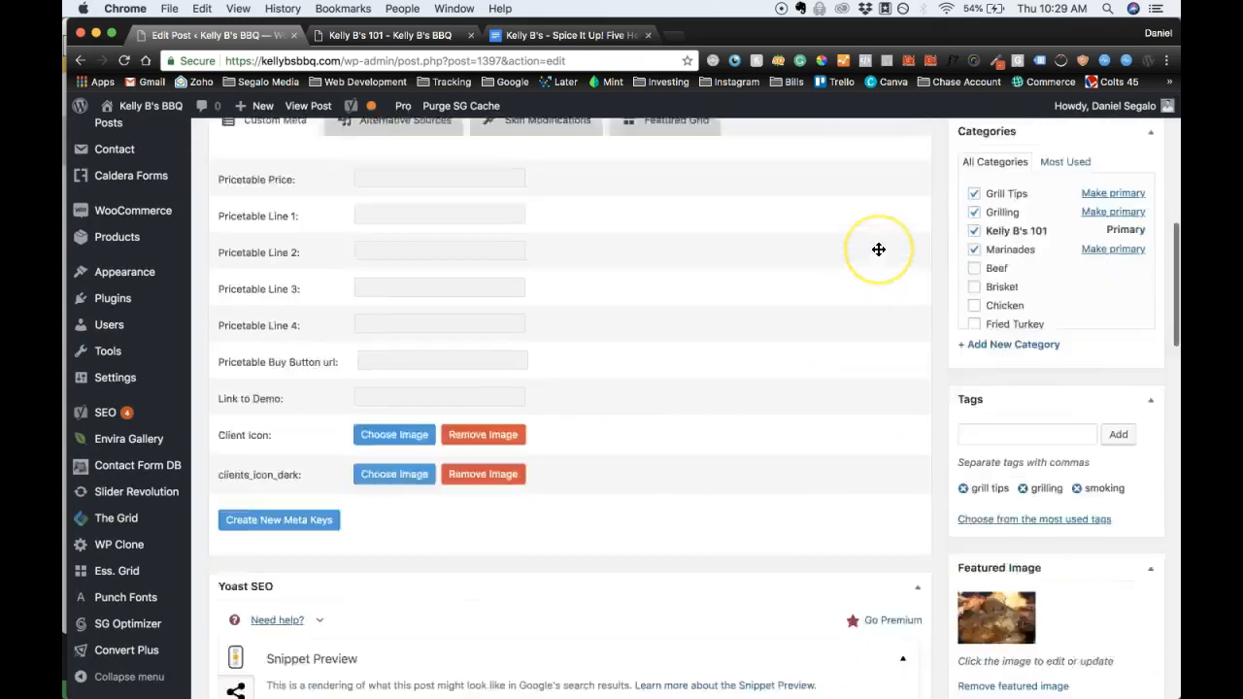
scroll(878, 250, up, 15)
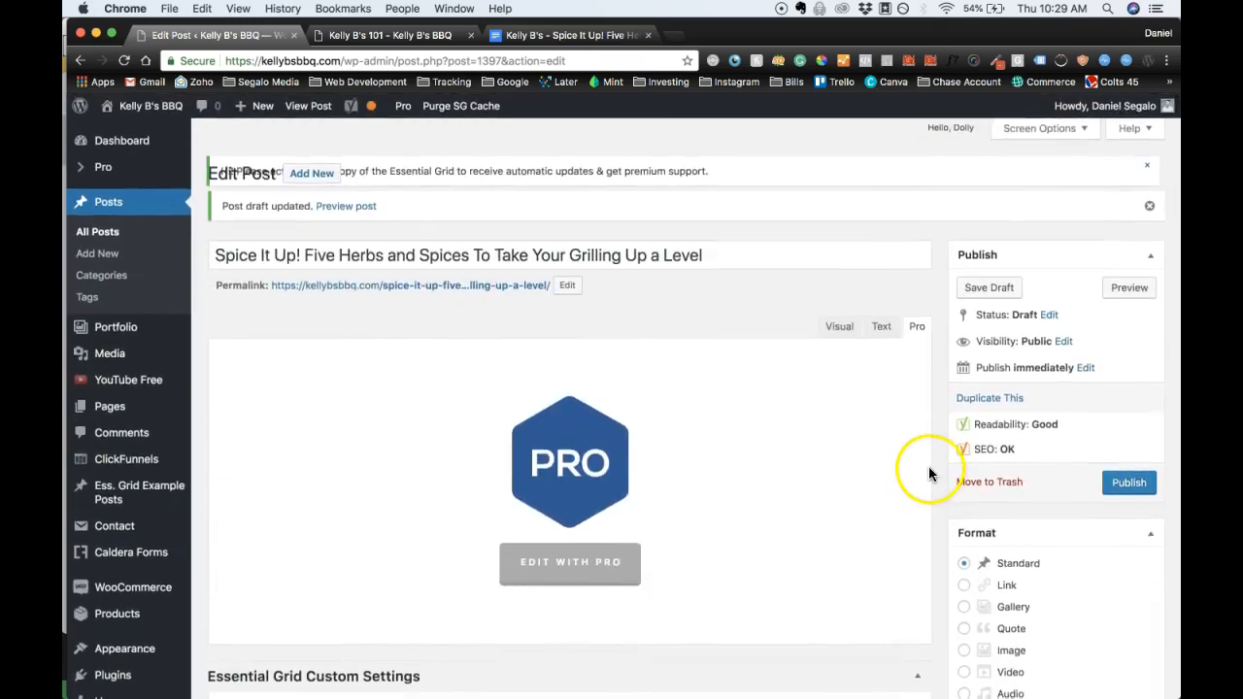
scroll(928, 472, down, 2)
scroll(874, 437, down, 2)
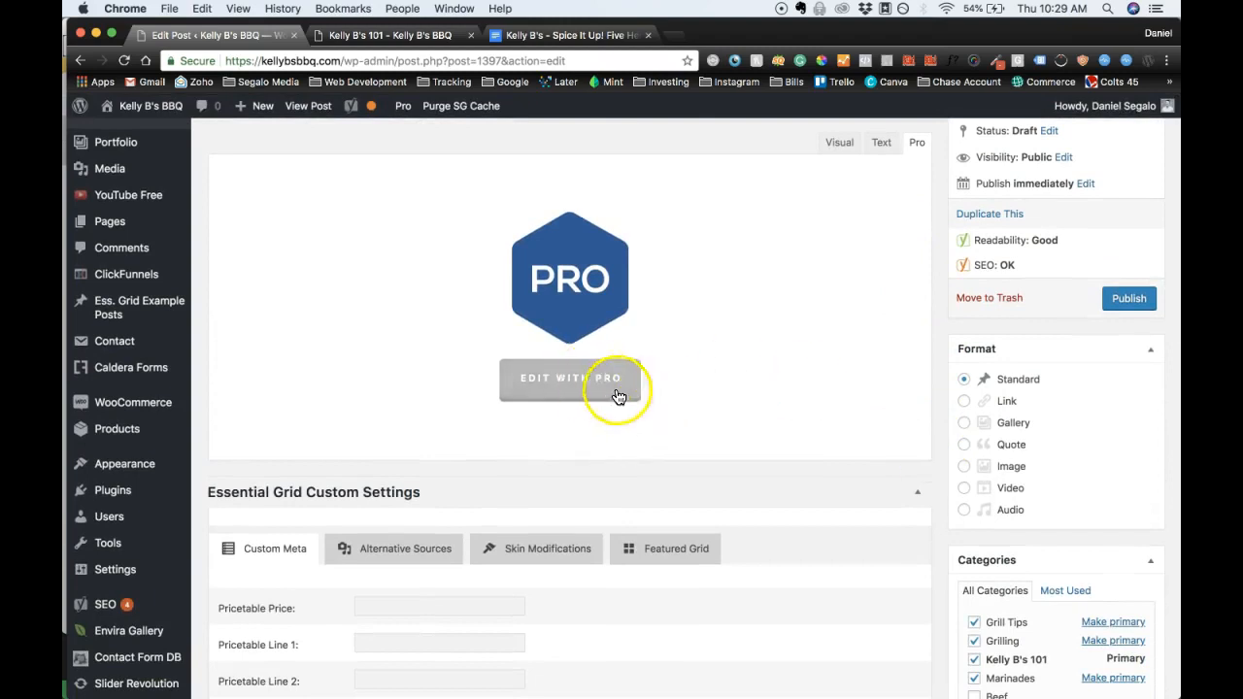
scroll(596, 388, up, 2)
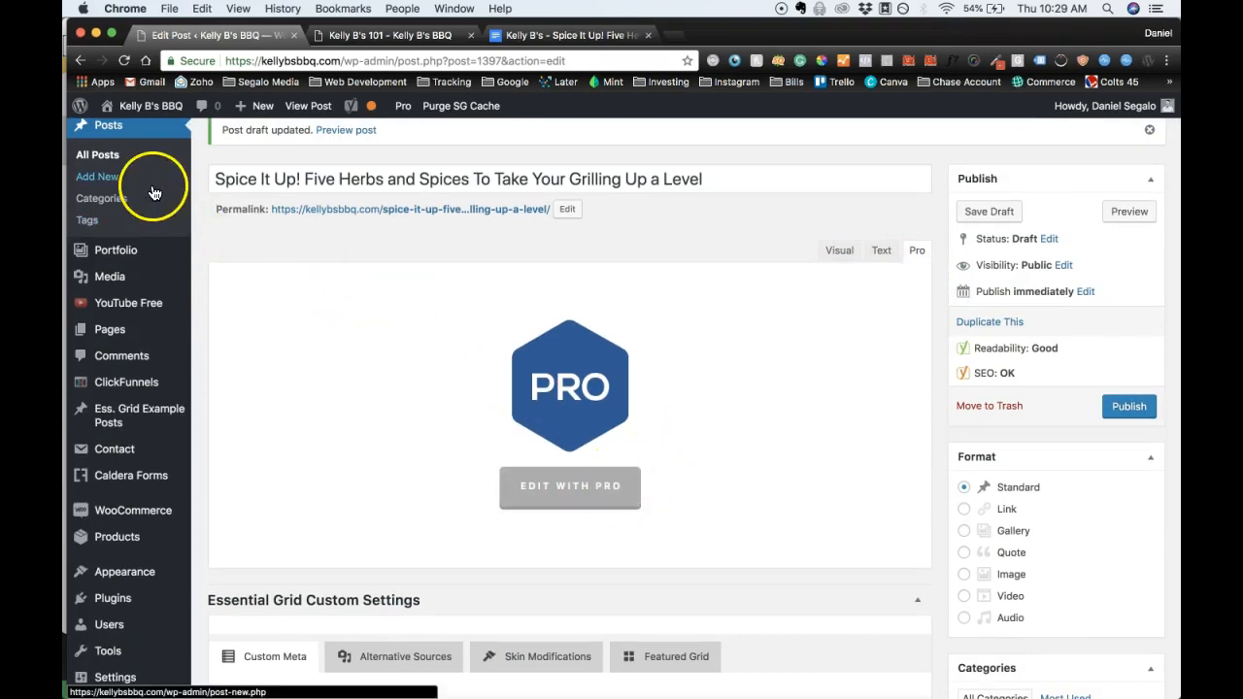
scroll(159, 183, up, 2)
Open the "Spice It Up!" draft in the Pro page builder.
mouse_move(165, 168)
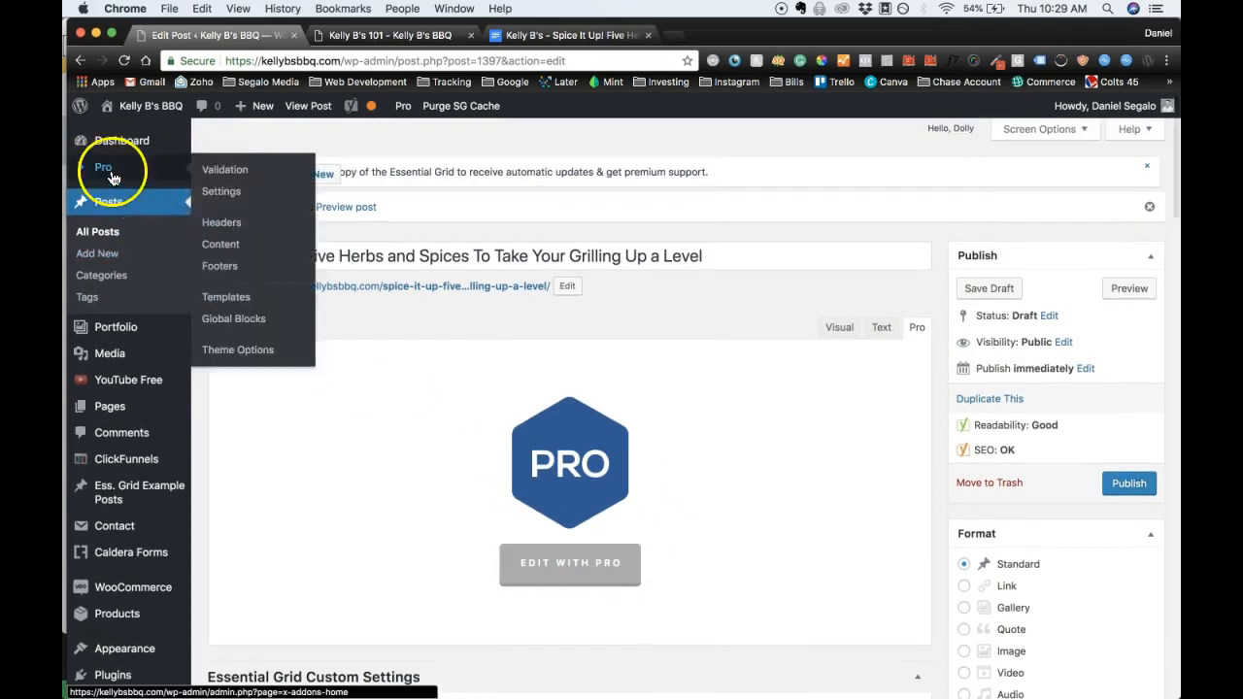
click(237, 194)
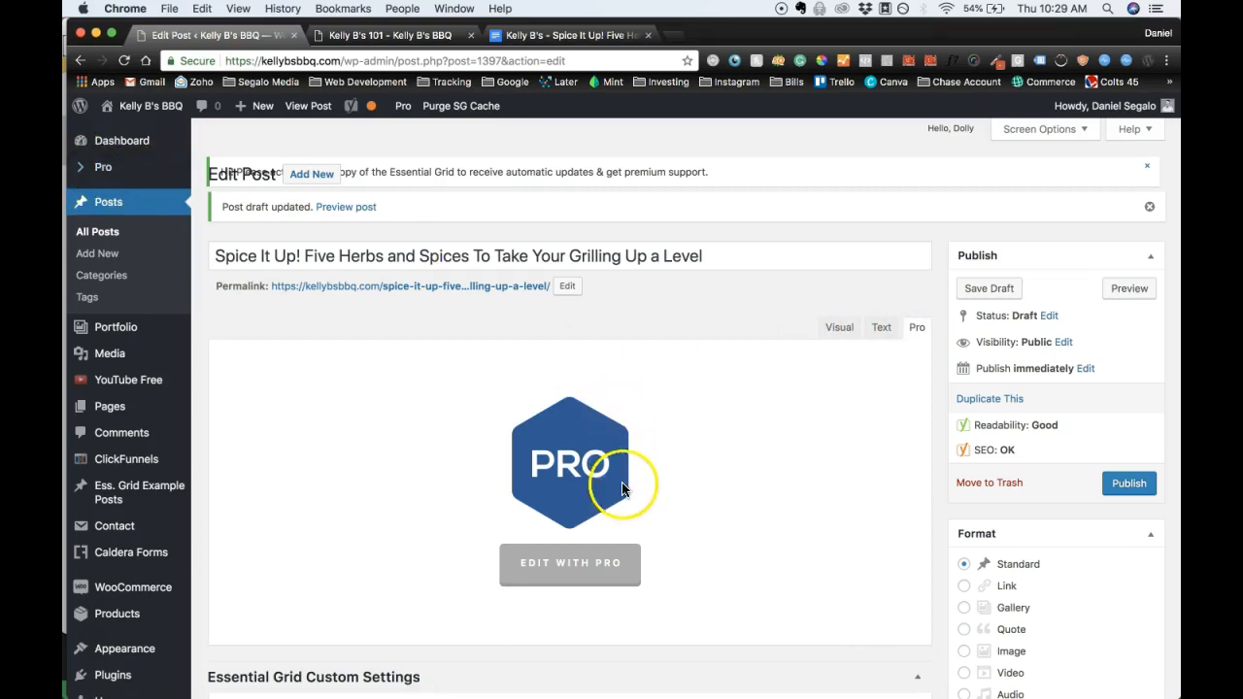
click(590, 581)
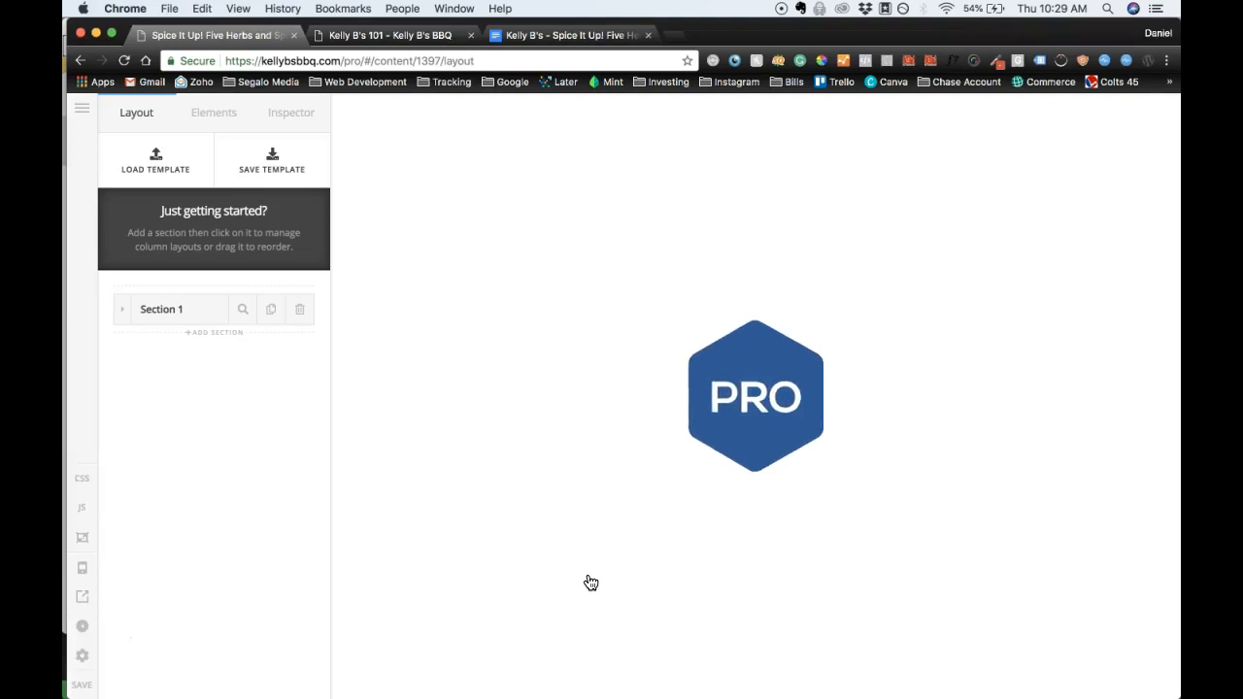
click(587, 515)
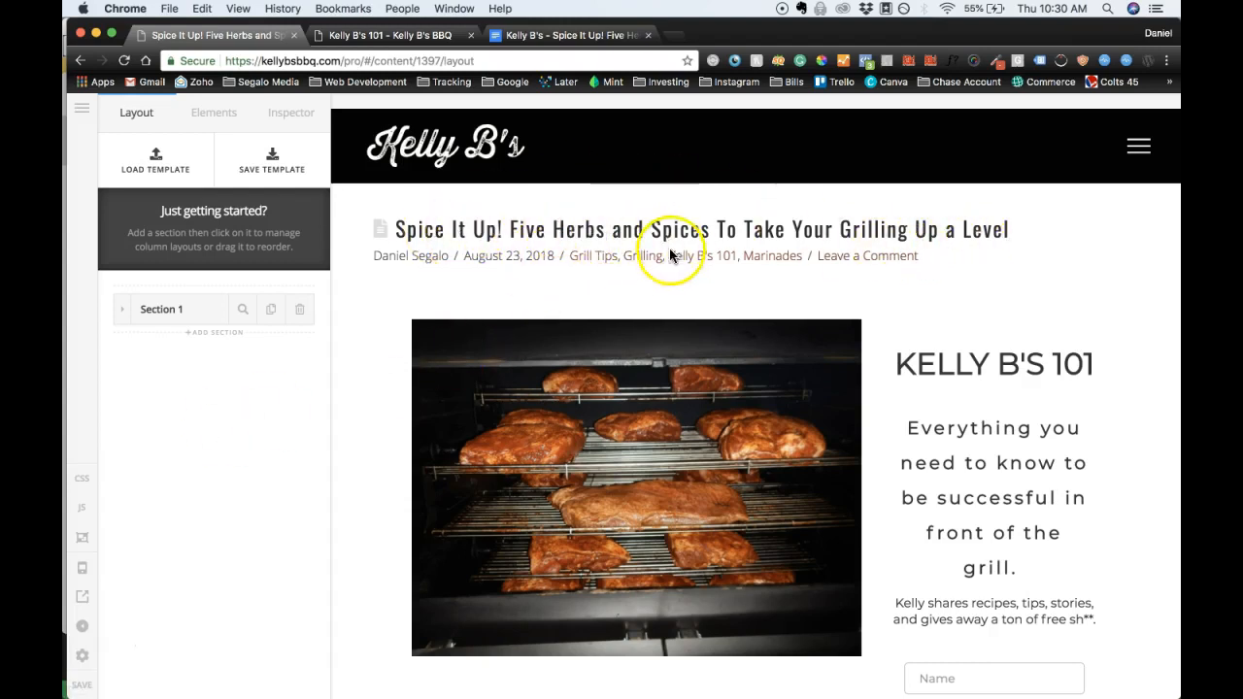
Examine the duplicated post's preview, including its title, main image, old body text and sidebar, for content that needs replacing.
scroll(569, 472, down, 5)
scroll(569, 472, up, 4)
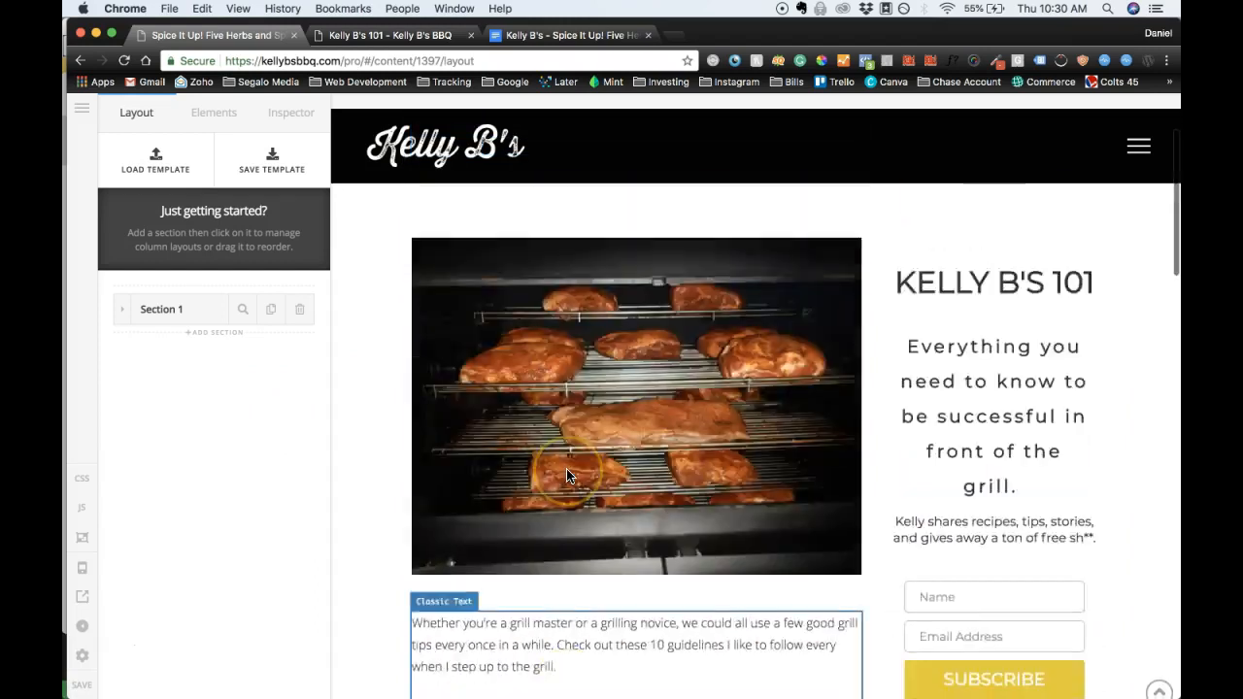
scroll(566, 468, up, 2)
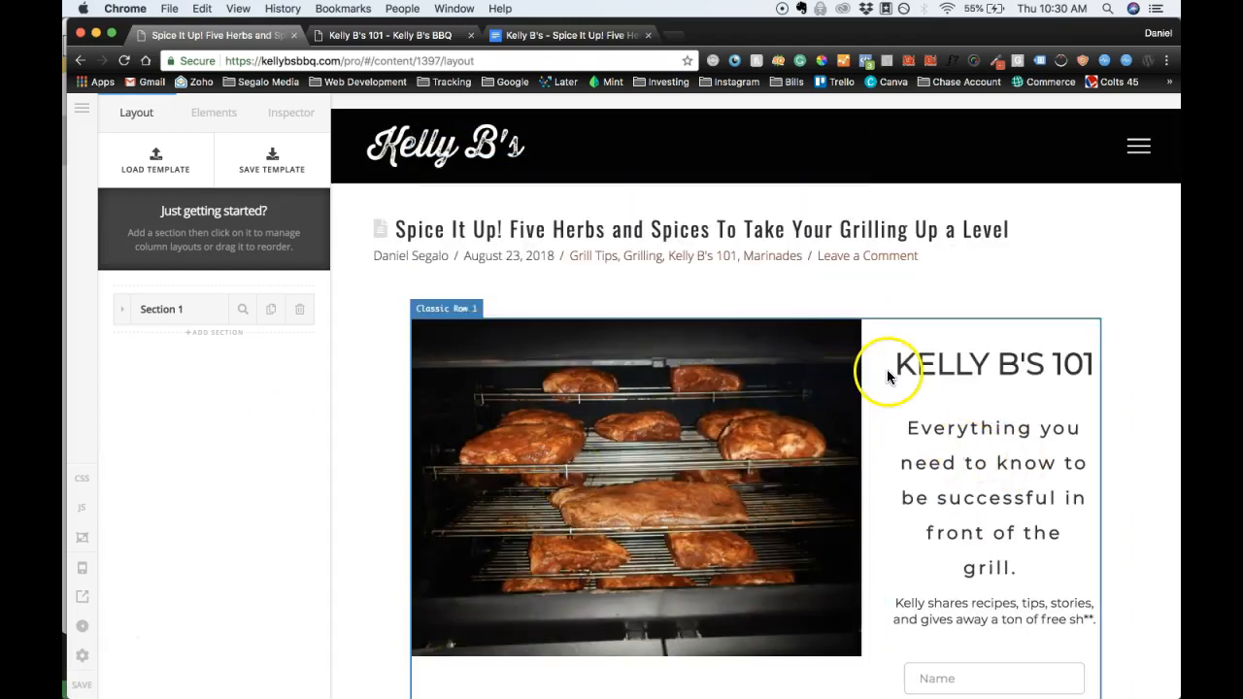
scroll(394, 360, down, 3)
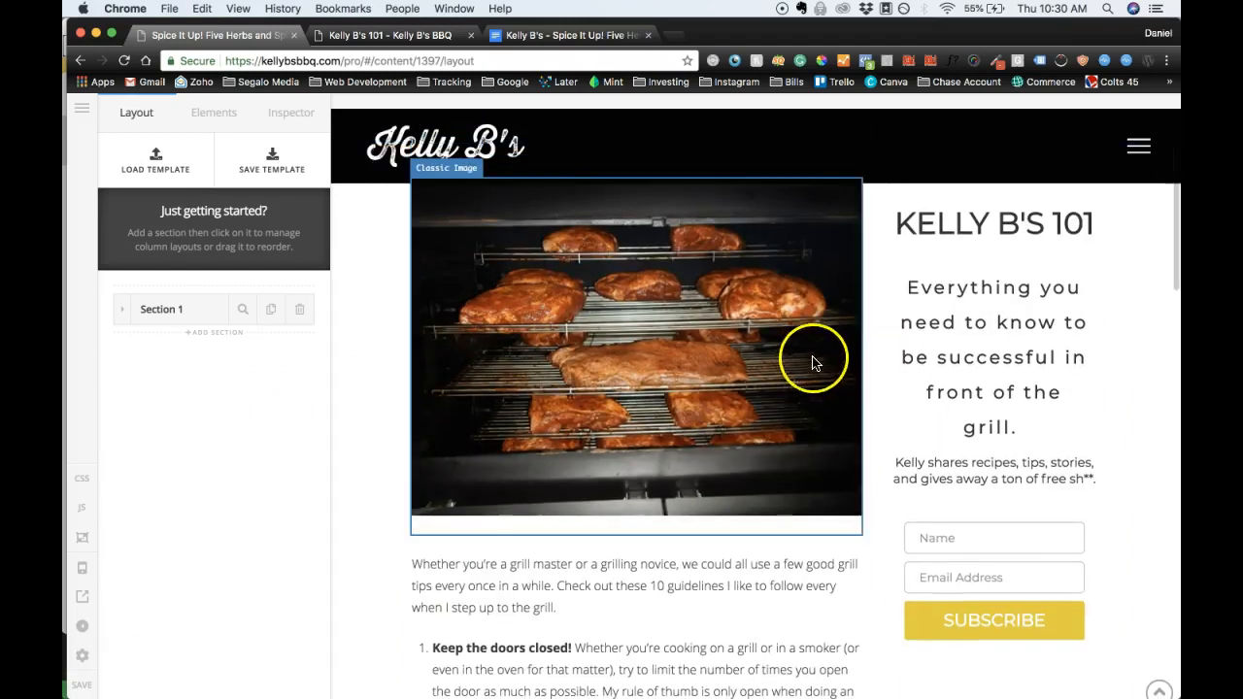
scroll(869, 347, up, 3)
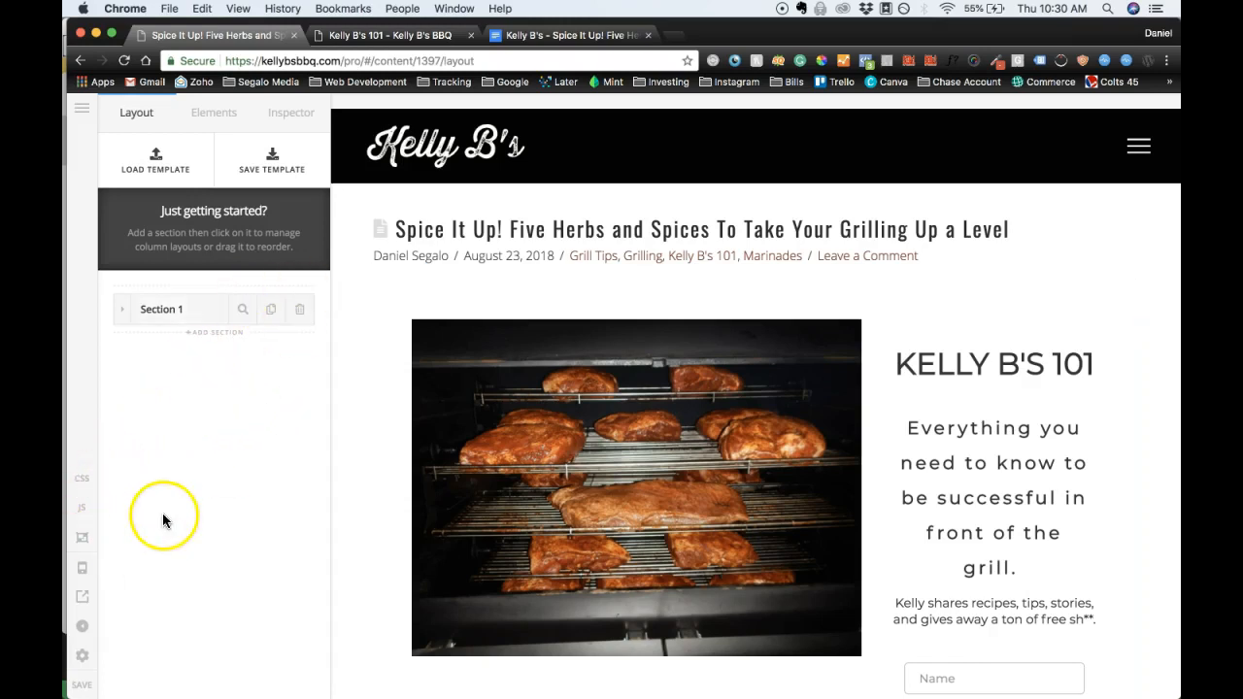
scroll(499, 438, down, 5)
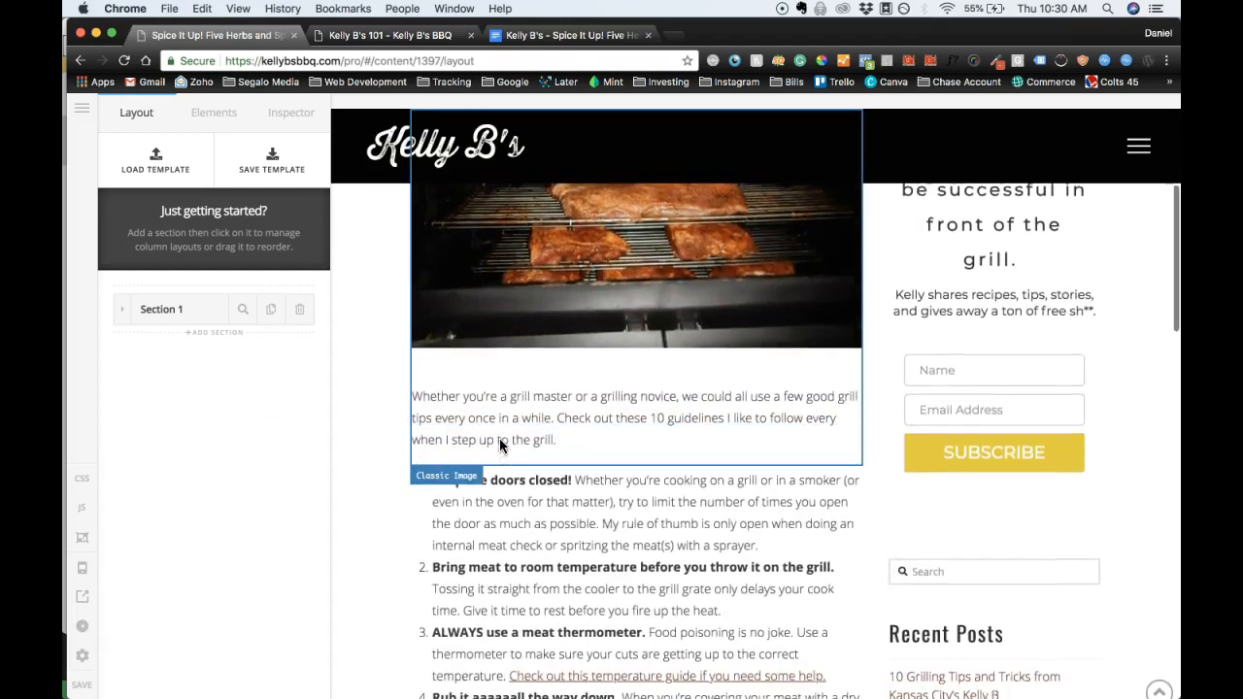
scroll(499, 438, up, 5)
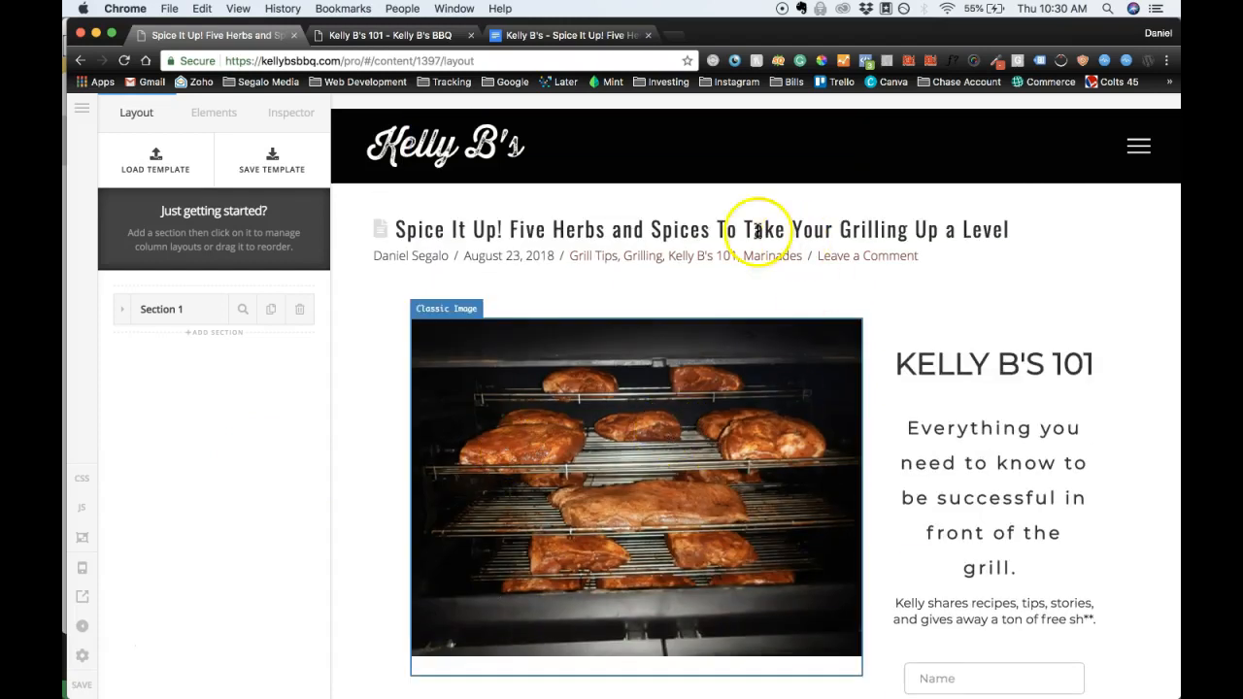
scroll(660, 413, down, 1)
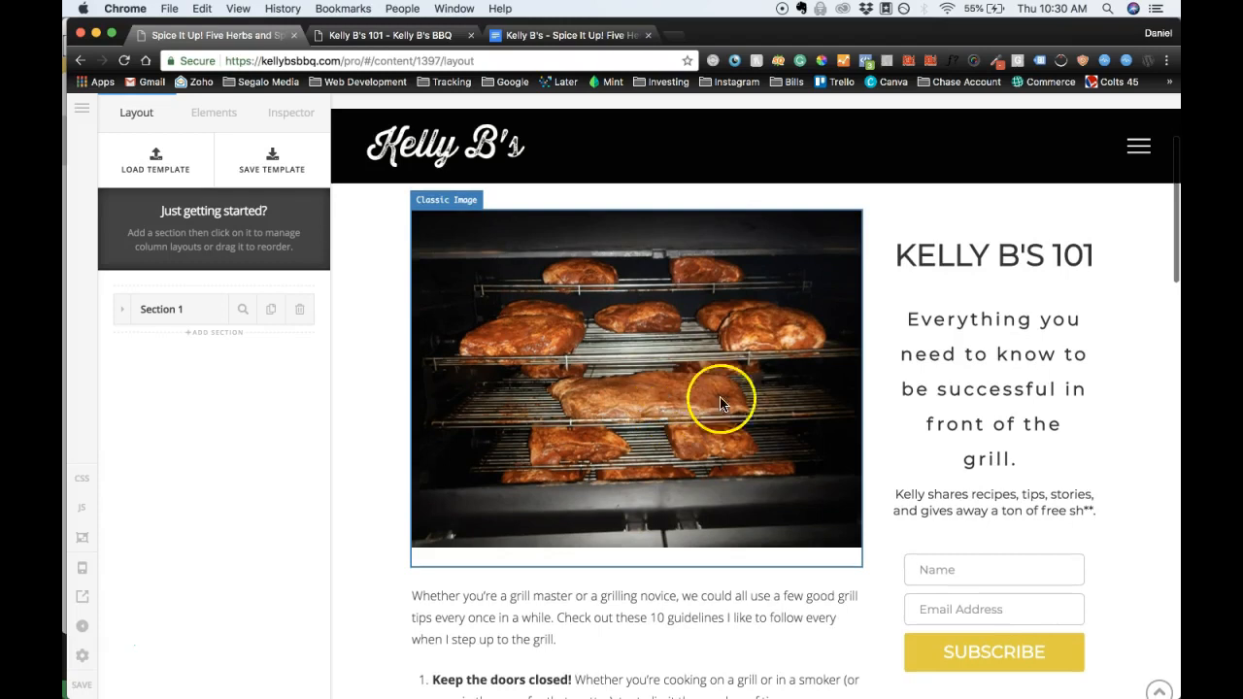
scroll(730, 339, up, 1)
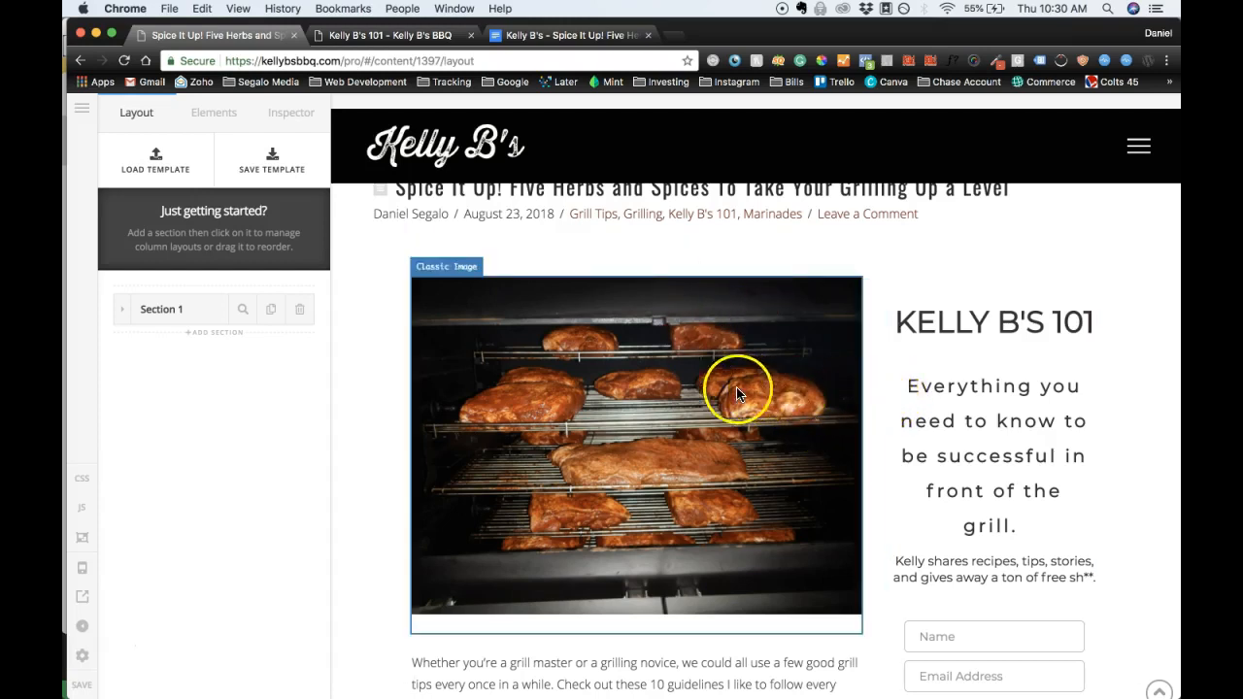
scroll(629, 379, down, 1)
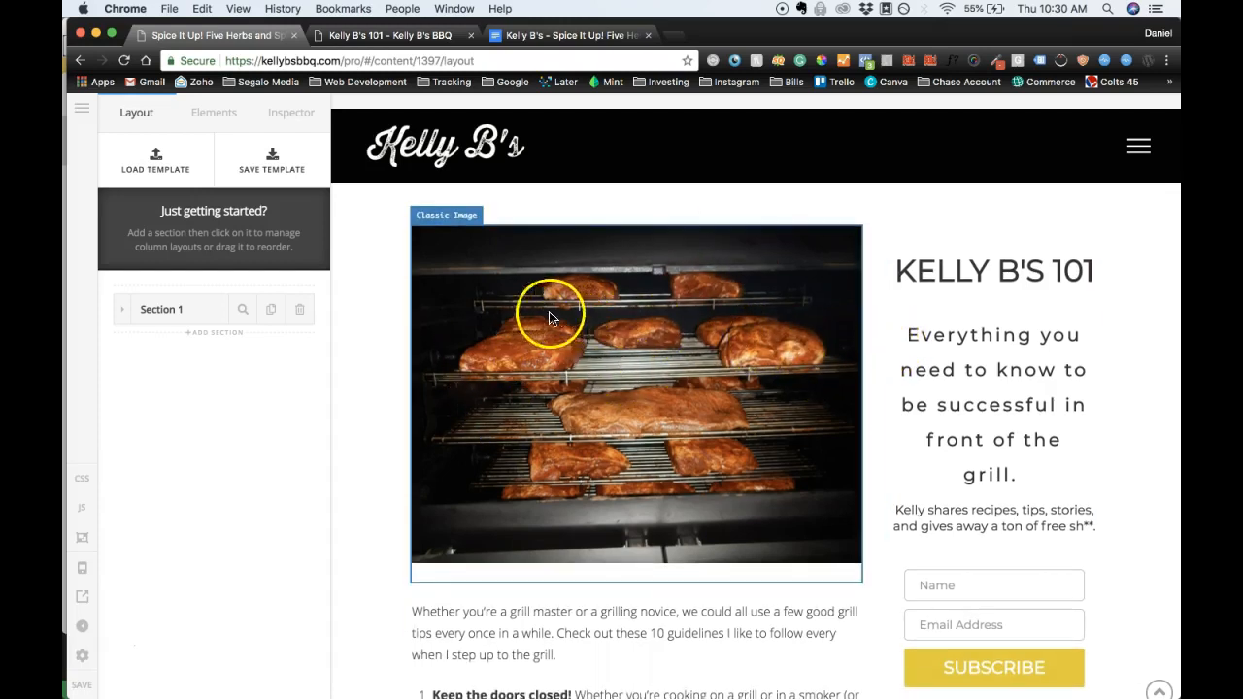
Replace the post's main smoker image with the media library's rosemary-topped roast in front of flames.
click(719, 448)
click(242, 575)
click(243, 579)
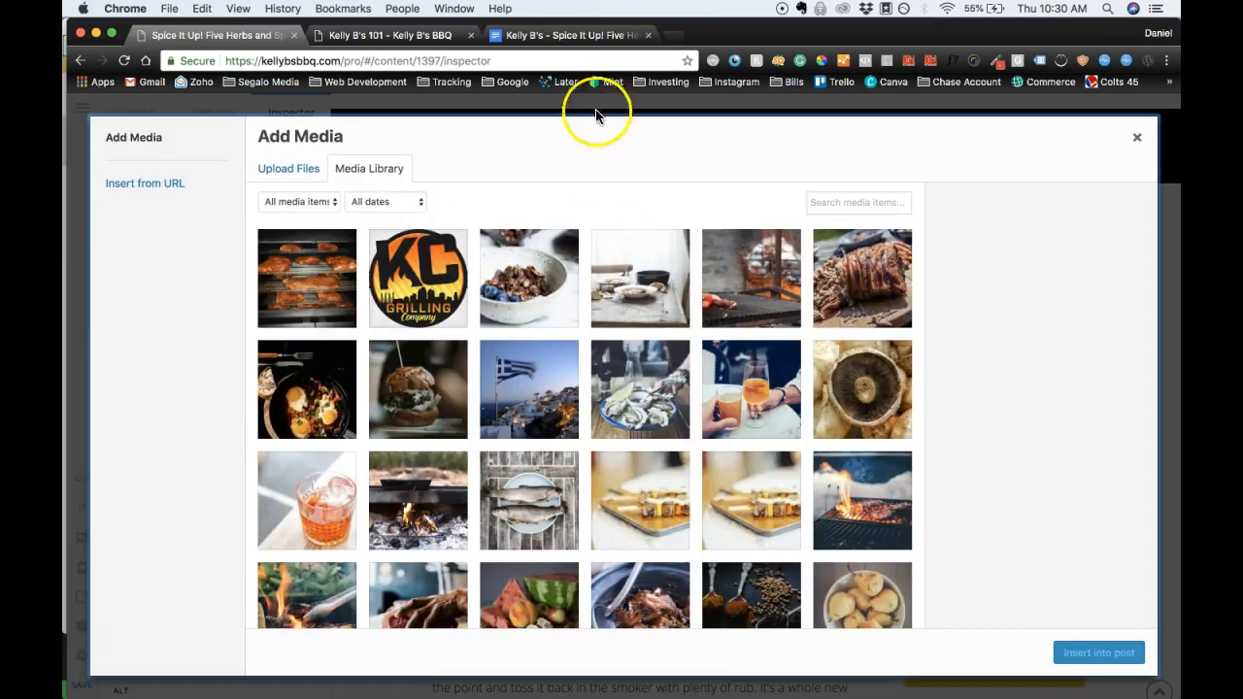
scroll(596, 393, down, 2)
scroll(596, 393, down, 15)
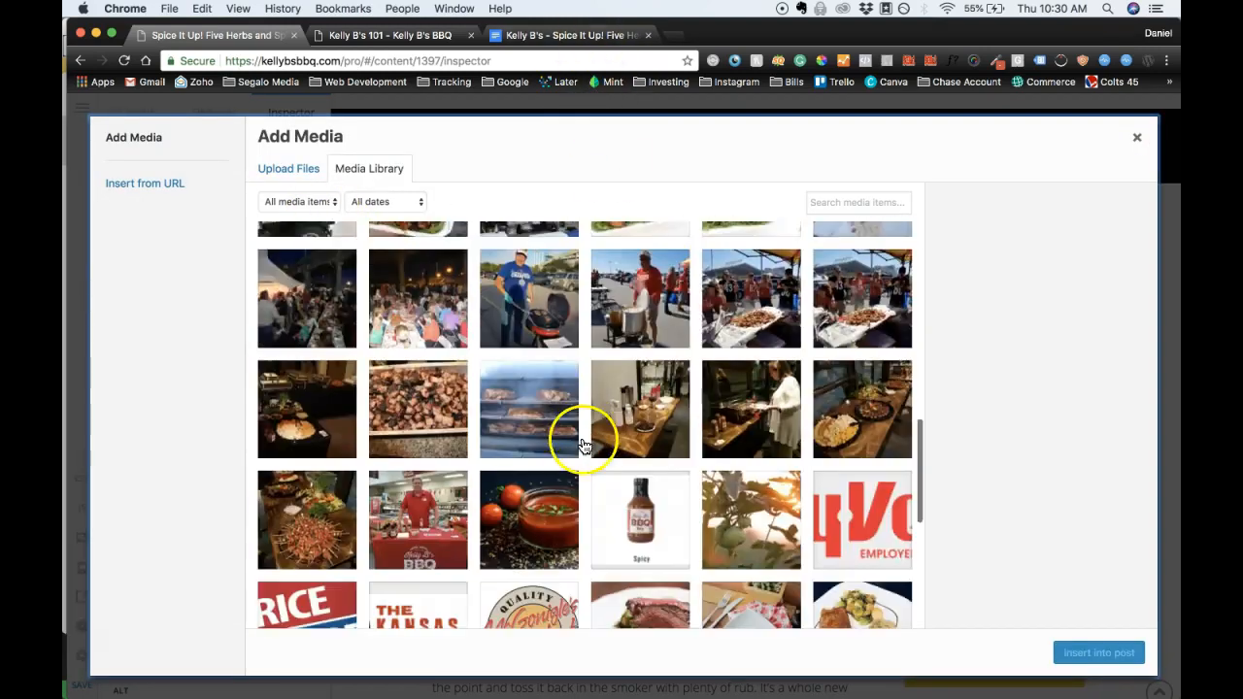
scroll(547, 519, down, 10)
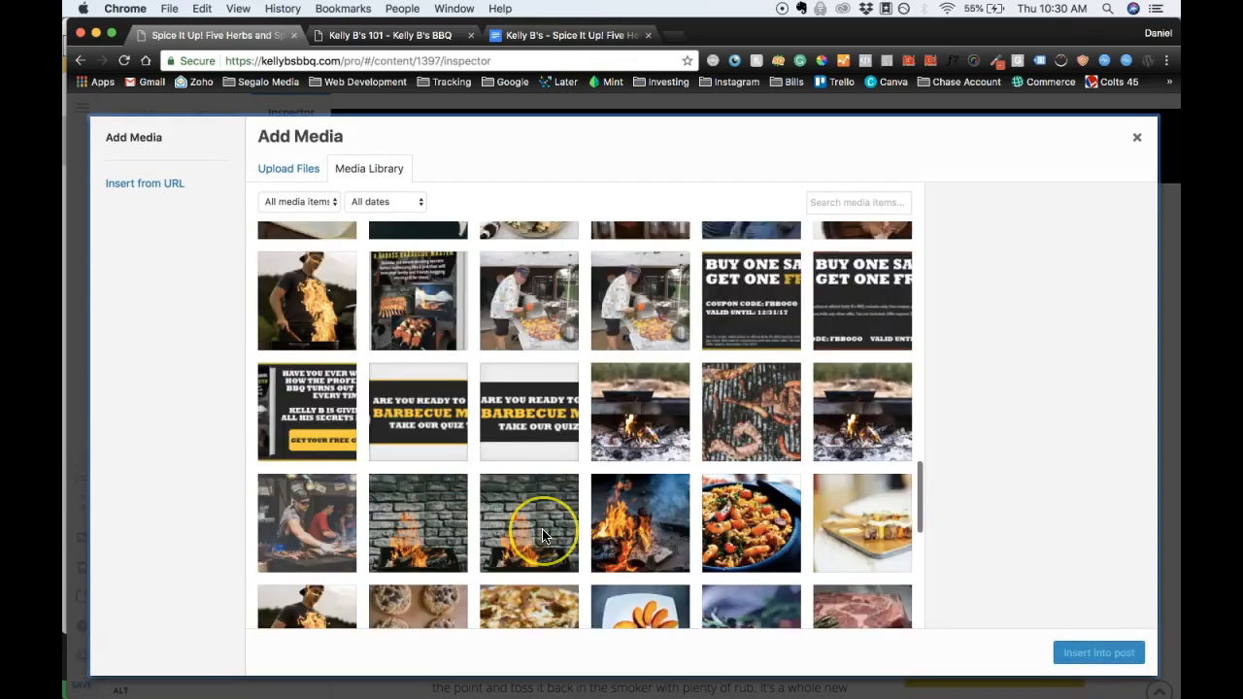
scroll(542, 532, down, 10)
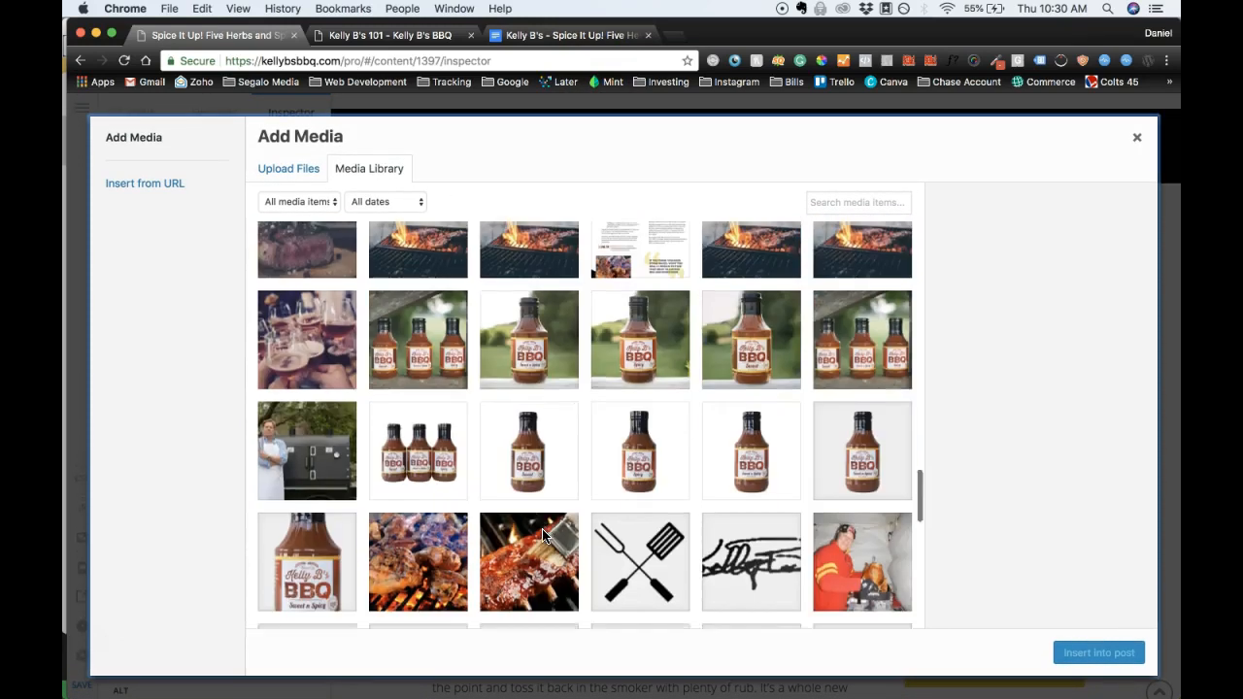
scroll(542, 533, down, 5)
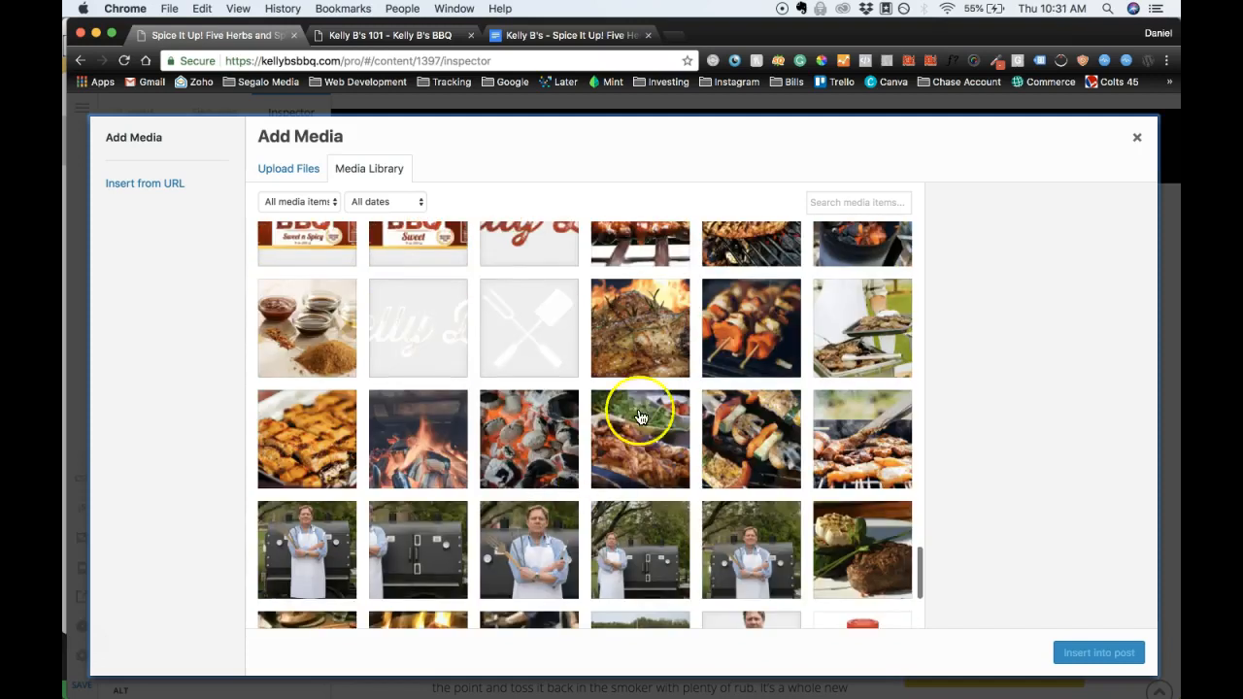
click(649, 355)
click(1079, 657)
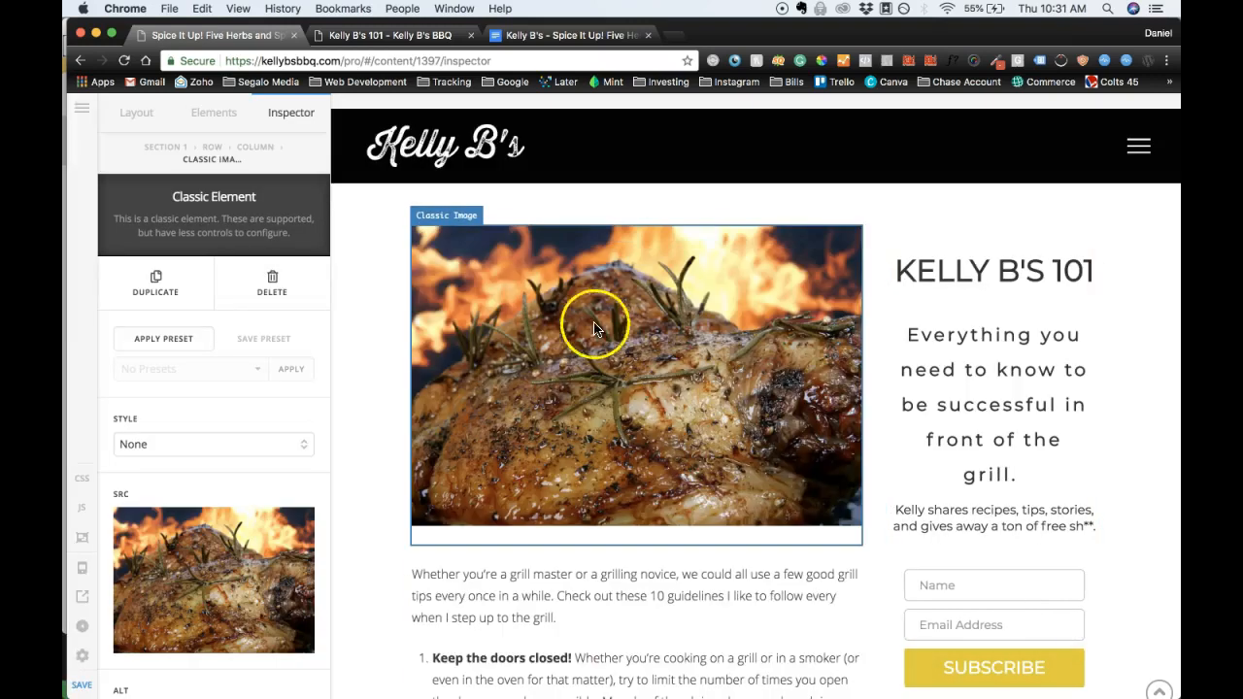
Look over the post preview around the main image and the builder's layout, element and inspector options.
scroll(409, 319, up, 2)
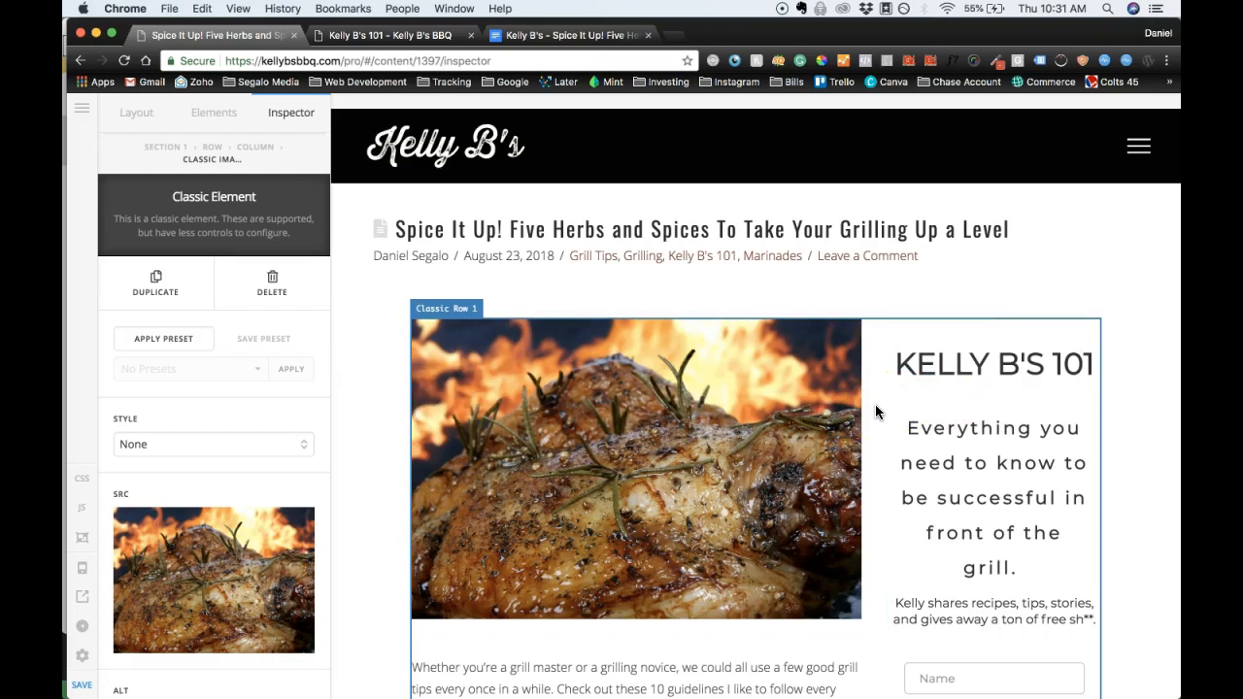
scroll(762, 402, down, 3)
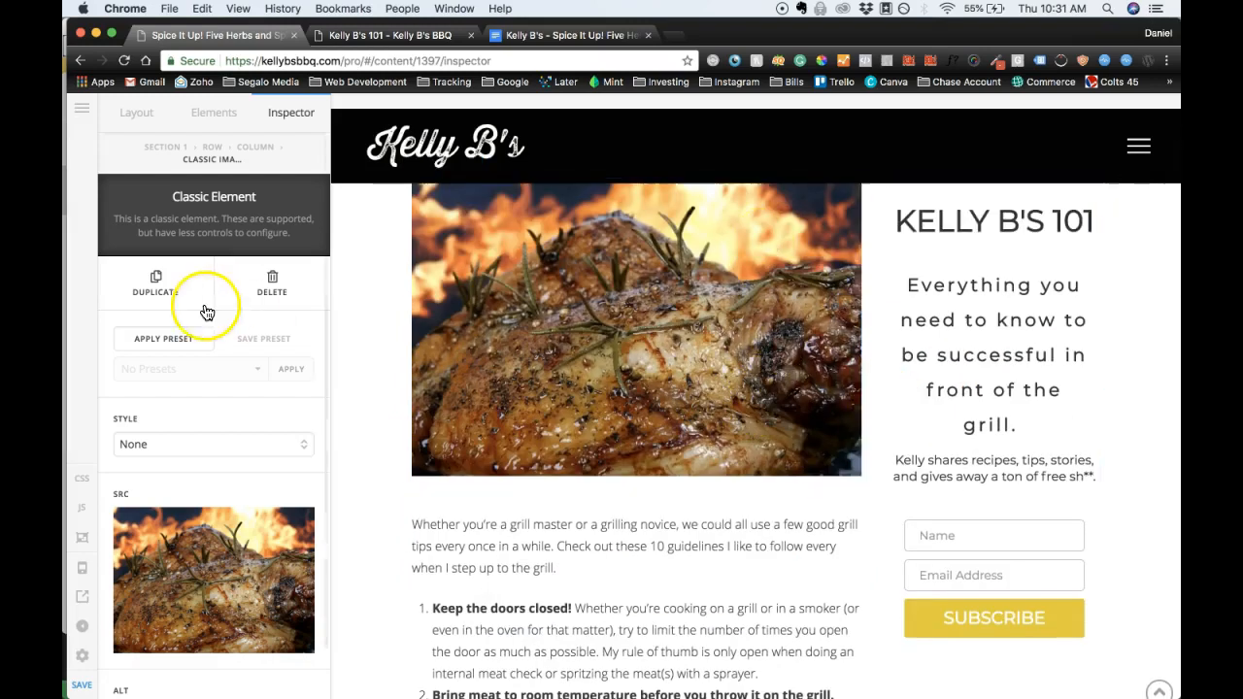
click(138, 114)
click(199, 126)
click(291, 113)
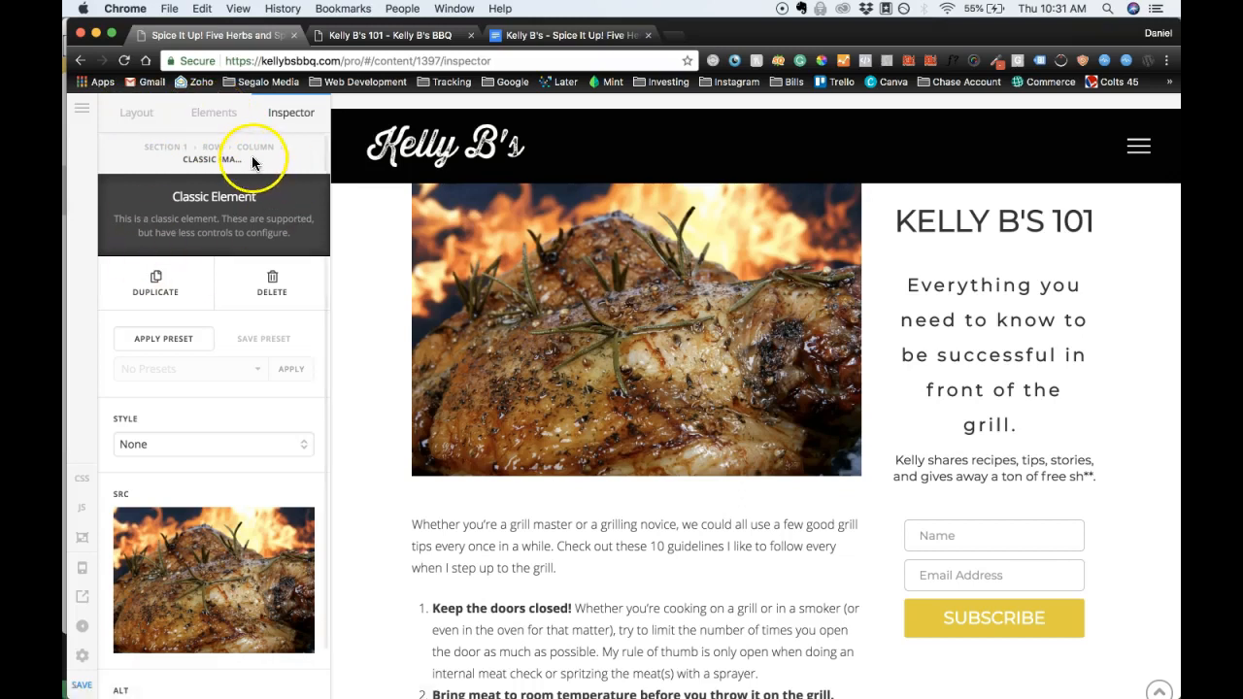
click(215, 115)
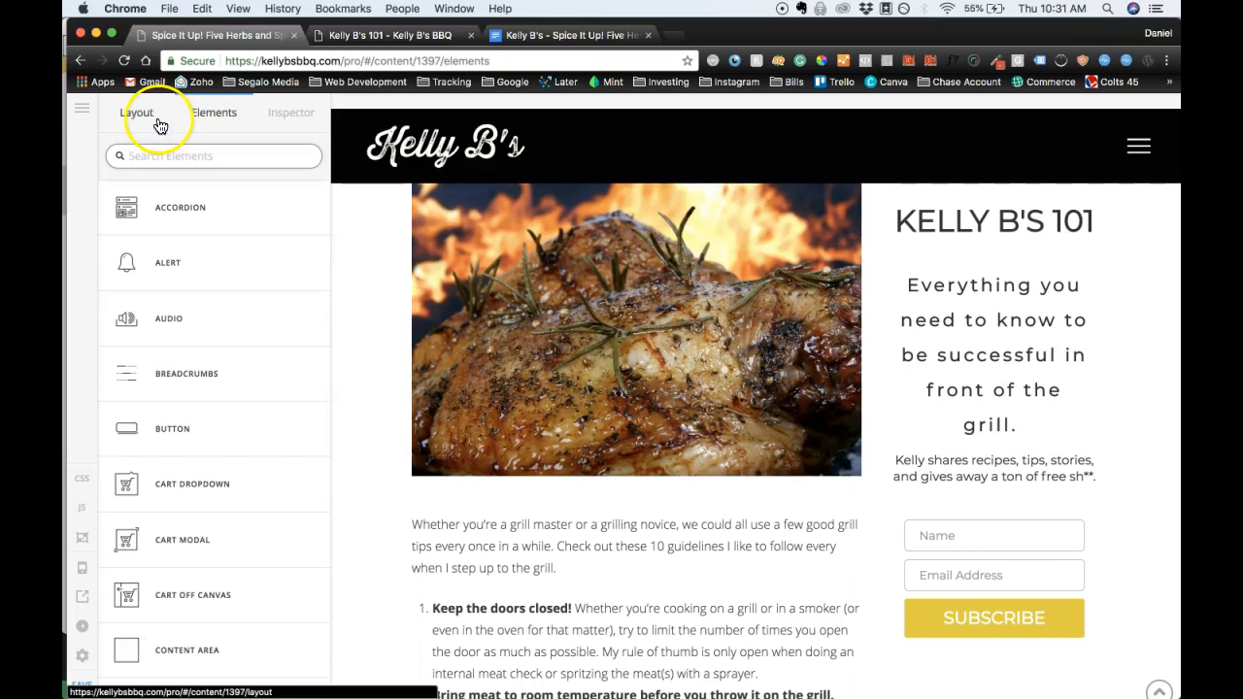
scroll(594, 410, down, 1)
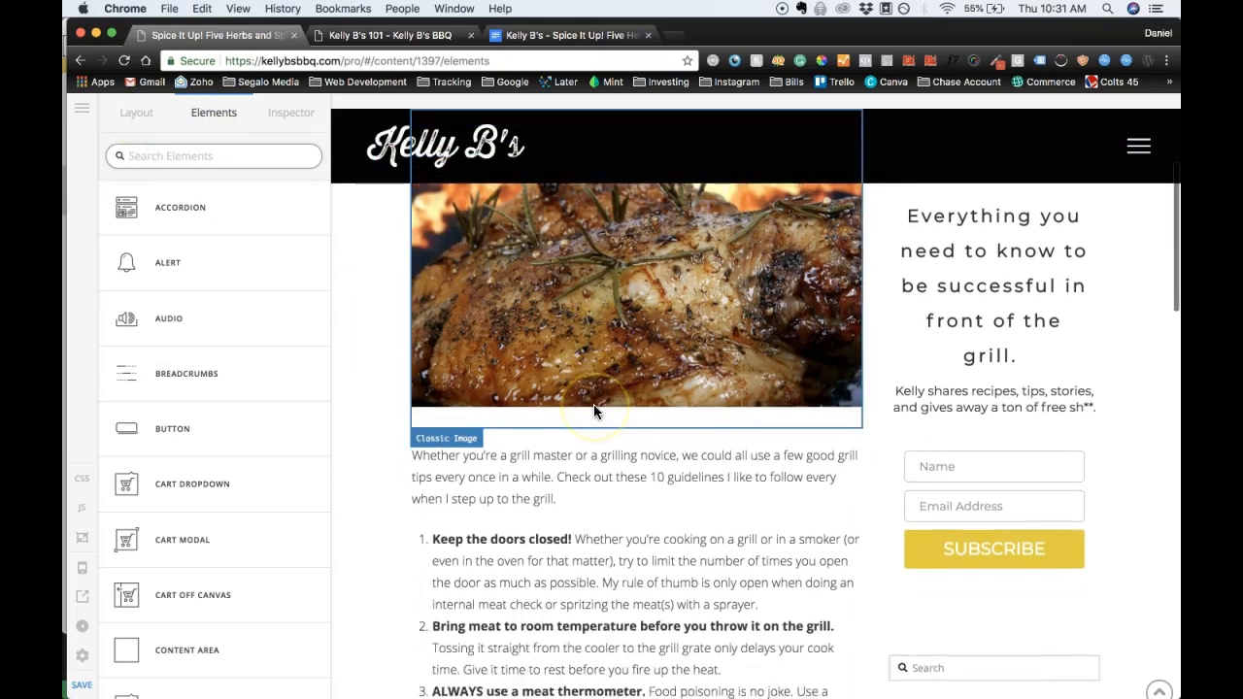
scroll(594, 409, up, 3)
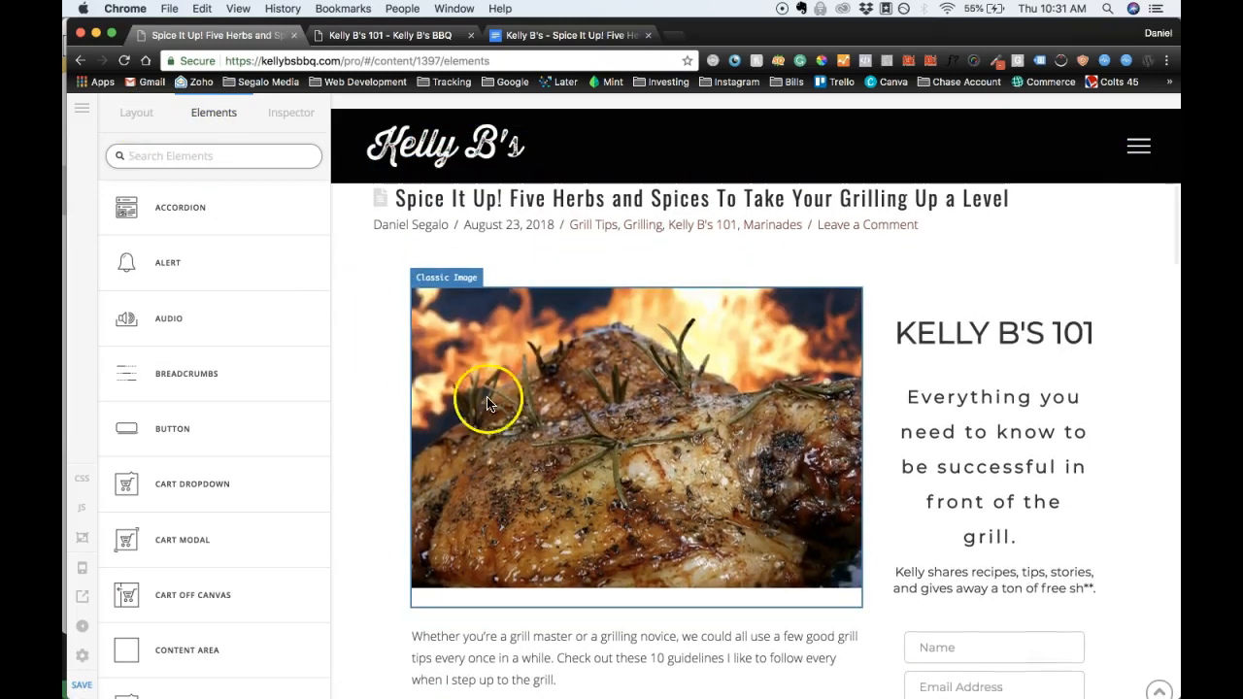
Examine the post's Section 1 layout, including its classic row and the 2/3 and 1/3 column split shown in the preview.
scroll(403, 410, down, 3)
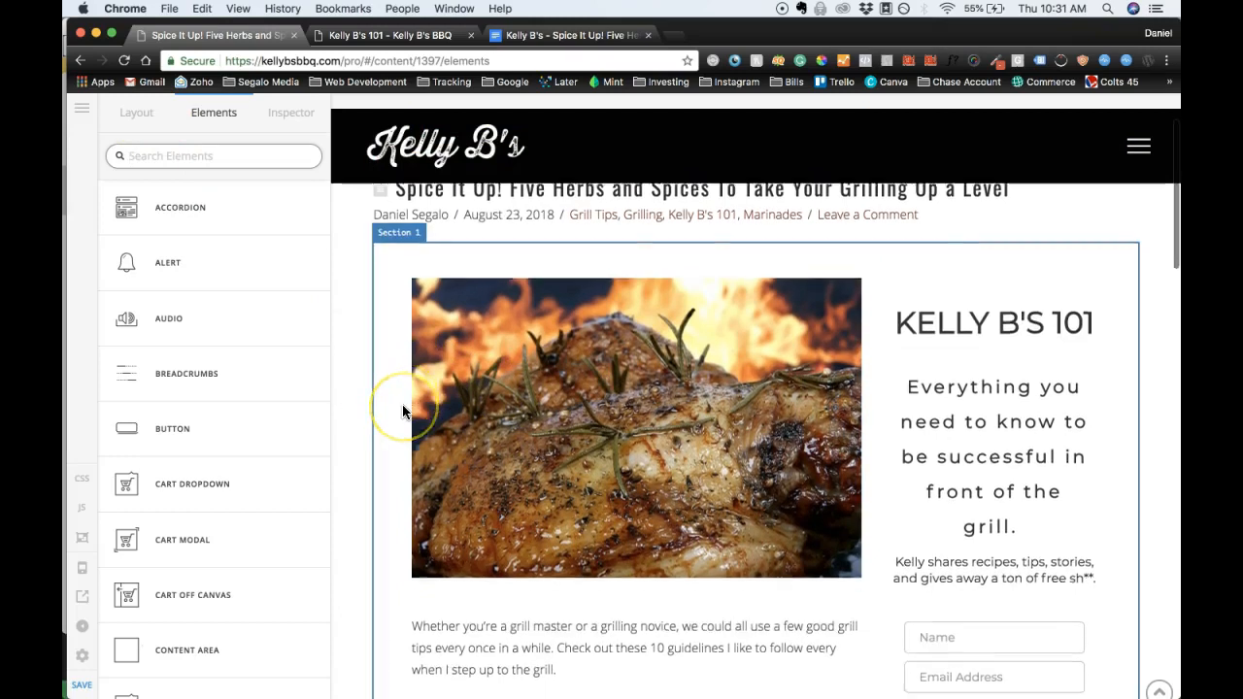
click(387, 252)
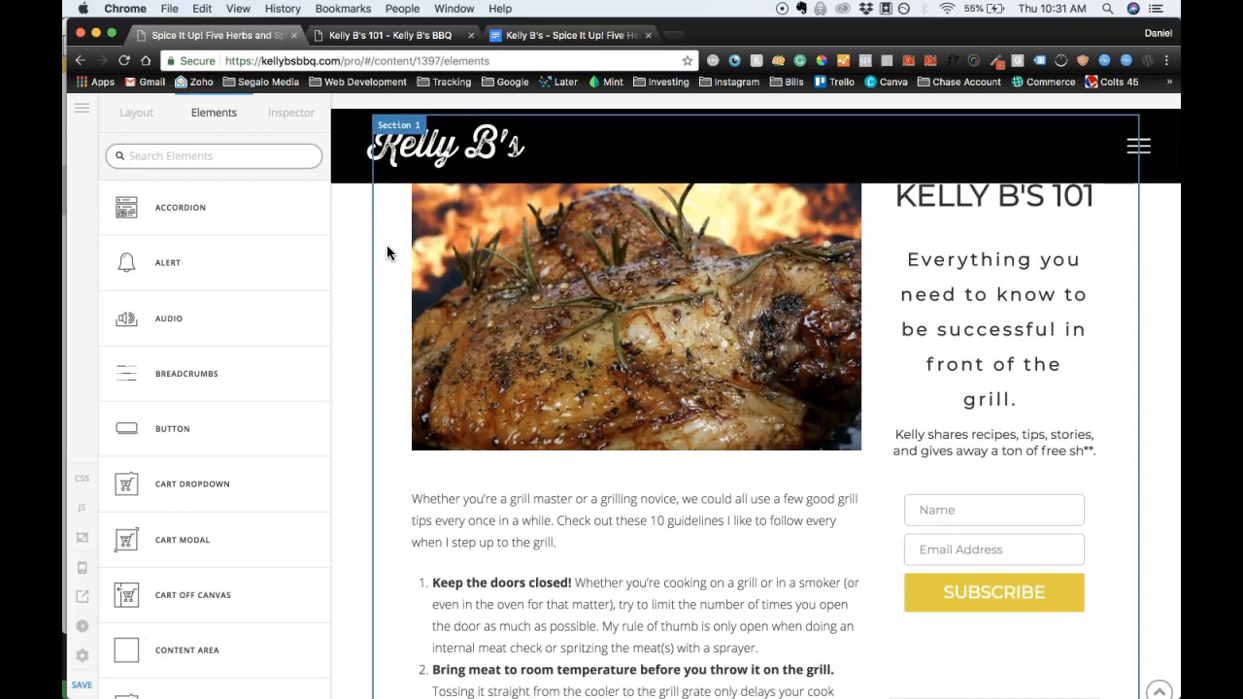
scroll(387, 253, up, 3)
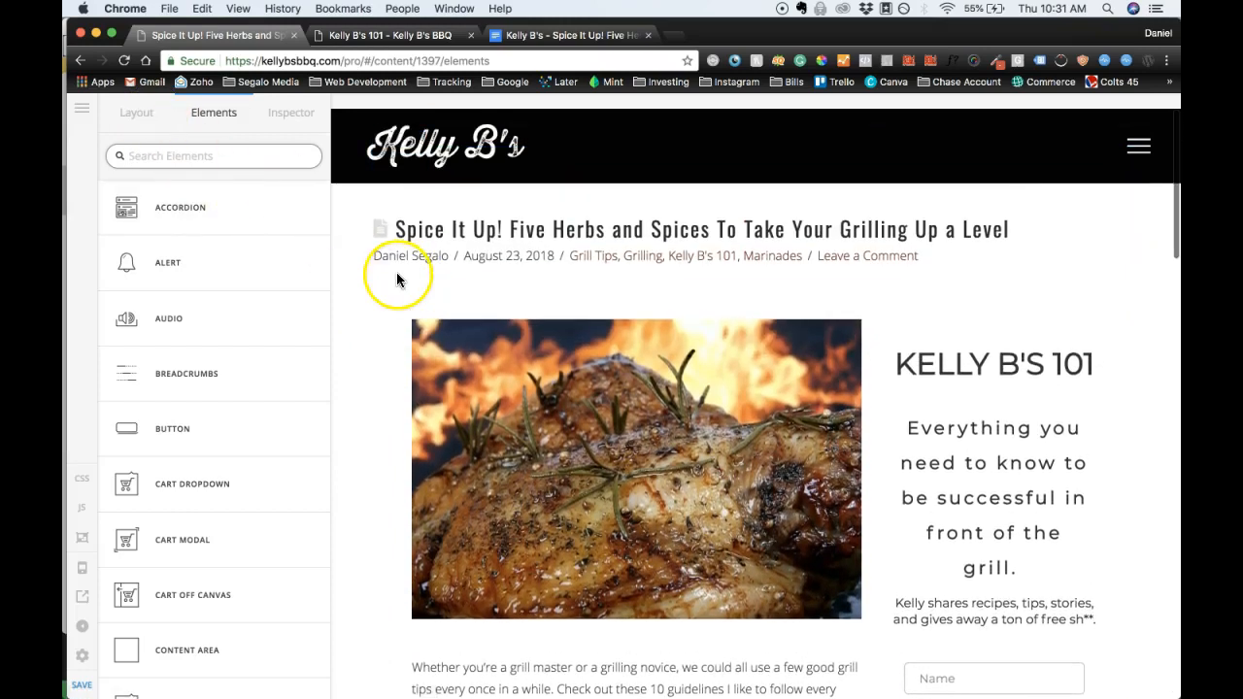
click(140, 113)
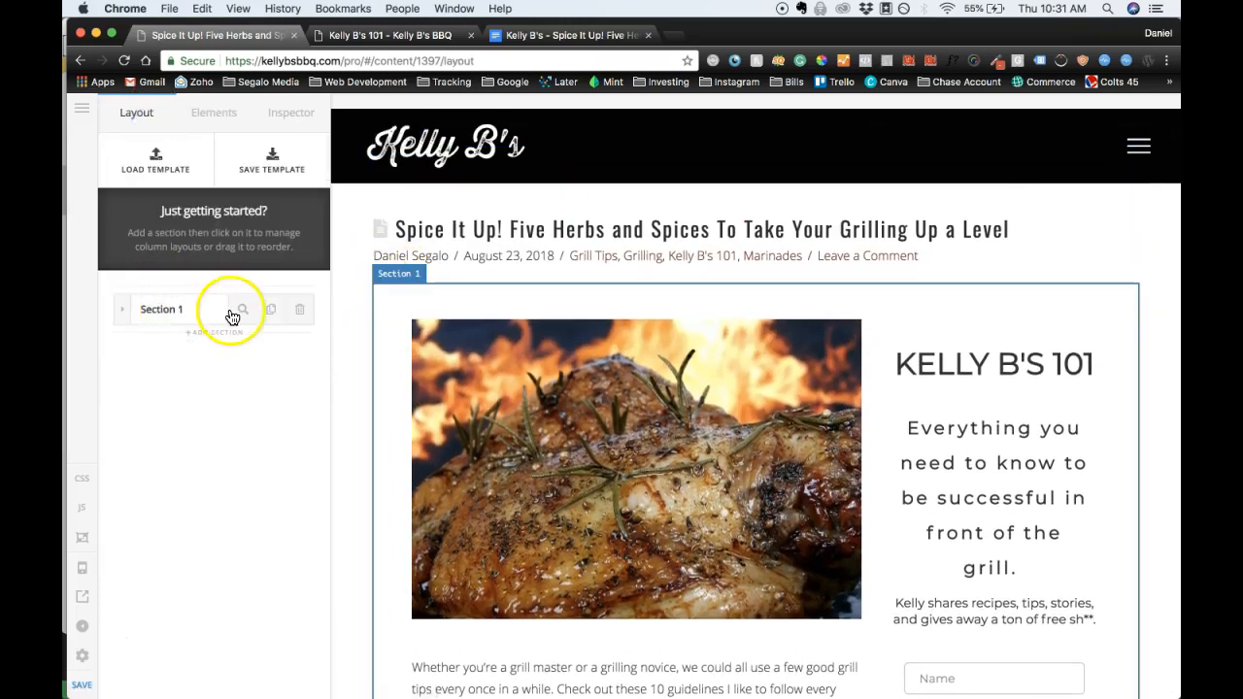
click(121, 309)
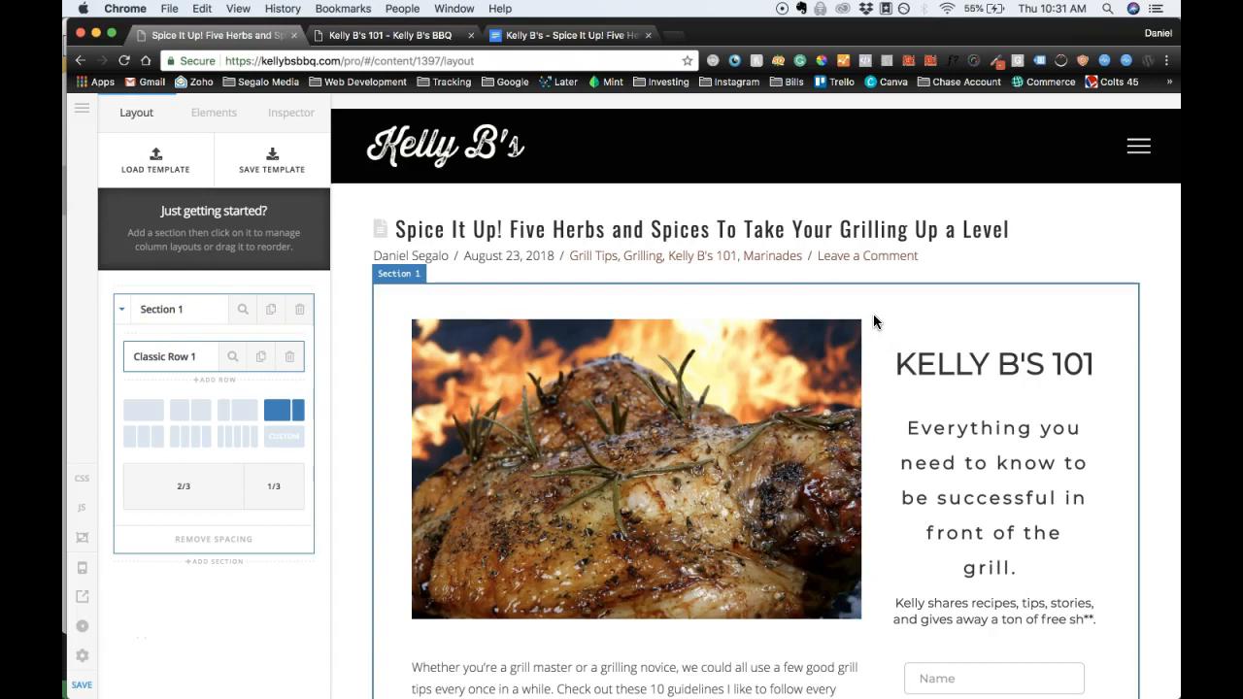
click(873, 363)
scroll(874, 373, down, 3)
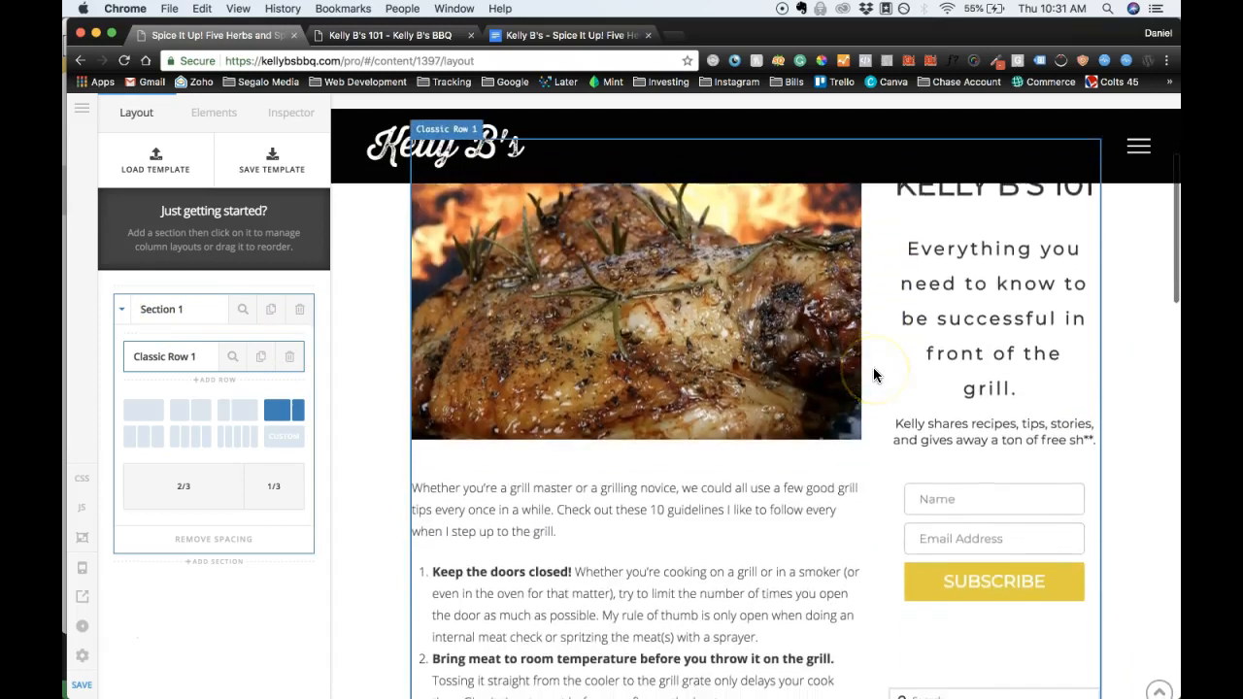
scroll(874, 375, up, 3)
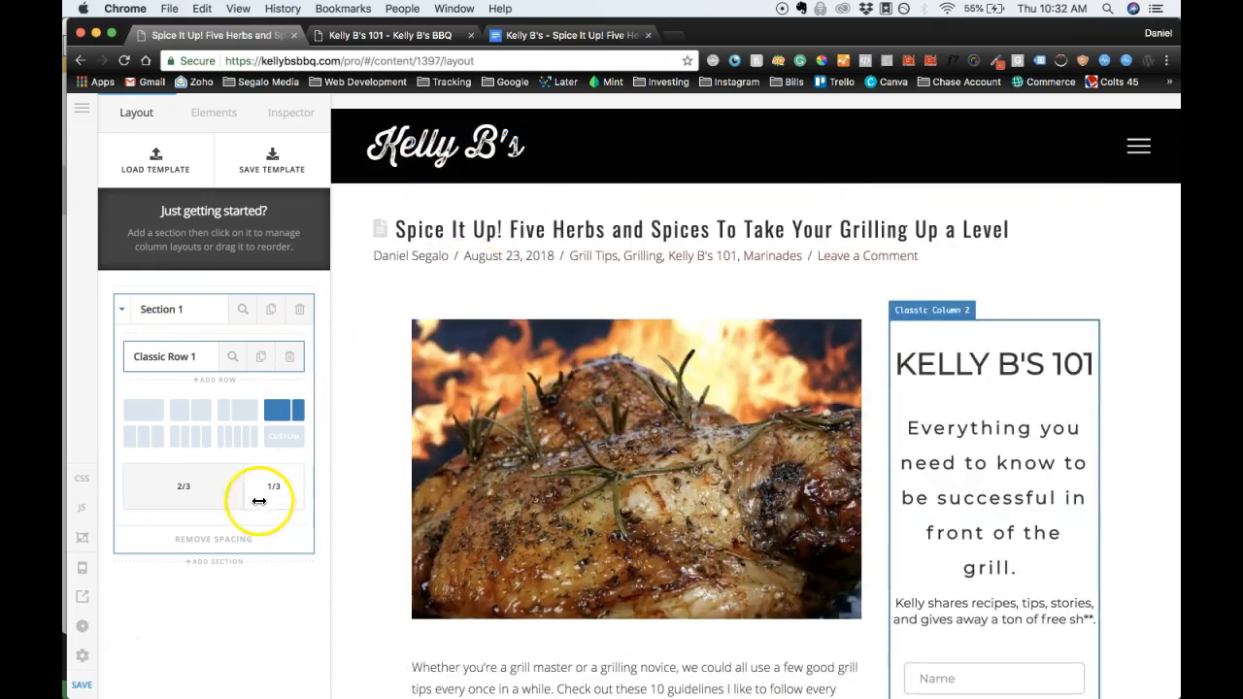
Add a Text element above the main roast image and set its content to "Testing for a video.".
click(206, 116)
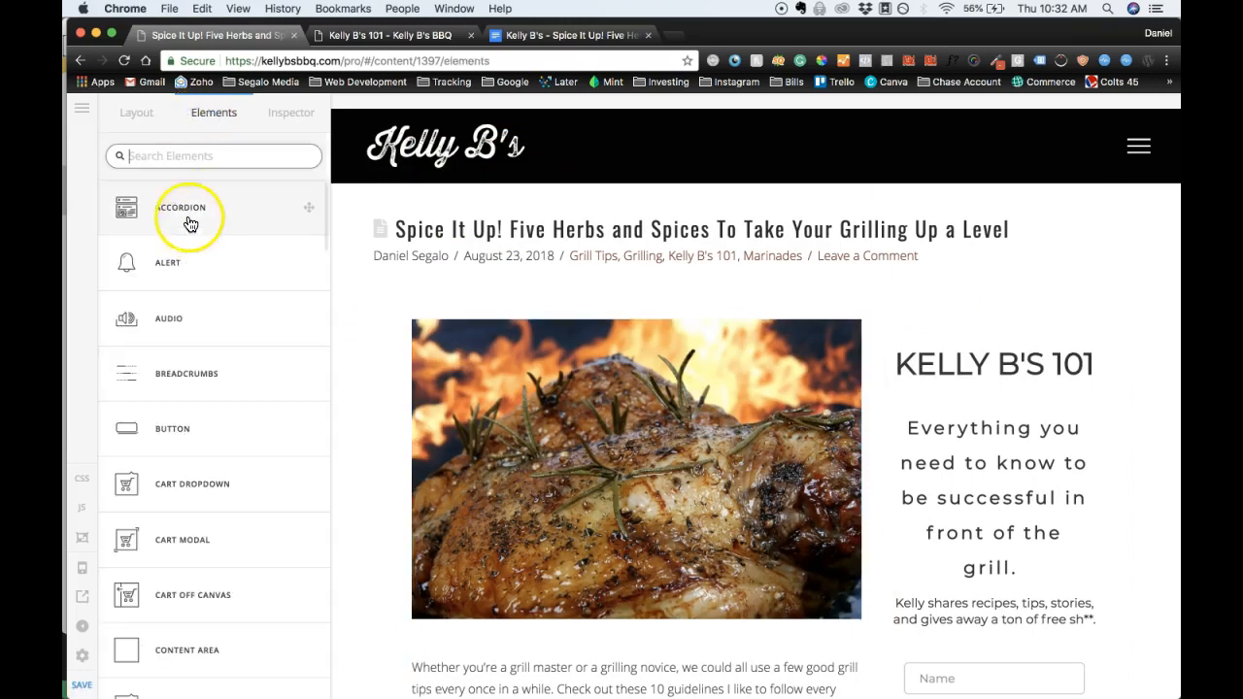
scroll(208, 405, down, 13)
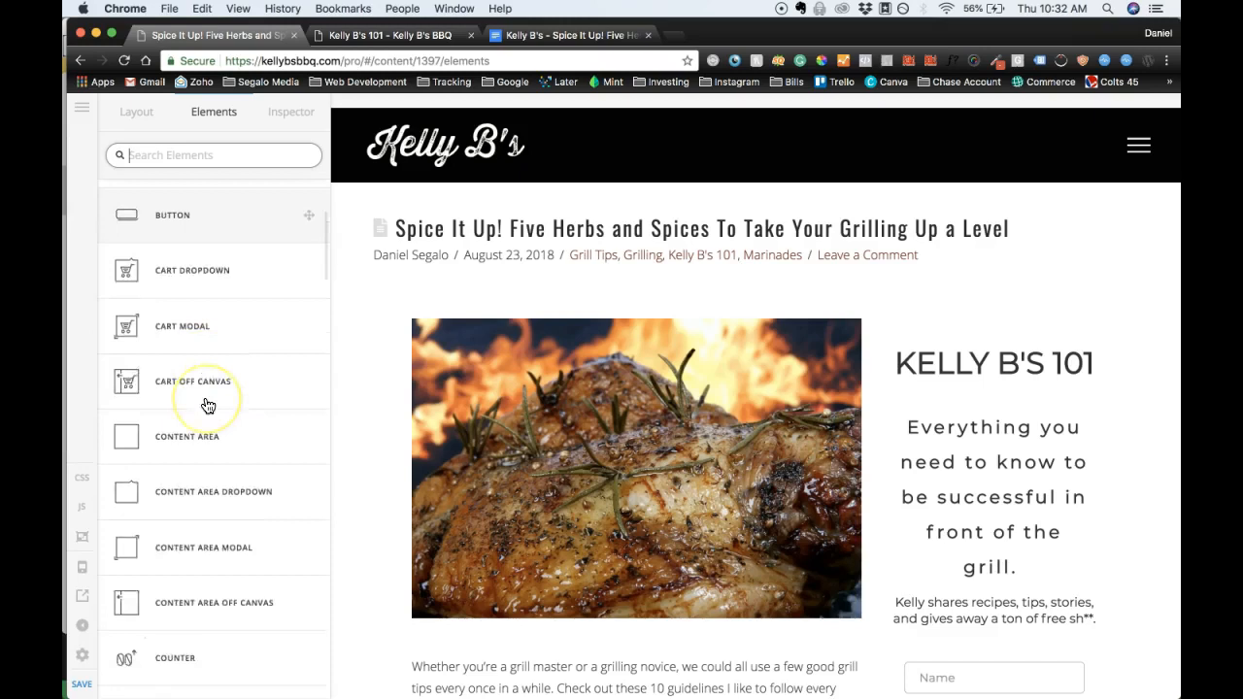
scroll(208, 405, down, 4)
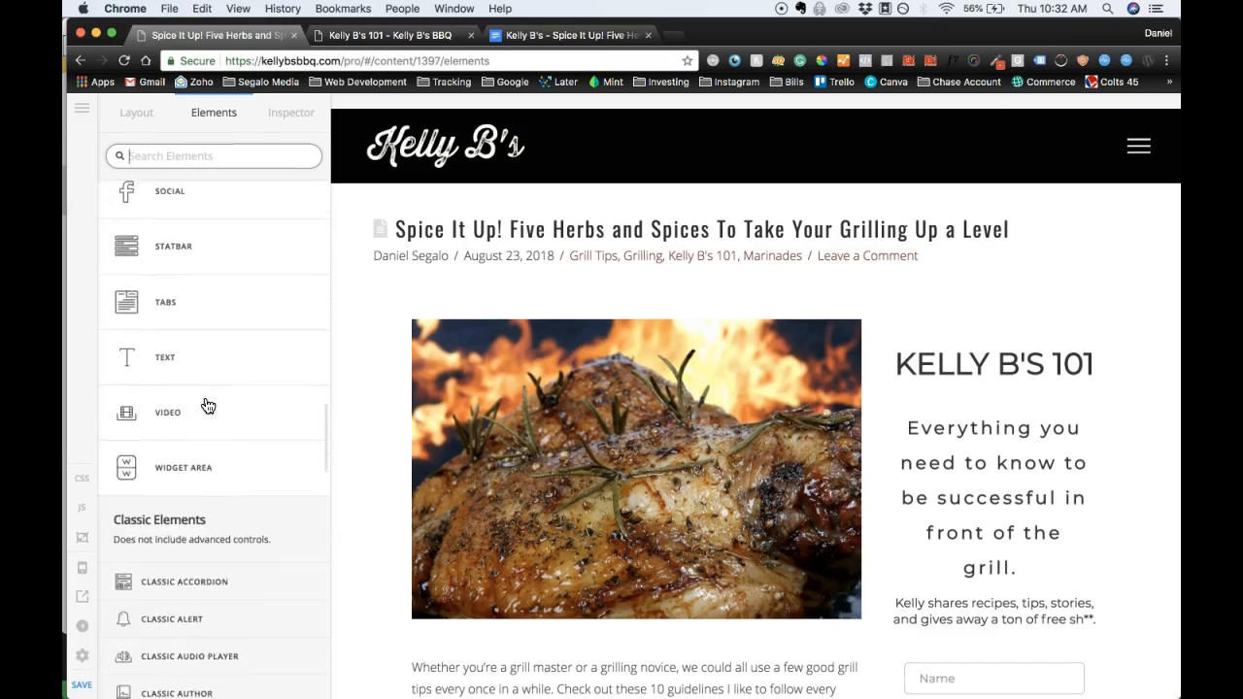
scroll(208, 405, up, 1)
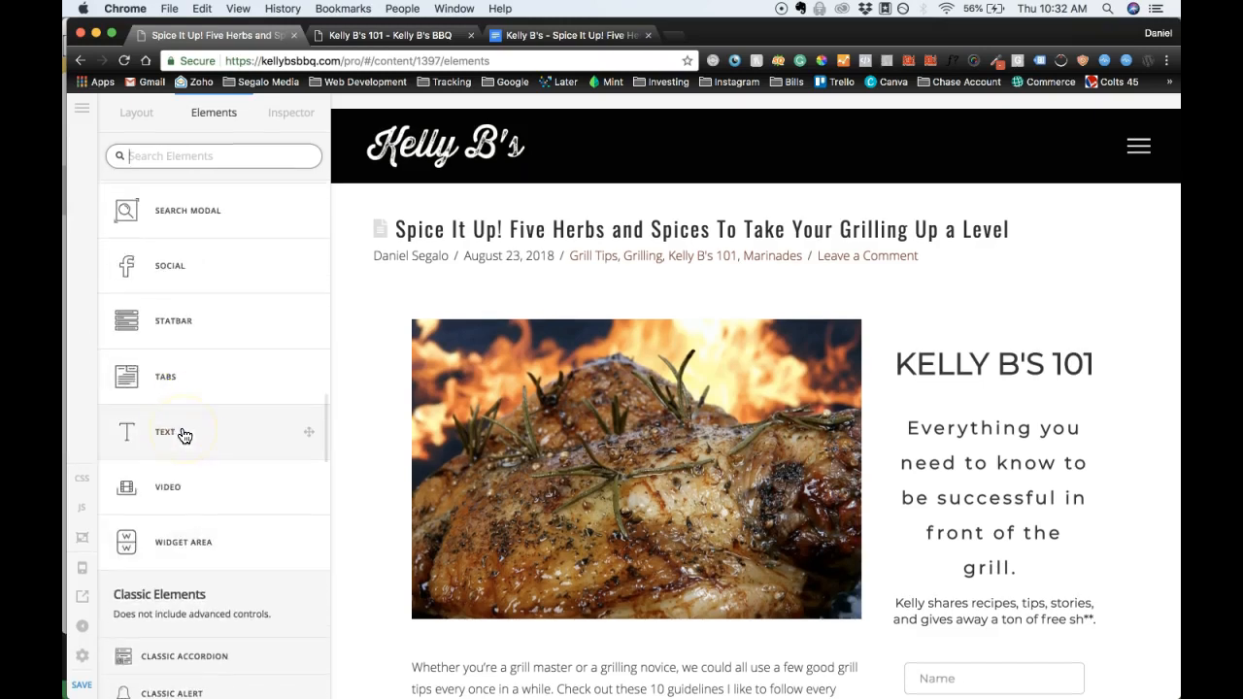
drag(182, 433, 480, 358)
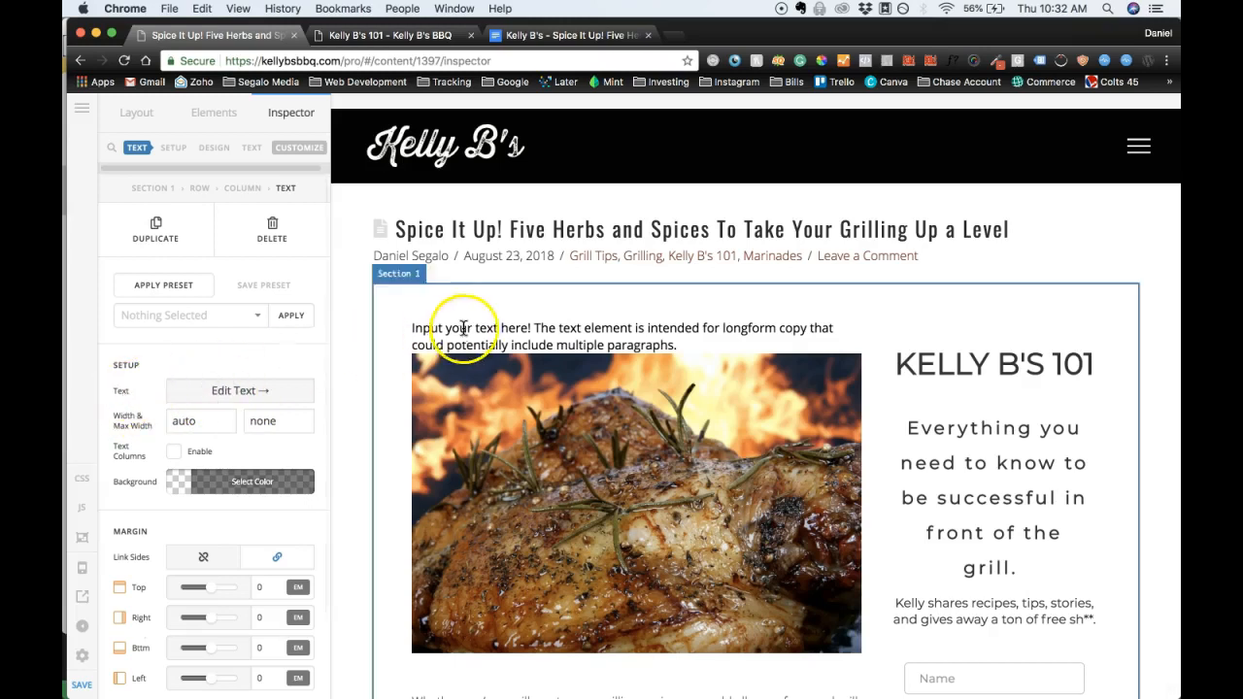
click(259, 391)
triple_click(165, 174)
text(Testing for a video.)
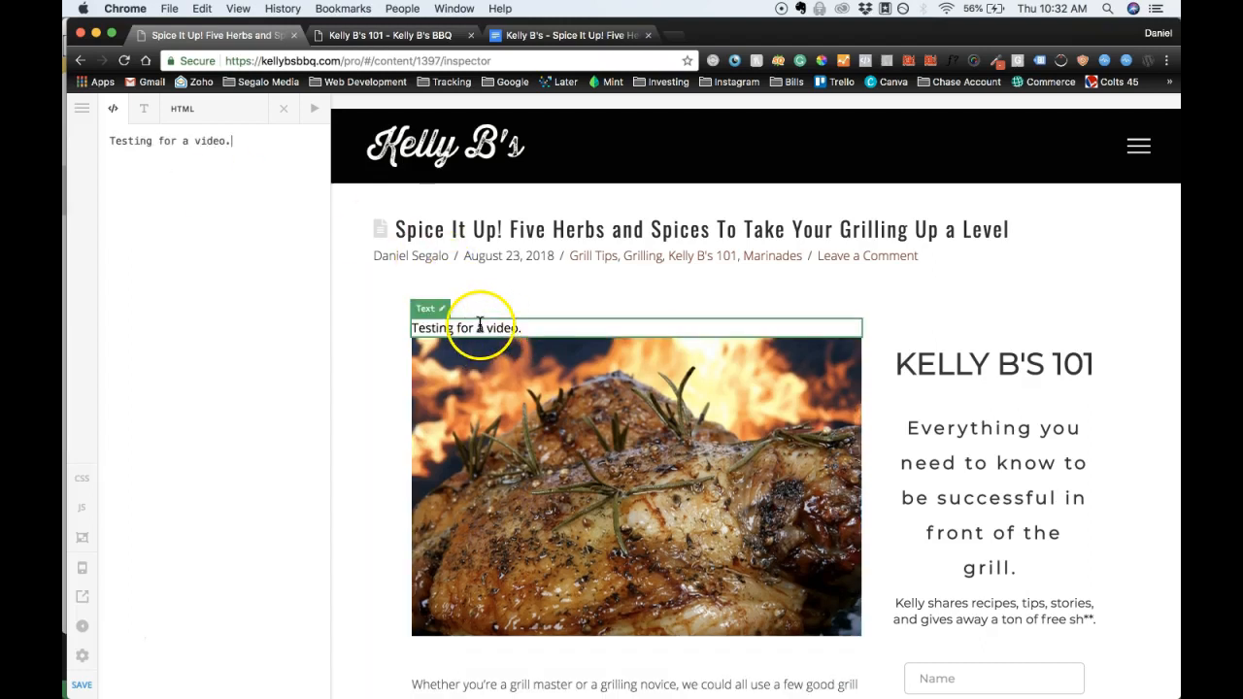
Delete the test Text element above the main image.
click(272, 116)
click(283, 243)
click(571, 447)
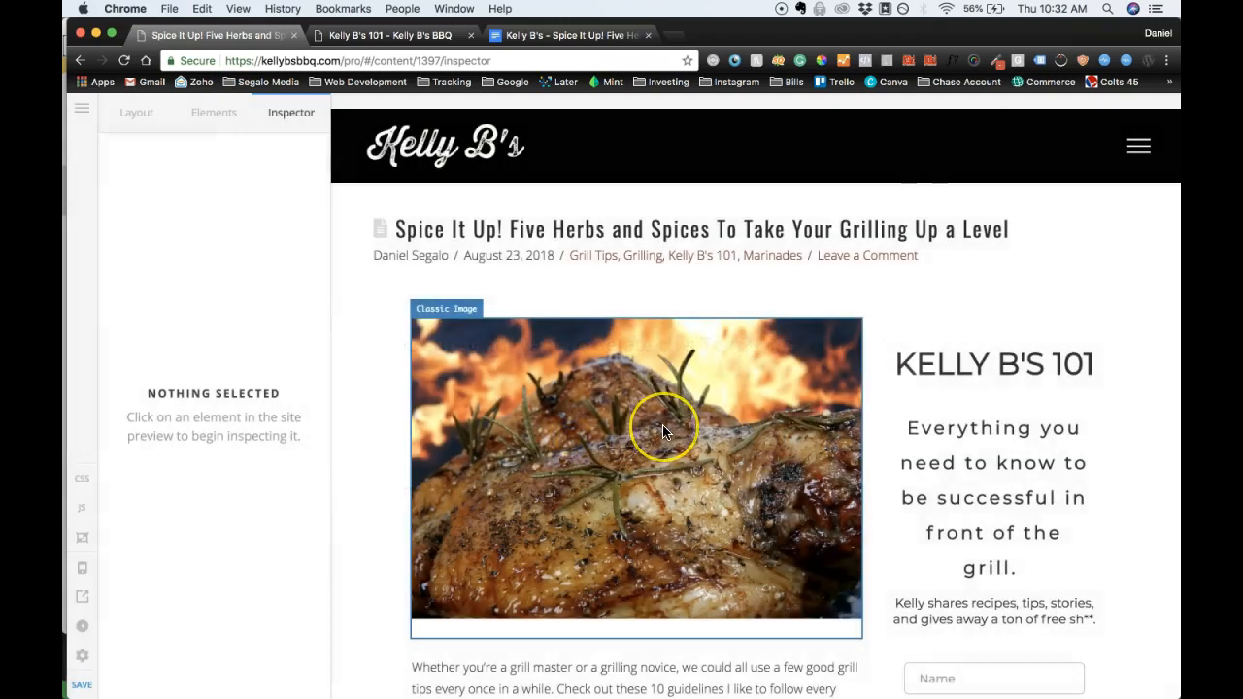
Copy the article body in the Google Docs document, from "Is your meat missing something?" through "Enjoy!".
scroll(664, 430, down, 1)
scroll(666, 433, up, 1)
scroll(664, 430, down, 4)
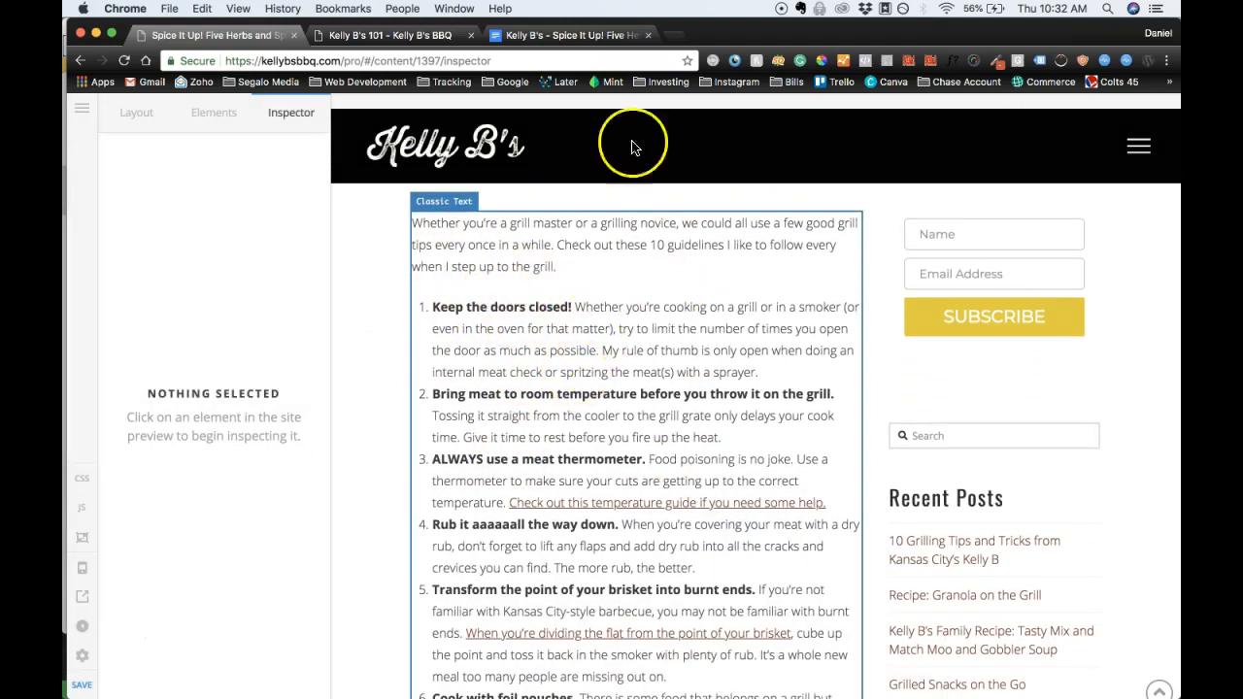
click(602, 38)
scroll(546, 514, down, 2)
click(529, 394)
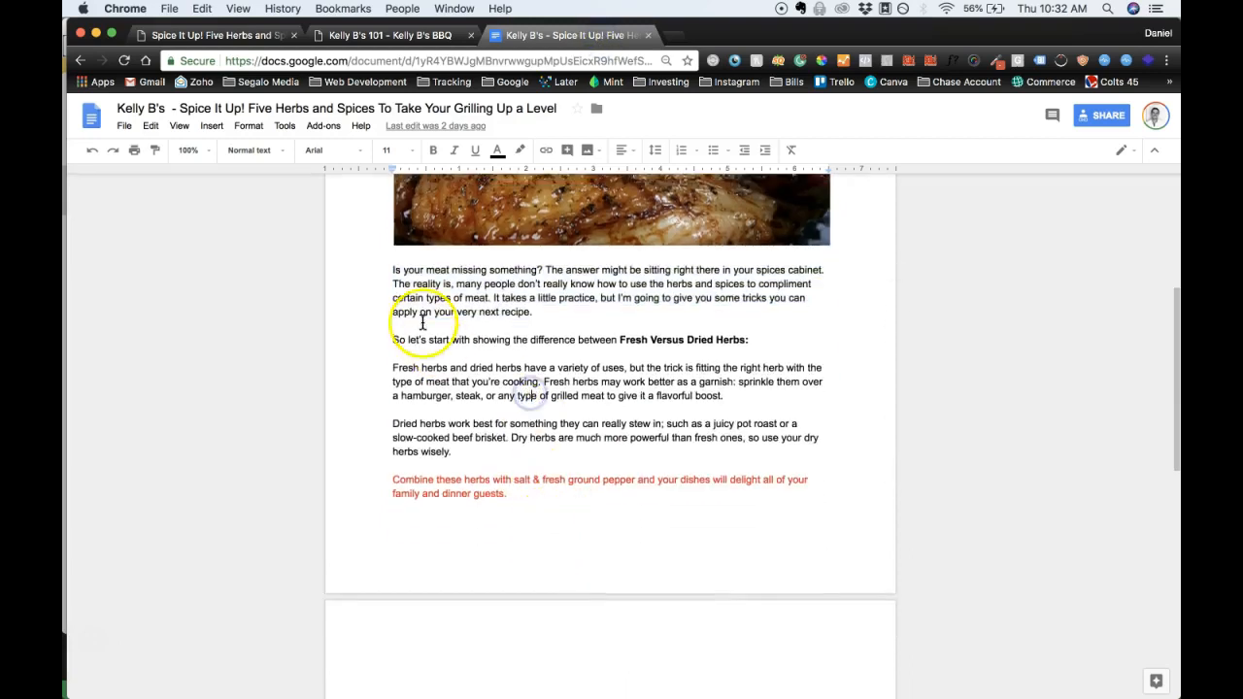
drag(390, 270, 428, 640)
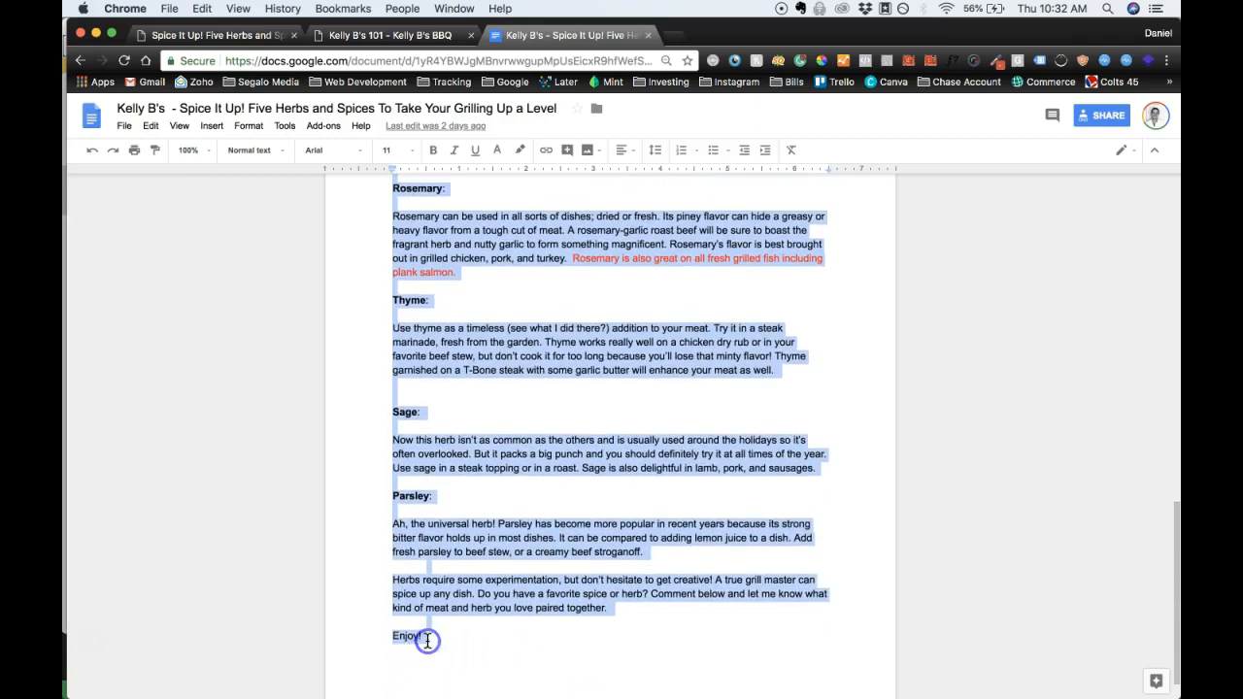
Open the post's Classic Text body in the page builder's rich text editor.
click(354, 36)
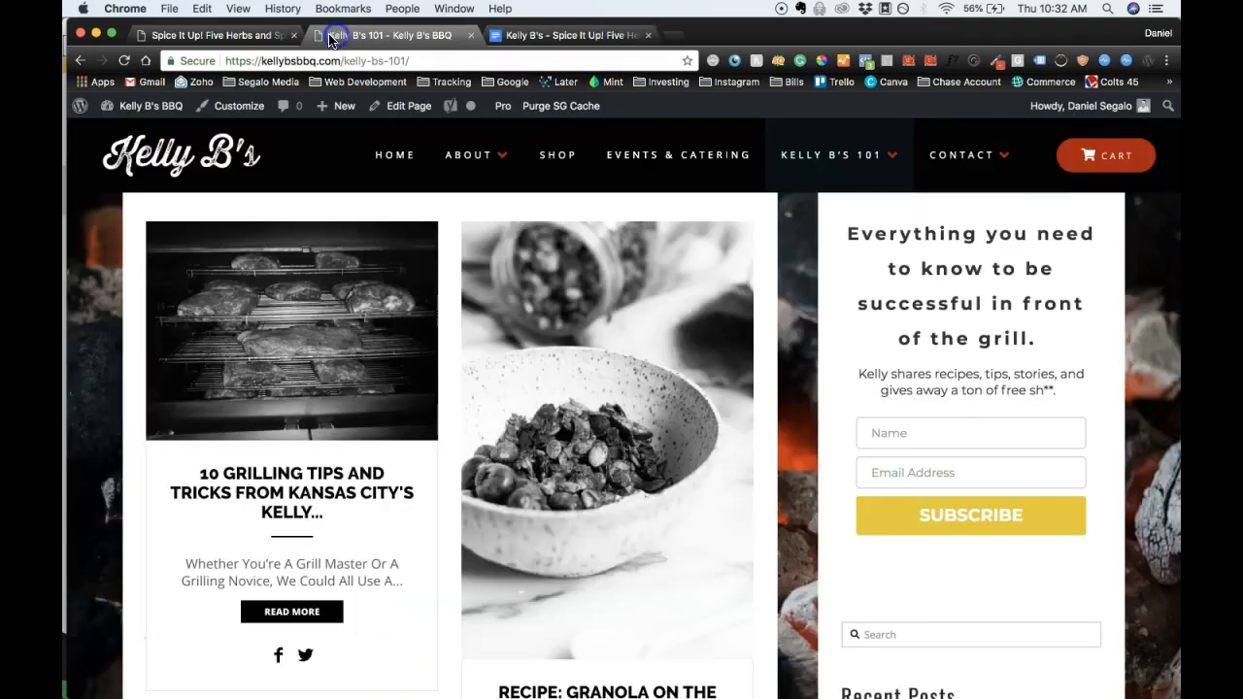
click(261, 36)
click(522, 294)
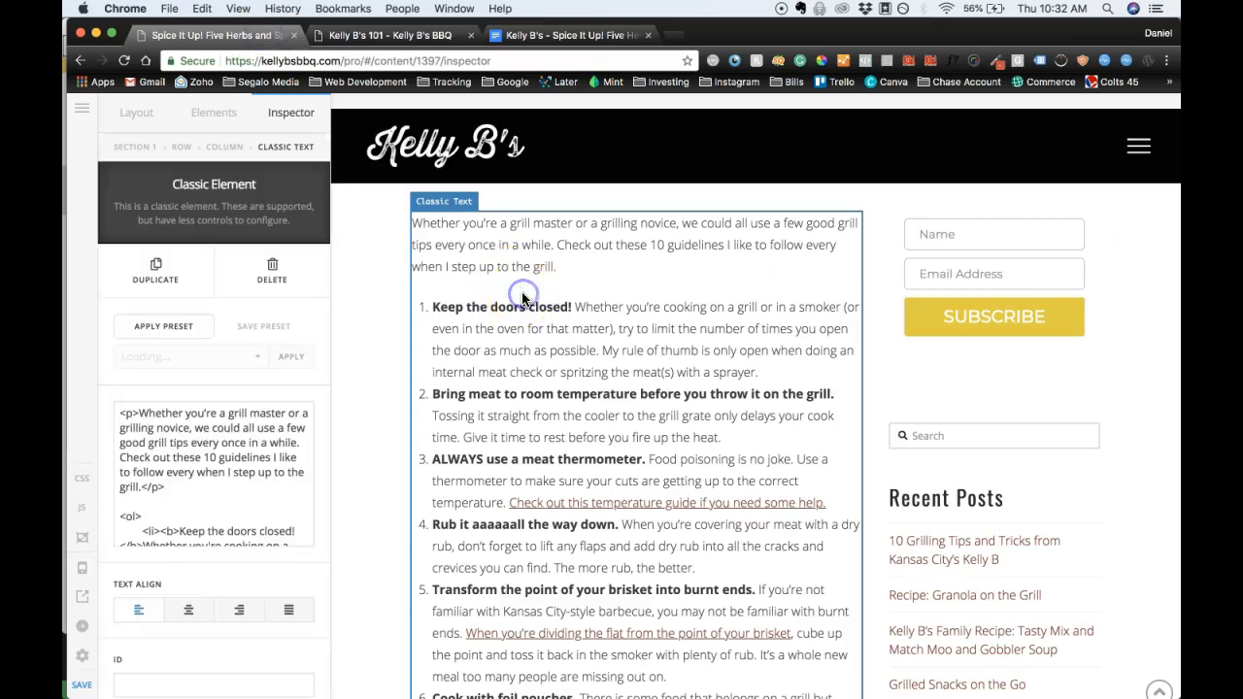
click(247, 464)
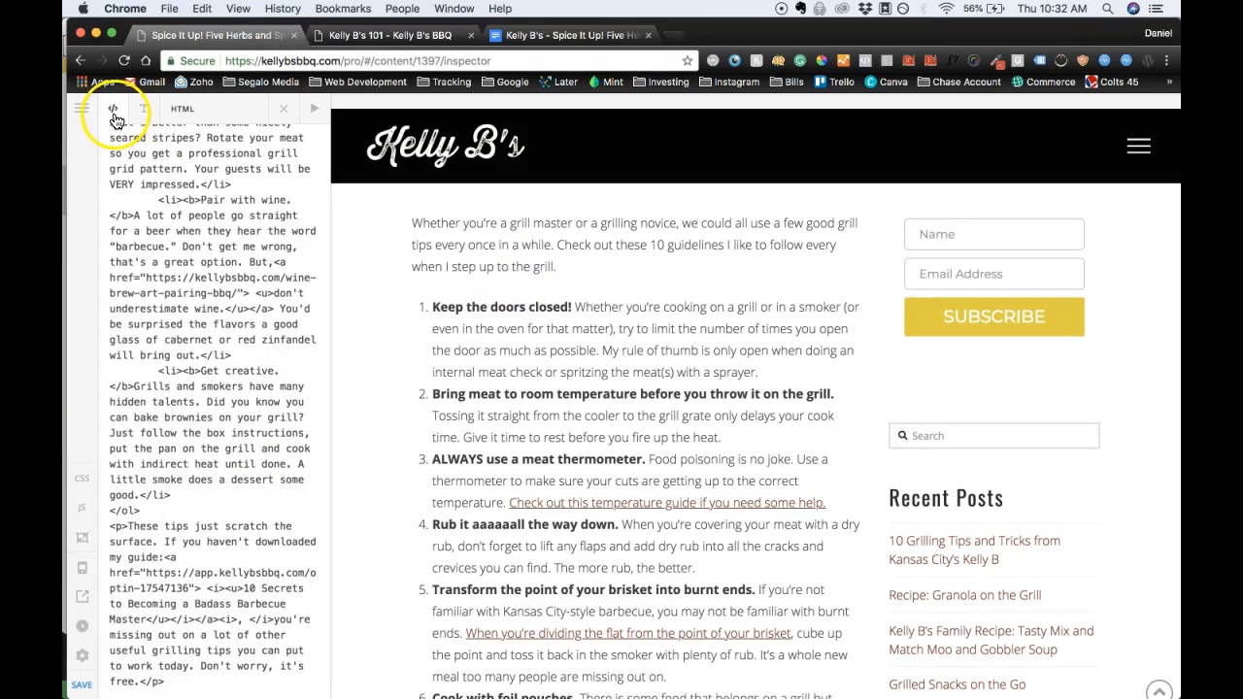
click(144, 113)
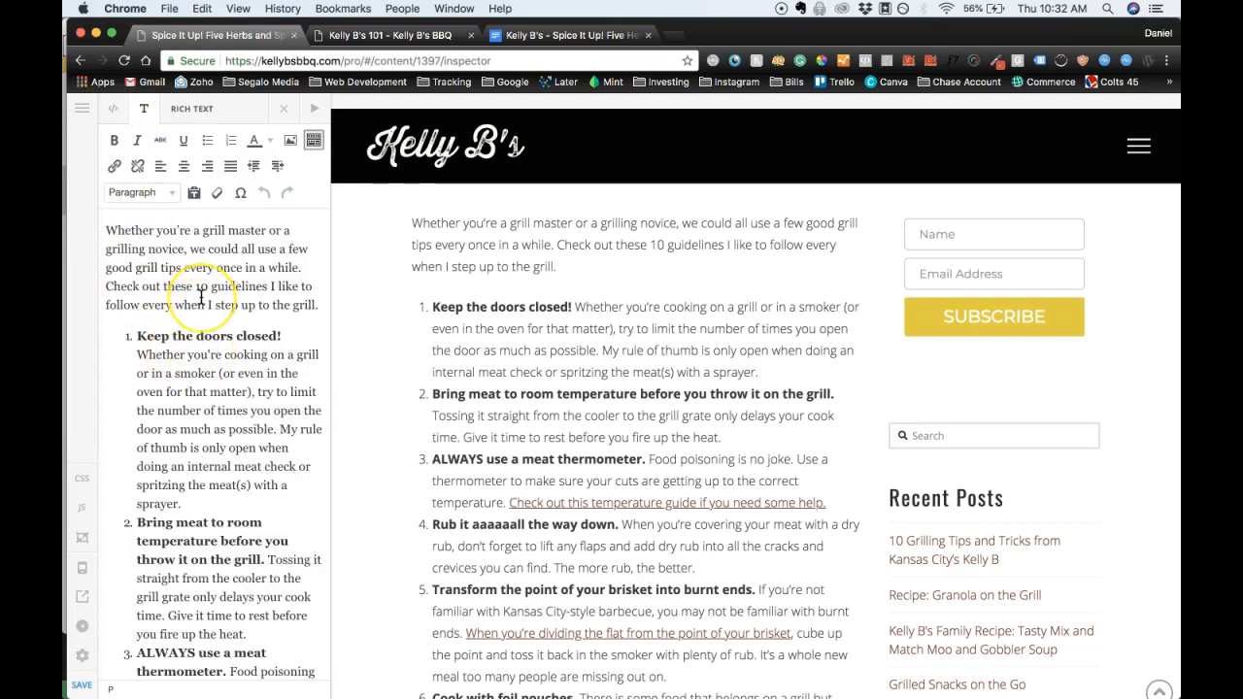
Reorder the browser tabs so the Google Docs article sits beside the page builder.
click(388, 35)
drag(522, 46, 398, 37)
click(434, 189)
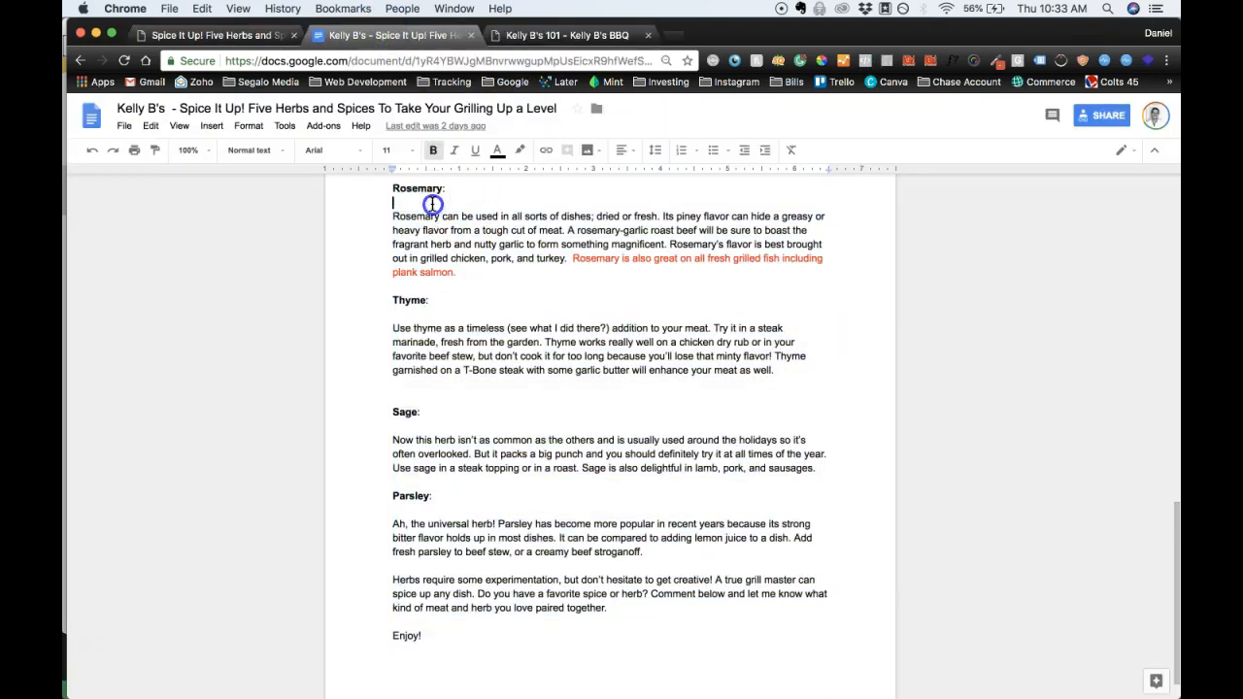
Replace all the old grilling tips in the post's body text with the copied herbs and spices article.
click(214, 35)
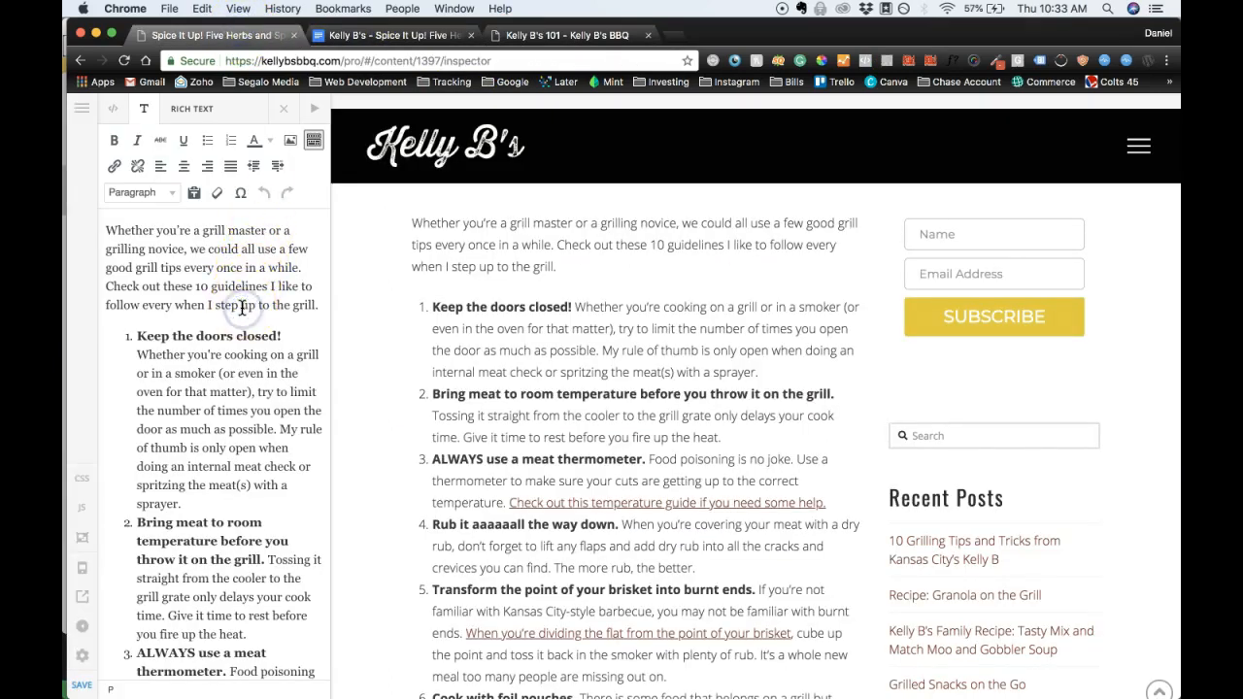
key(super+a)
key(super+v)
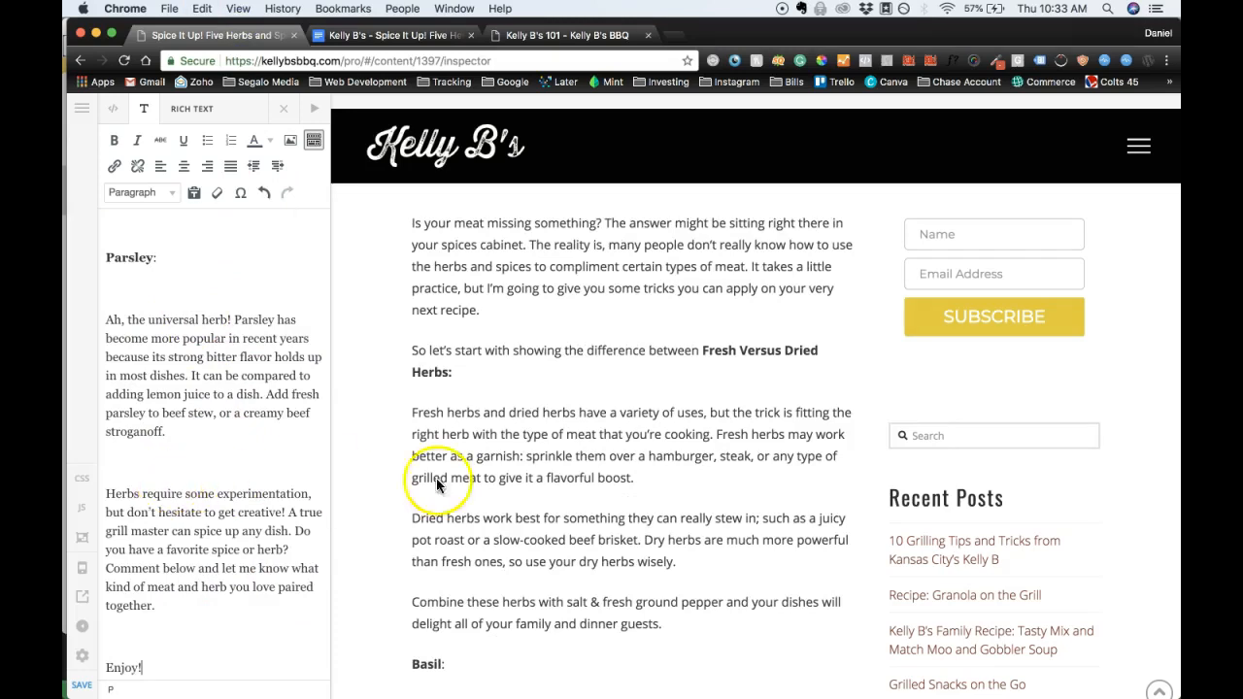
Remove the extra blank lines around the closing paragraphs and the Parsley and Sage headings.
click(115, 294)
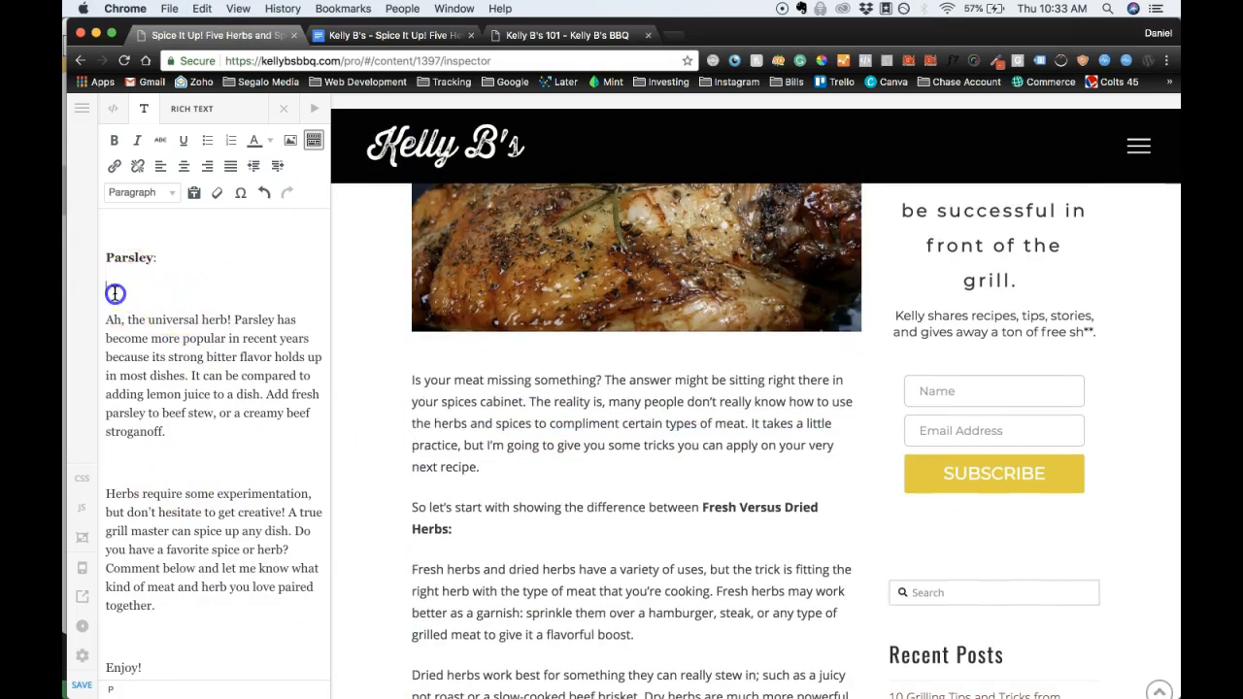
click(182, 446)
scroll(182, 447, up, 1)
click(150, 373)
key(BackSpace)
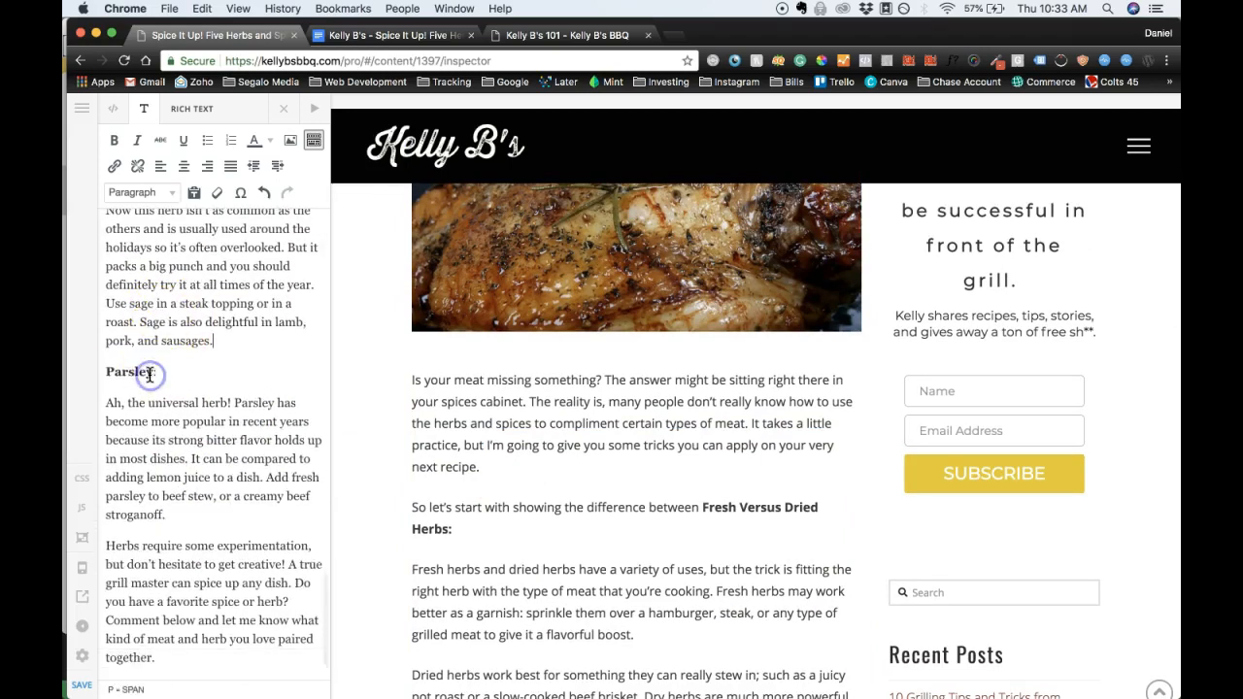
scroll(149, 375, up, 4)
key(BackSpace)
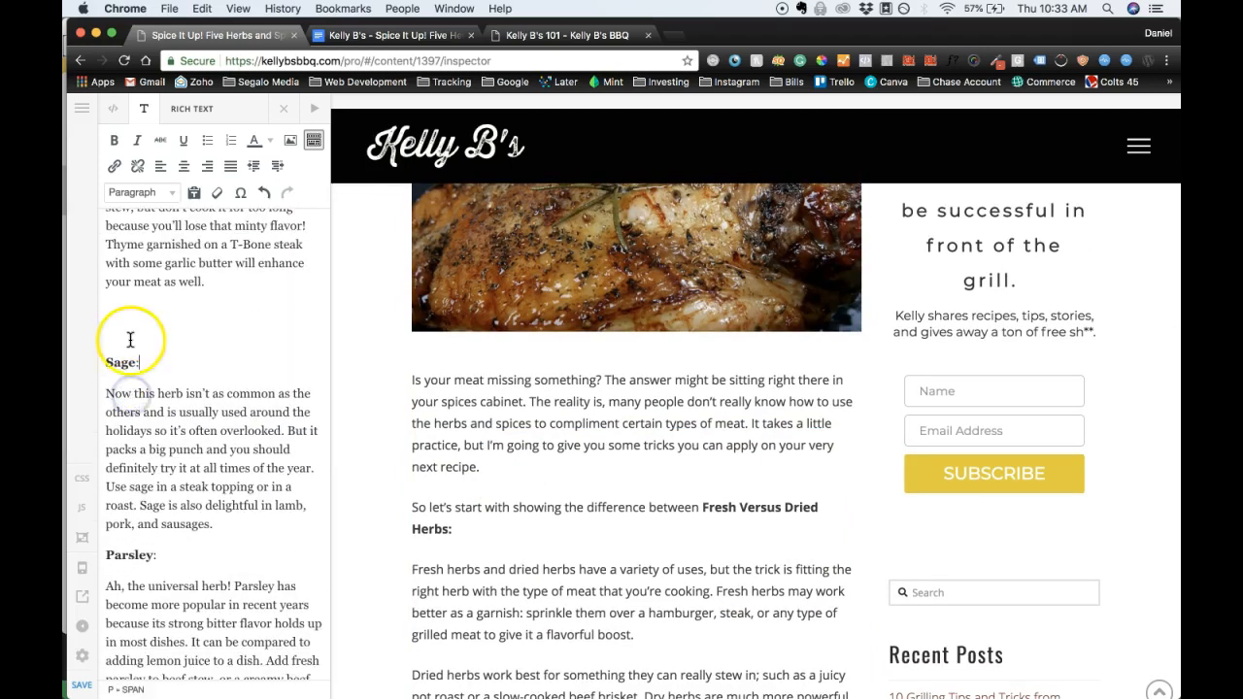
key(BackSpace)
Remove the extra blank lines around the Thyme and Rosemary headings in the body text.
scroll(131, 322, up, 3)
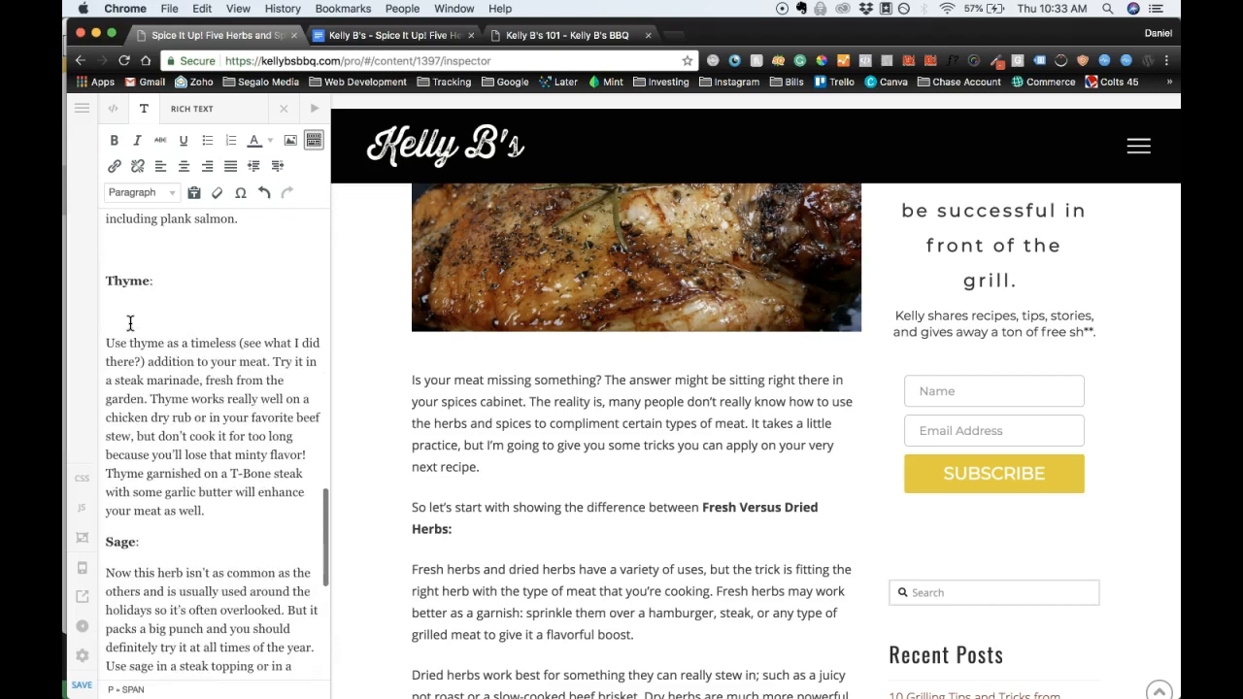
key(BackSpace)
key(BackSpace)
scroll(131, 330, up, 4)
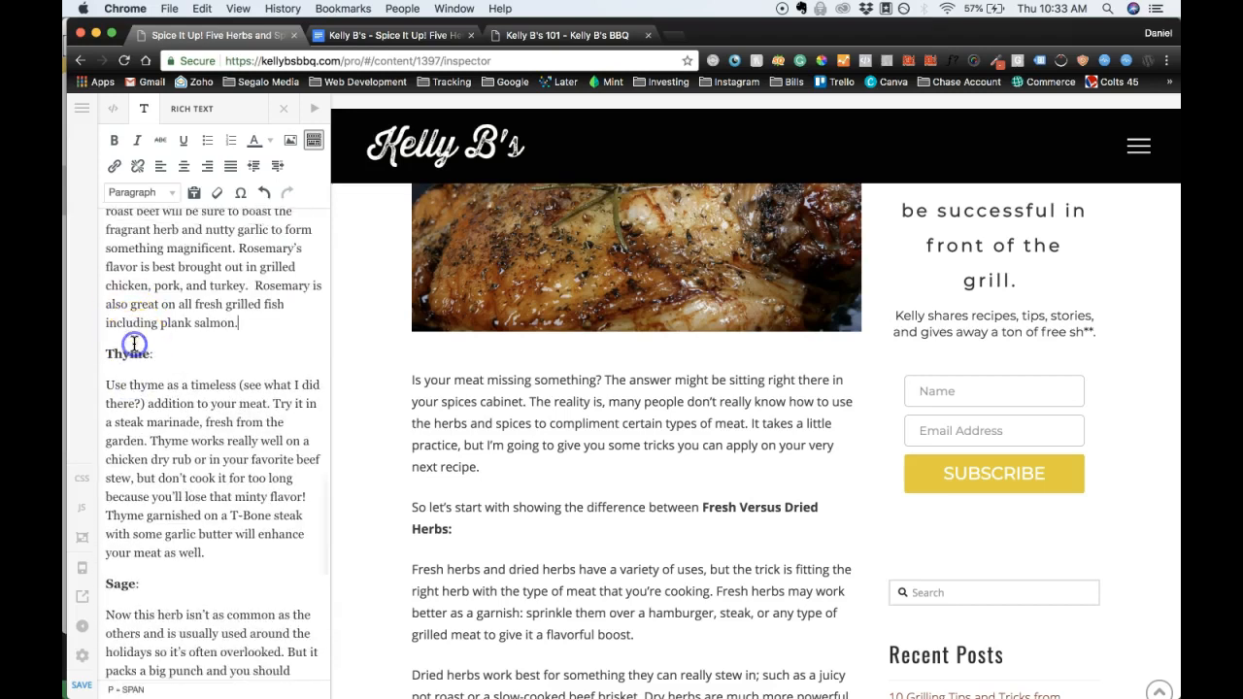
scroll(134, 345, up, 3)
click(132, 345)
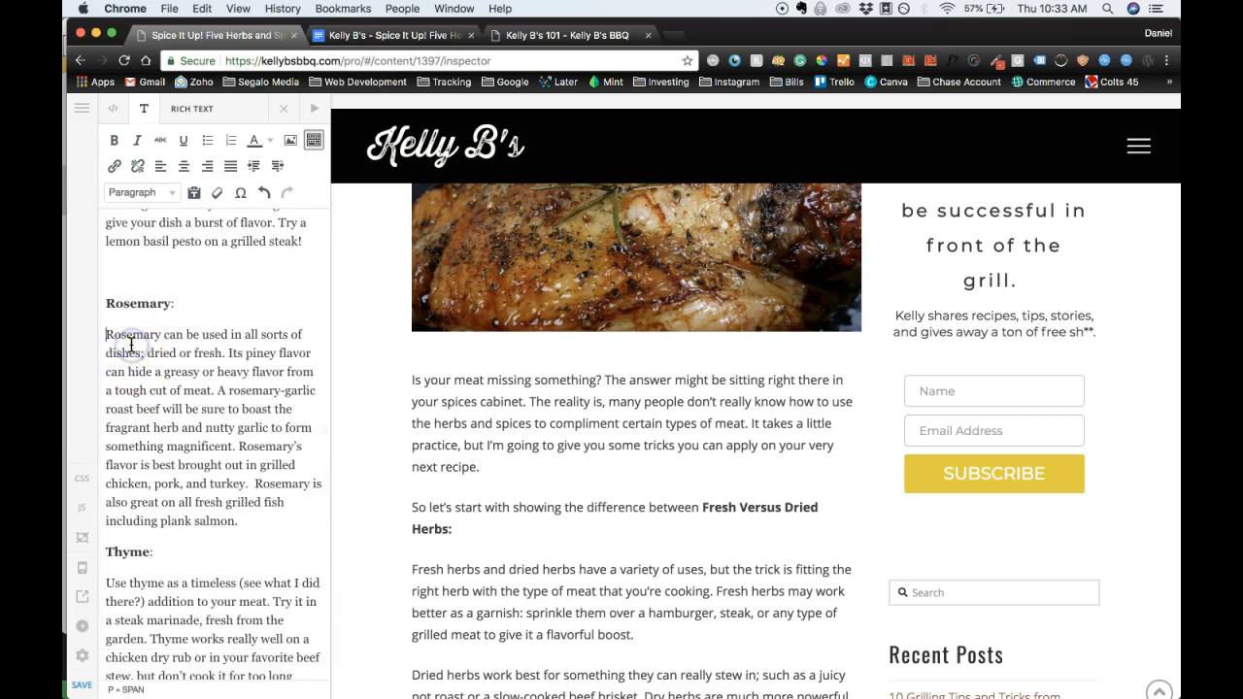
key(BackSpace)
Remove the extra blank lines above and below the Basil heading.
scroll(128, 282, up, 3)
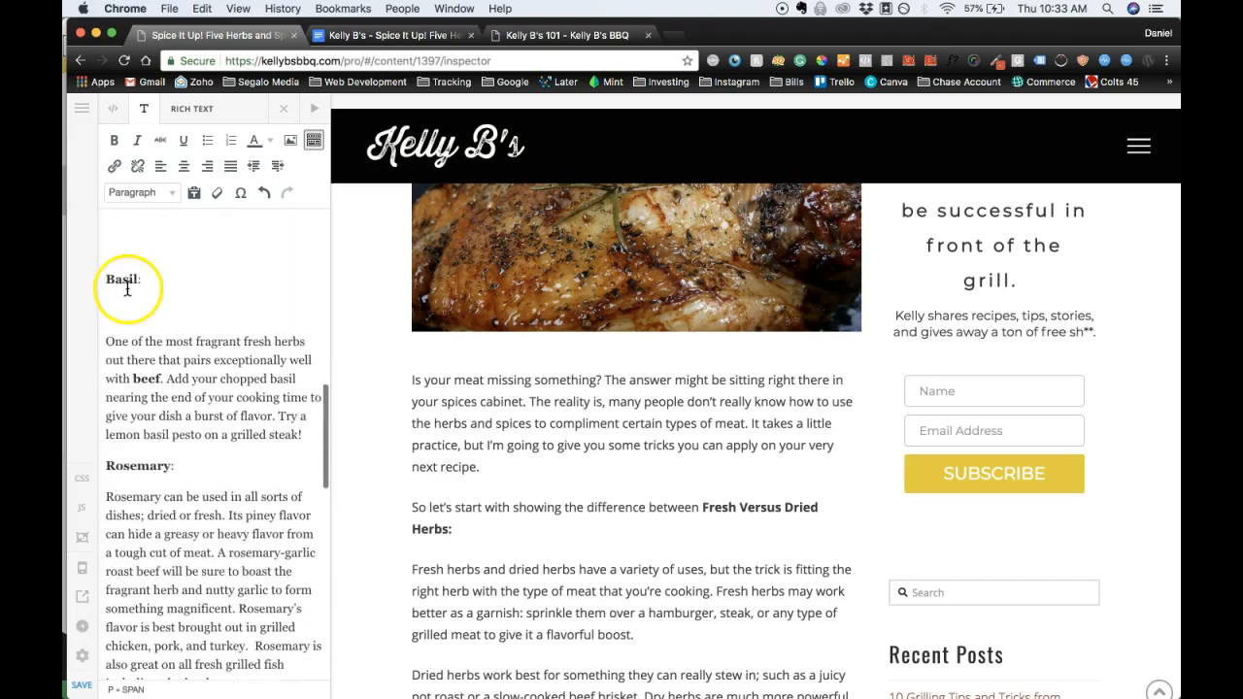
key(BackSpace)
scroll(149, 294, up, 3)
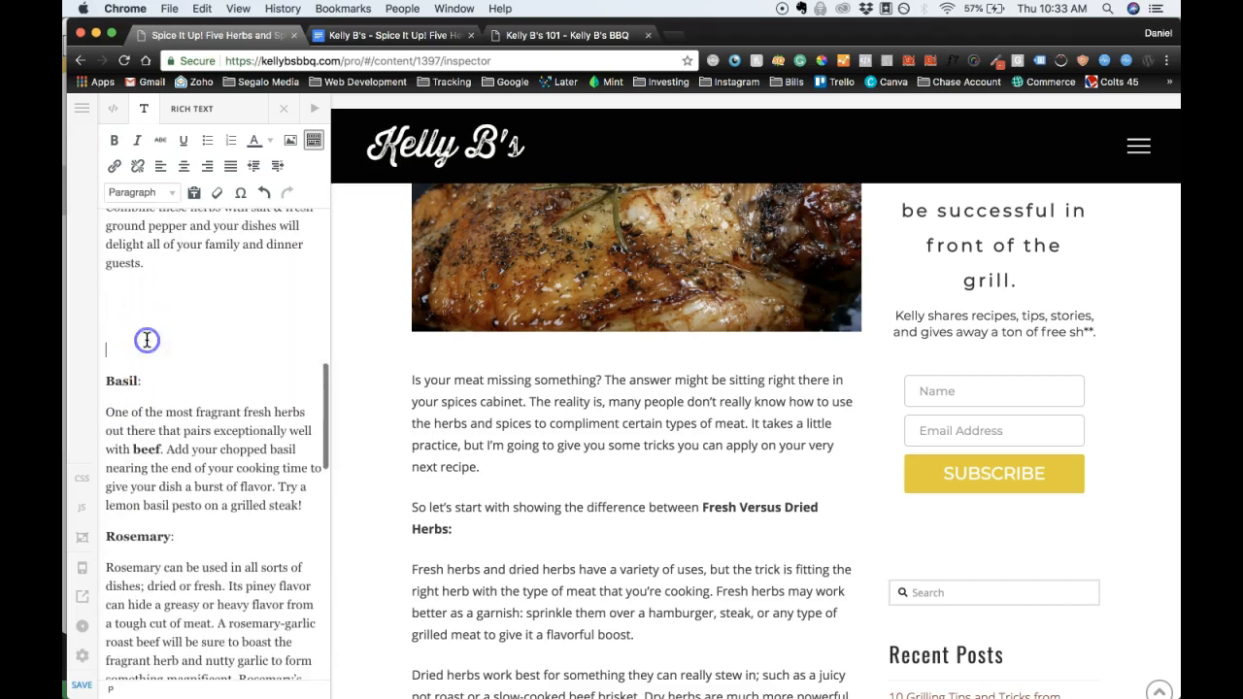
key(BackSpace)
Remove the extra blank lines between the introductory paragraphs on fresh and dried herbs, and check the spacing of the body text.
scroll(153, 434, up, 5)
click(141, 489)
key(BackSpace)
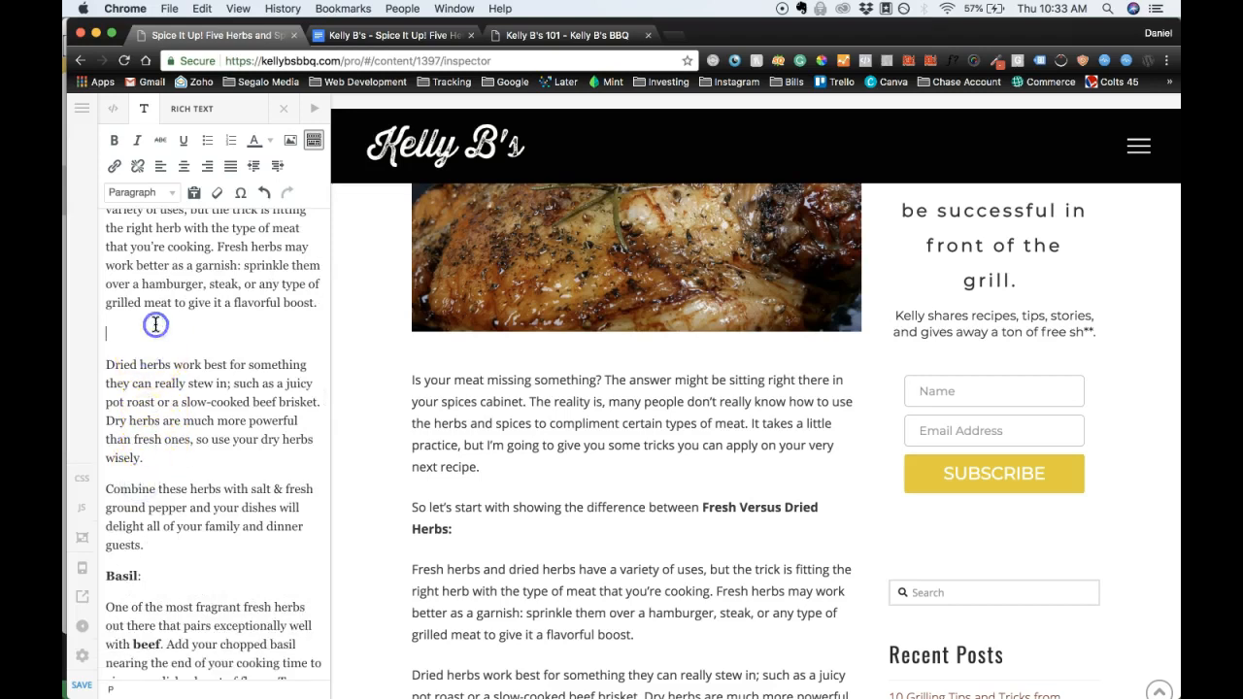
key(BackSpace)
scroll(146, 349, up, 5)
click(132, 434)
key(BackSpace)
click(141, 333)
key(BackSpace)
scroll(145, 330, up, 2)
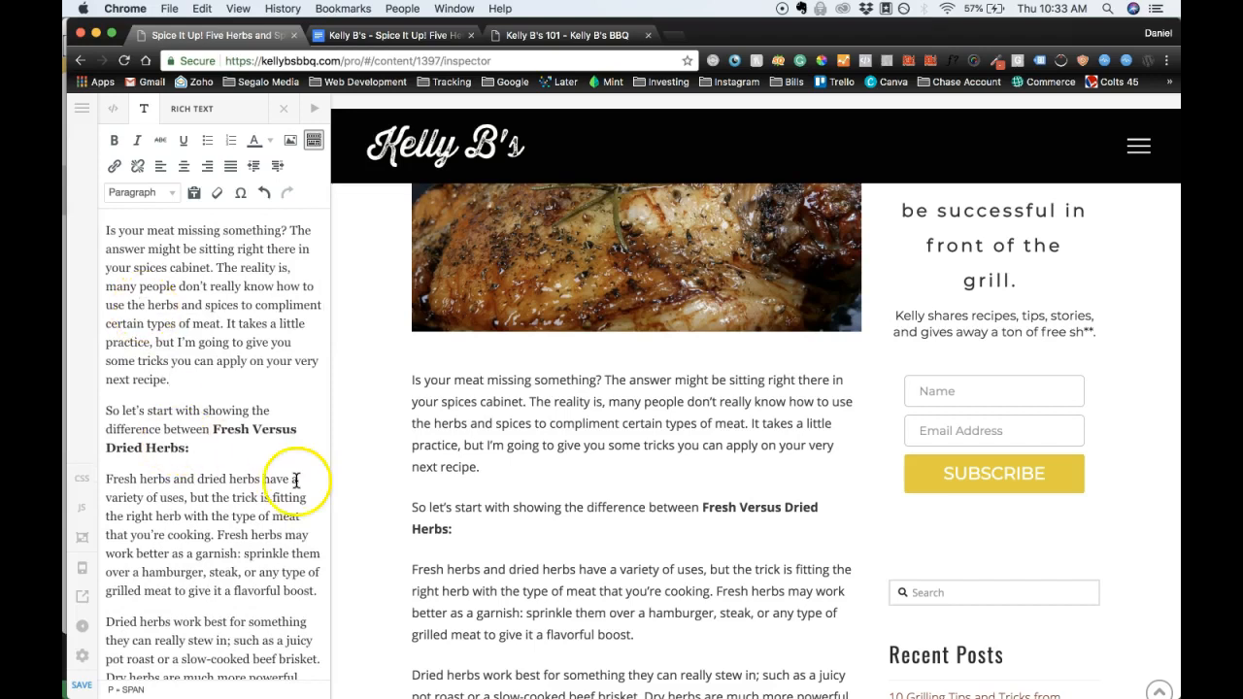
scroll(236, 458, down, 10)
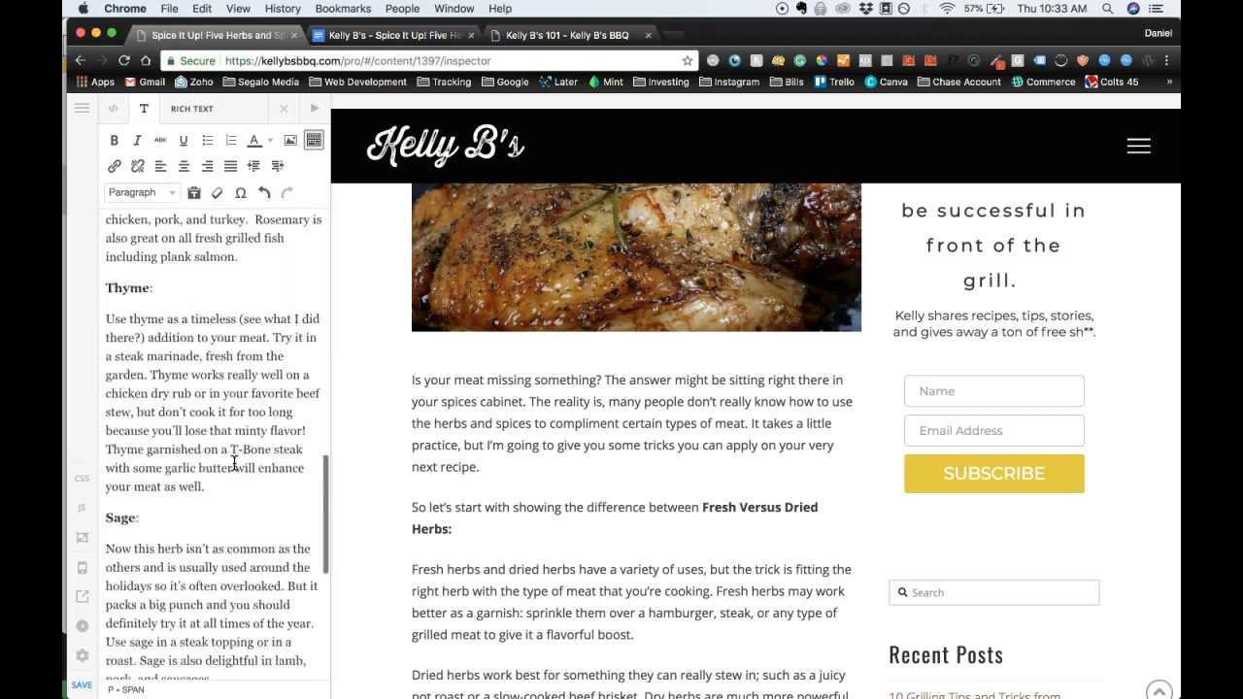
Remove the extra blank line between the closing paragraph about experimenting with herbs and "Enjoy!", and check the spacing in the preview.
scroll(234, 464, down, 8)
click(175, 622)
key(BackSpace)
click(597, 457)
scroll(612, 505, down, 3)
scroll(614, 529, down, 20)
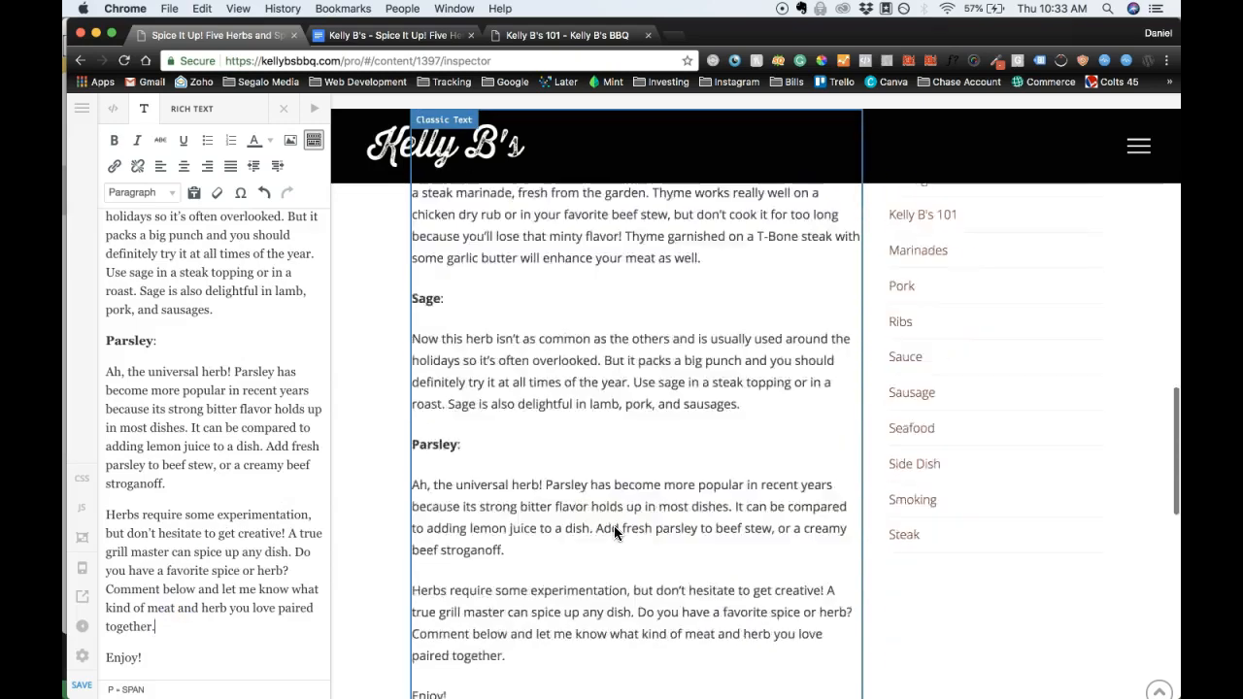
Review the end of the post around the free guide banner and tags, and save the post content.
scroll(614, 533, up, 1)
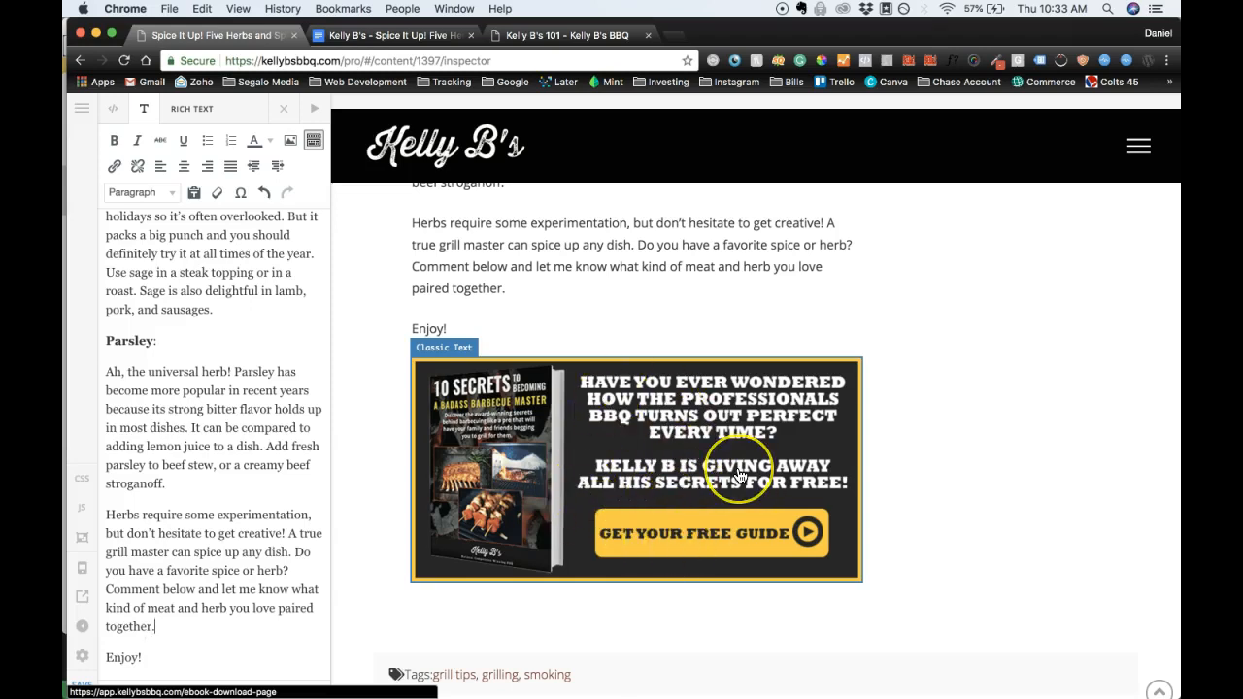
click(949, 415)
scroll(949, 418, down, 6)
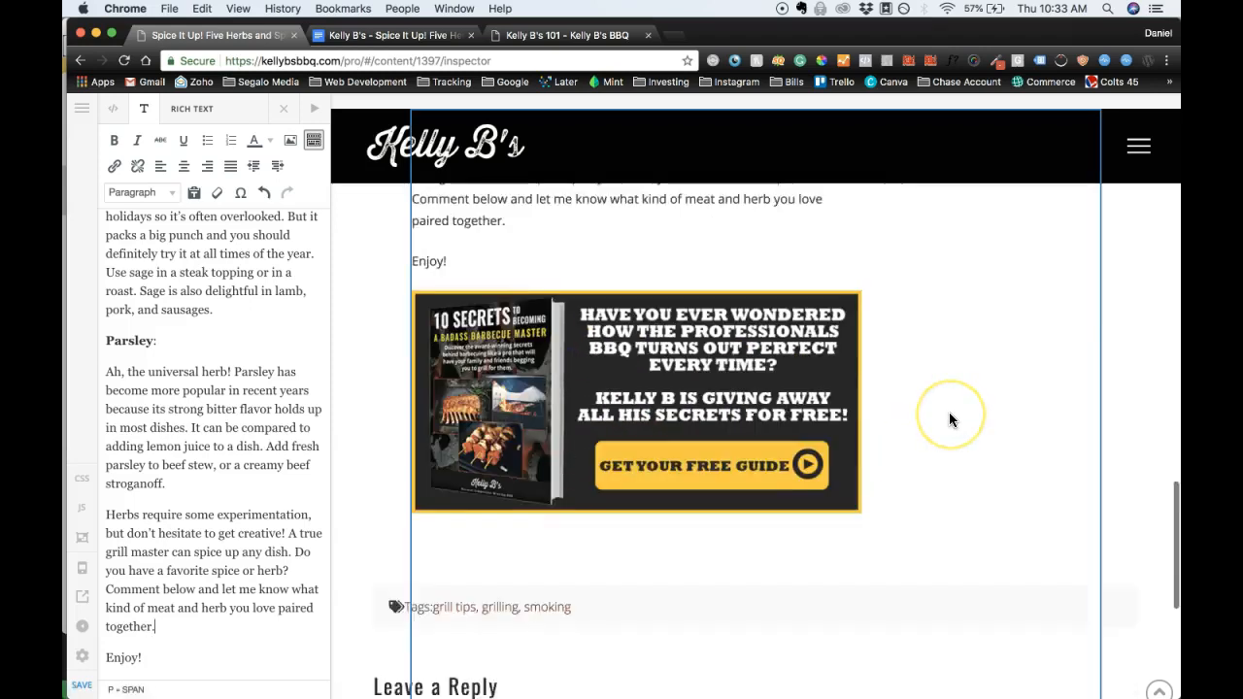
scroll(950, 419, up, 15)
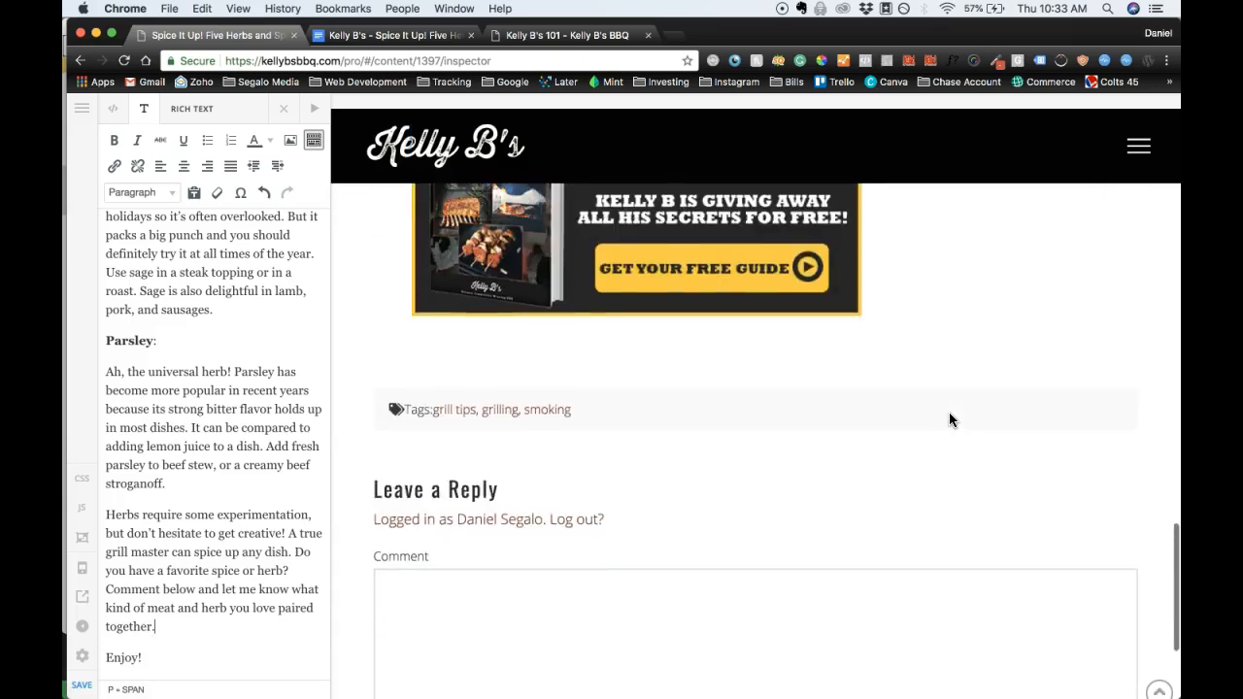
scroll(950, 418, up, 5)
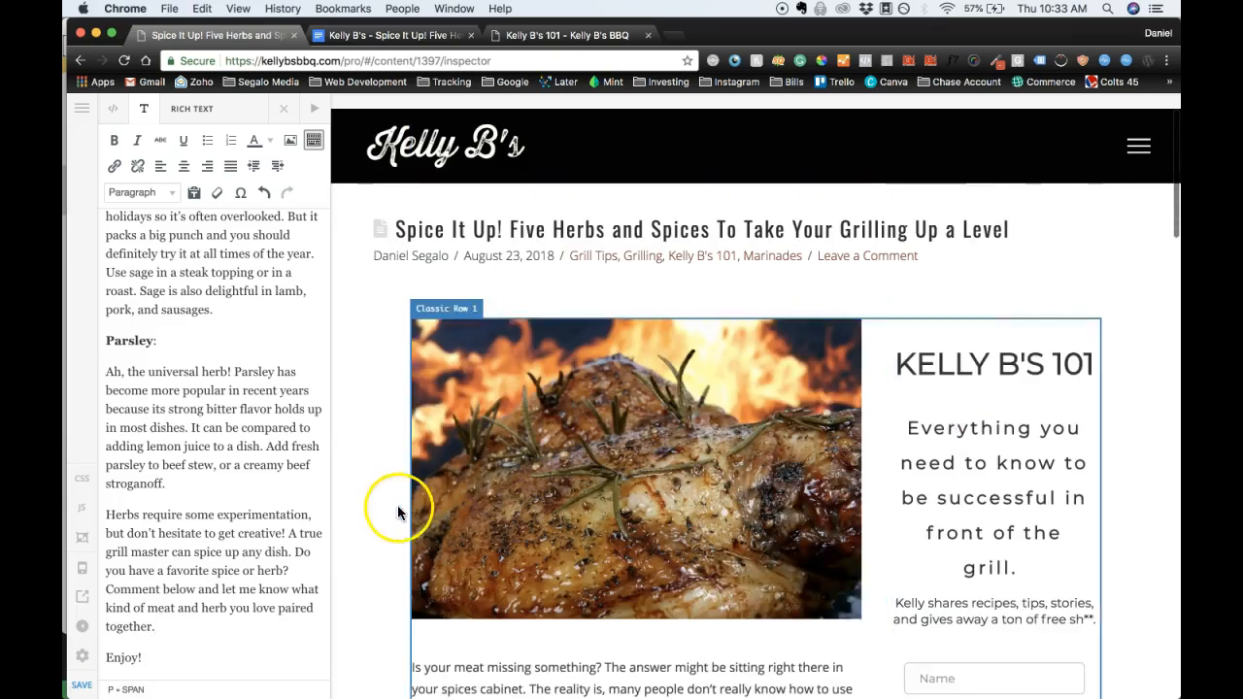
click(82, 690)
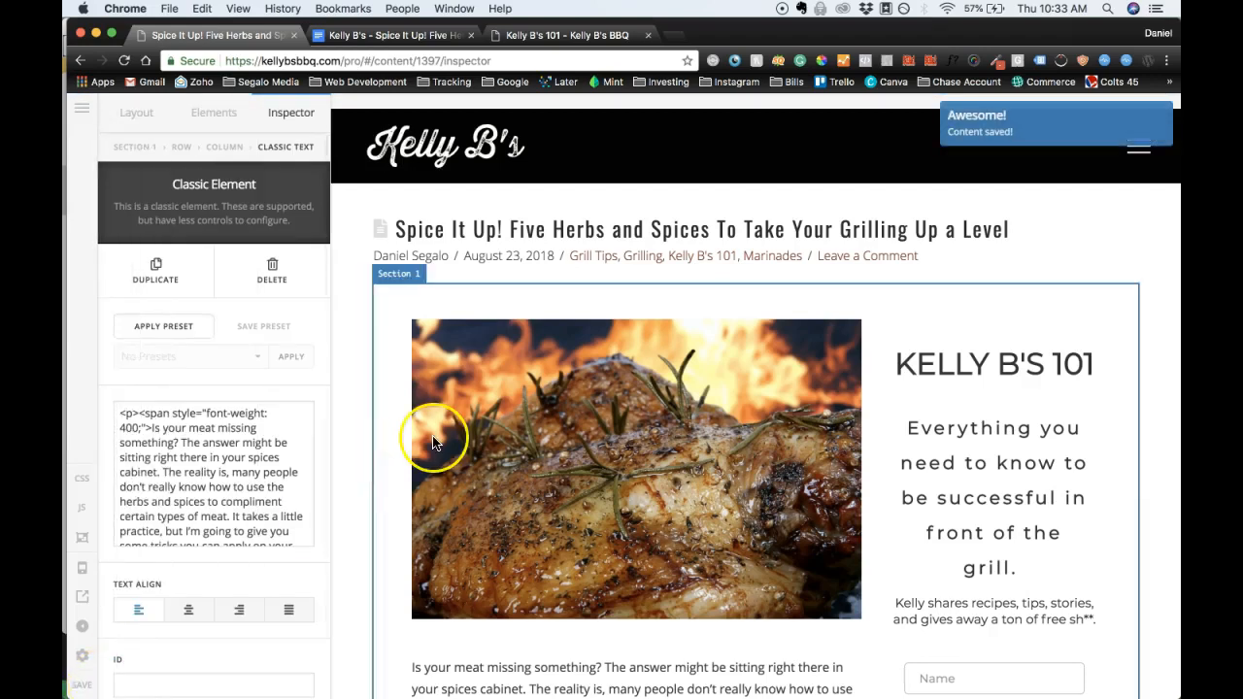
Review the post's image, introduction and herb paragraphs, and compare them with the source article in Google Docs.
scroll(433, 443, down, 3)
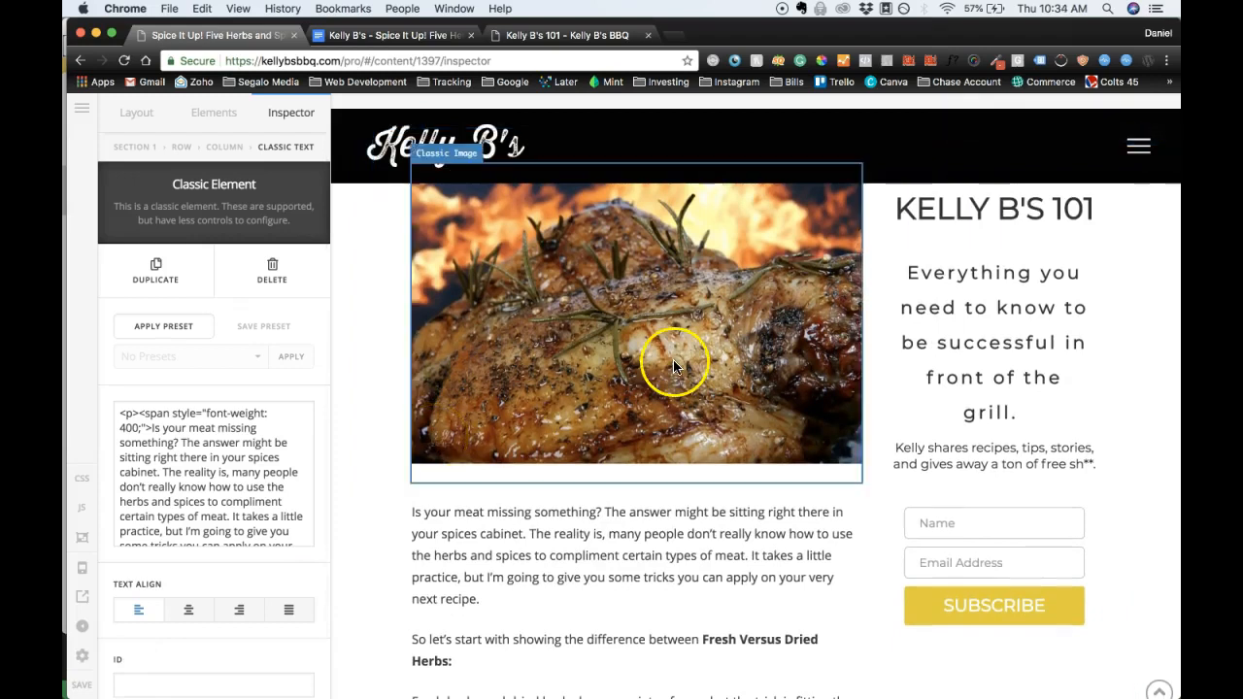
scroll(667, 360, down, 3)
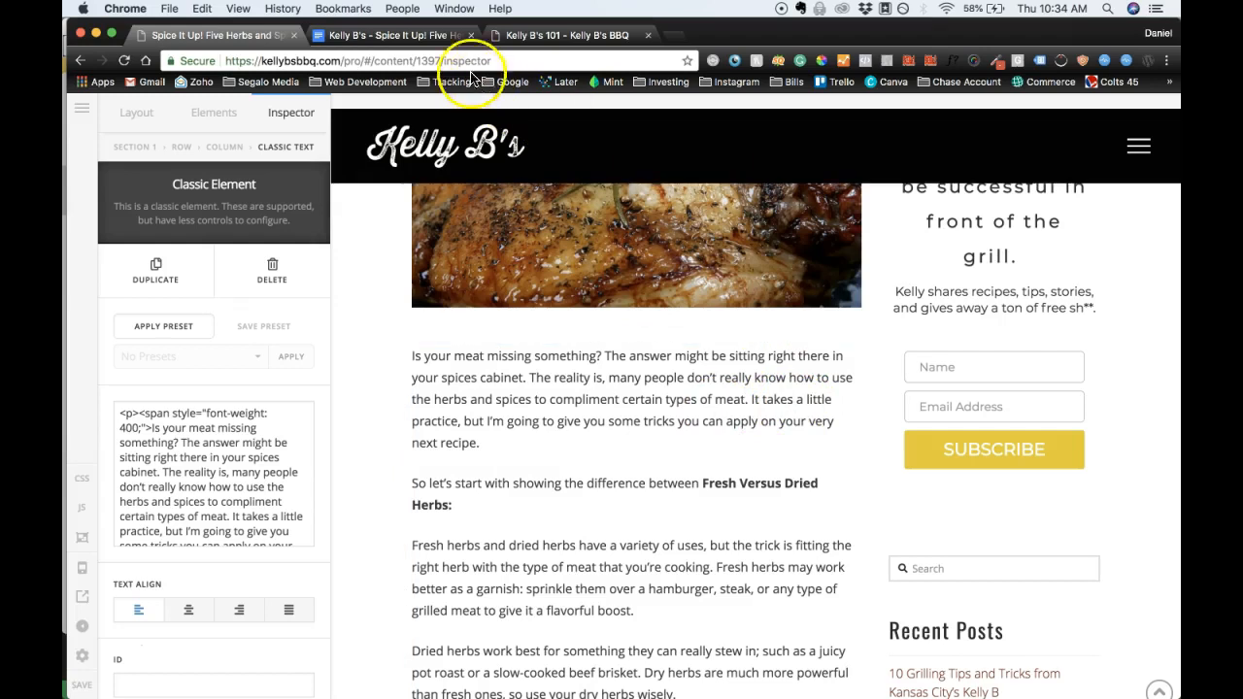
click(437, 36)
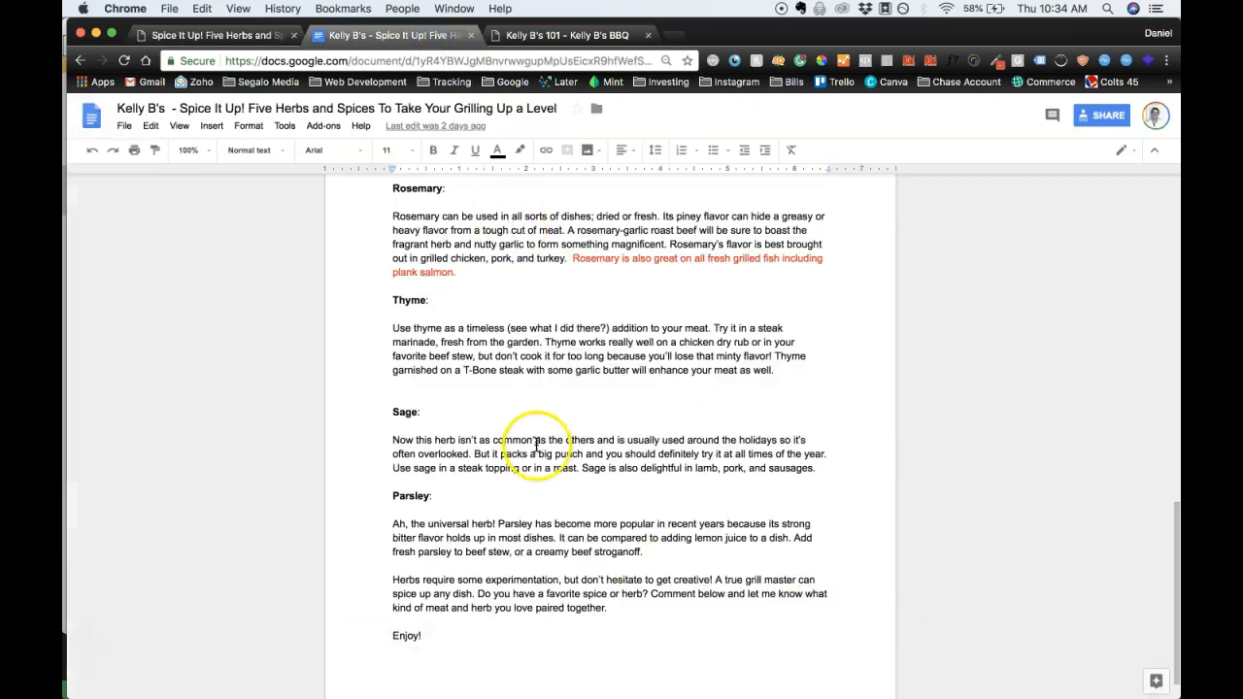
click(223, 35)
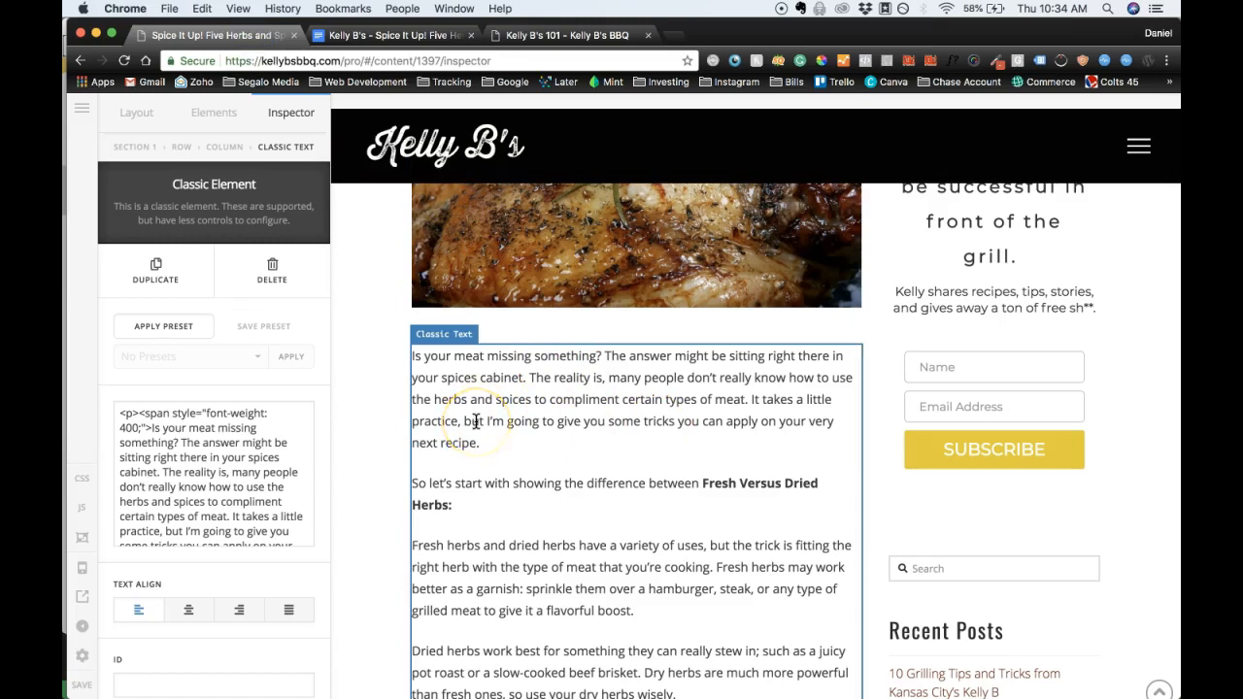
click(511, 378)
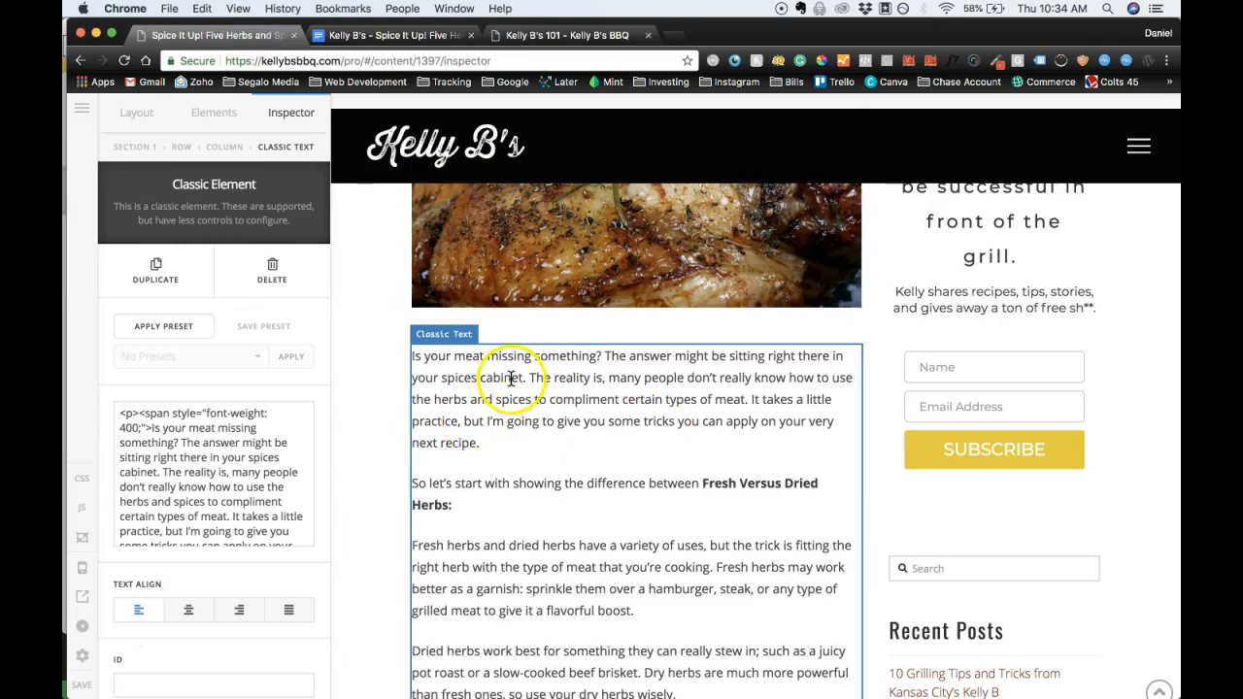
scroll(512, 384, up, 3)
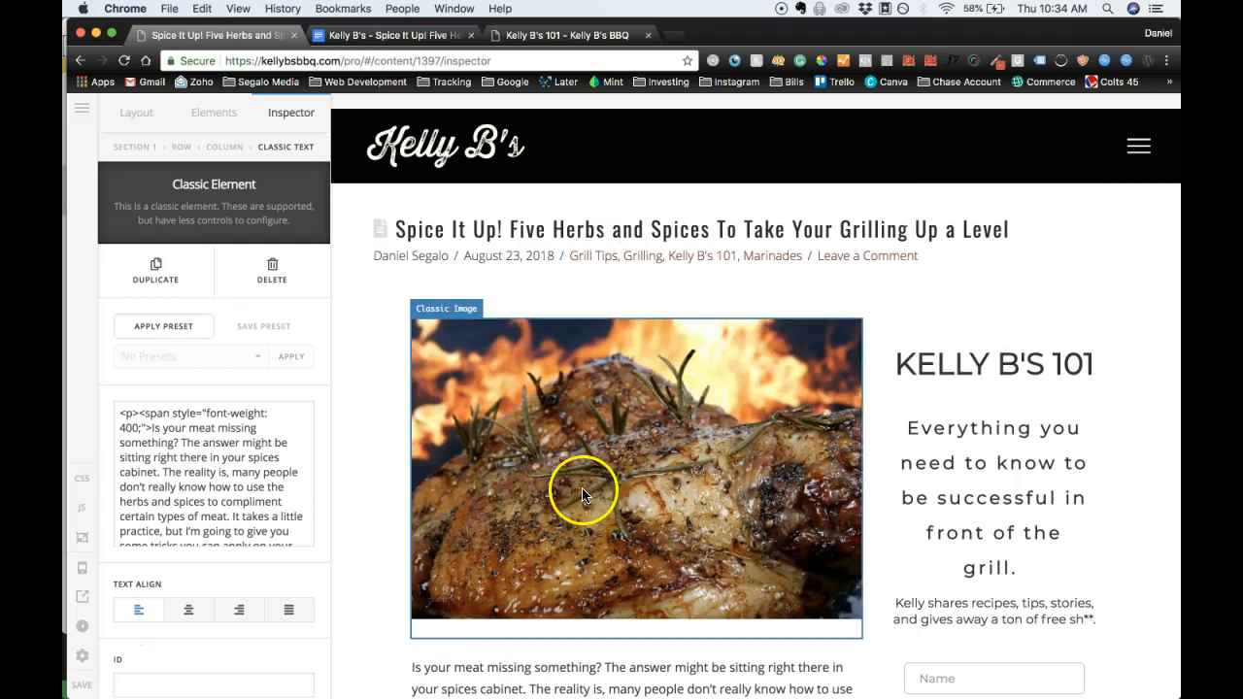
scroll(581, 495, down, 2)
scroll(576, 534, down, 2)
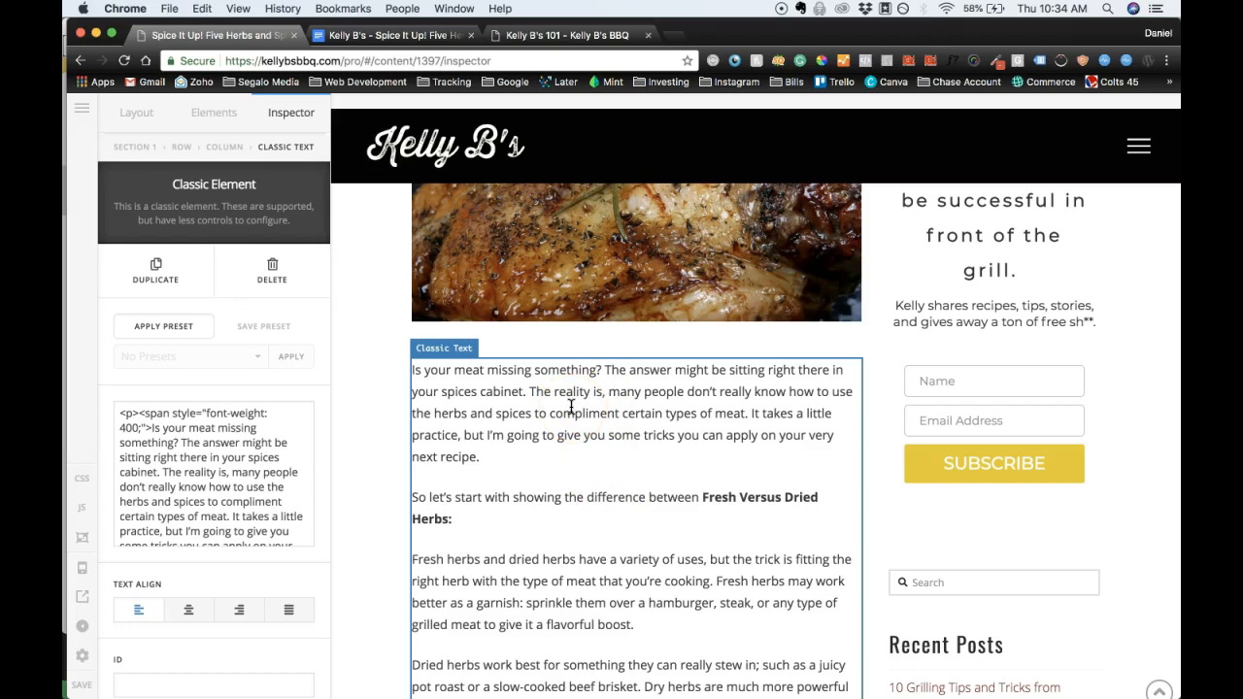
scroll(571, 406, down, 2)
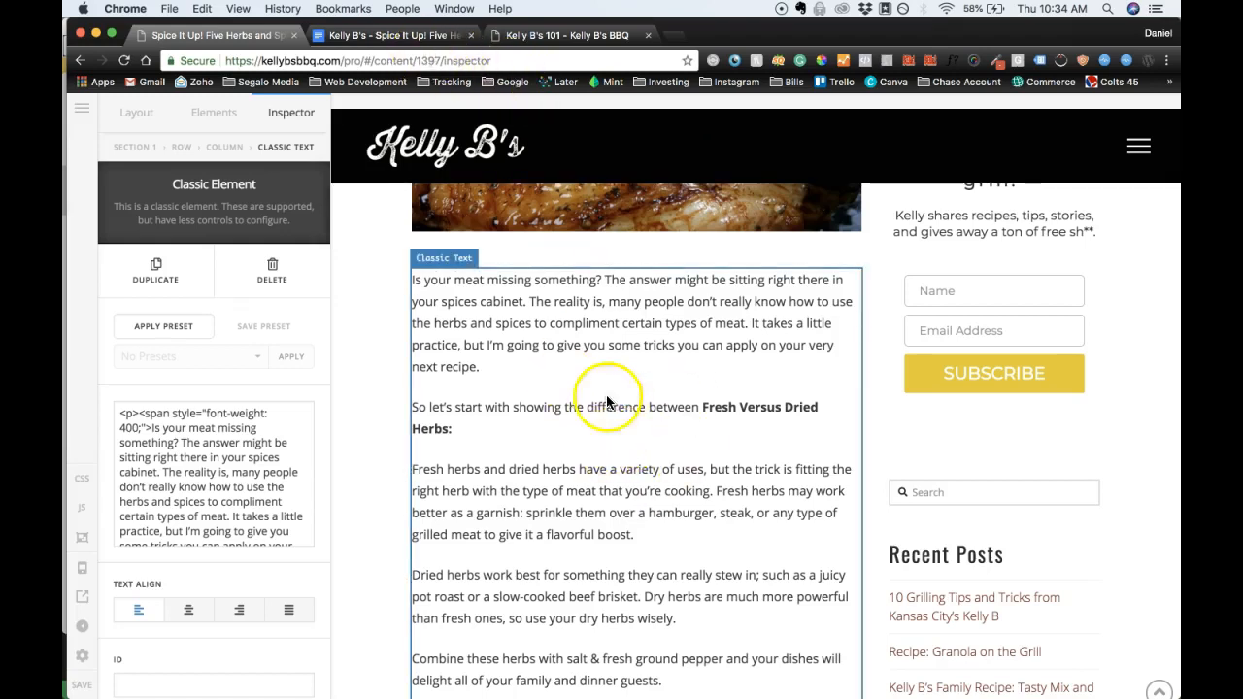
scroll(631, 466, down, 5)
scroll(671, 483, up, 10)
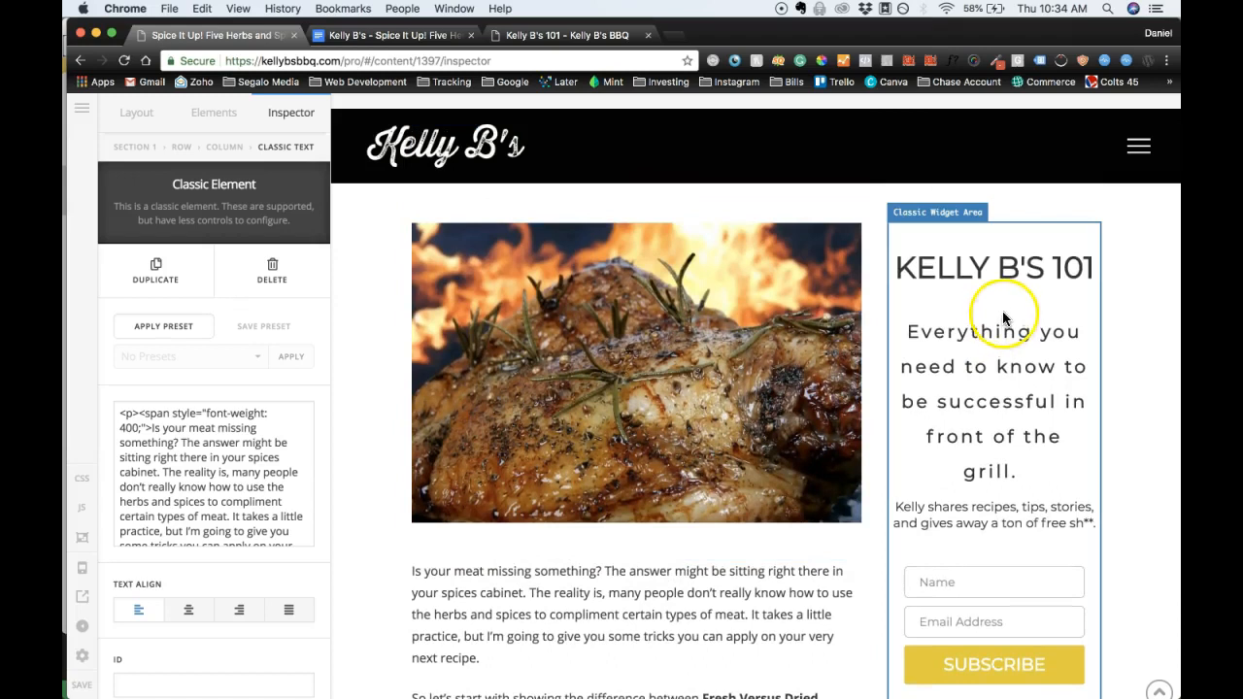
Inspect the registered sidebar options of the sidebar widget area, keeping Main Sidebar, and look at the Kelly B's 101 blog page.
click(1000, 245)
click(238, 445)
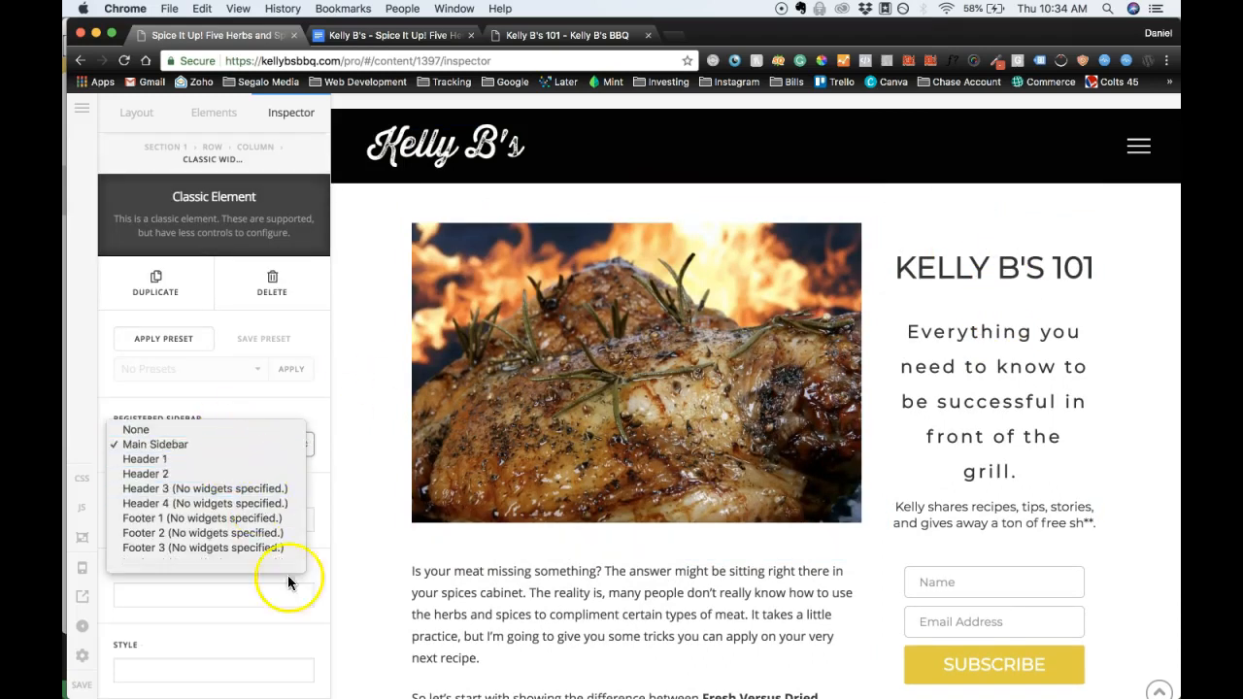
click(313, 569)
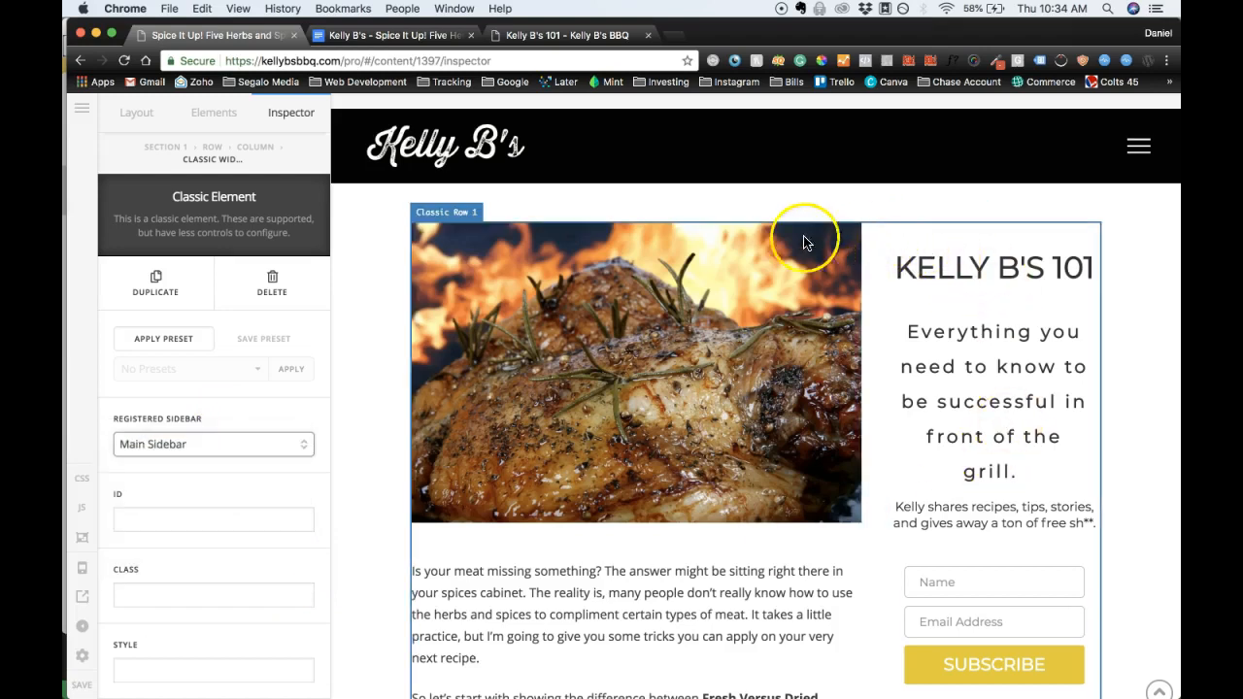
click(508, 35)
click(216, 35)
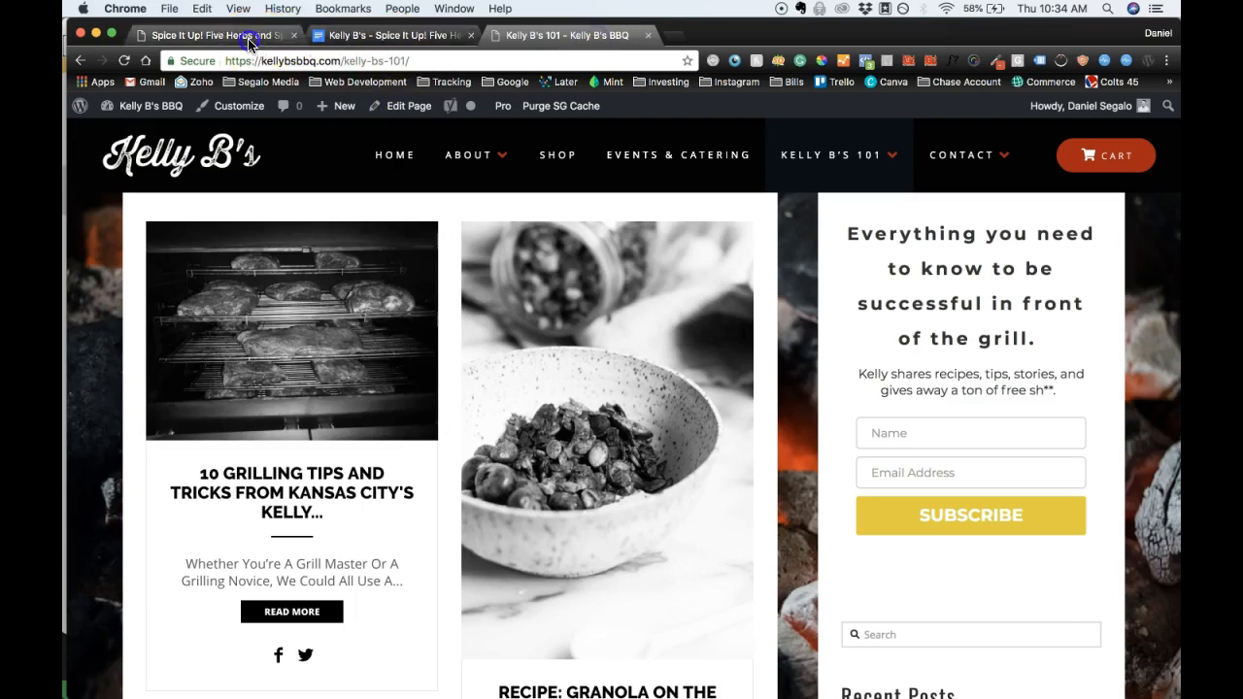
View the post on the website from the builder and open it in the WordPress post editor.
click(83, 597)
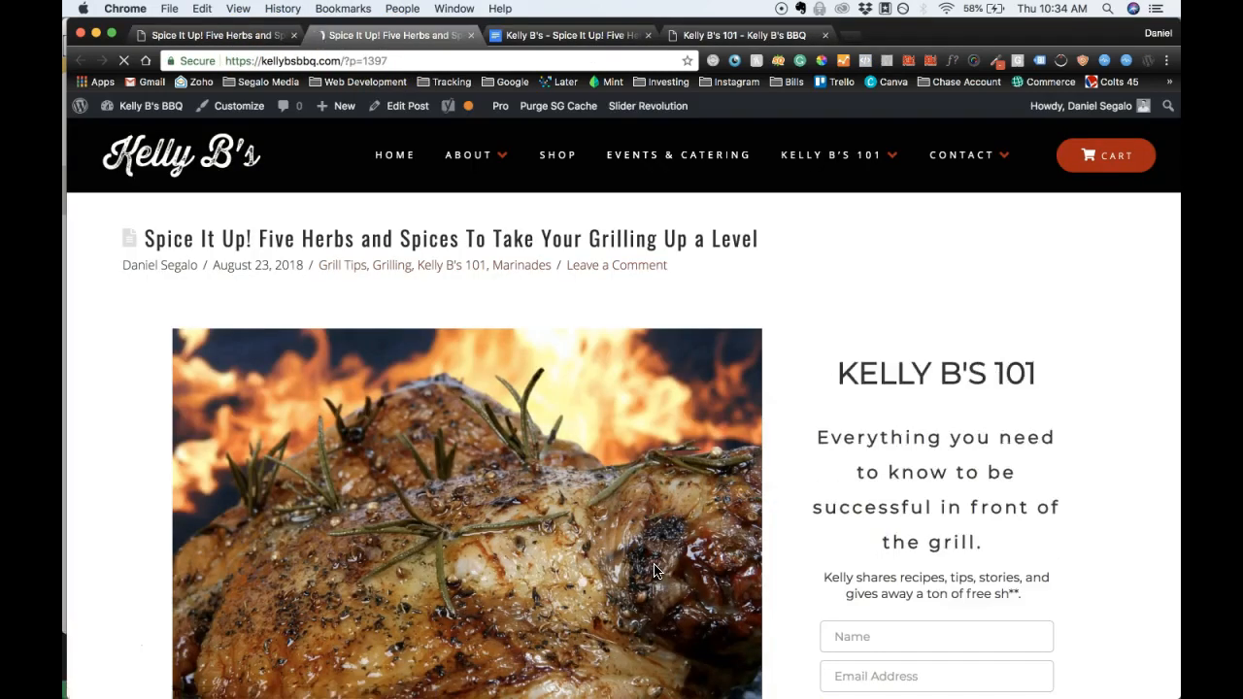
mouse_move(408, 114)
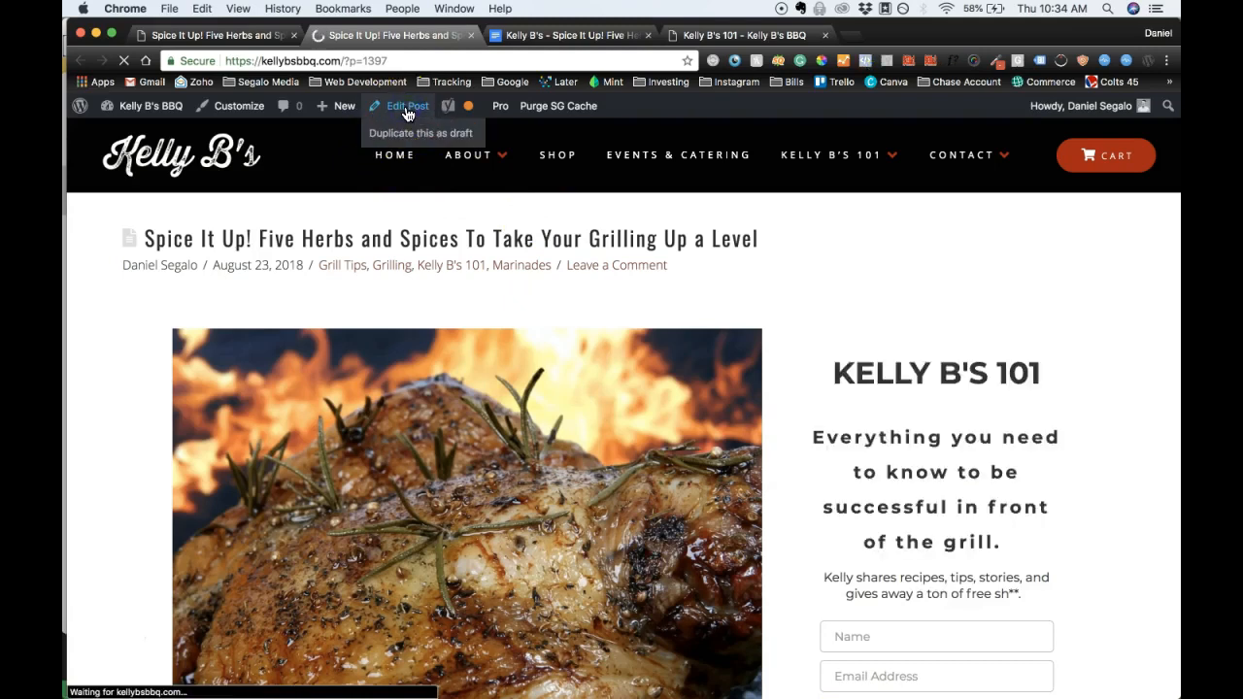
click(407, 109)
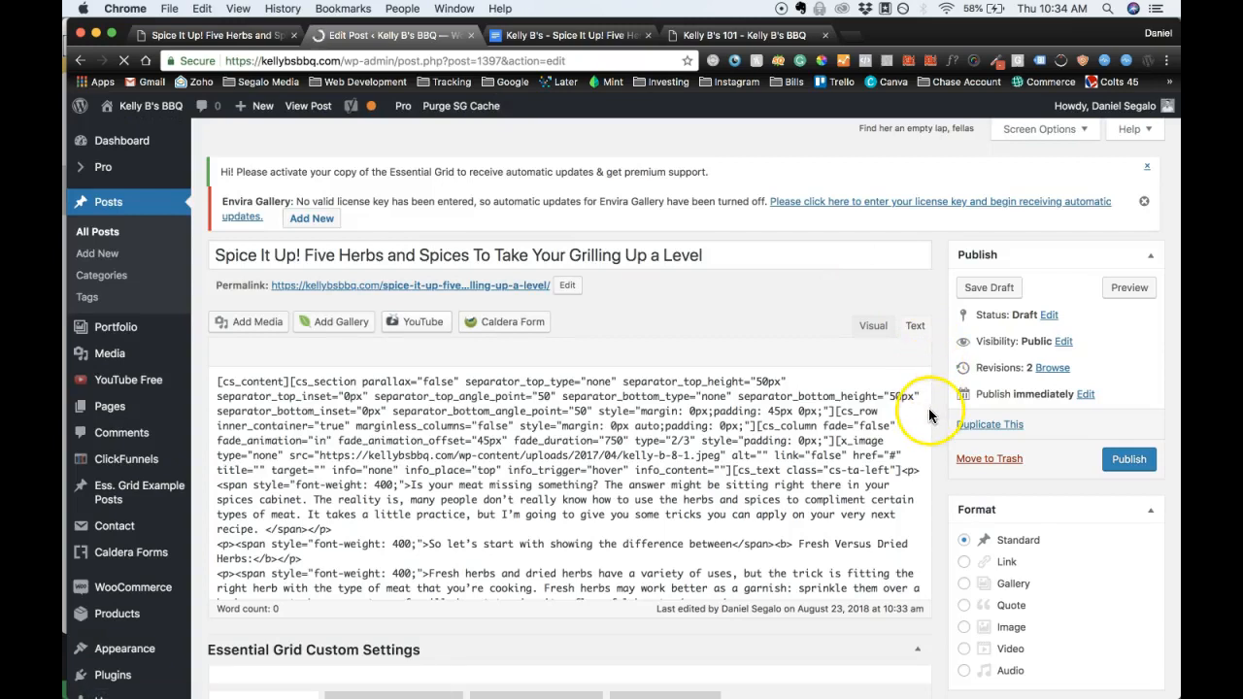
Examine the post's Fullwidth Post Layout setting, format, categories, tags, featured image and publish settings.
scroll(934, 443, down, 15)
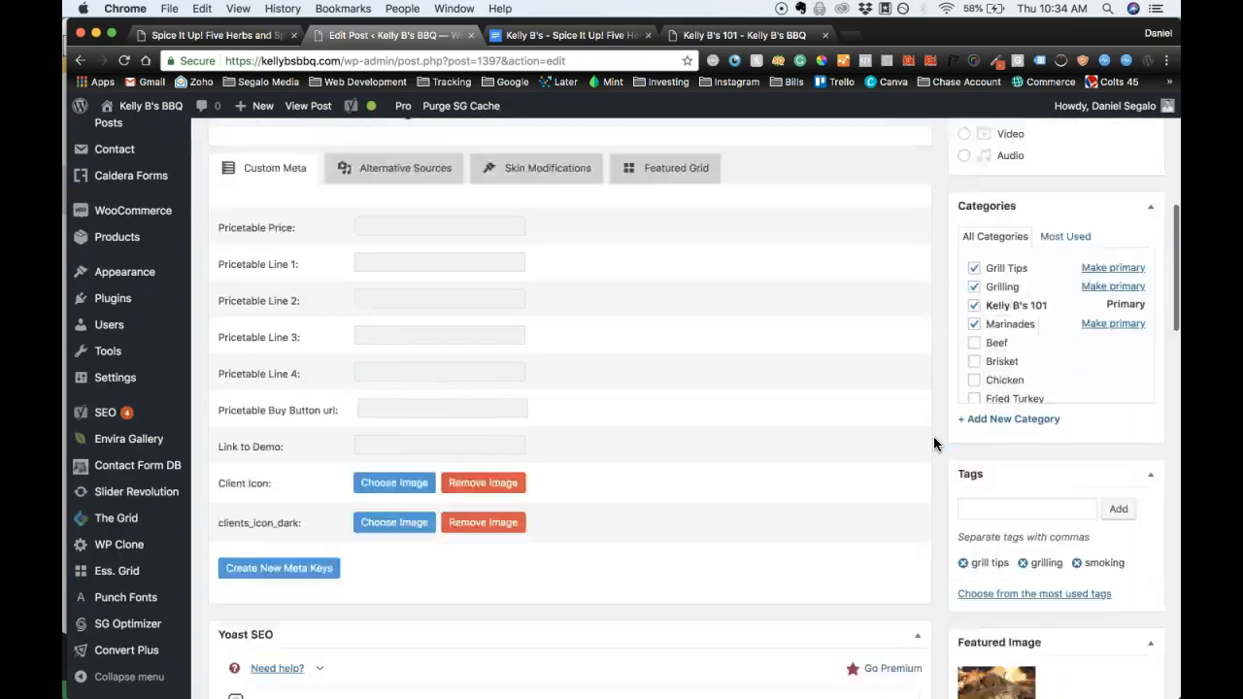
scroll(935, 443, down, 5)
scroll(934, 442, up, 1)
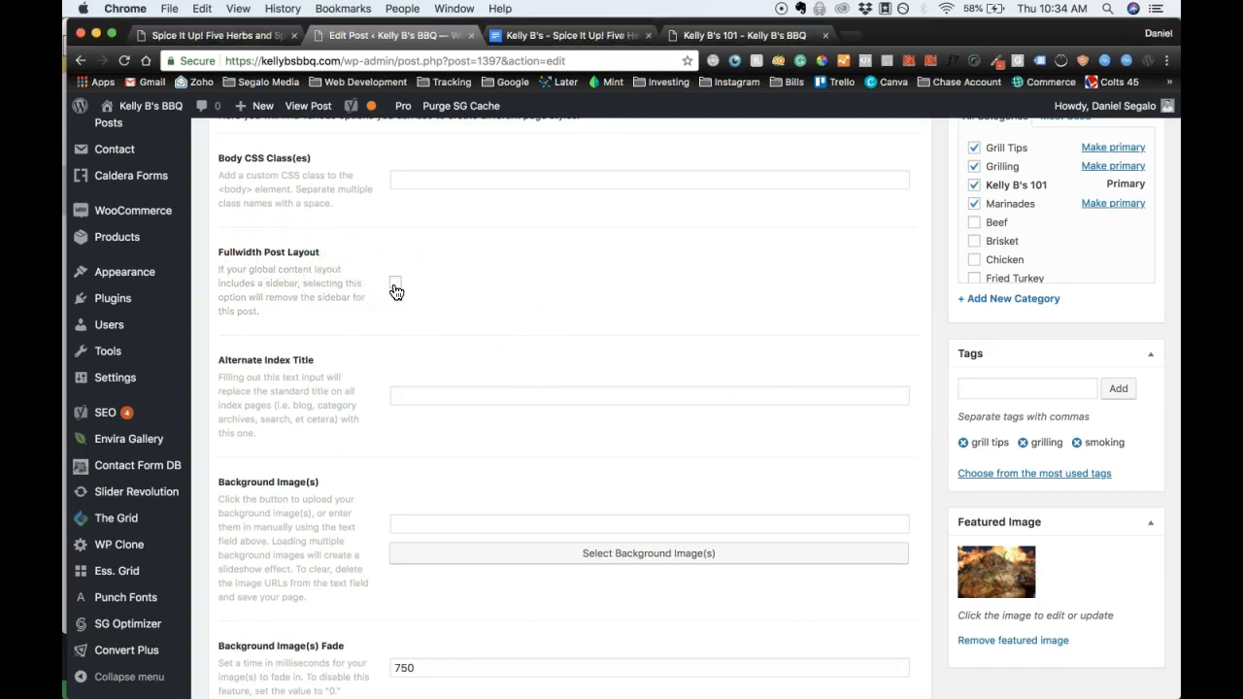
scroll(868, 375, up, 3)
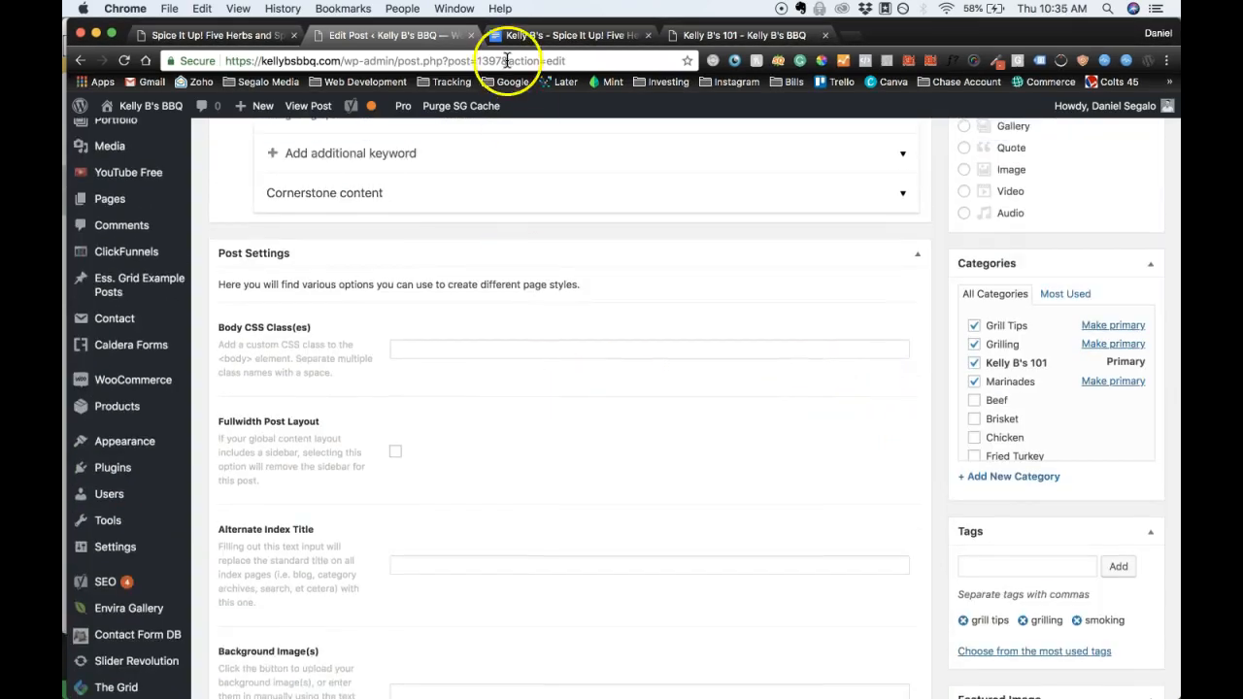
scroll(1010, 636, down, 2)
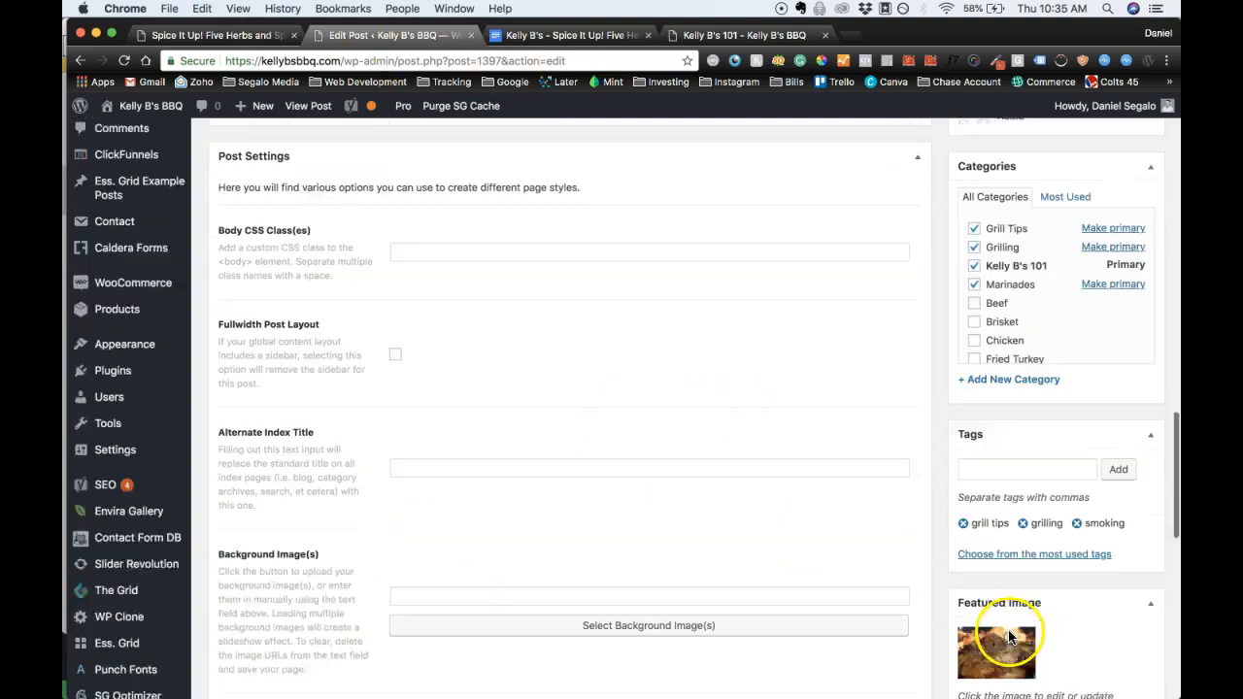
scroll(982, 380, up, 5)
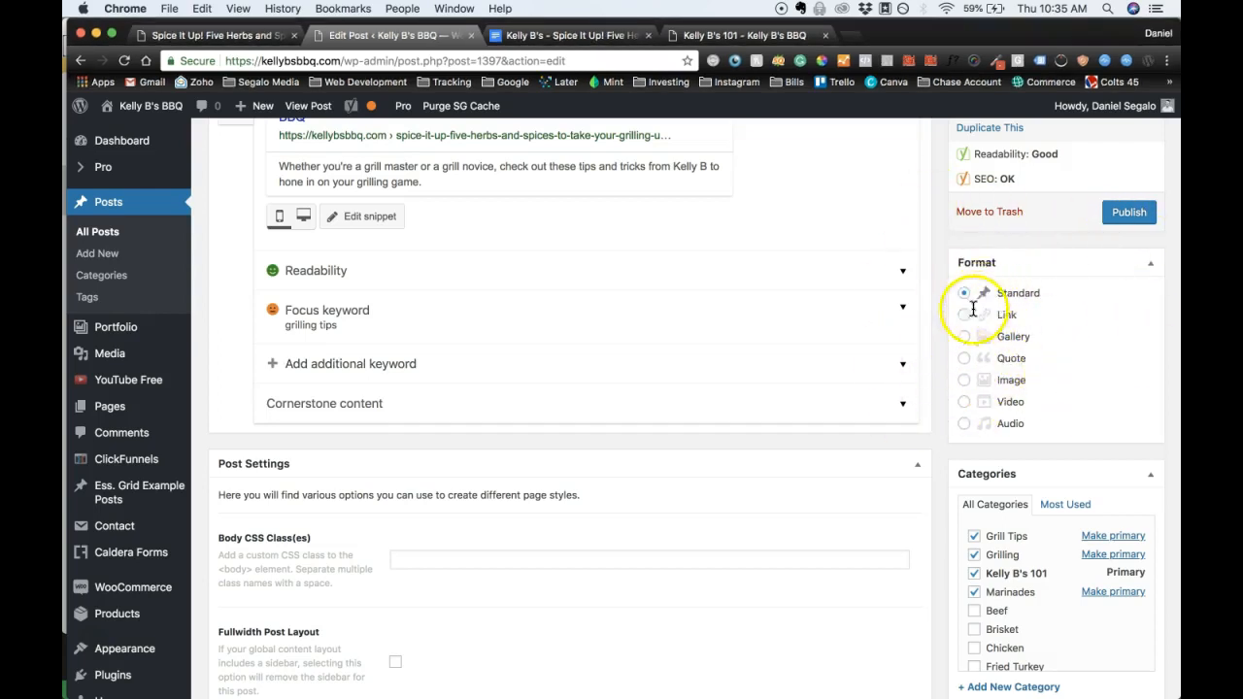
scroll(947, 388, down, 3)
scroll(945, 383, down, 7)
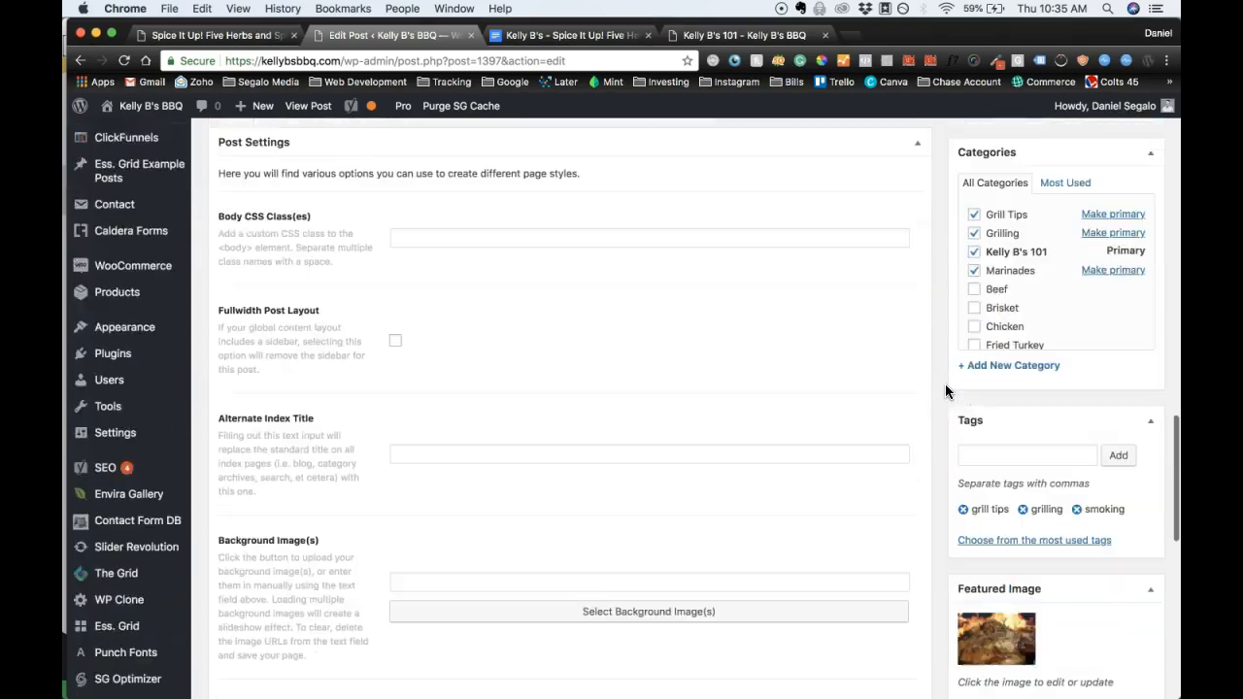
scroll(945, 383, up, 15)
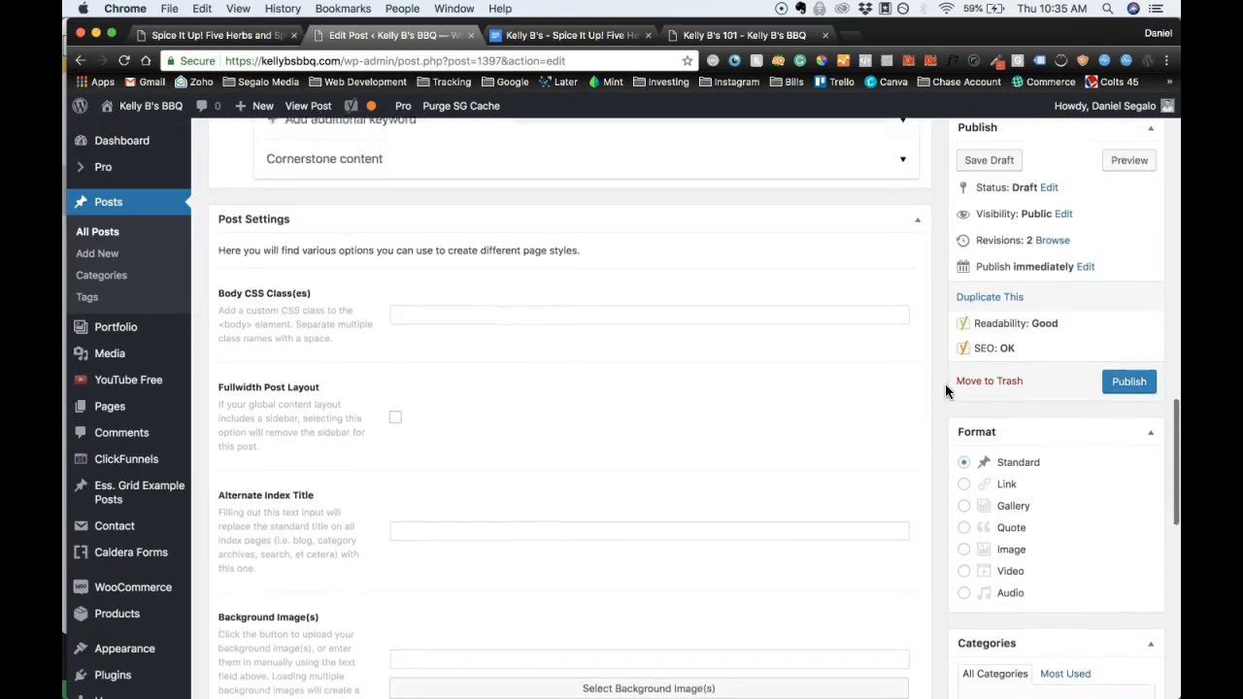
Compare the sidebars on the Kelly B's 101 page and in the builder with the post's Fullwidth Post Layout setting.
click(746, 36)
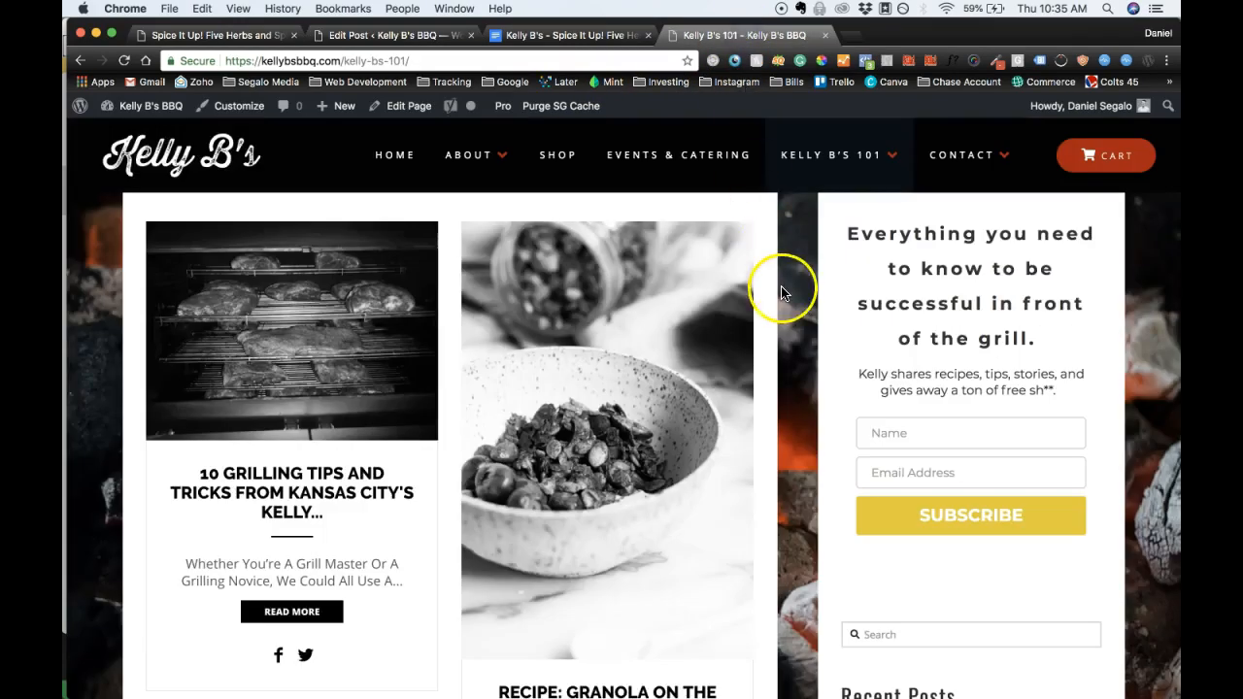
click(393, 35)
click(216, 36)
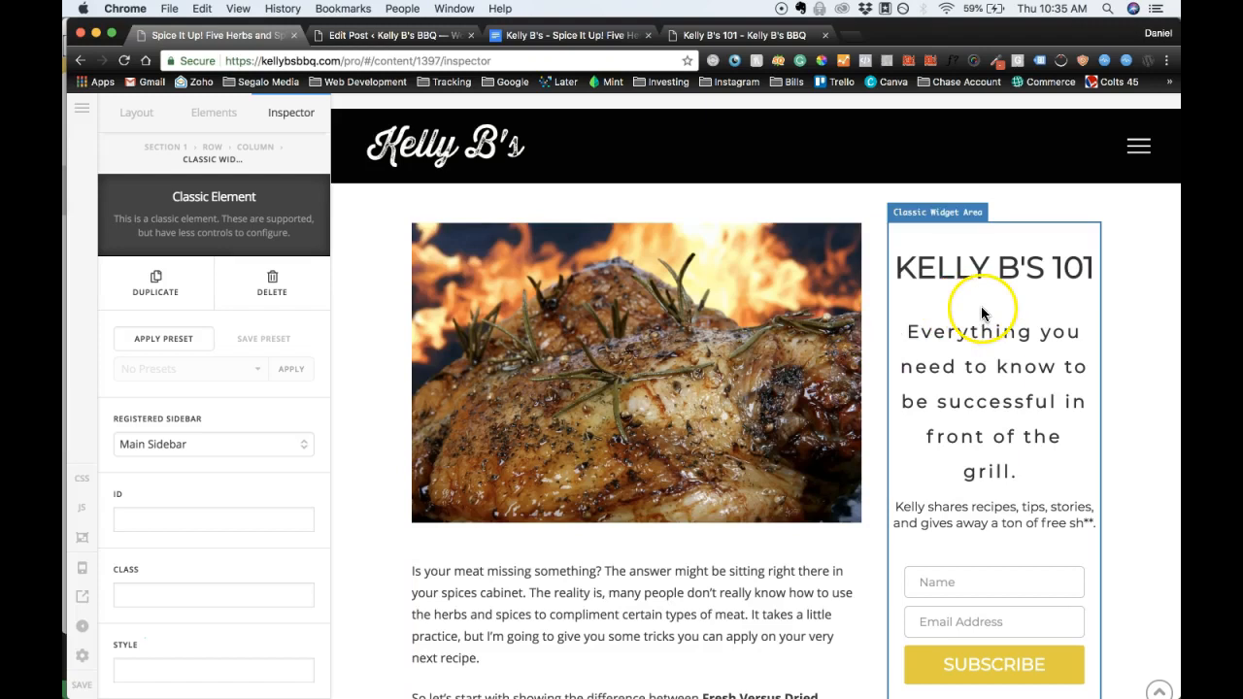
click(400, 35)
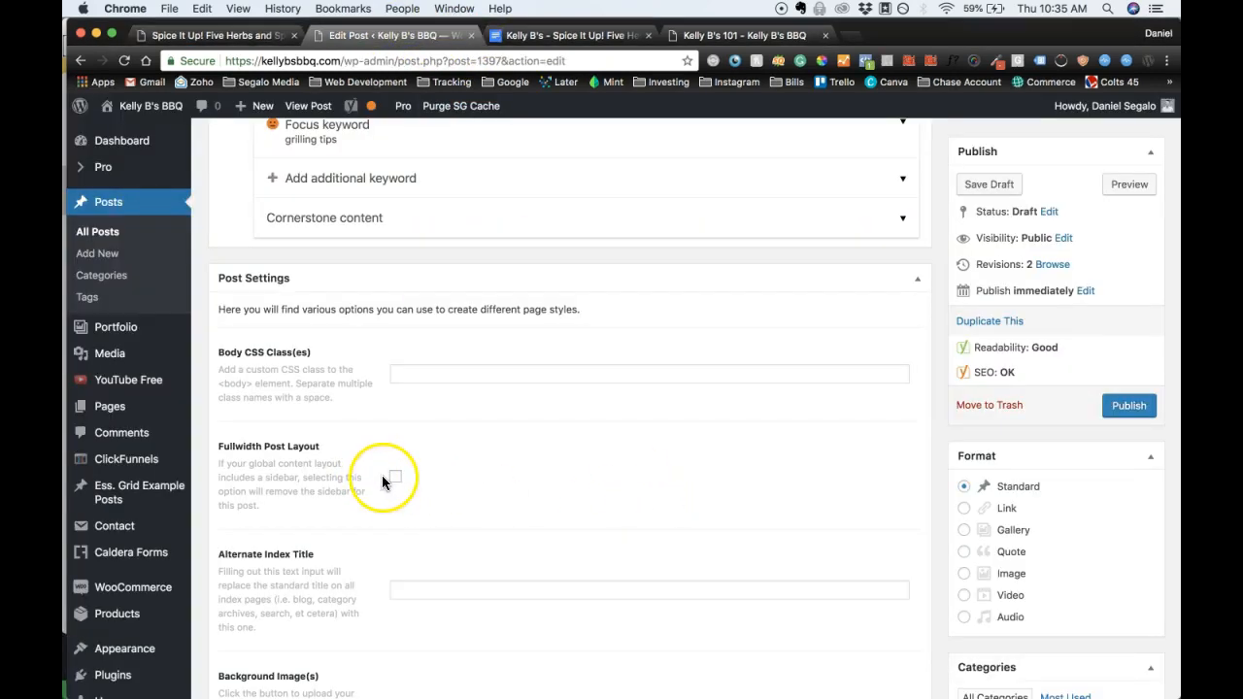
scroll(993, 505, down, 2)
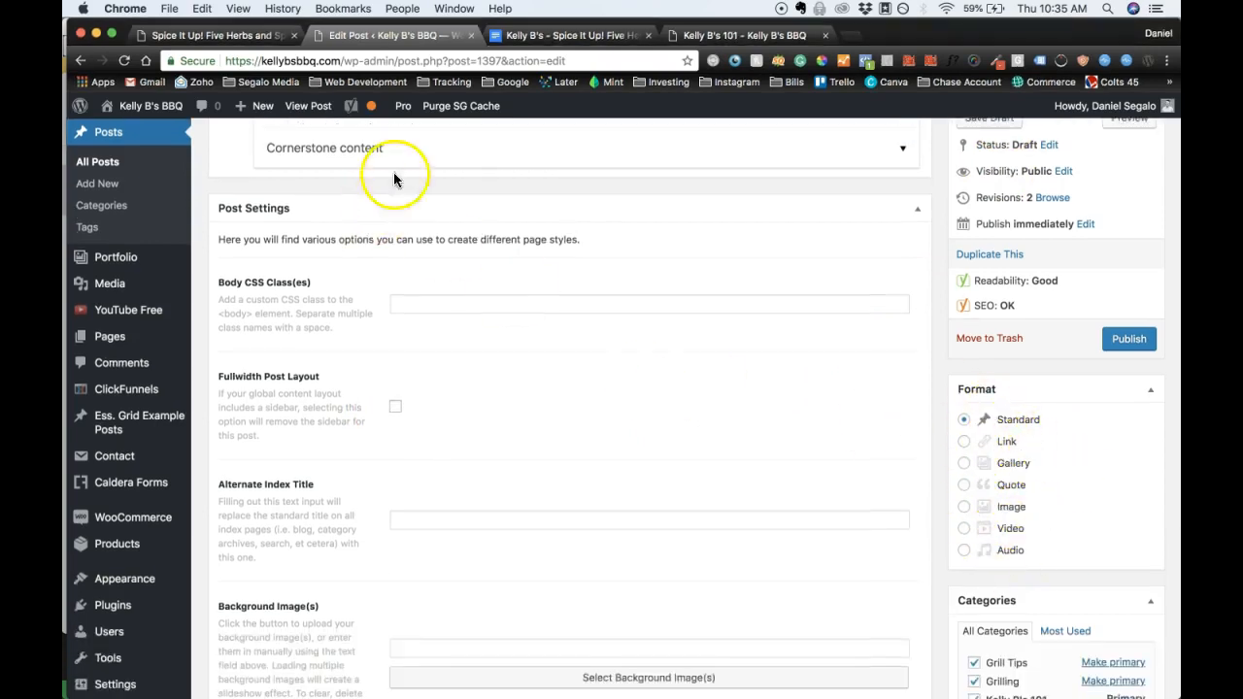
Preview the post in the builder at the 768px–979px width and examine how the content and sidebar fit.
click(229, 36)
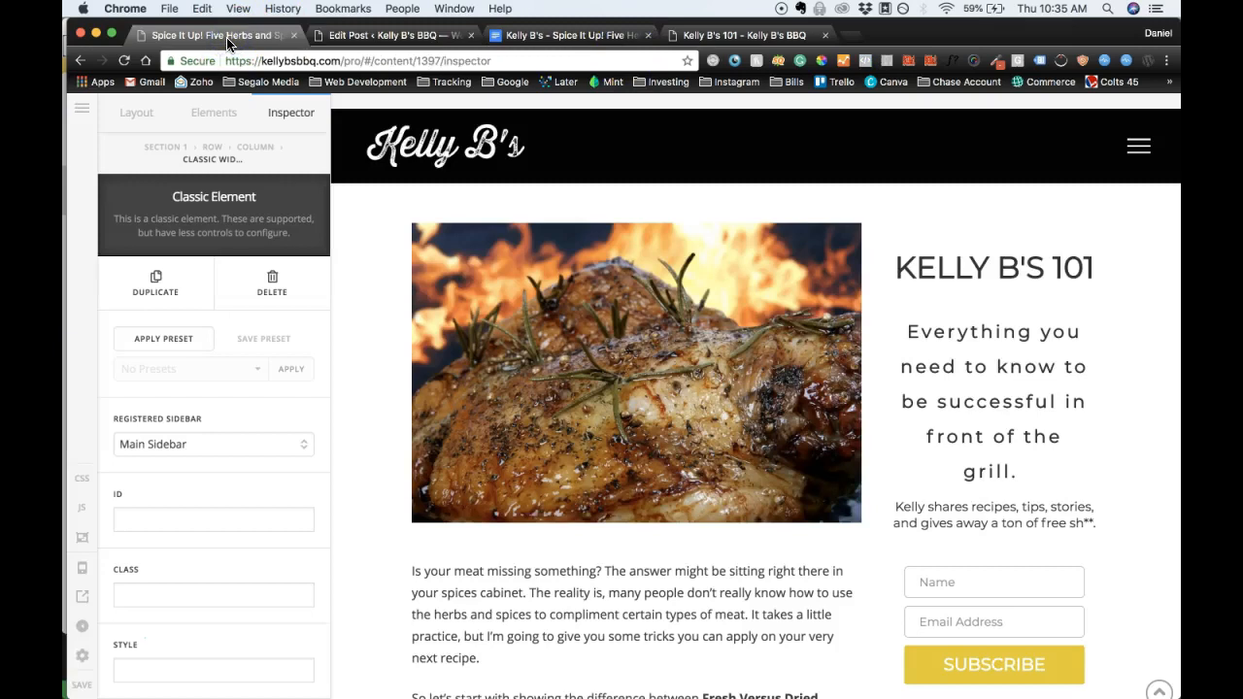
click(83, 571)
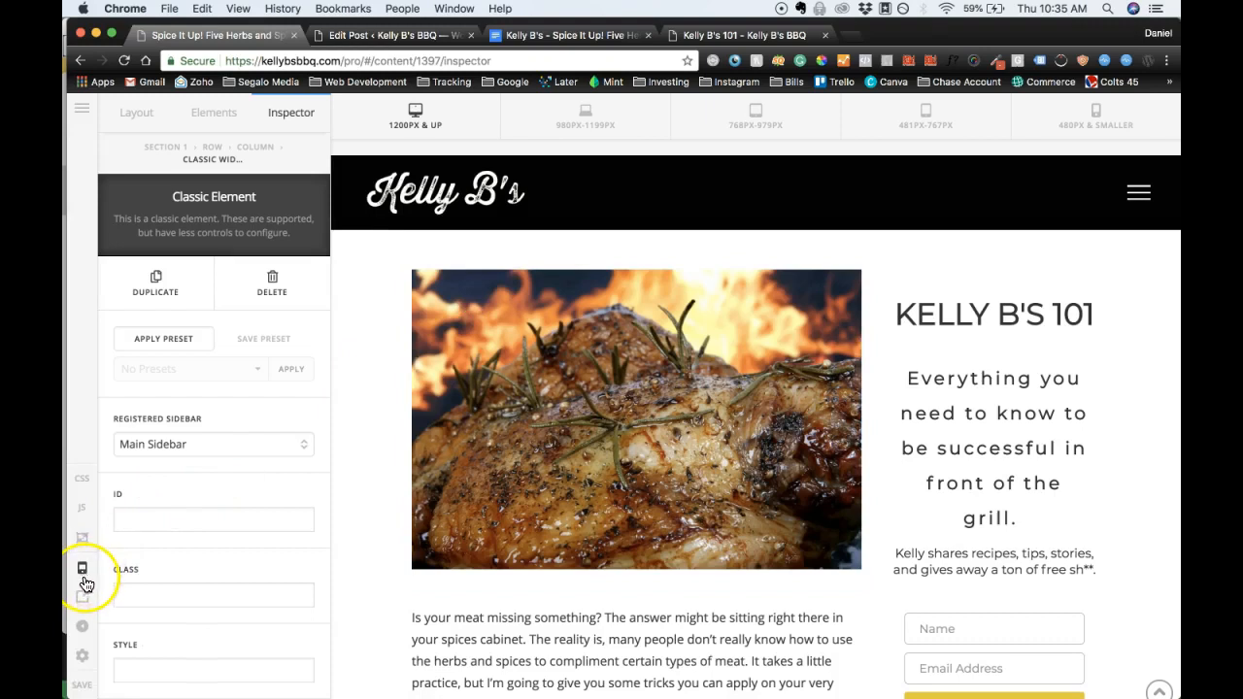
click(555, 142)
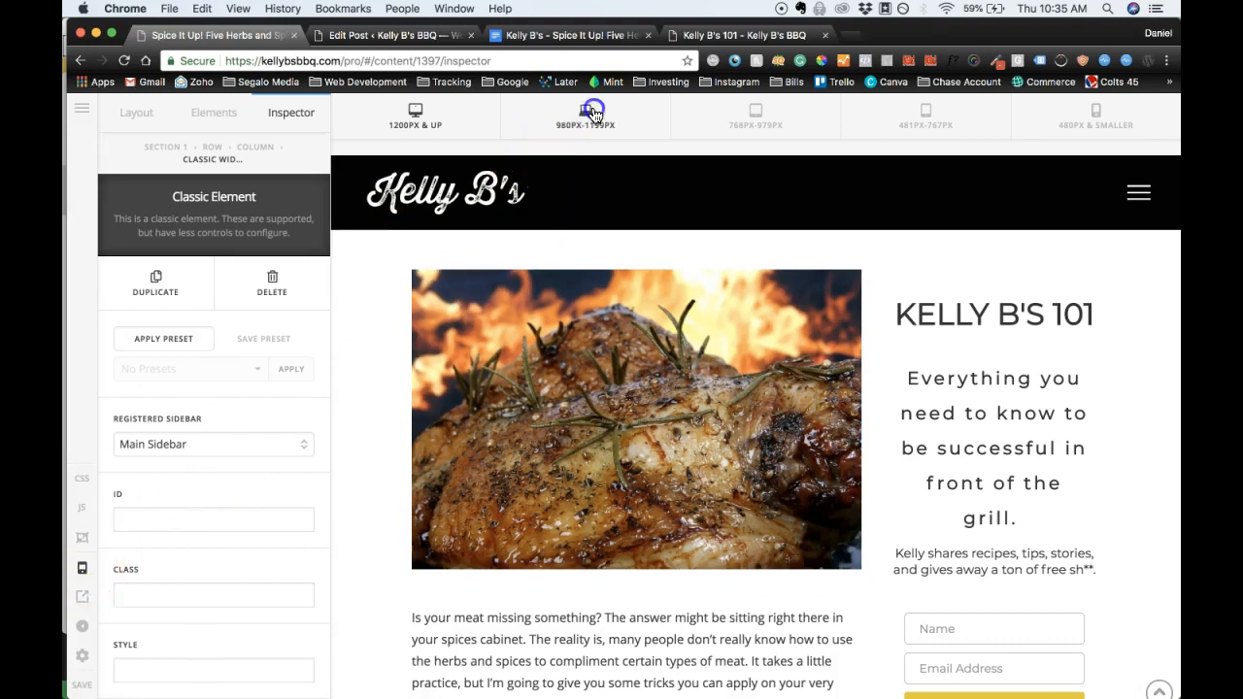
click(777, 117)
scroll(763, 457, down, 5)
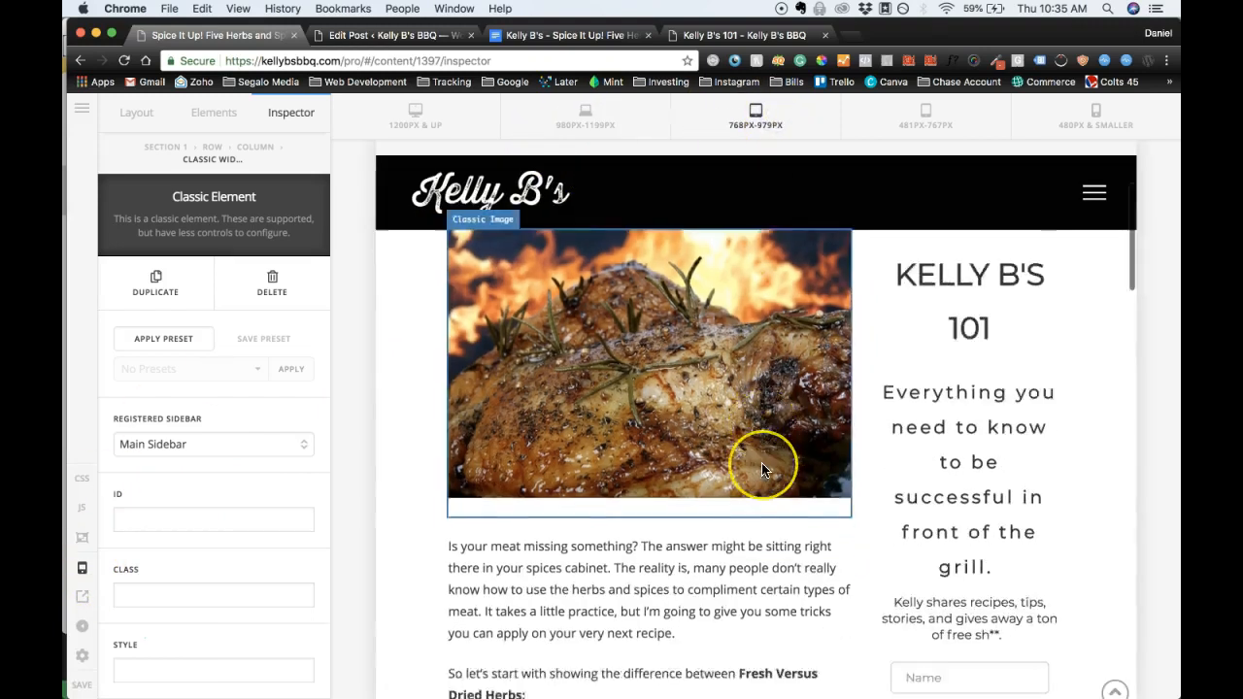
scroll(918, 476, up, 6)
scroll(971, 456, down, 2)
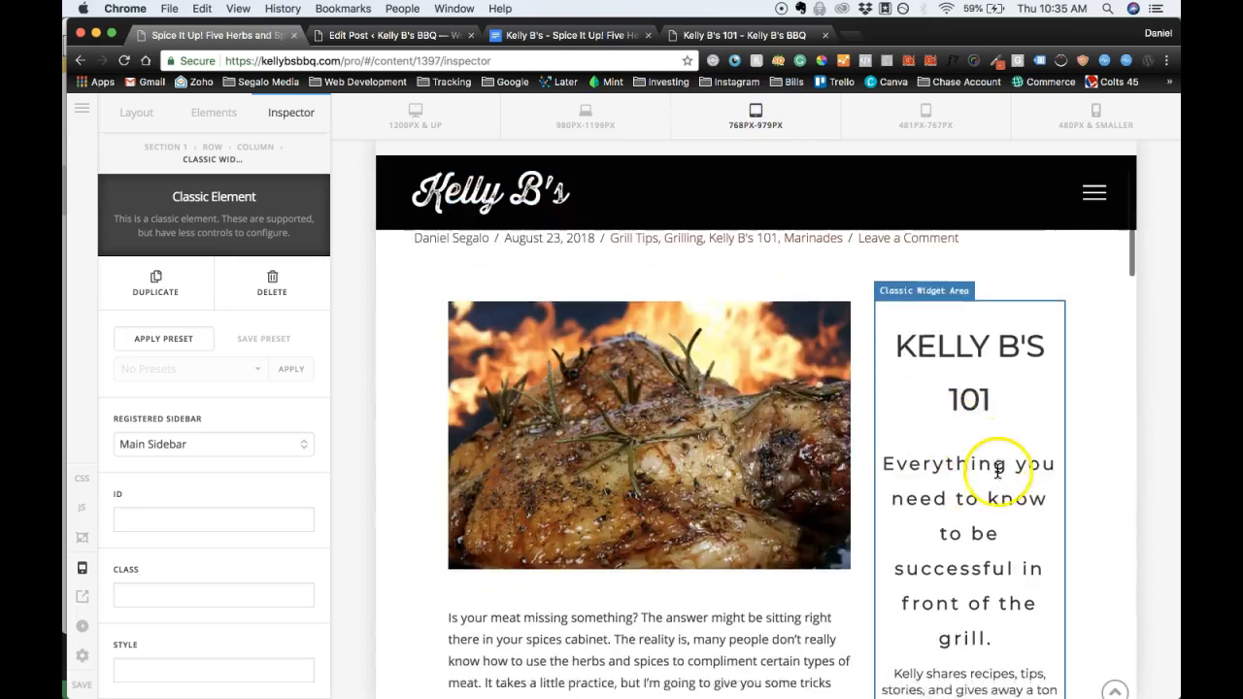
scroll(976, 403, down, 3)
scroll(981, 374, up, 5)
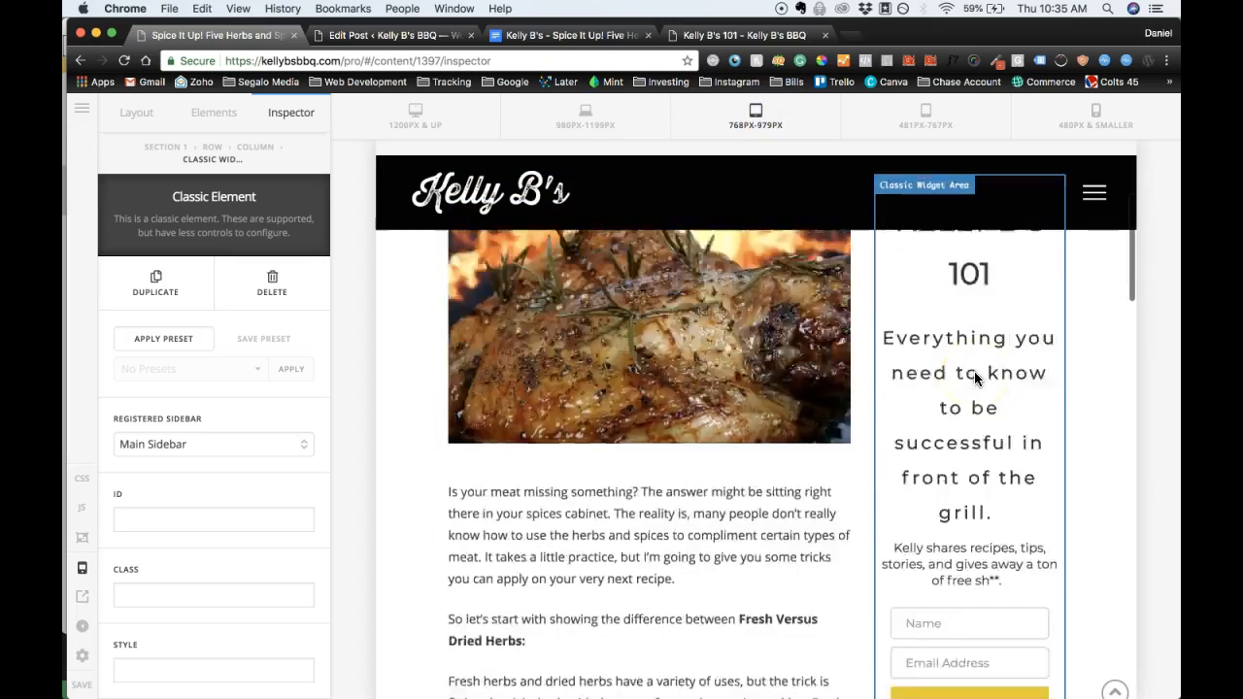
scroll(976, 378, down, 7)
scroll(976, 379, down, 10)
scroll(976, 379, up, 12)
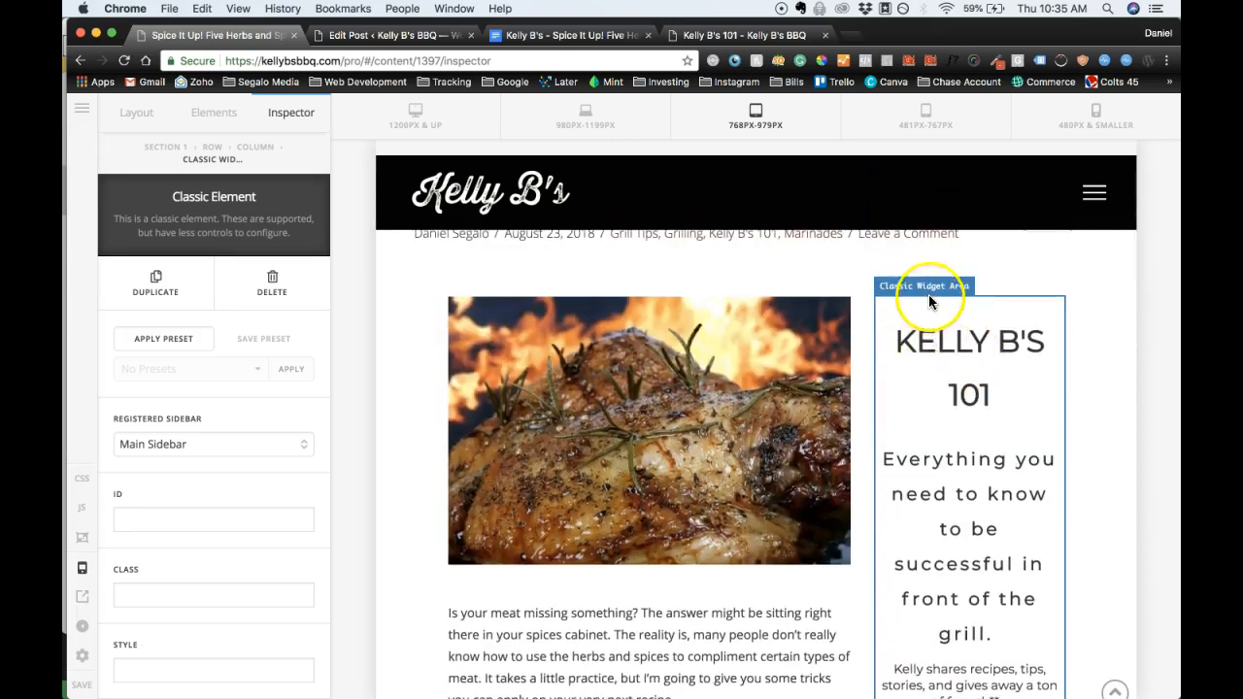
Leave the post editor for the WordPress dashboard and open the Widgets page of the site's appearance settings.
click(397, 36)
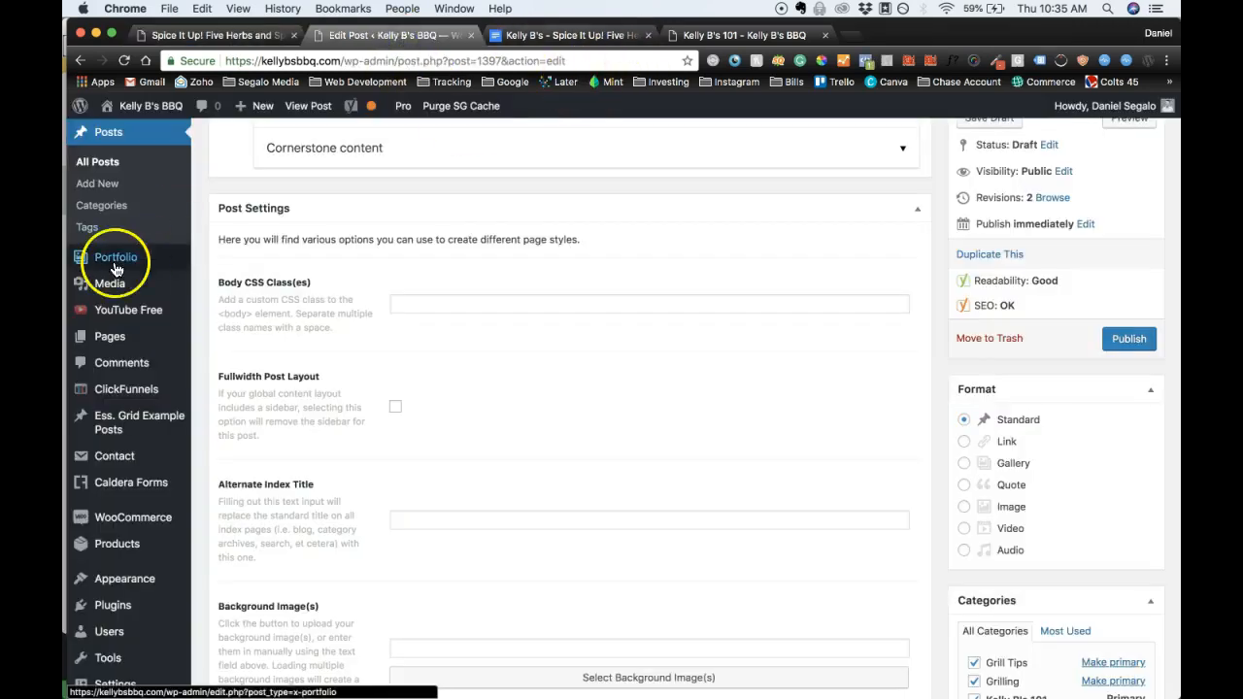
scroll(116, 291, down, 3)
click(144, 415)
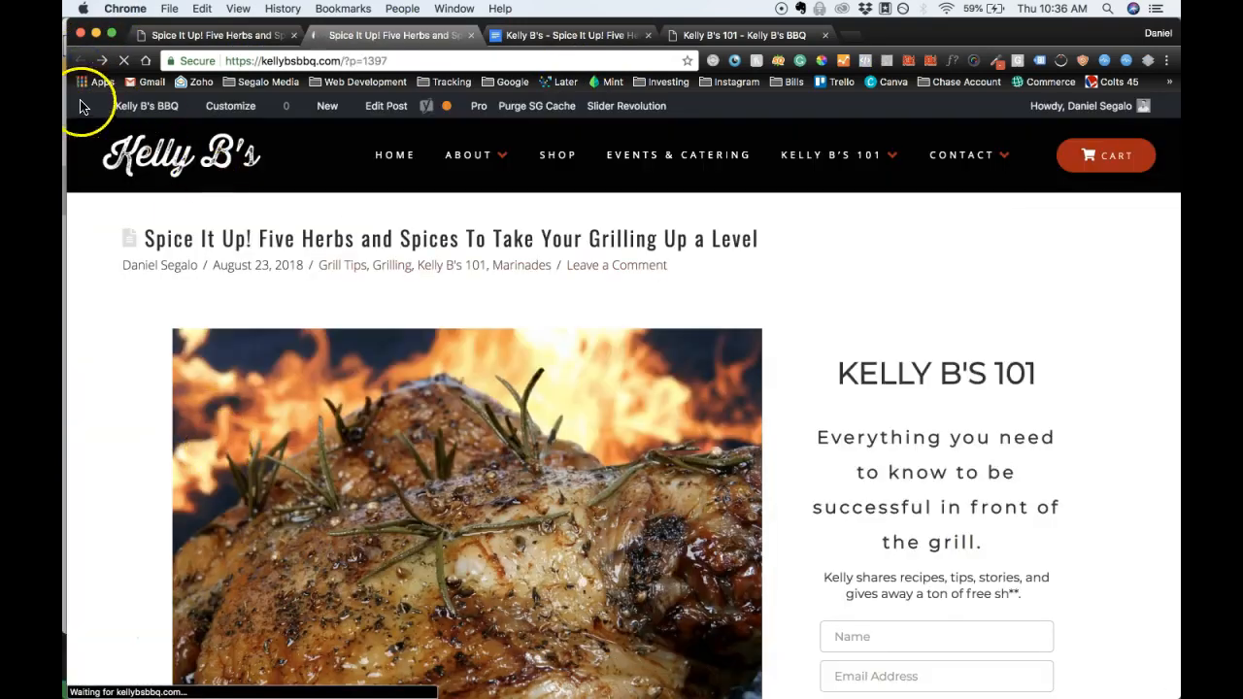
mouse_move(155, 106)
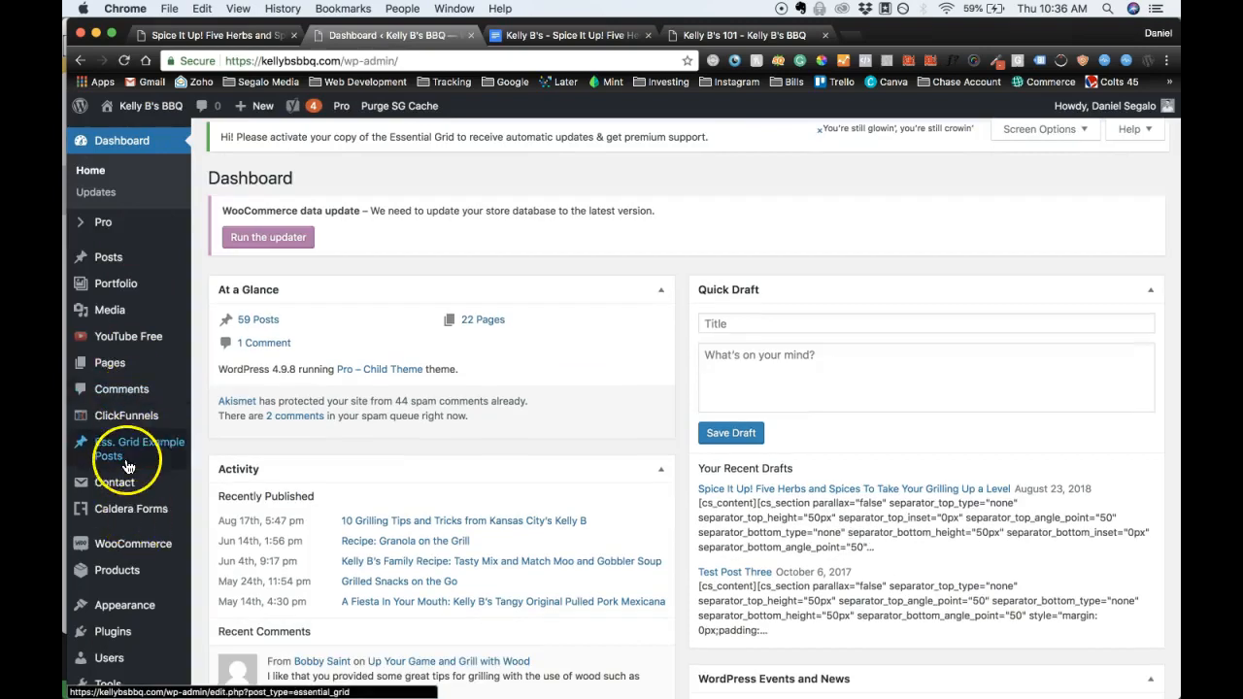
scroll(129, 387, down, 3)
scroll(129, 386, down, 2)
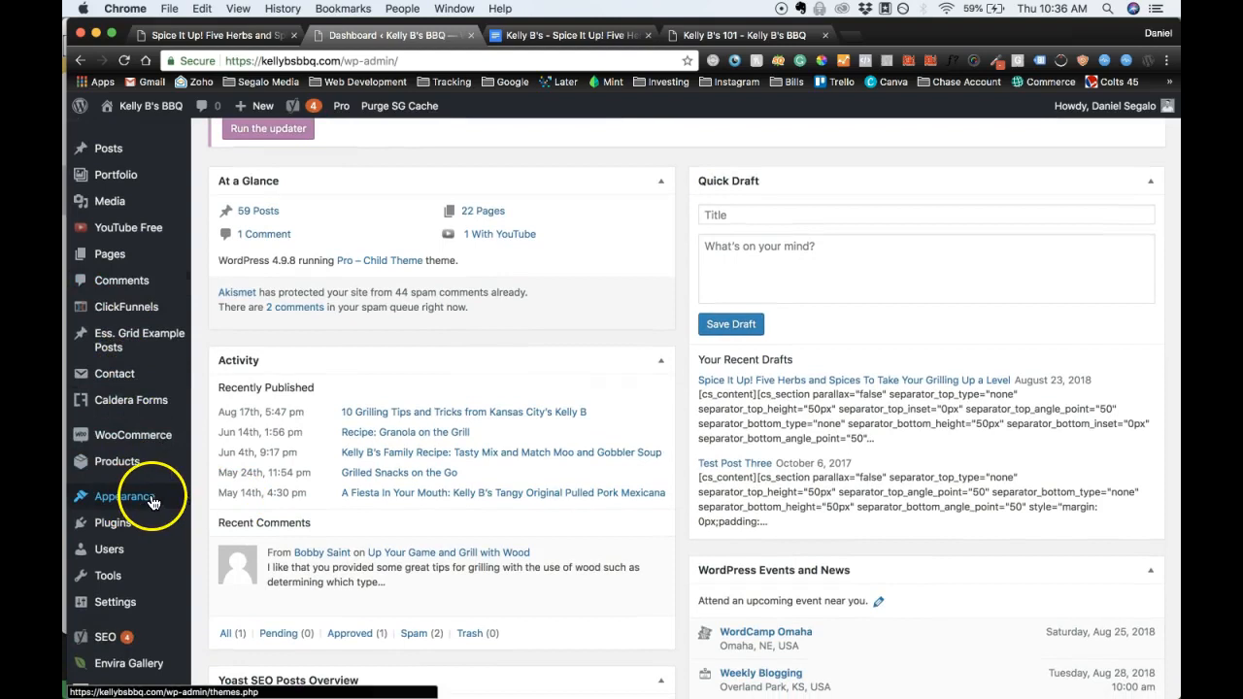
mouse_move(152, 502)
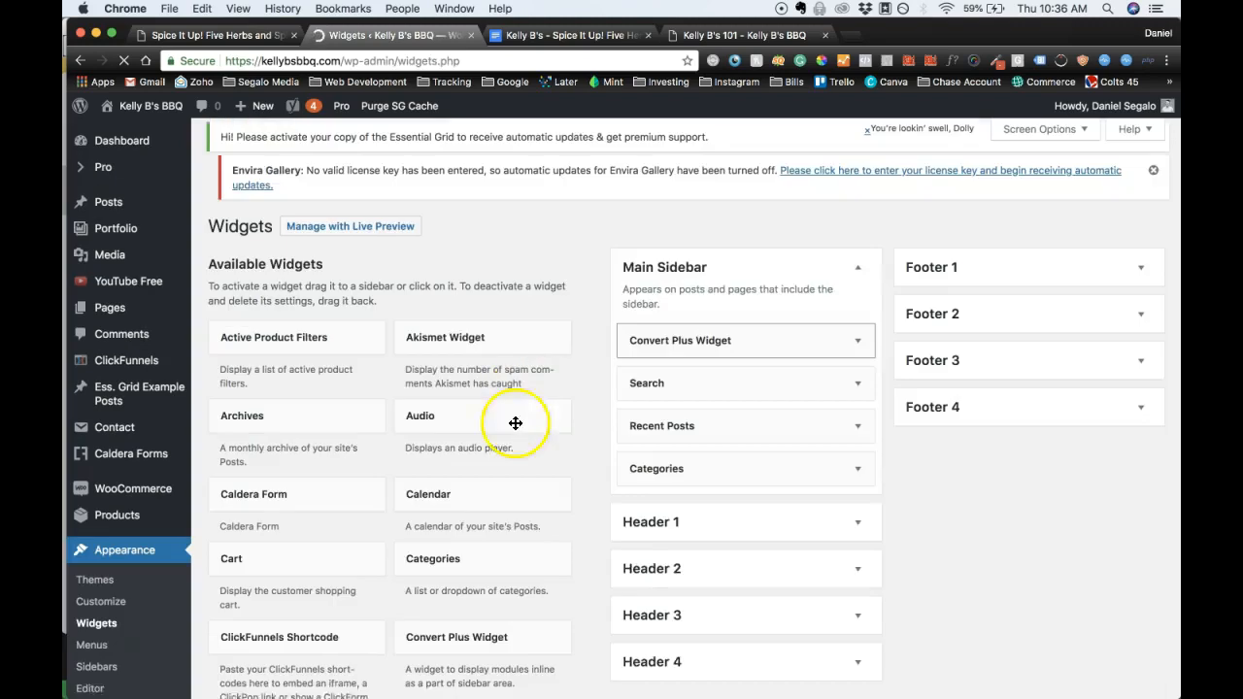
Examine the available widgets and those in Main Sidebar, and open the settings of its Convert Plus Widget.
click(716, 314)
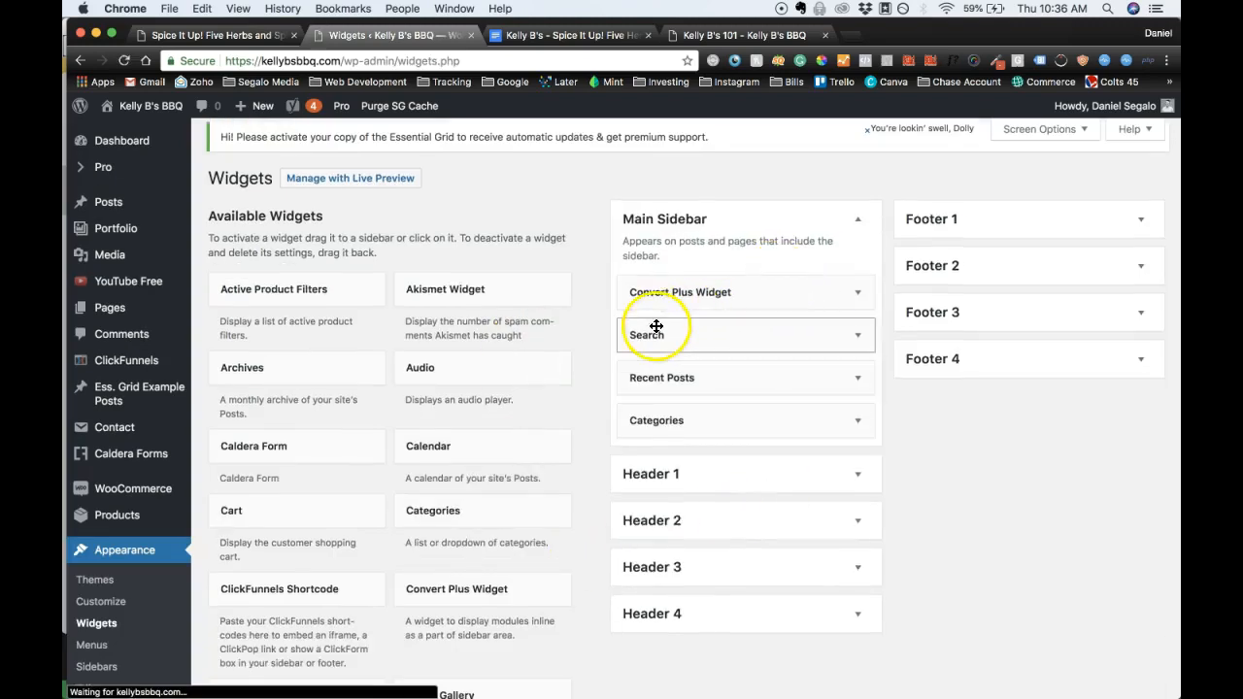
click(657, 220)
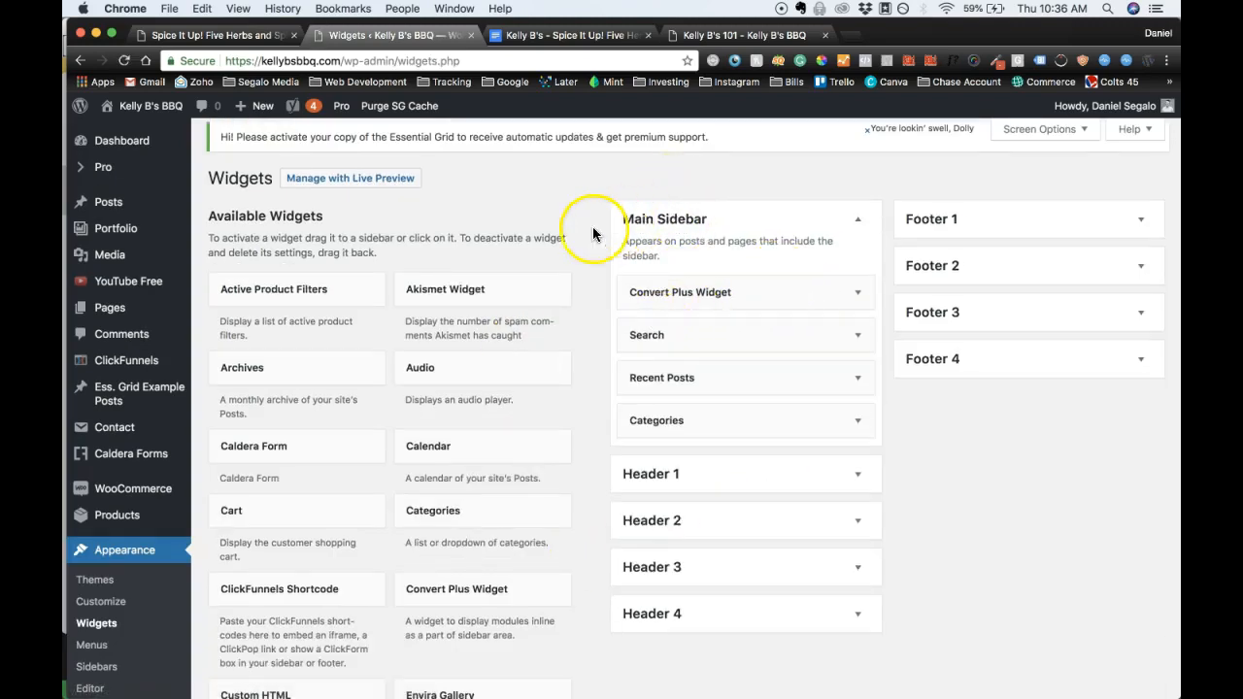
mouse_move(295, 295)
mouse_down()
mouse_move(697, 353)
mouse_move(300, 288)
mouse_up()
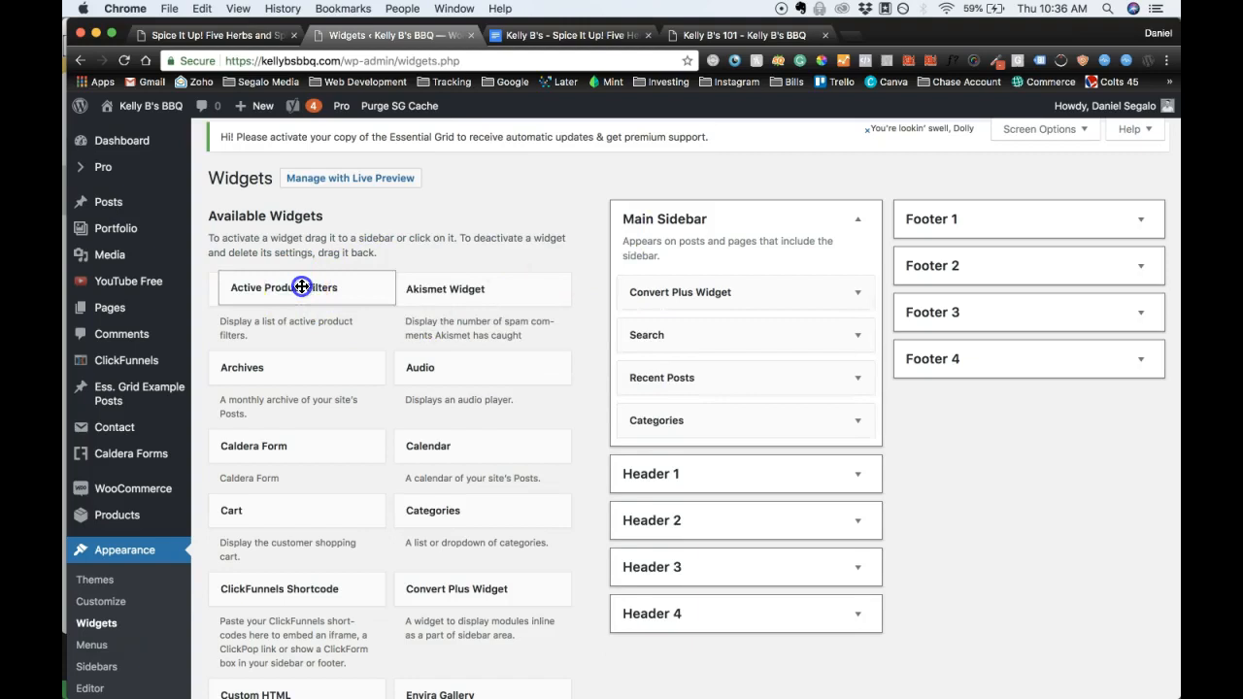
click(588, 368)
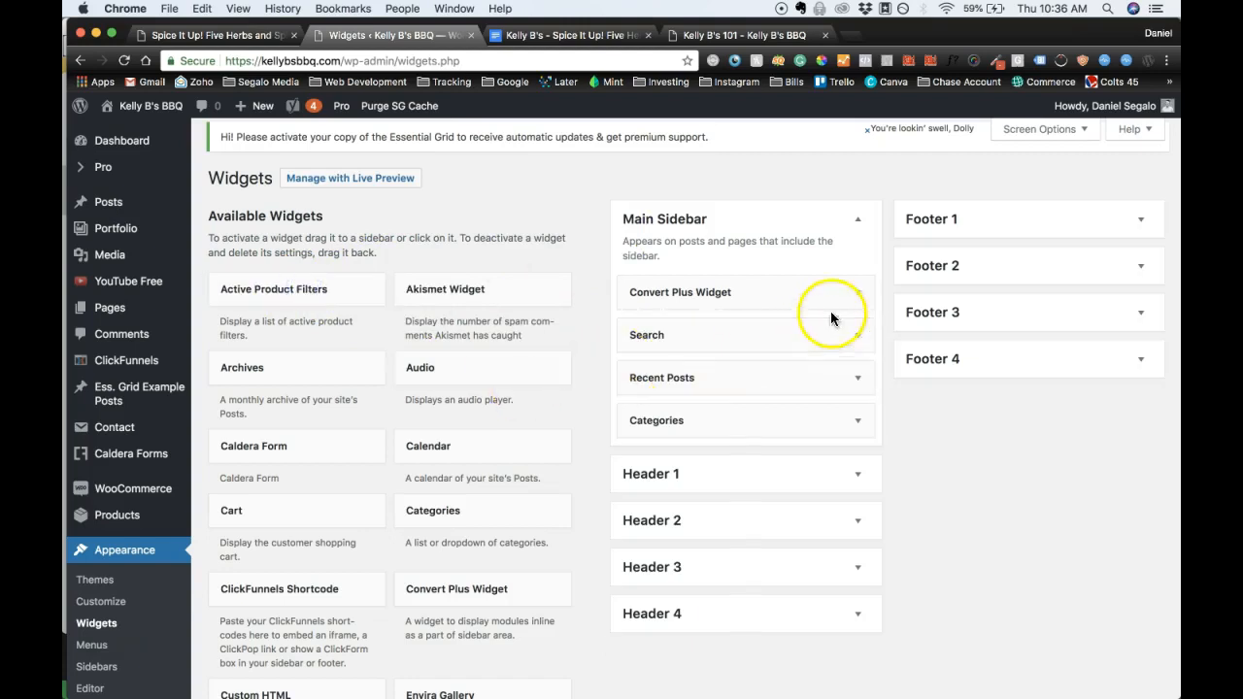
scroll(534, 450, down, 2)
scroll(534, 450, down, 2)
click(857, 246)
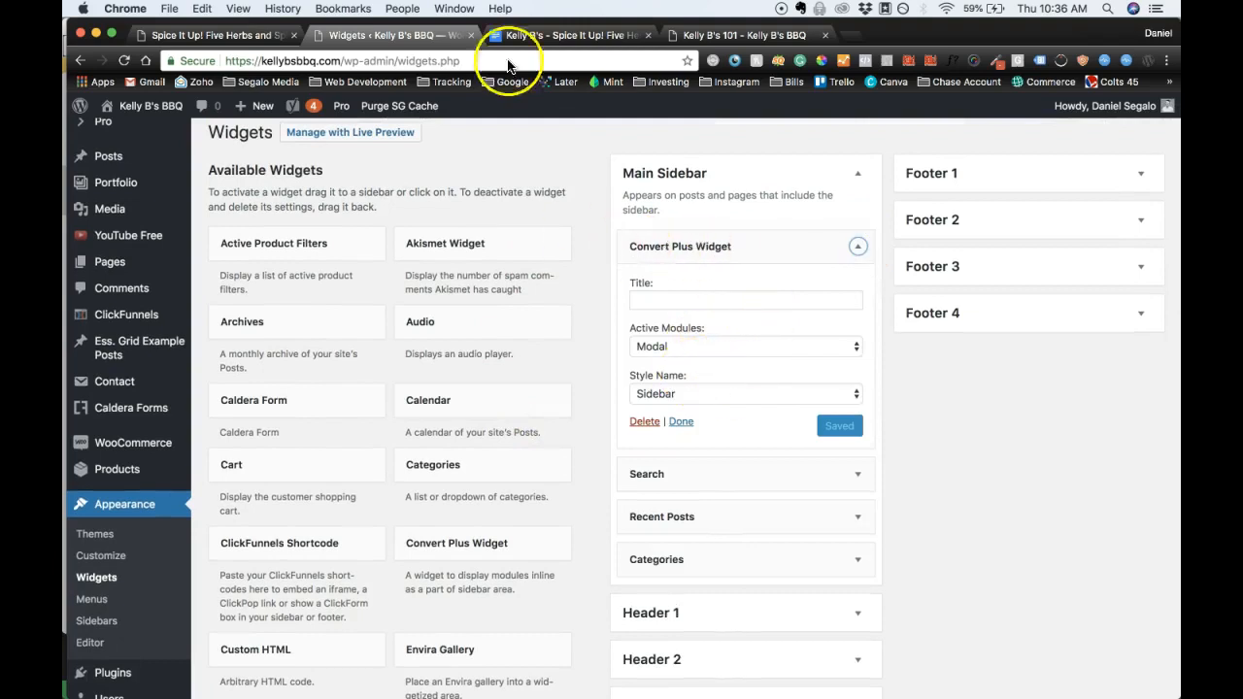
Save the post in the builder and preview it at the 481px–767px and 480px & smaller widths.
click(224, 39)
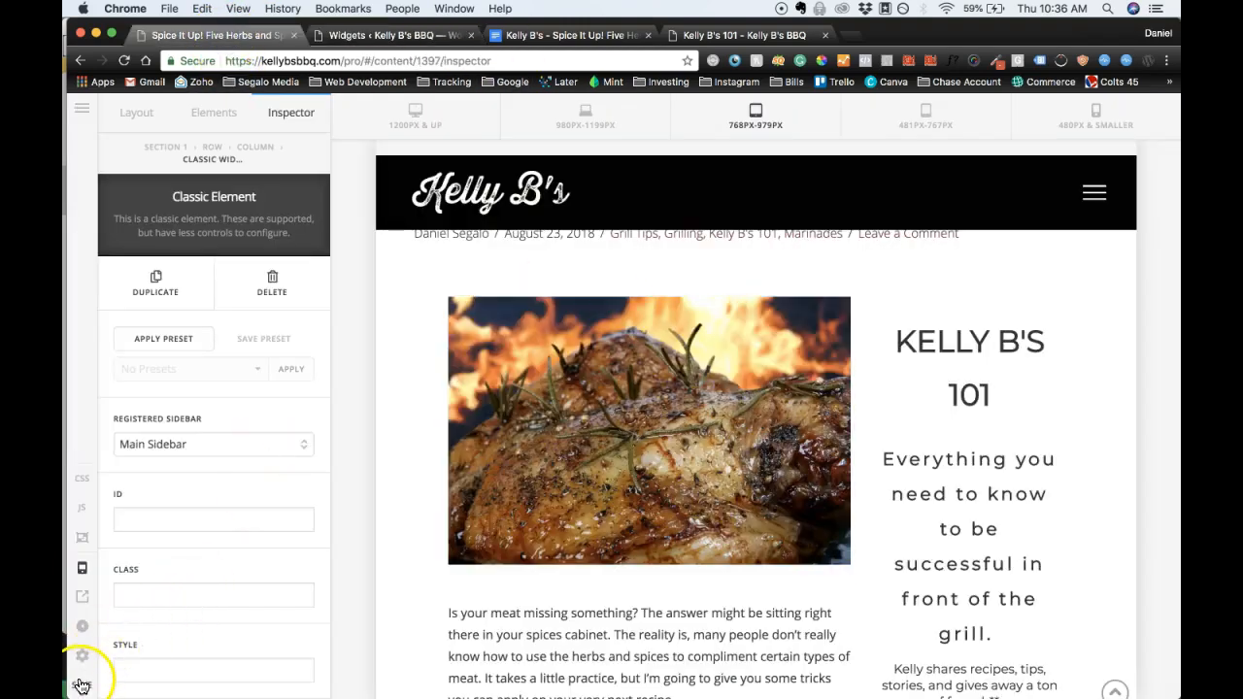
click(81, 686)
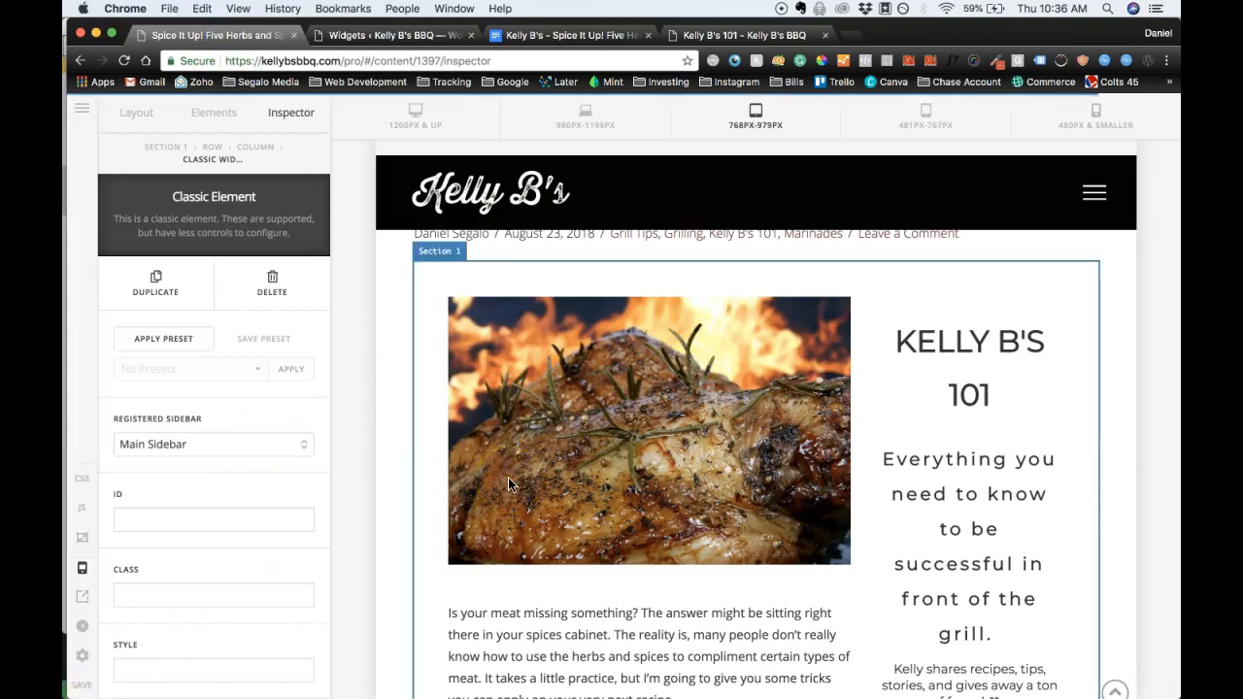
click(908, 122)
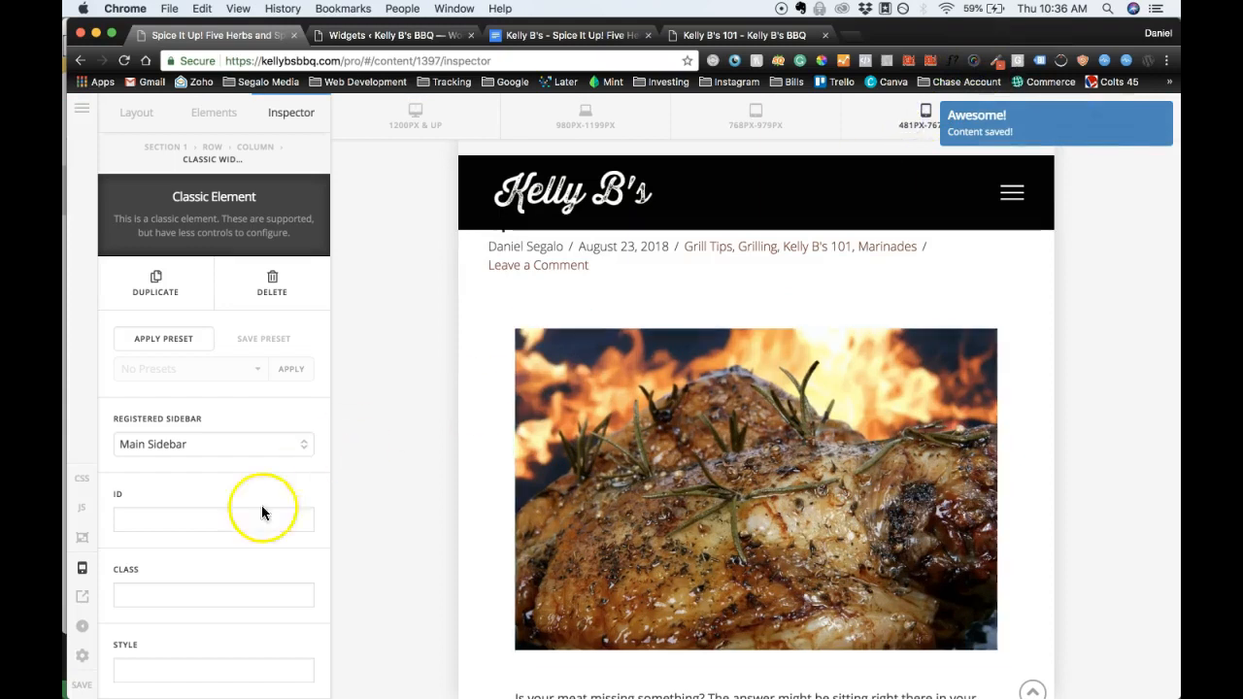
scroll(741, 497, down, 3)
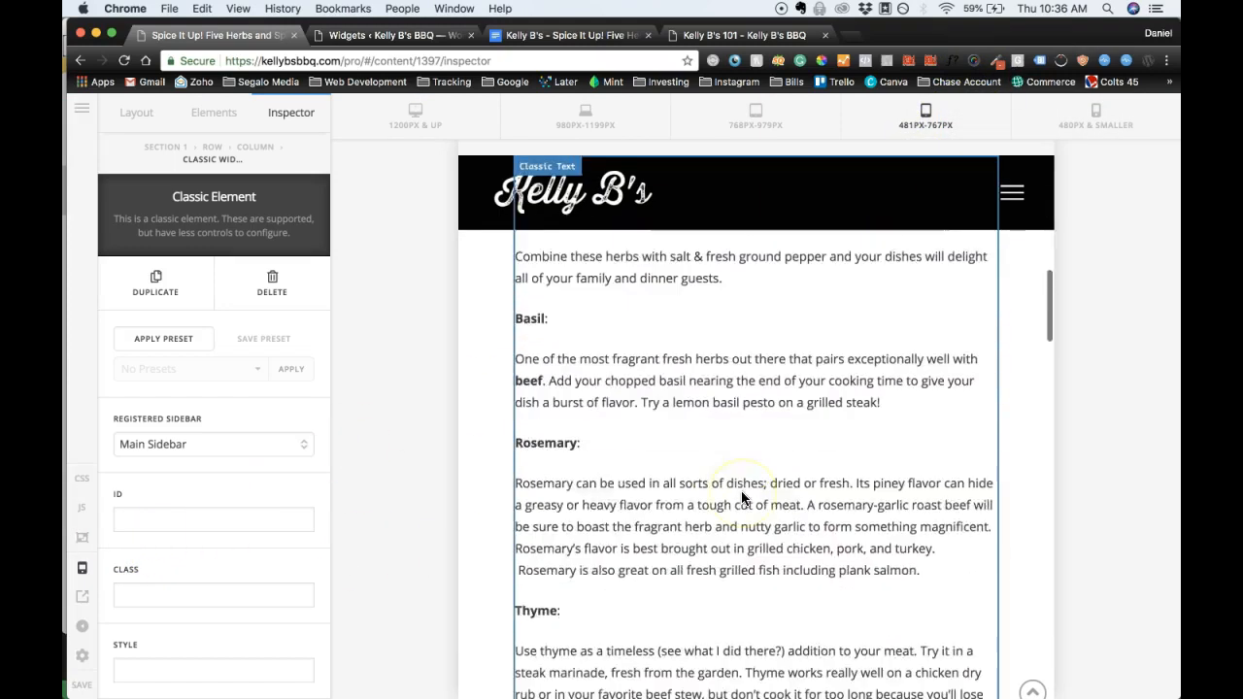
scroll(741, 498, up, 10)
click(1073, 118)
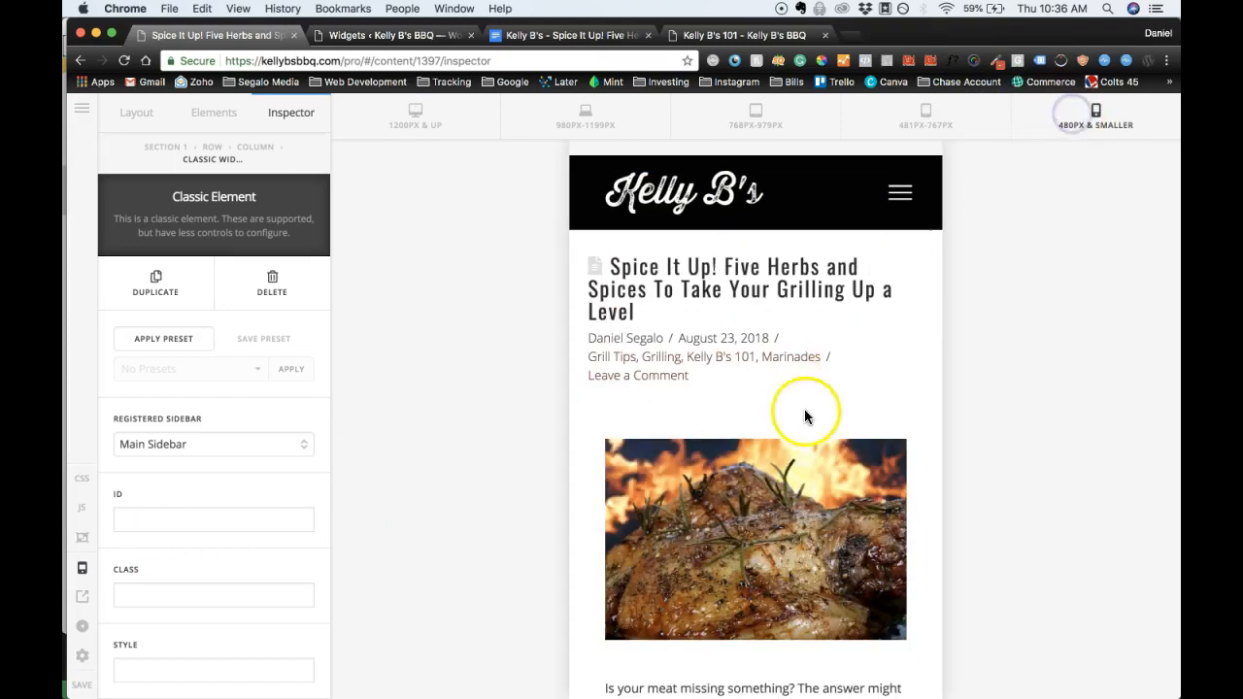
scroll(804, 416, down, 20)
scroll(804, 416, up, 20)
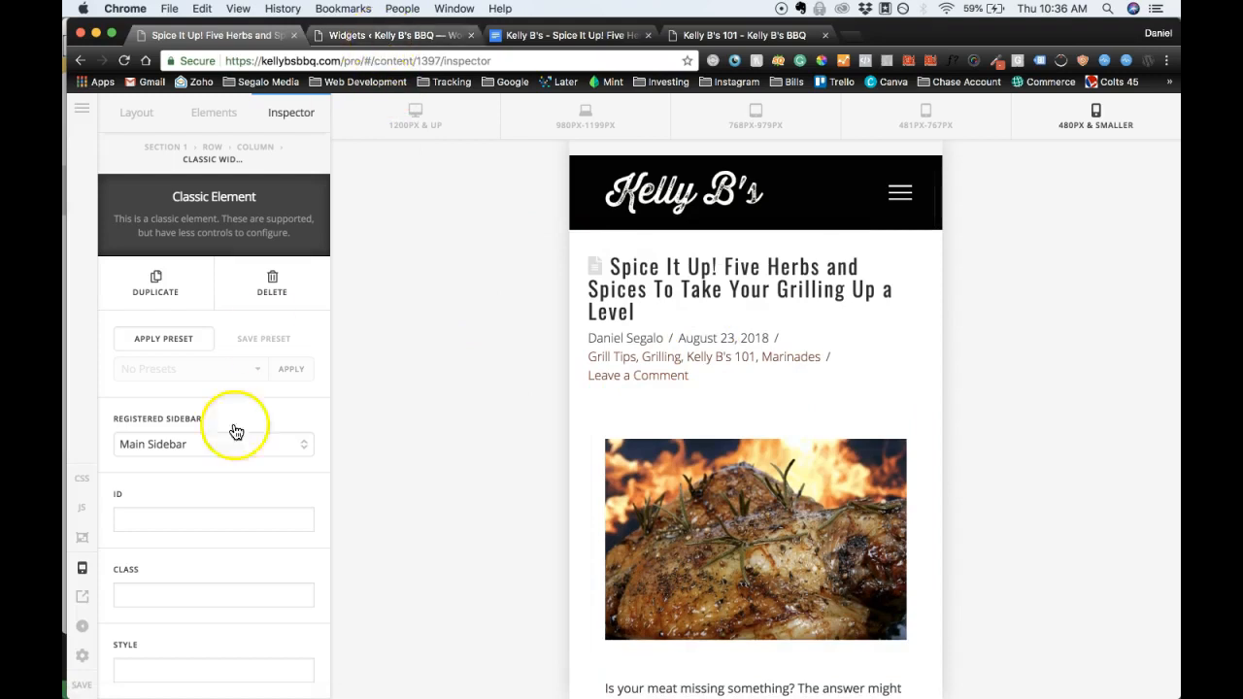
View the saved post on the website from the builder and look at the post ID in its address.
click(84, 604)
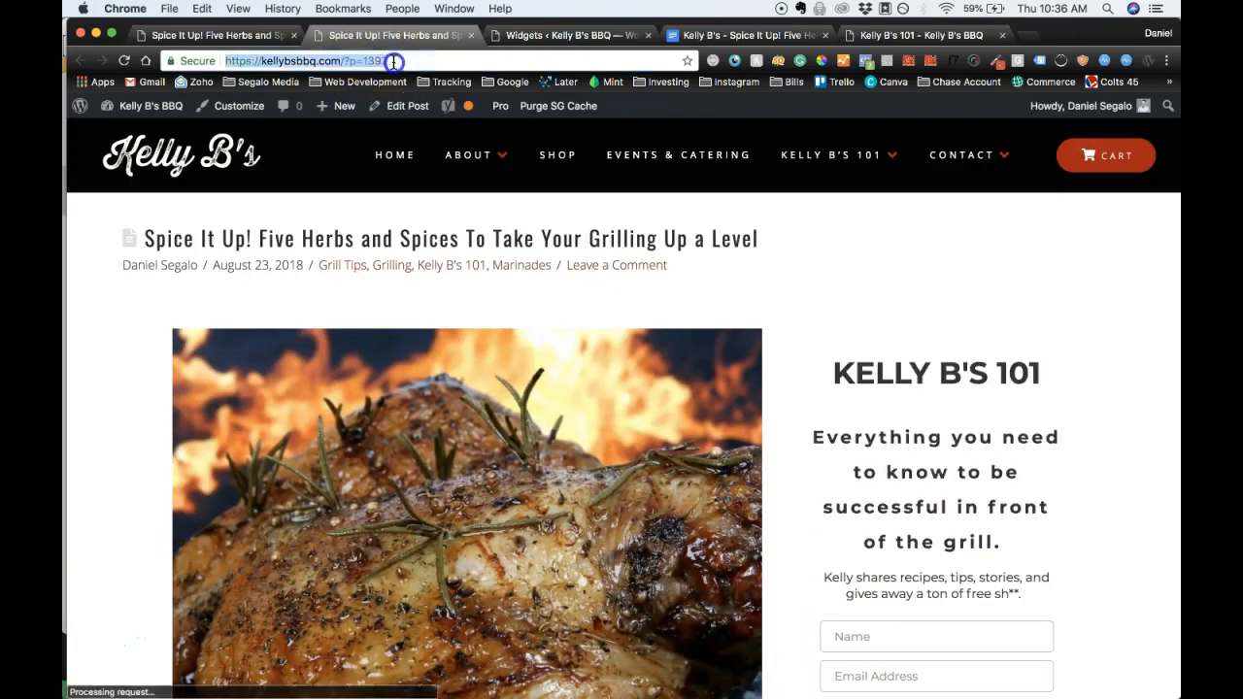
drag(403, 60, 351, 62)
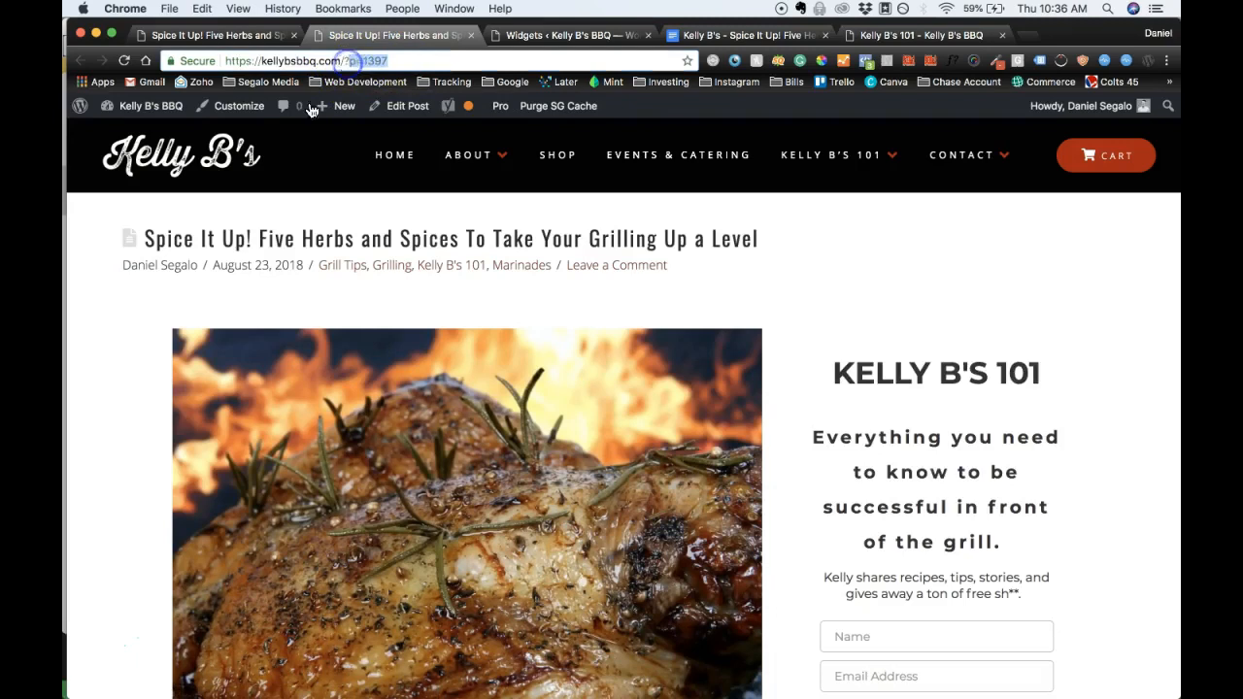
click(321, 313)
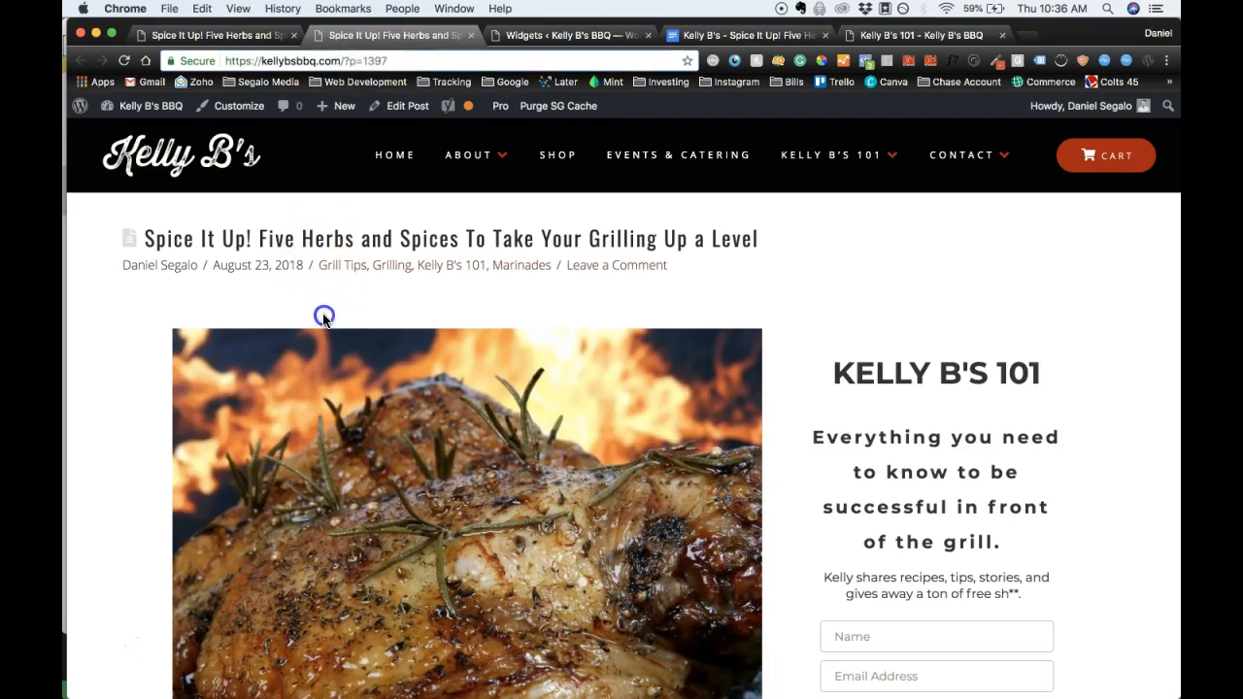
Open the post's publish date for editing in the WordPress post editor and look up August 28, 2018 in the Calendar app.
click(408, 113)
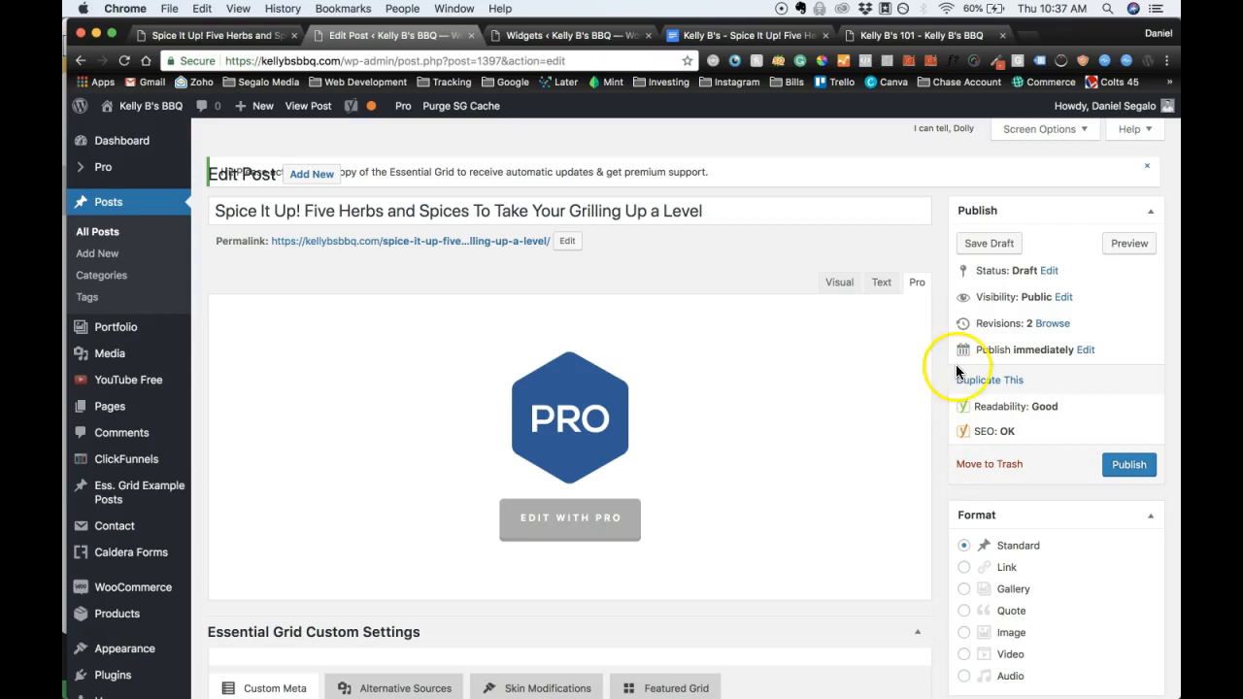
click(1085, 351)
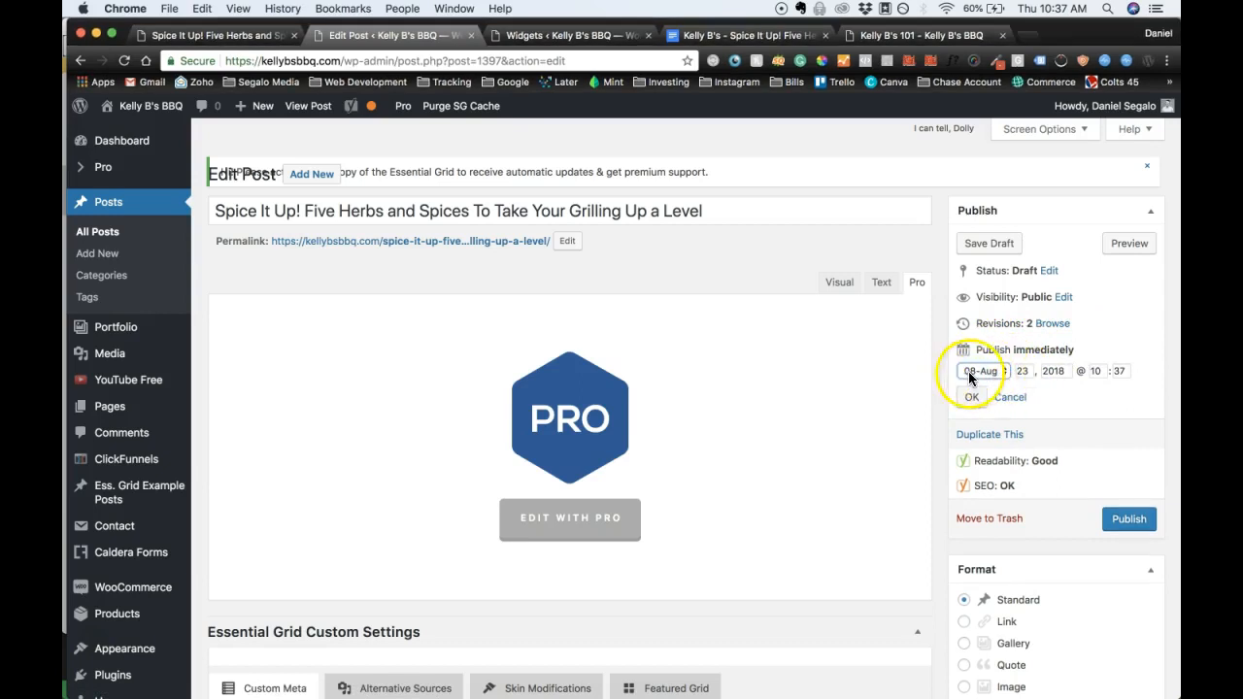
mouse_move(502, 670)
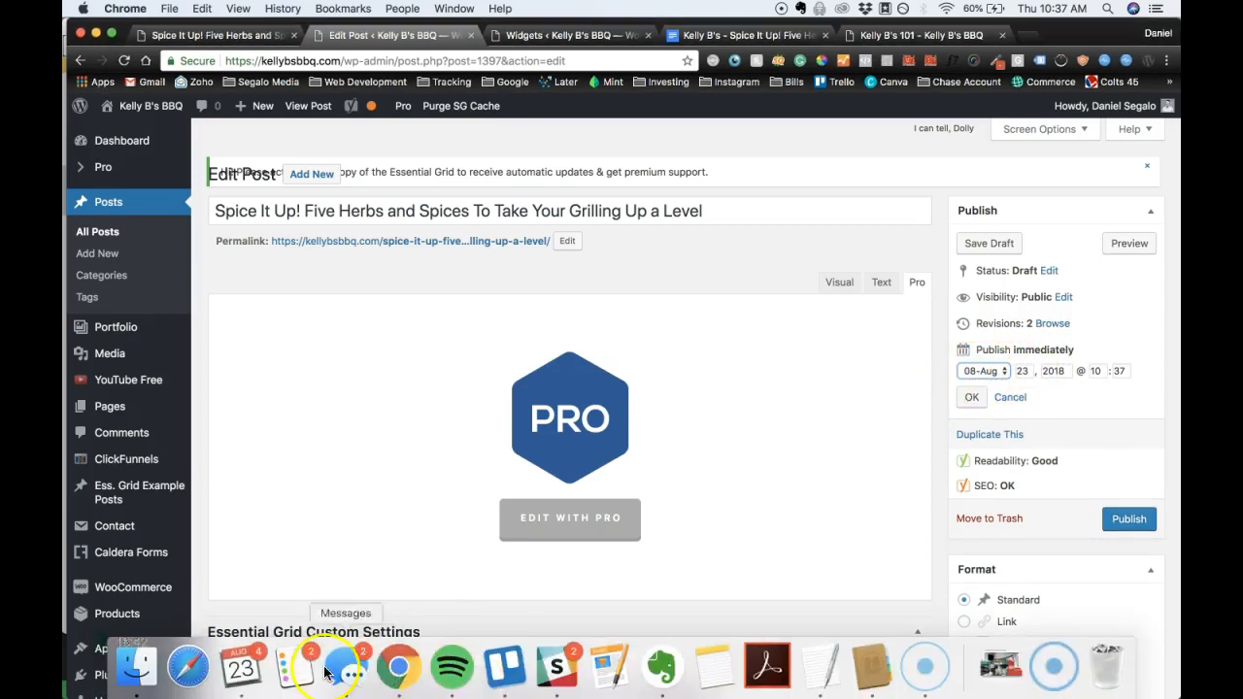
click(241, 667)
click(598, 235)
click(576, 235)
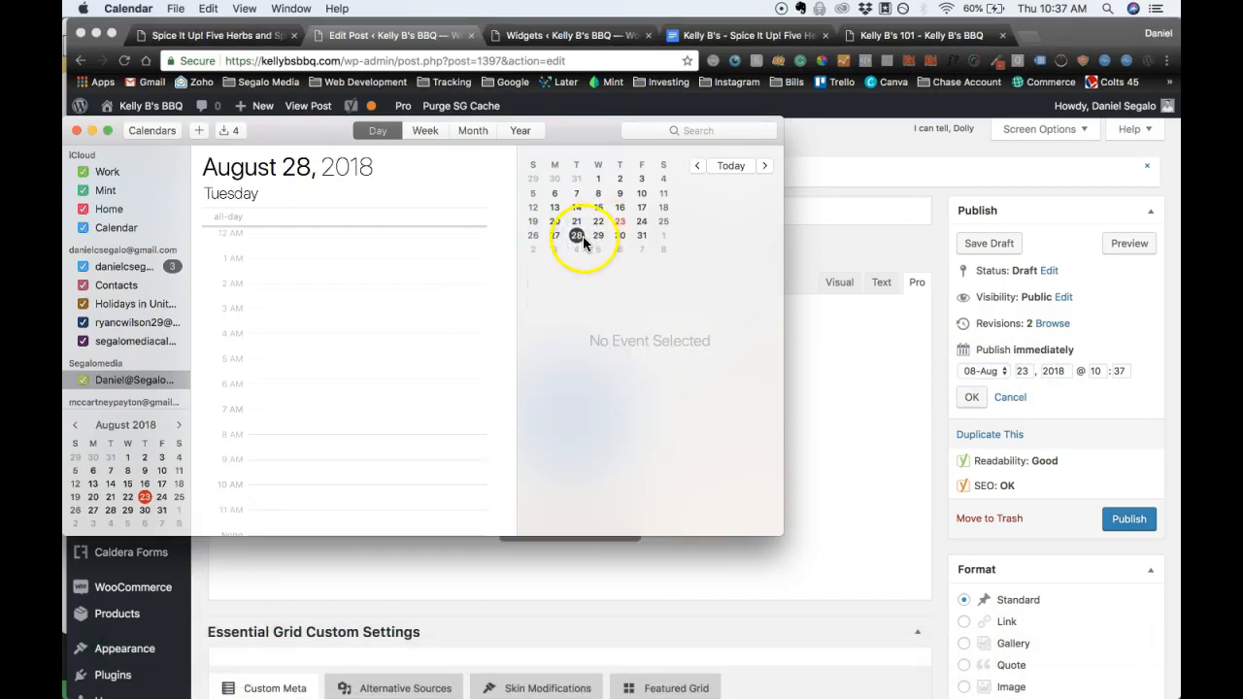
Set the post's publish date to August 28, 2018 at 12:00 and schedule the post.
click(1019, 371)
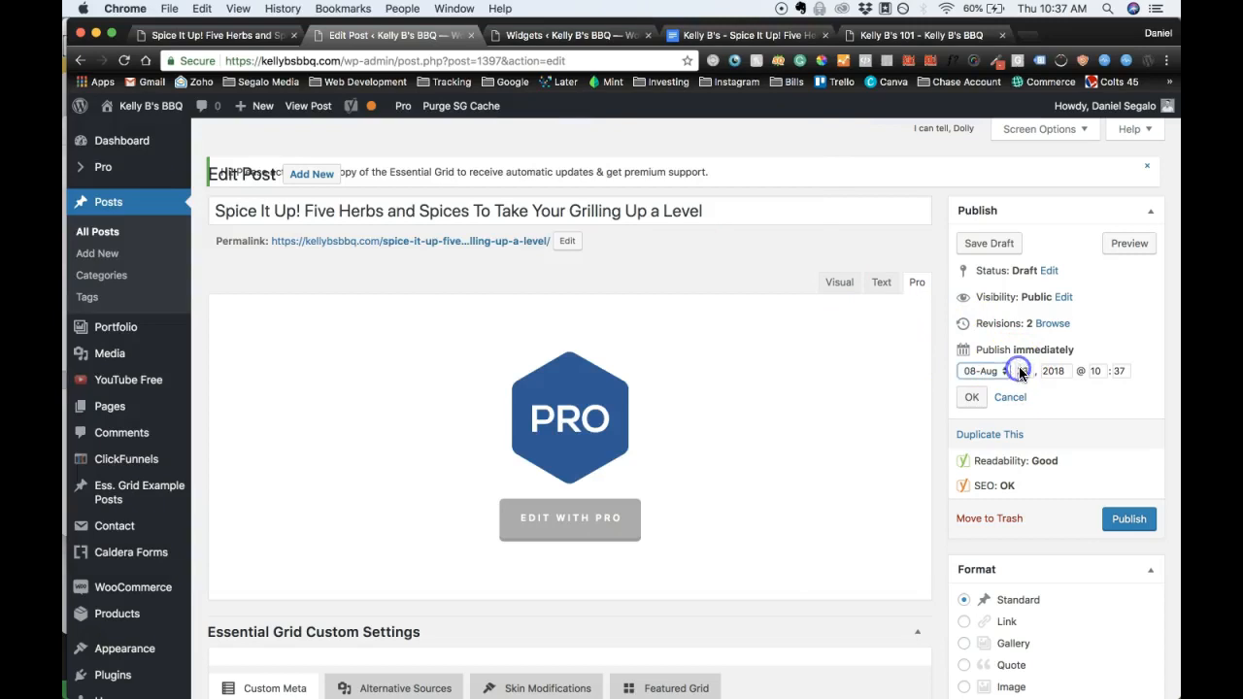
double_click(1027, 372)
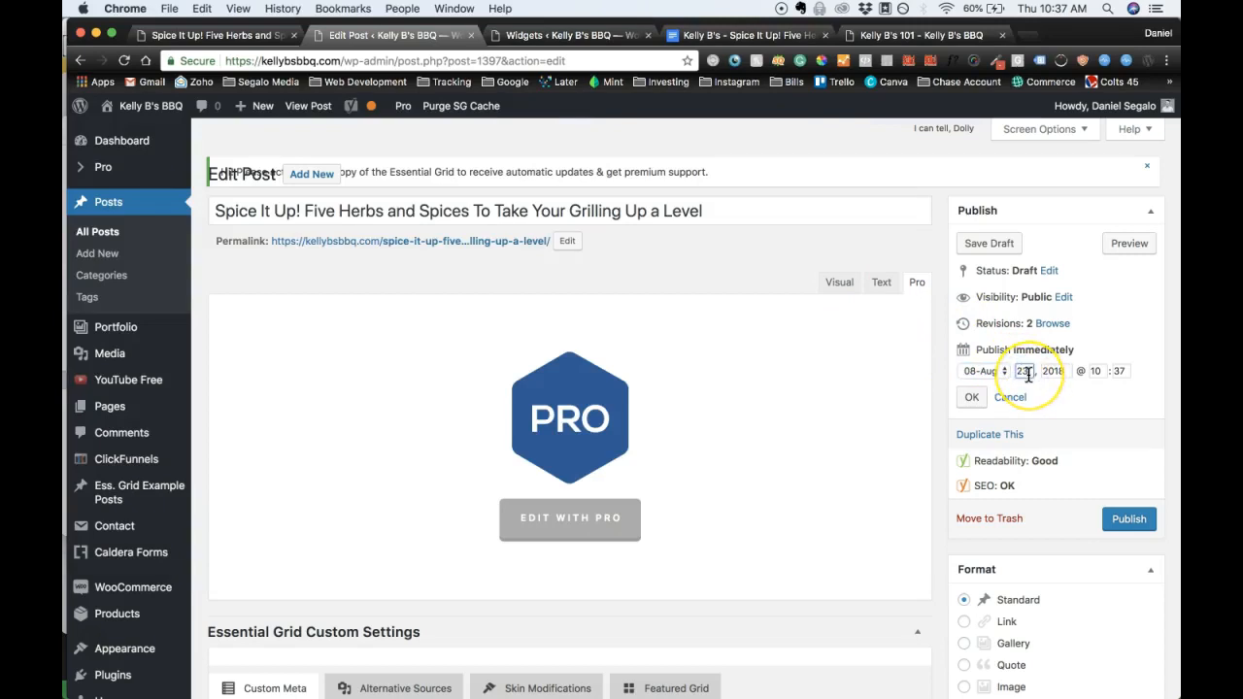
click(1097, 399)
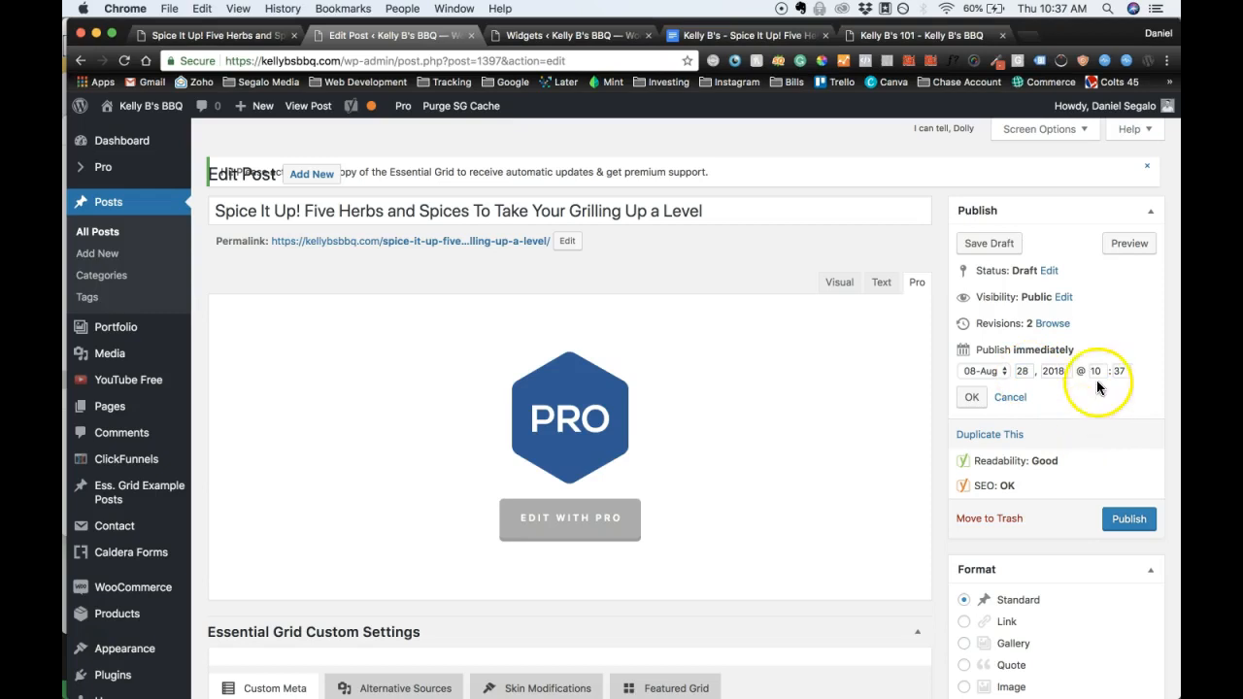
double_click(1094, 371)
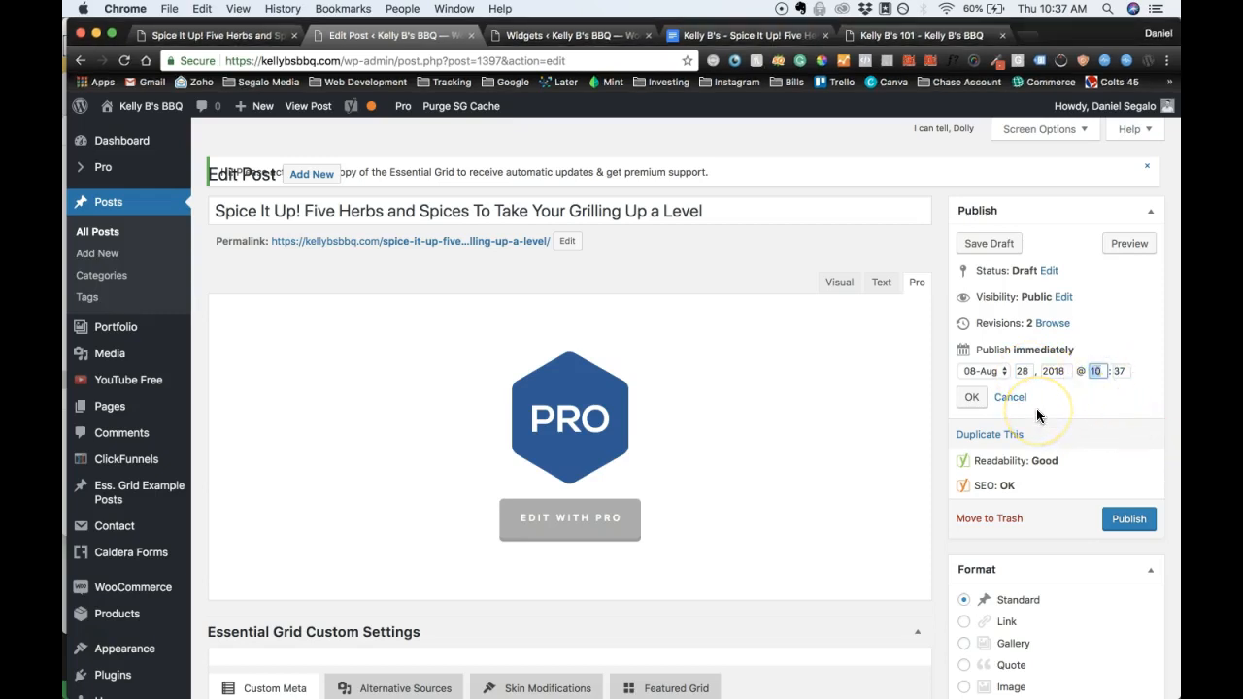
text(12)
double_click(1117, 371)
text(00)
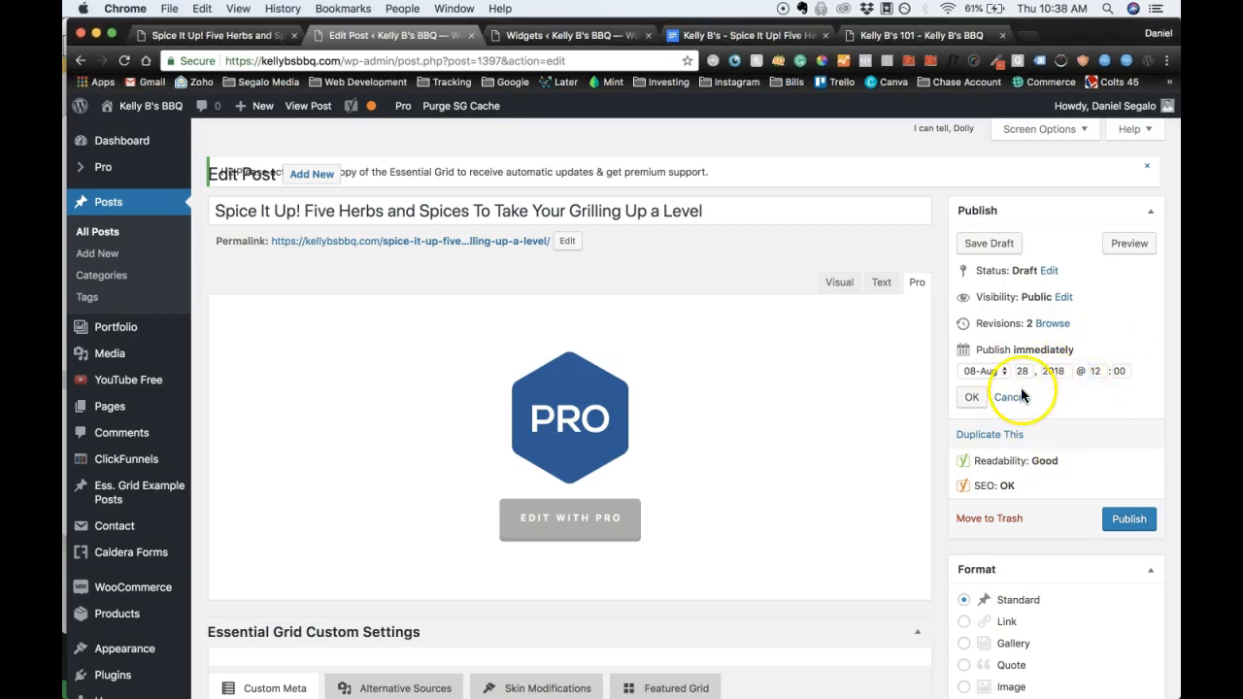
click(971, 397)
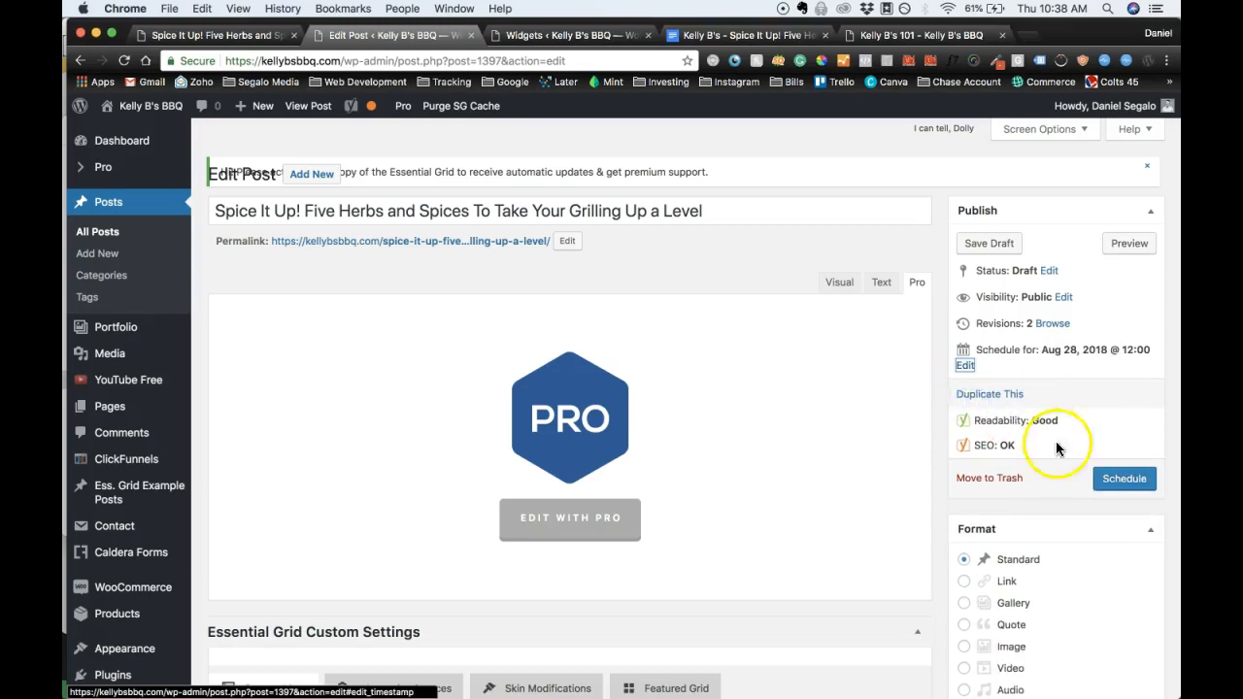
click(1124, 479)
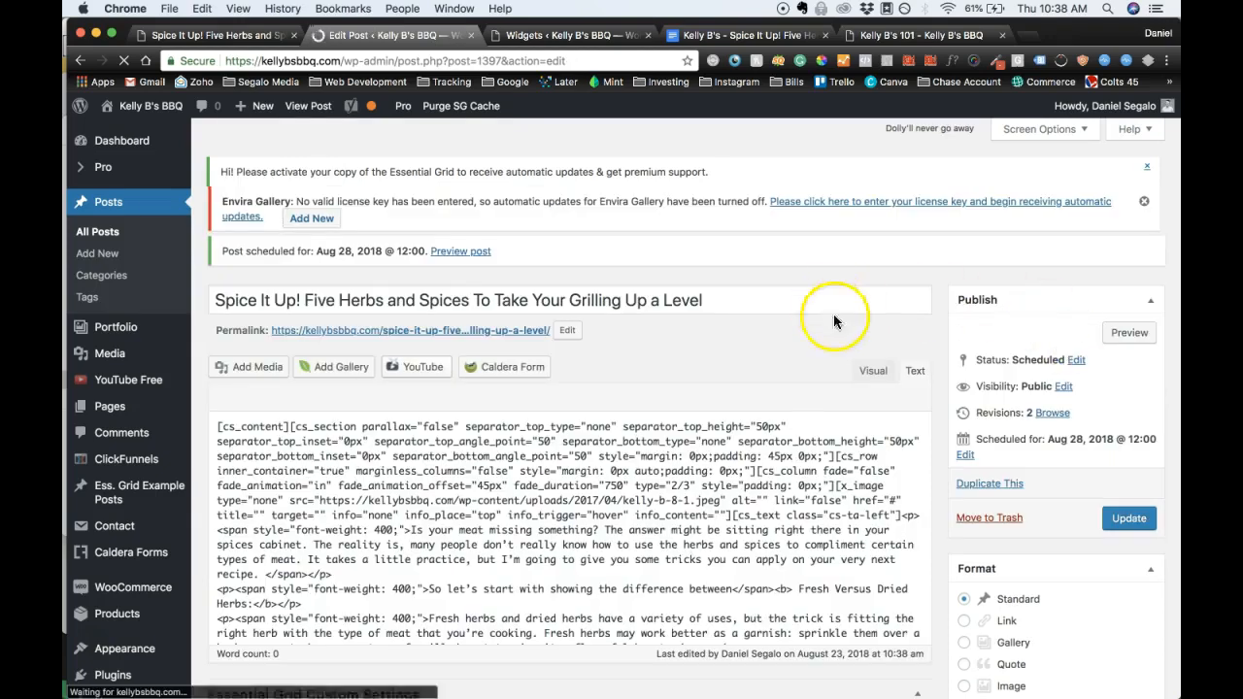
Look over the scheduled post's settings and check its entry in the list of all posts.
scroll(993, 476, down, 5)
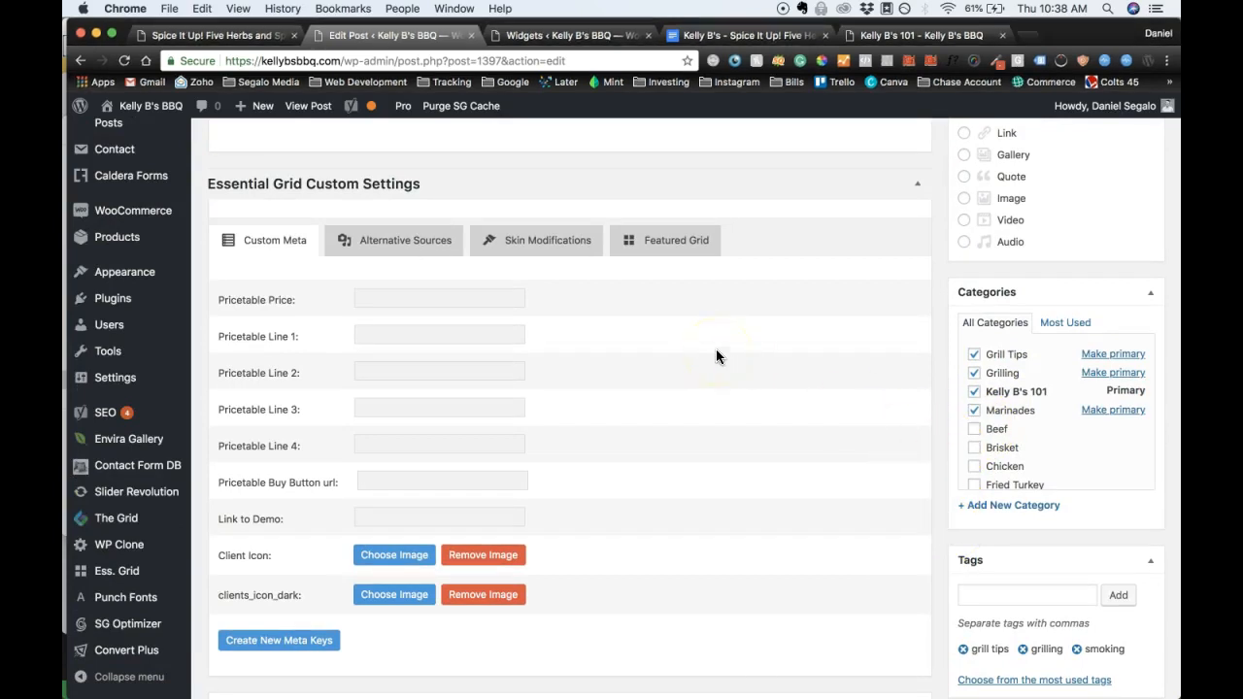
scroll(715, 356, down, 10)
scroll(716, 357, up, 15)
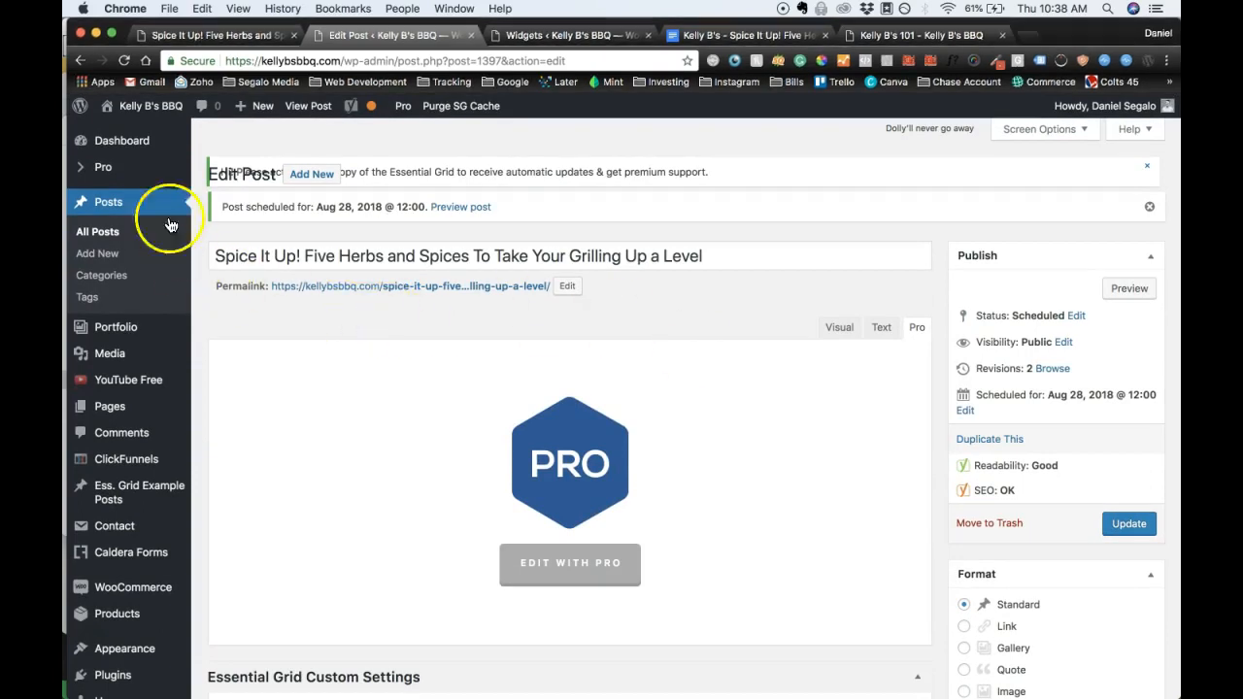
click(108, 204)
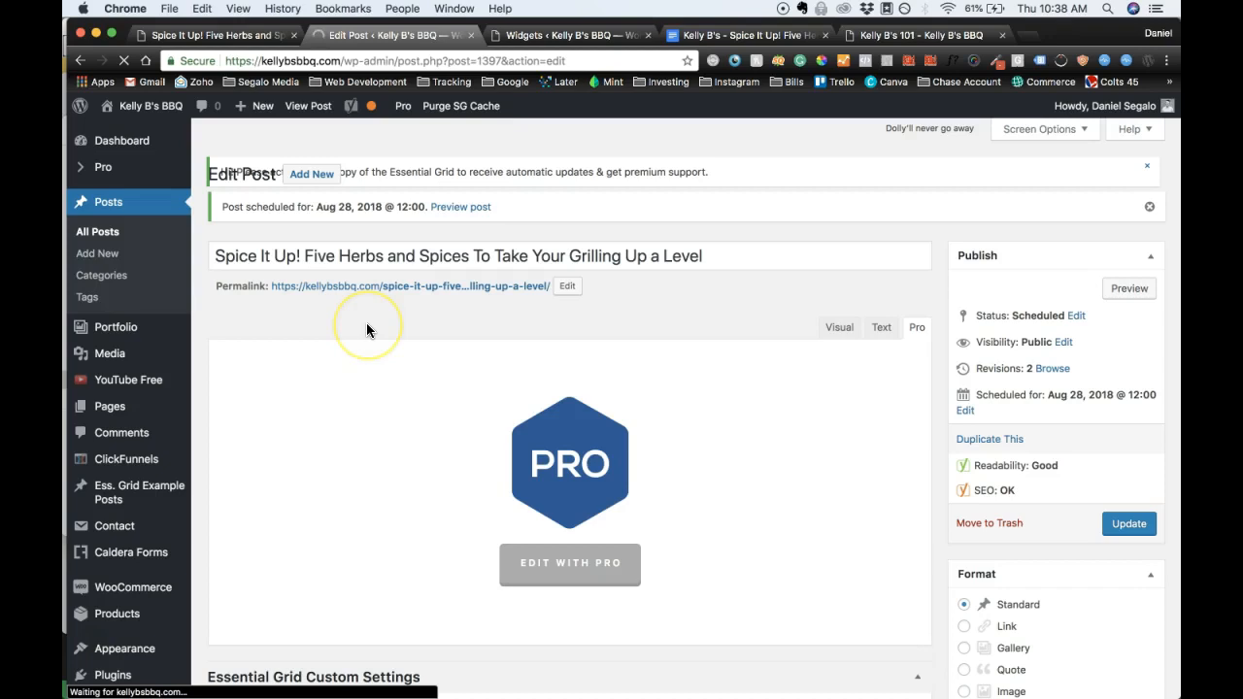
click(378, 351)
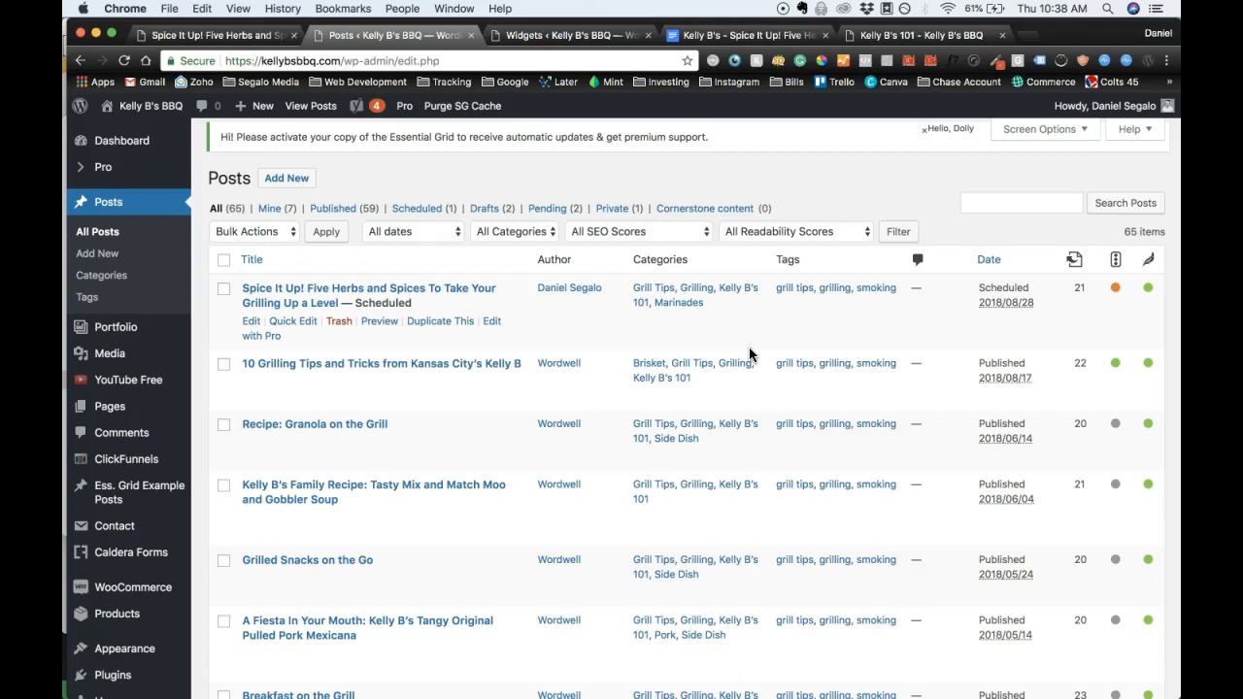
click(576, 326)
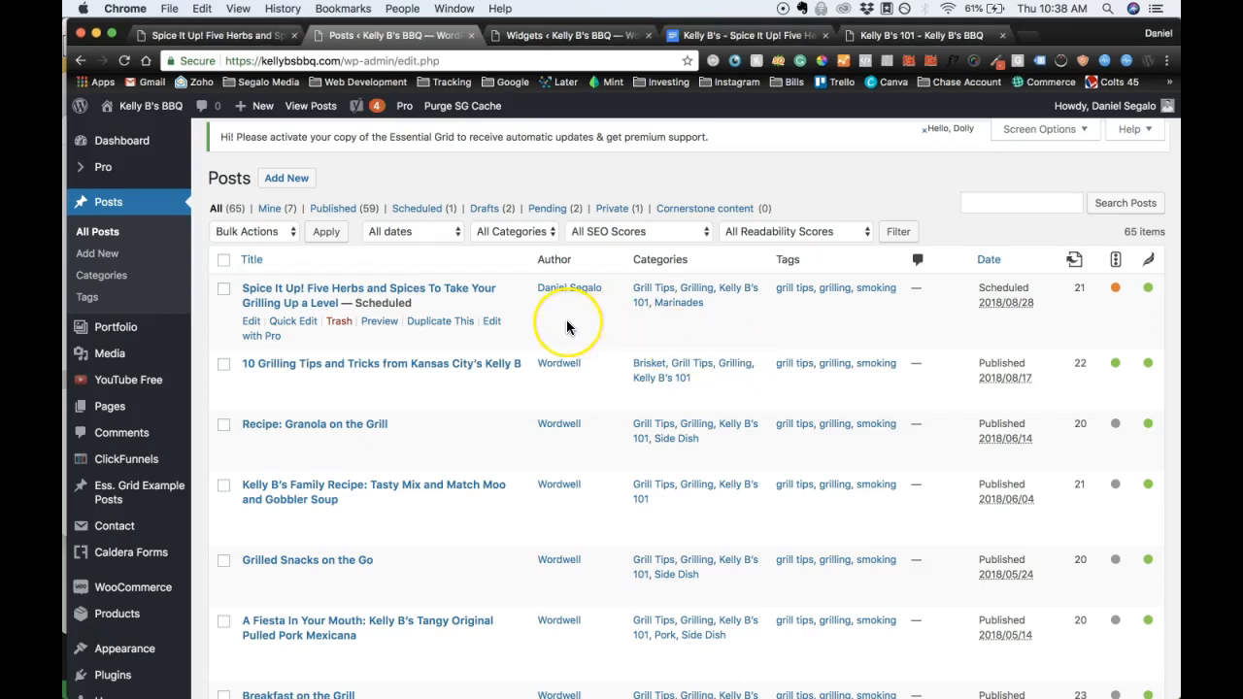